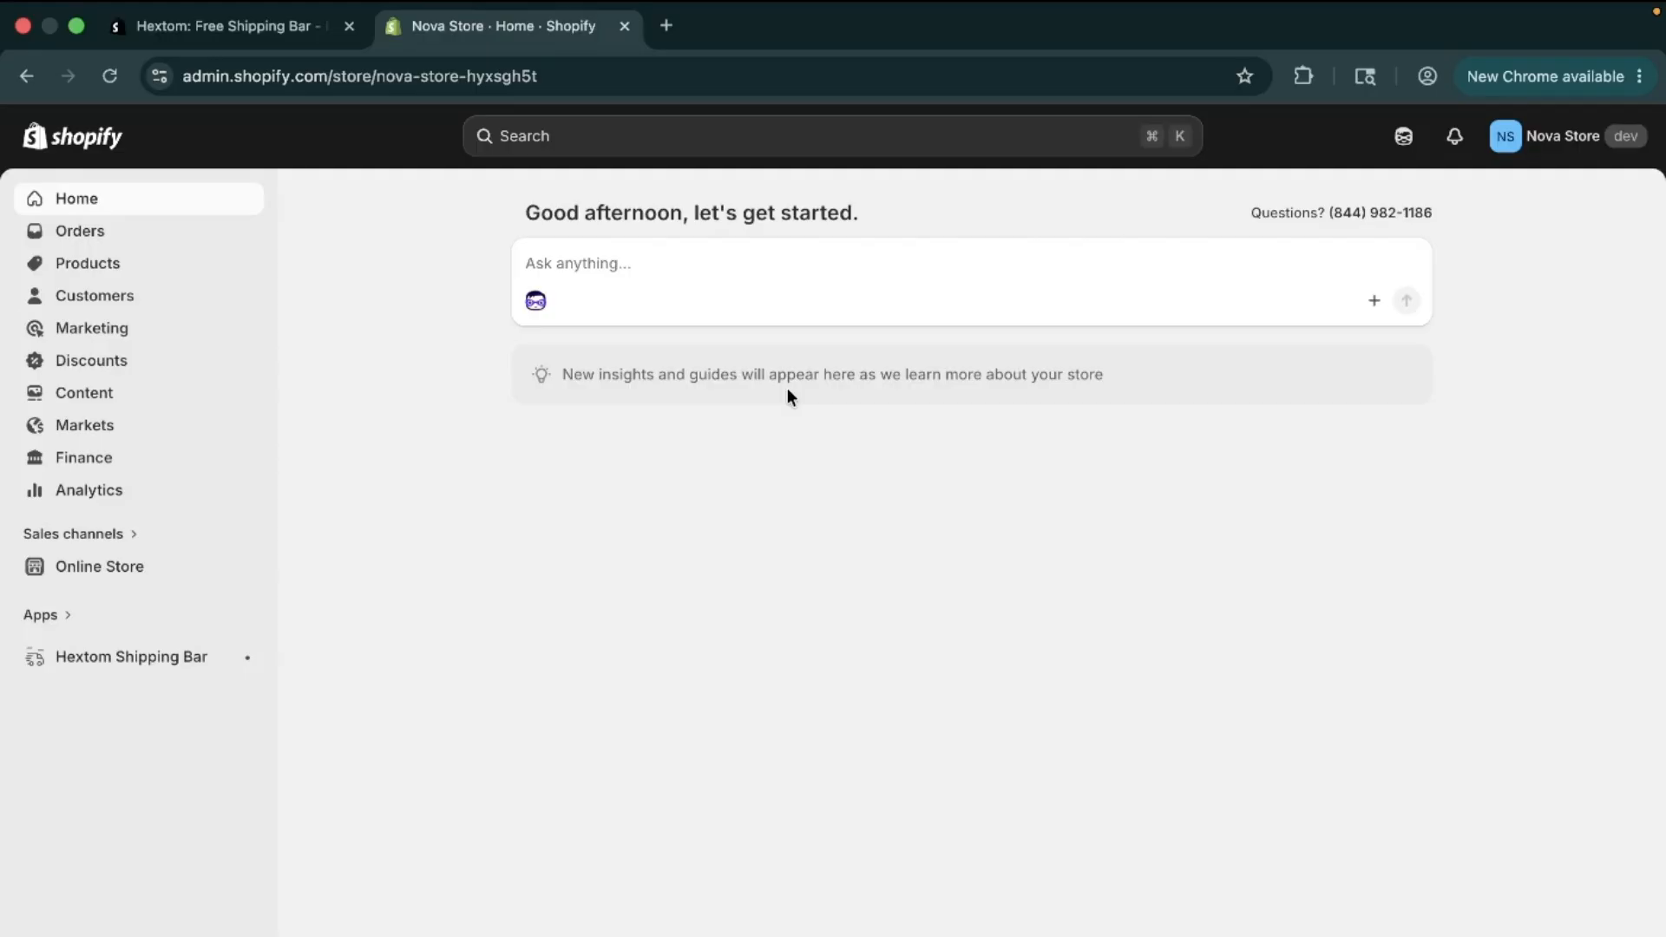
Review the Hextom: Free Shipping Bar listing in the Shopify App Store, covering its features, pricing plans and reviews
left_click(217, 28)
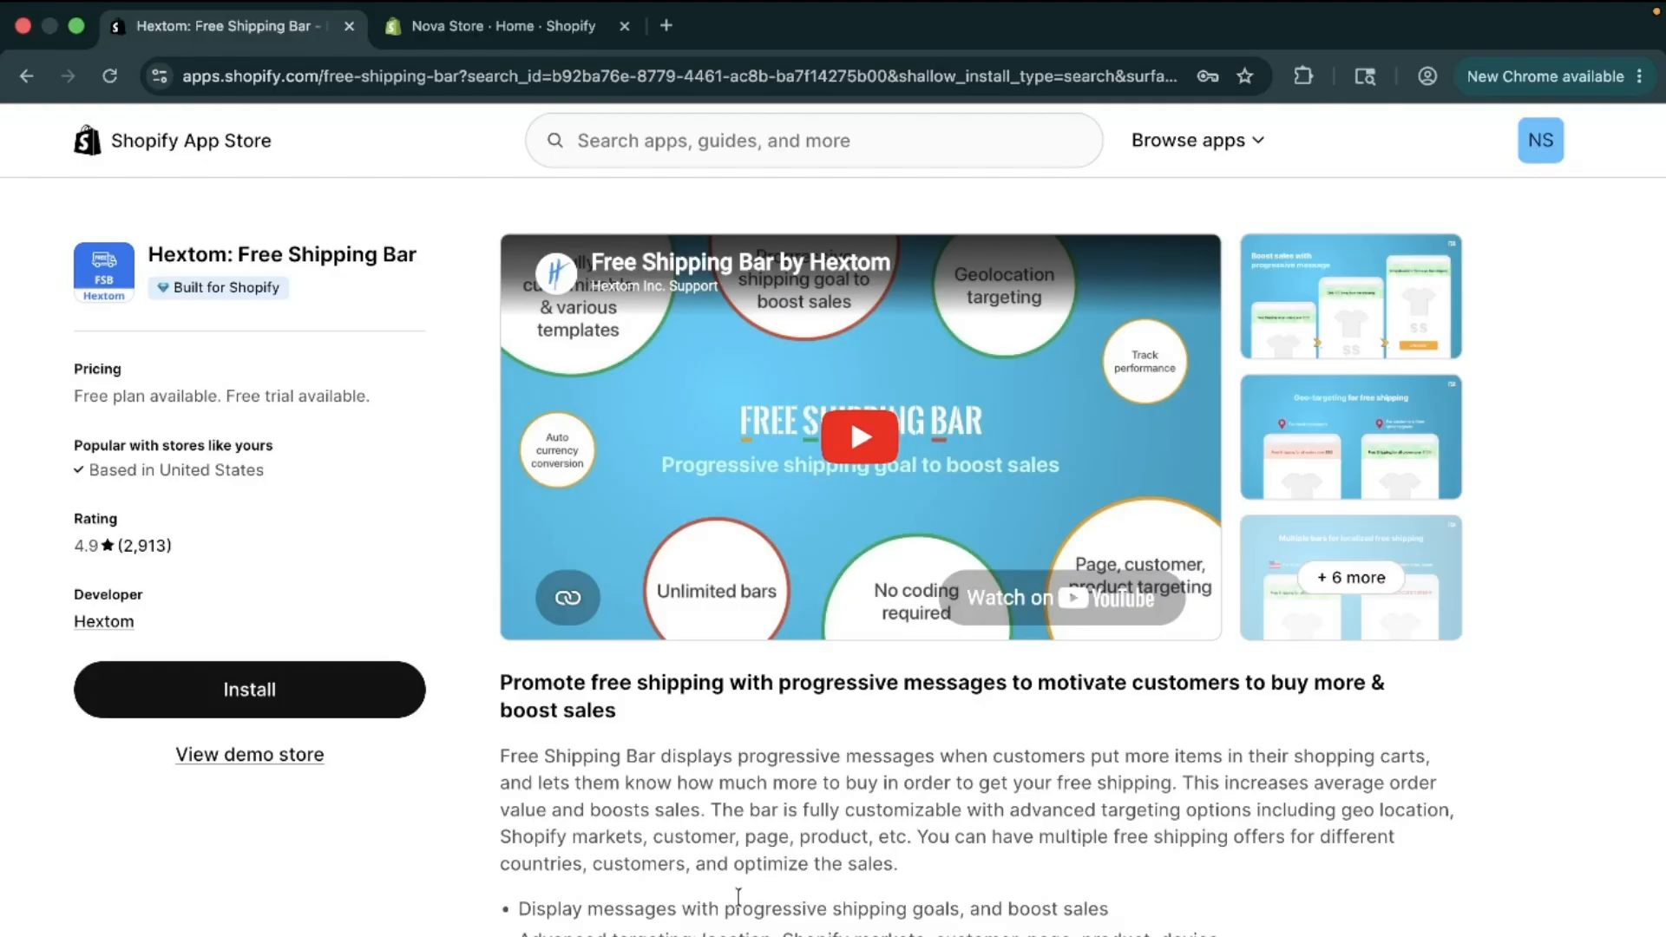
scroll(816, 685, "down", 1)
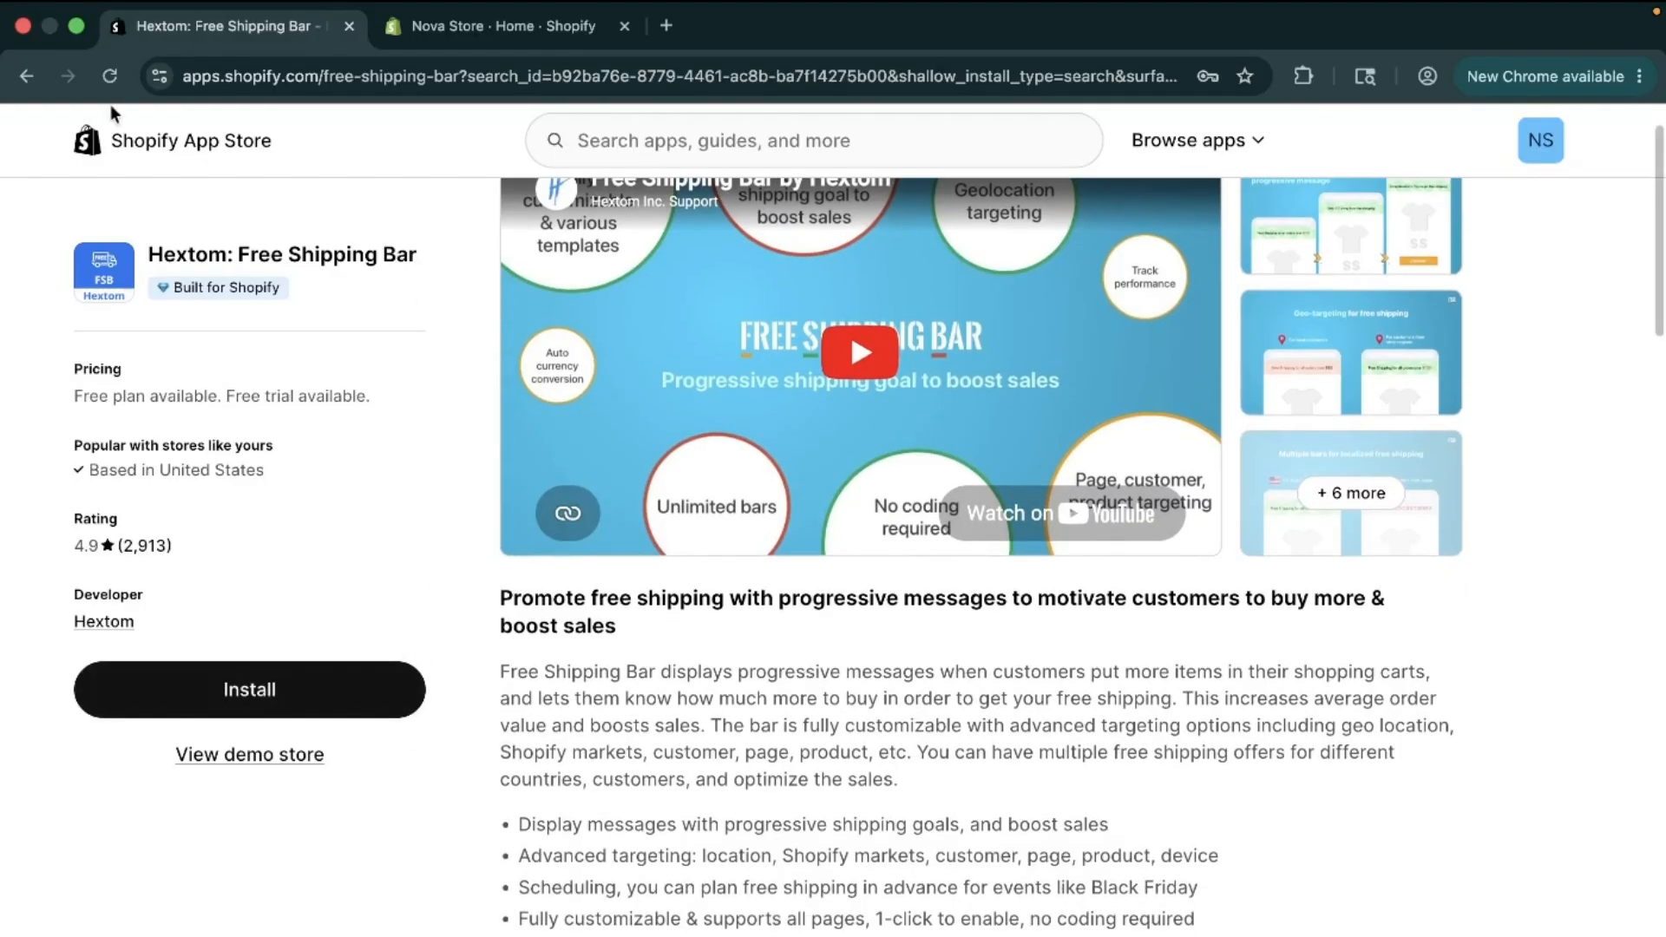
left_click(592, 143)
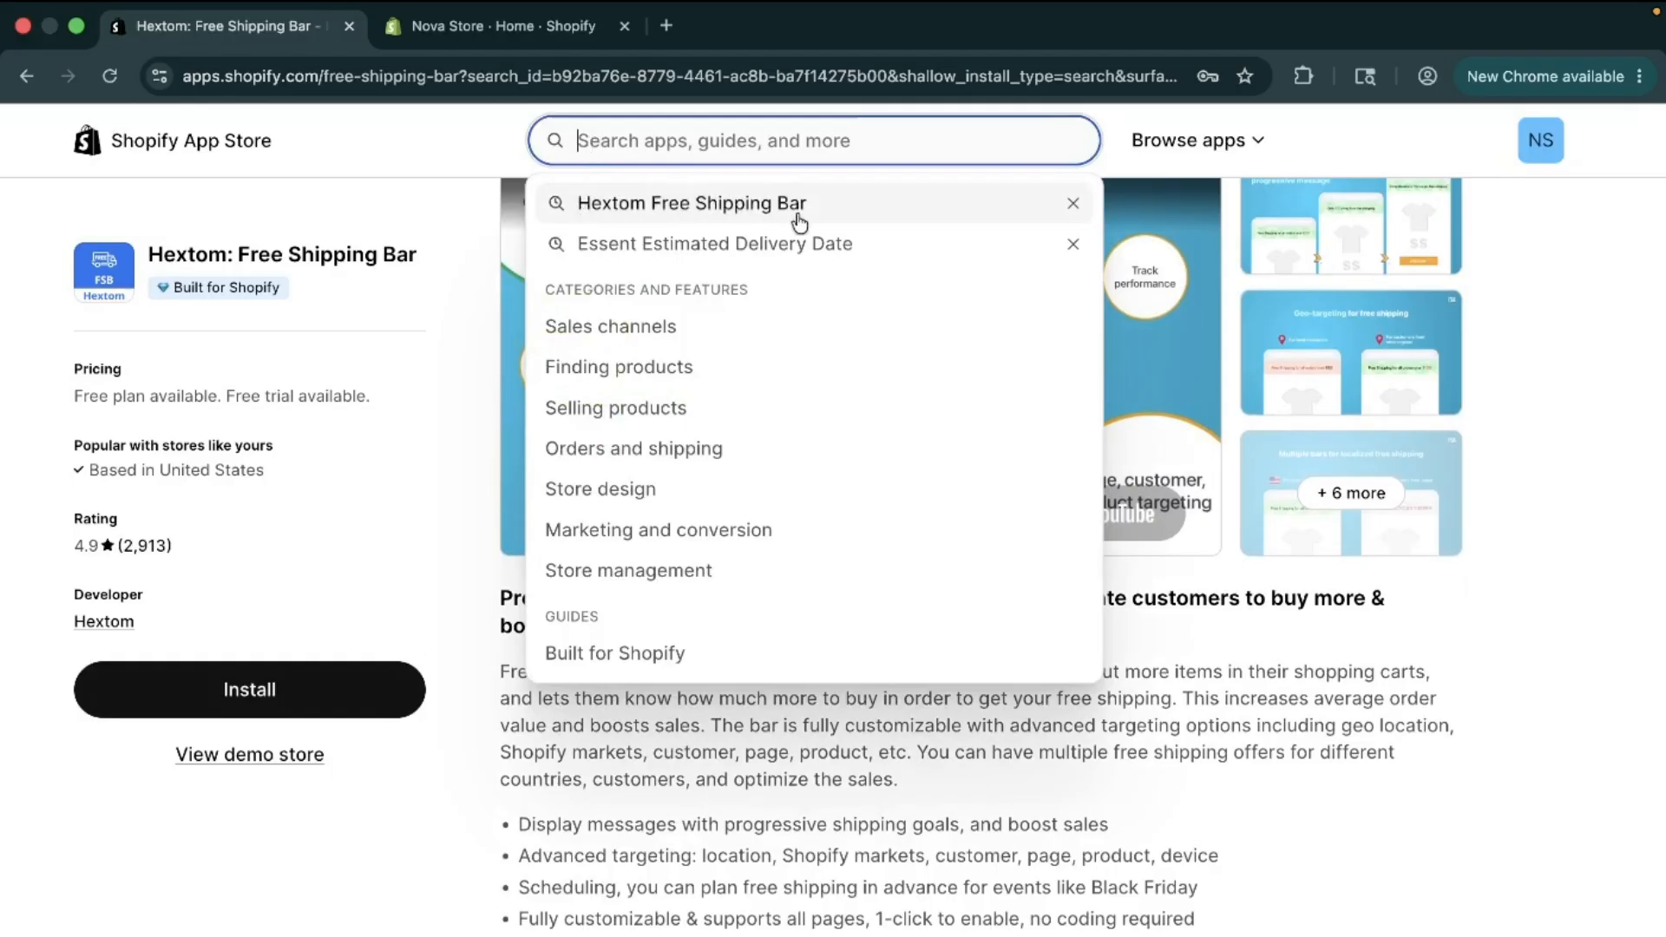
left_click(431, 401)
scroll(433, 404, "down", 1)
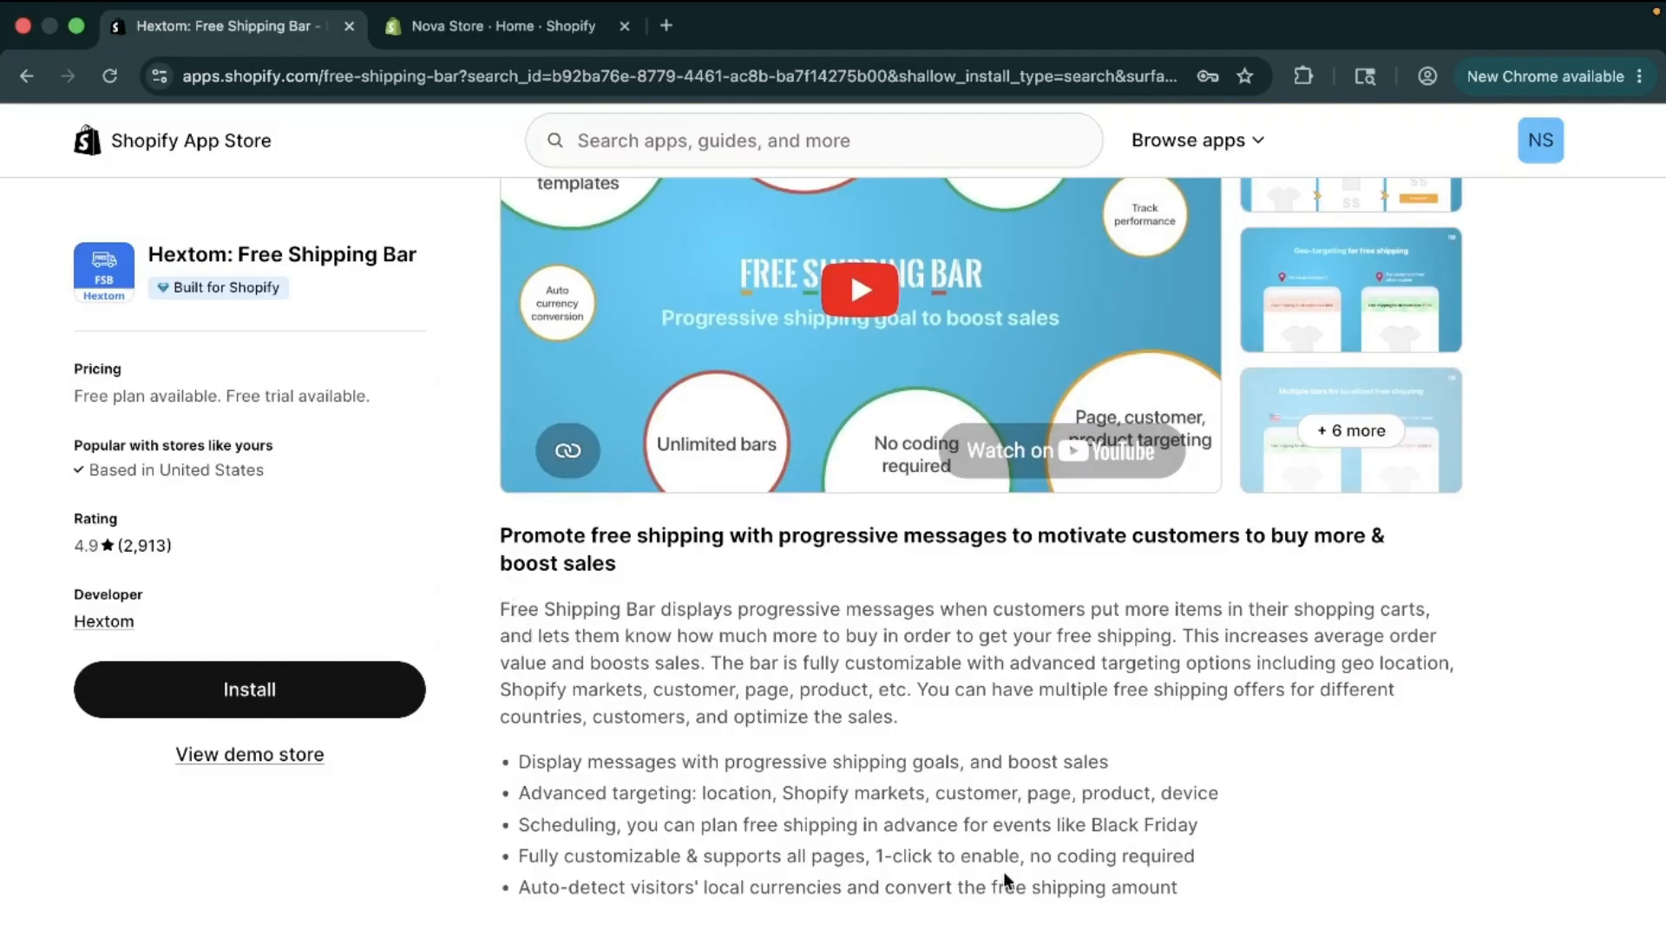
scroll(1004, 876, "down", 10)
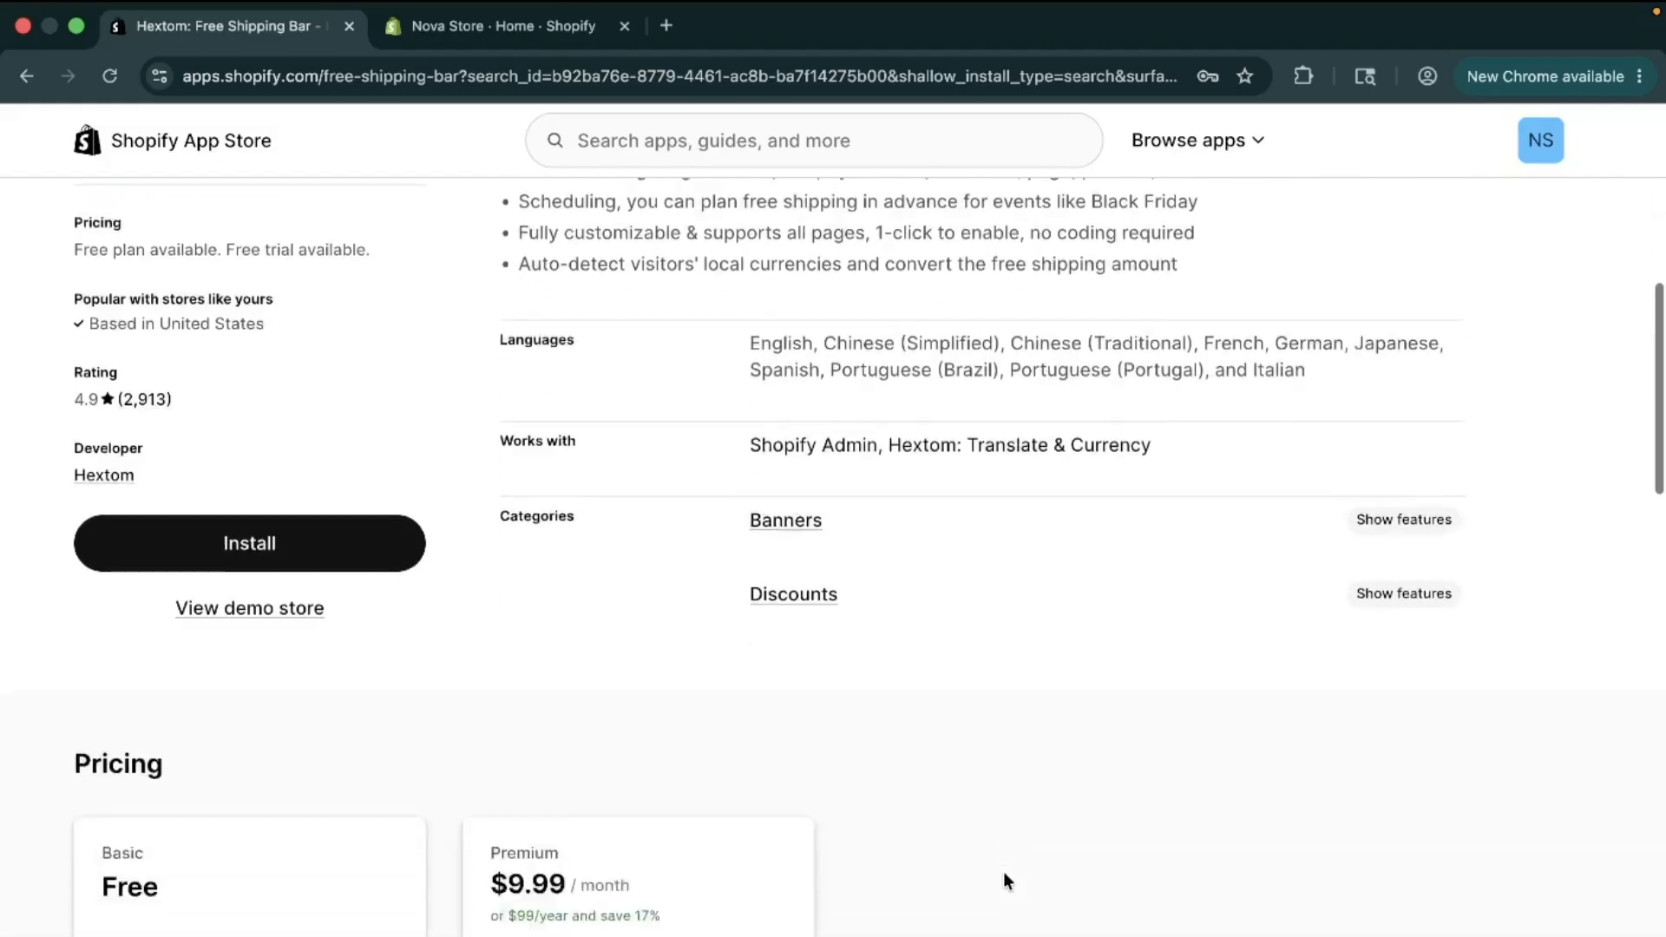
scroll(1004, 873, "down", 1)
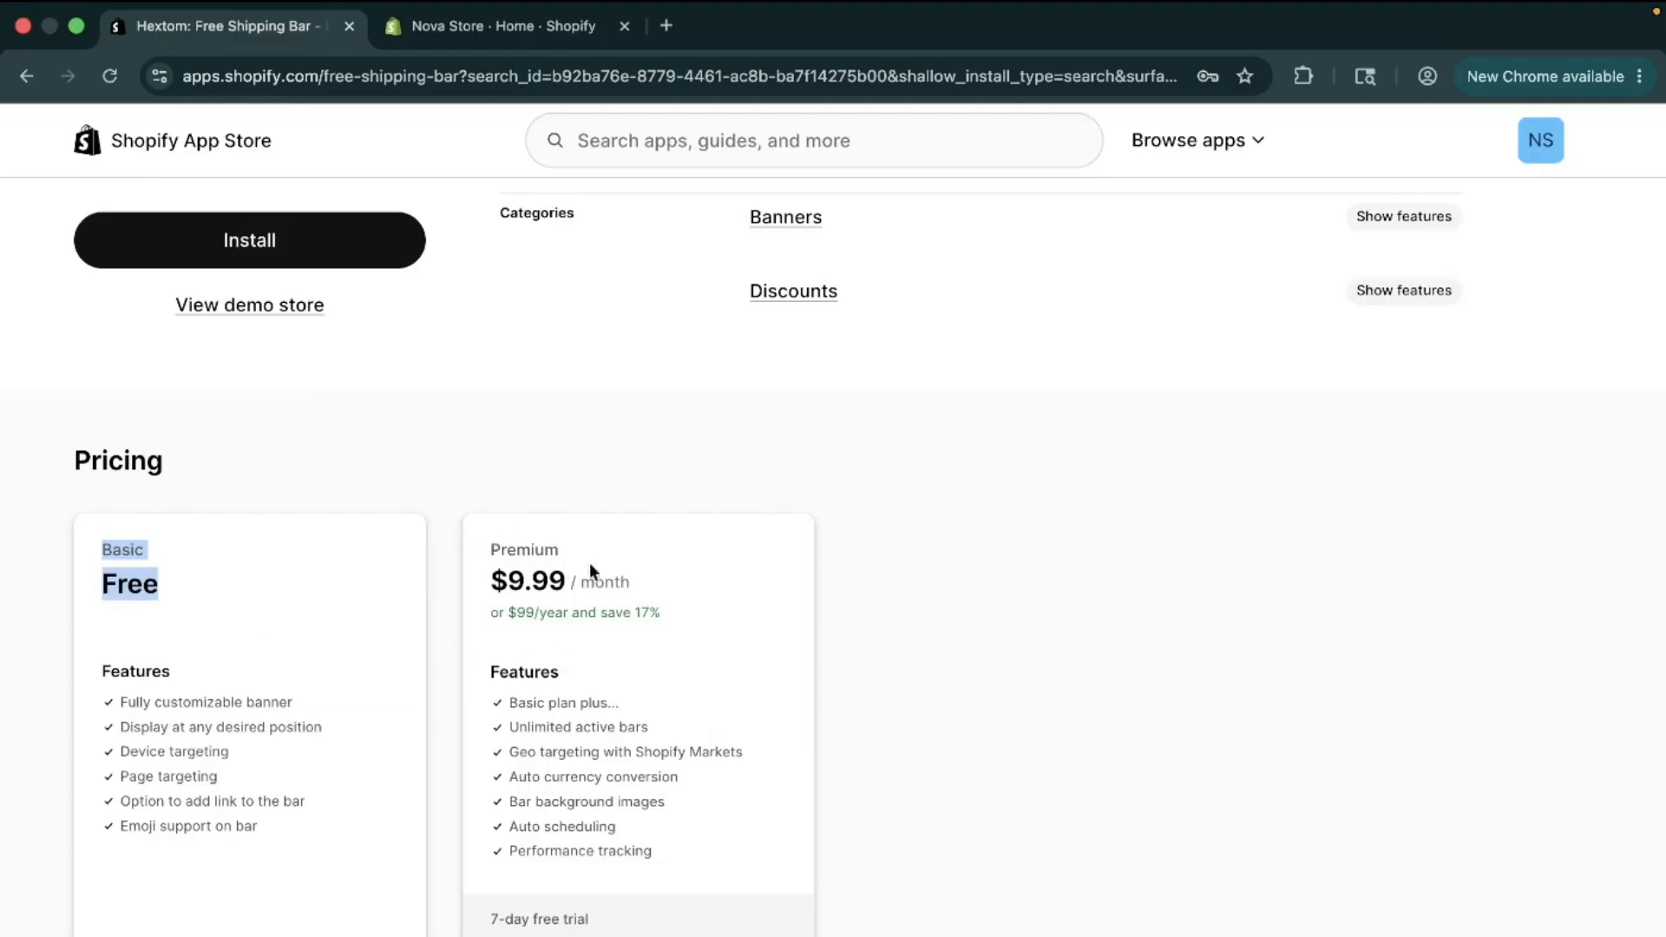
scroll(585, 659, "down", 1)
scroll(586, 661, "down", 10)
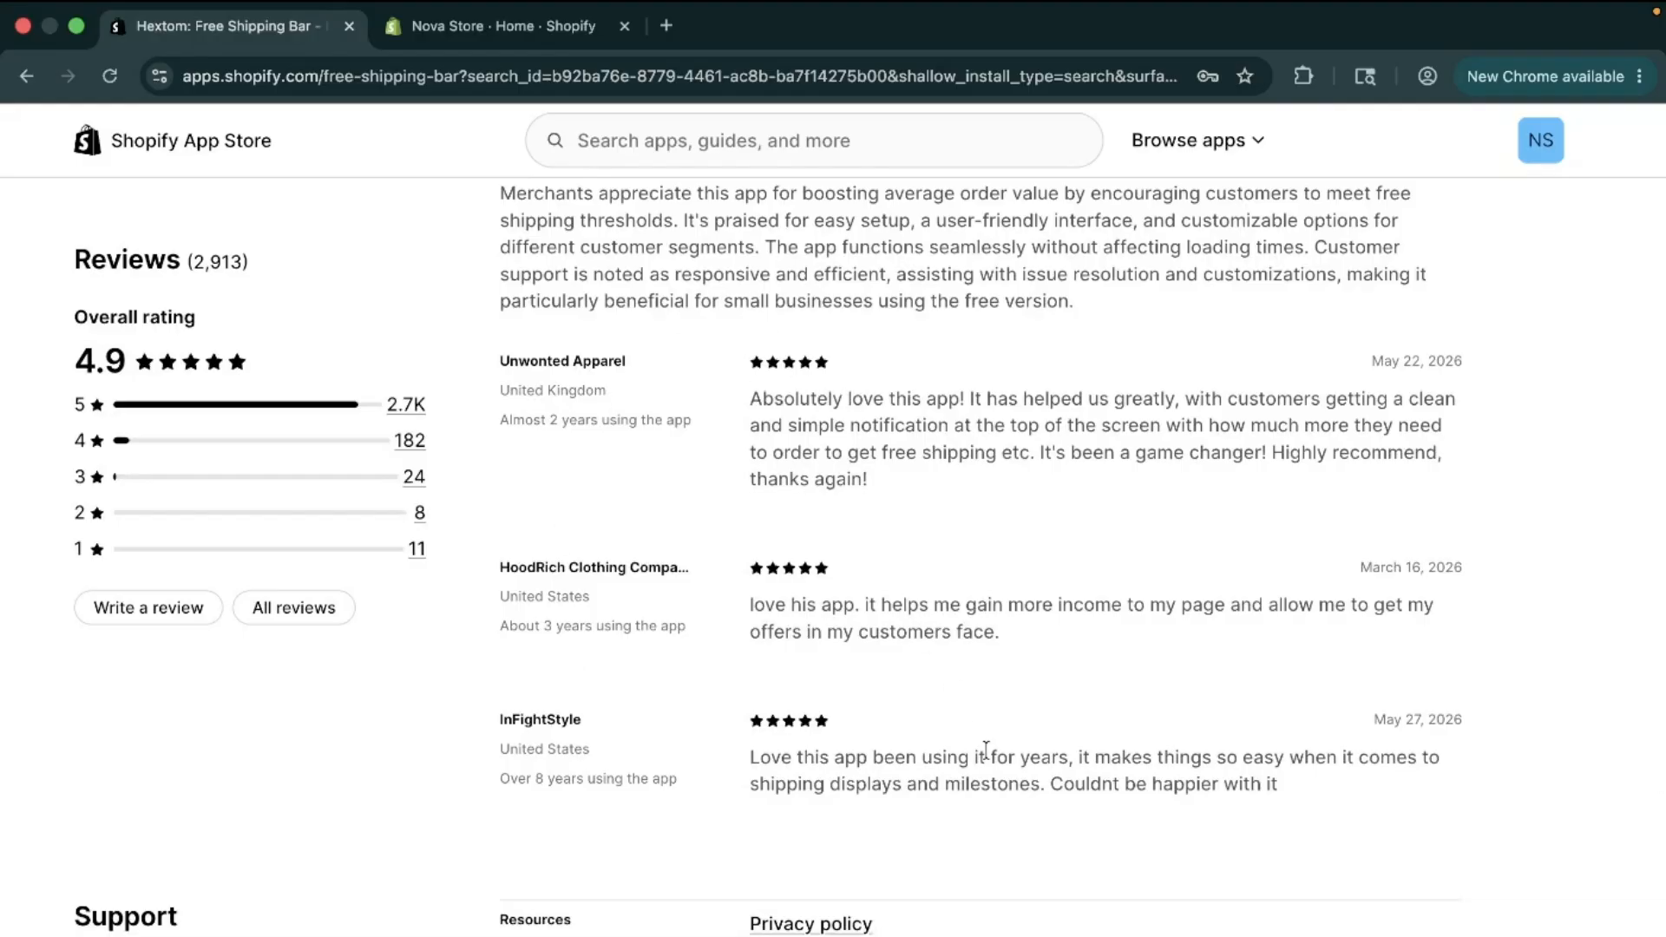
scroll(917, 526, "up", 15)
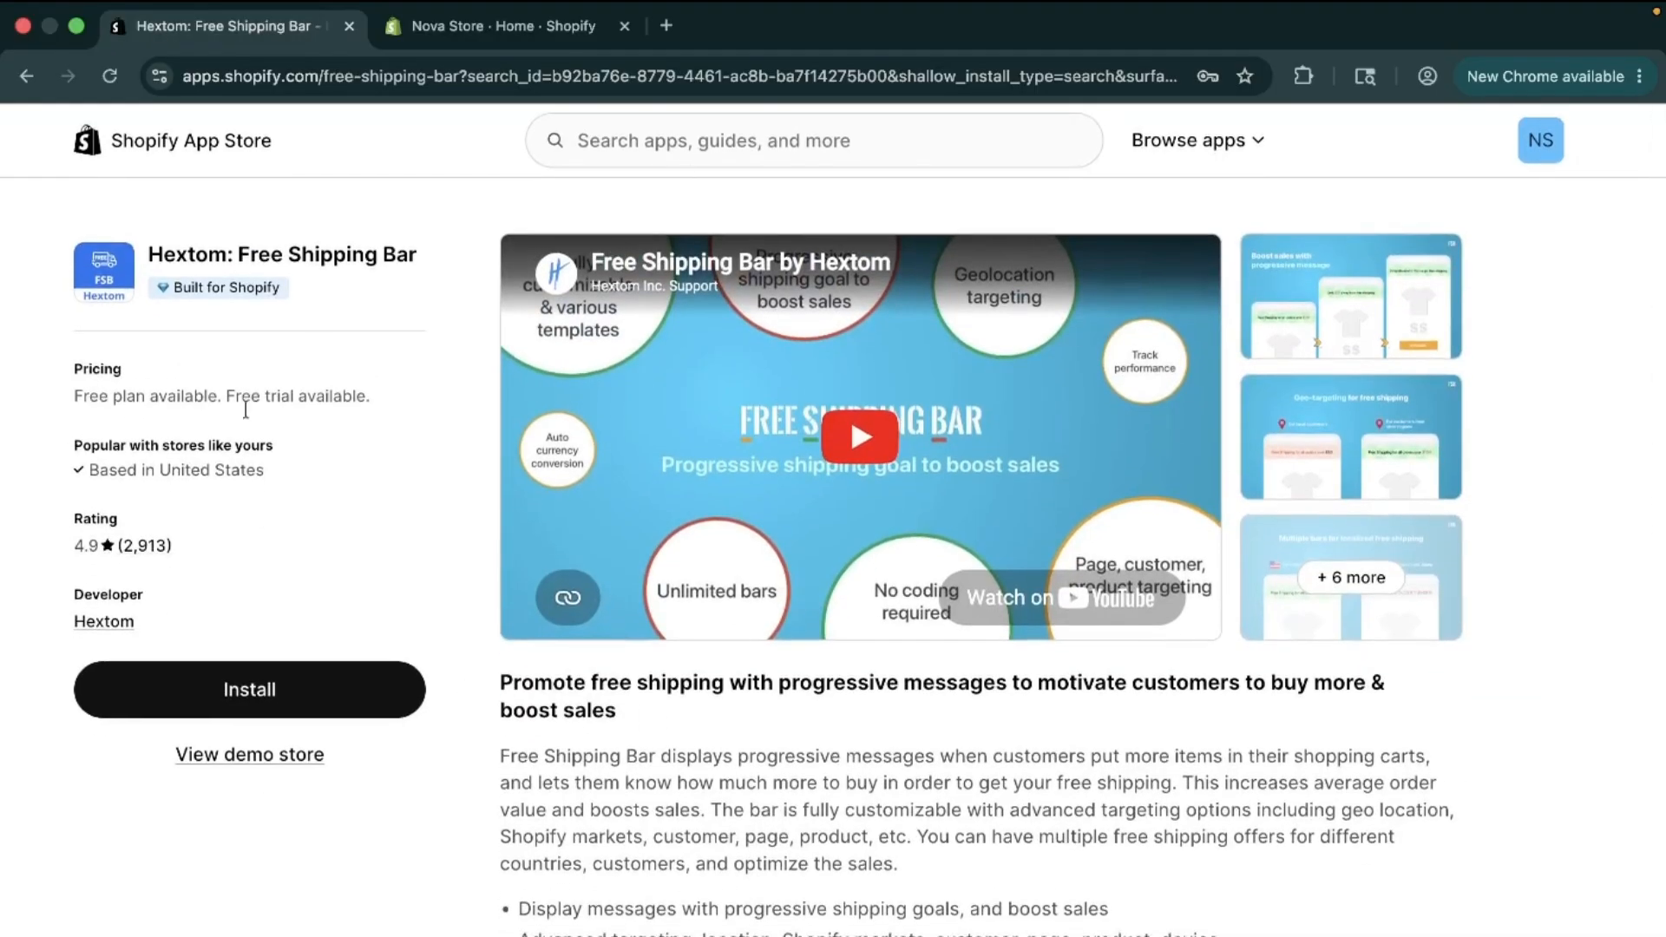
Install Hextom: Free Shipping Bar and open the Hextom Shipping Bar app in the Nova Store admin
left_click(293, 699)
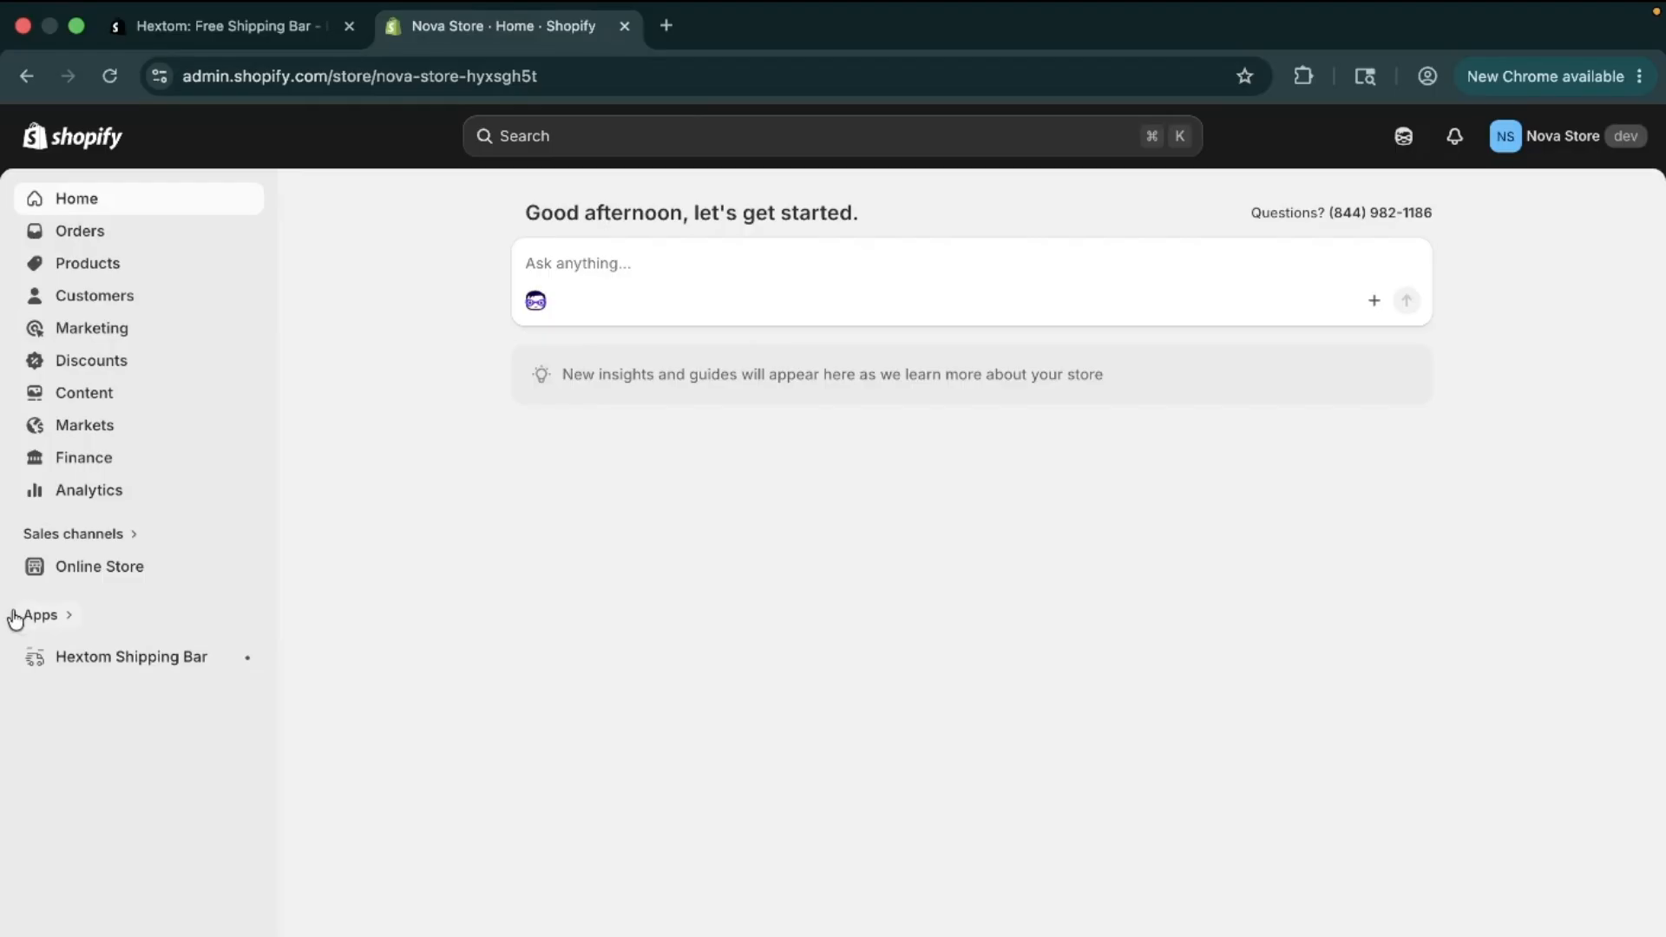
left_click(87, 670)
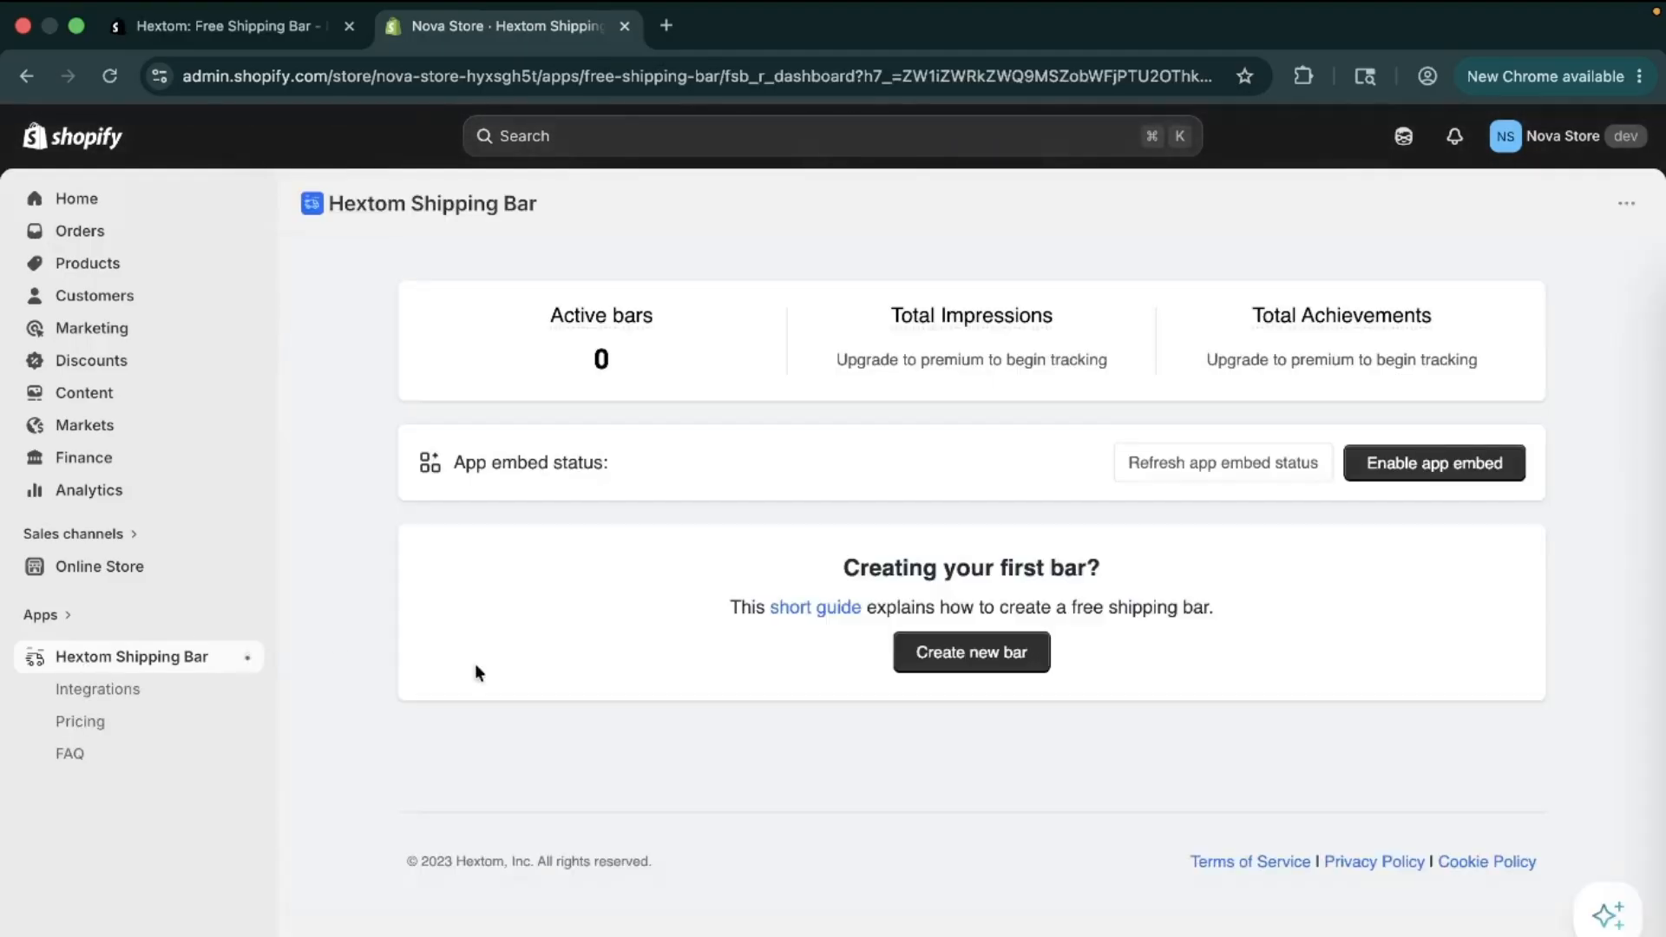
Create a new bar and apply the Shades of Grey basic style template
left_click(952, 666)
scroll(949, 661, "down", 3)
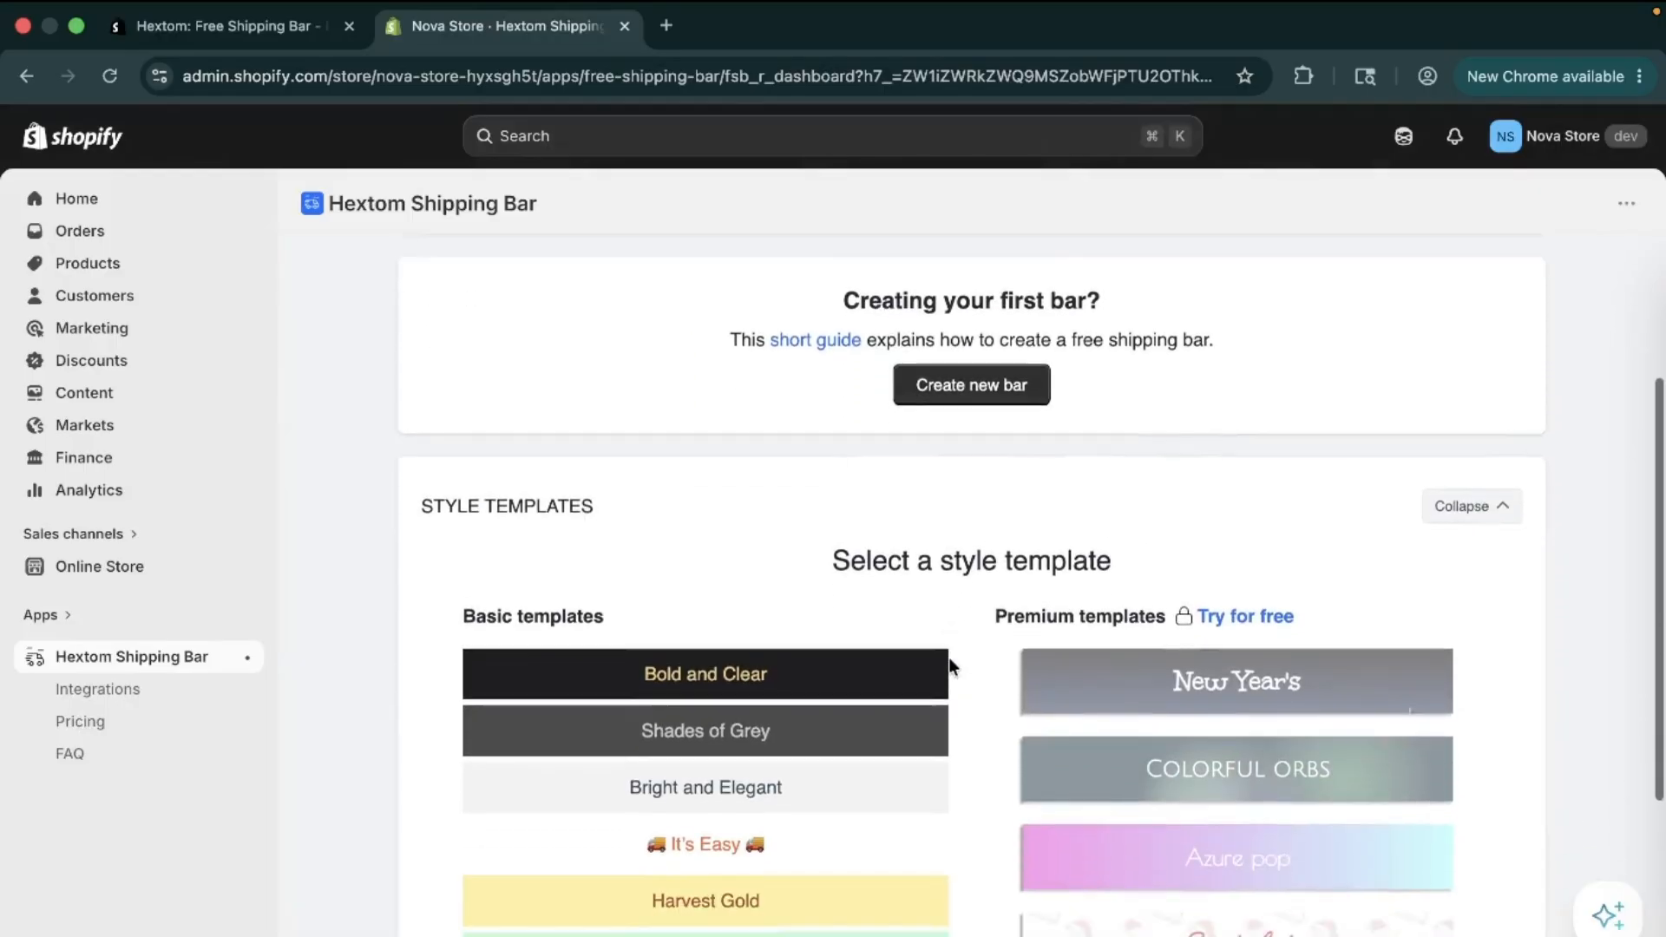
scroll(949, 664, "down", 1)
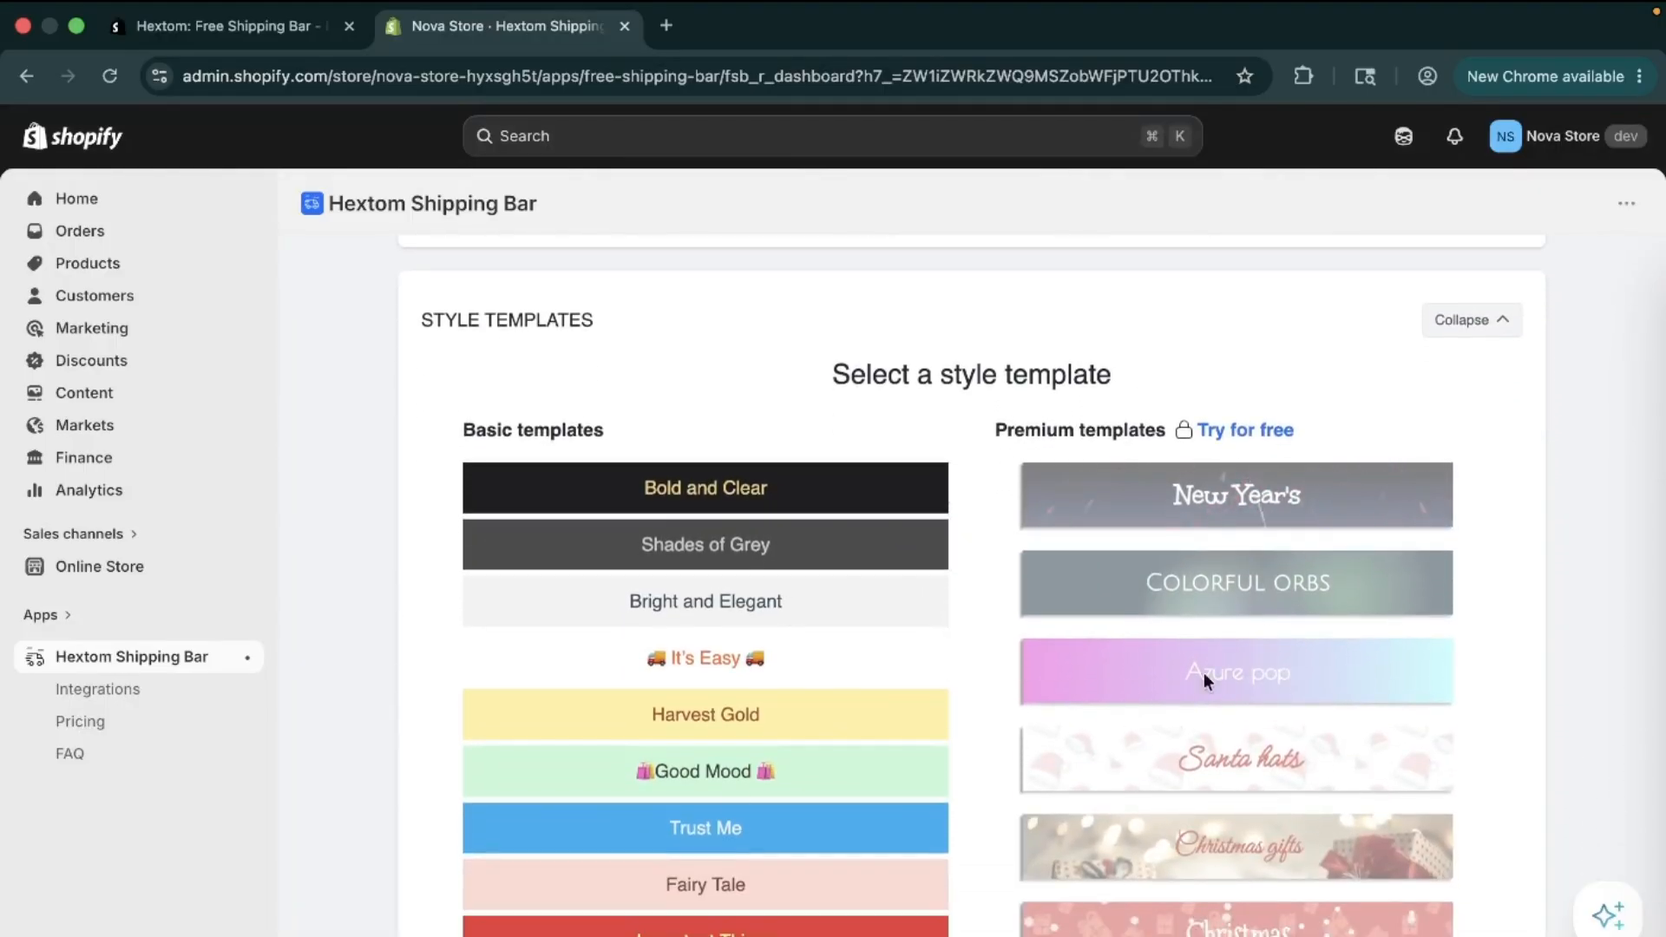
scroll(824, 815, "down", 2)
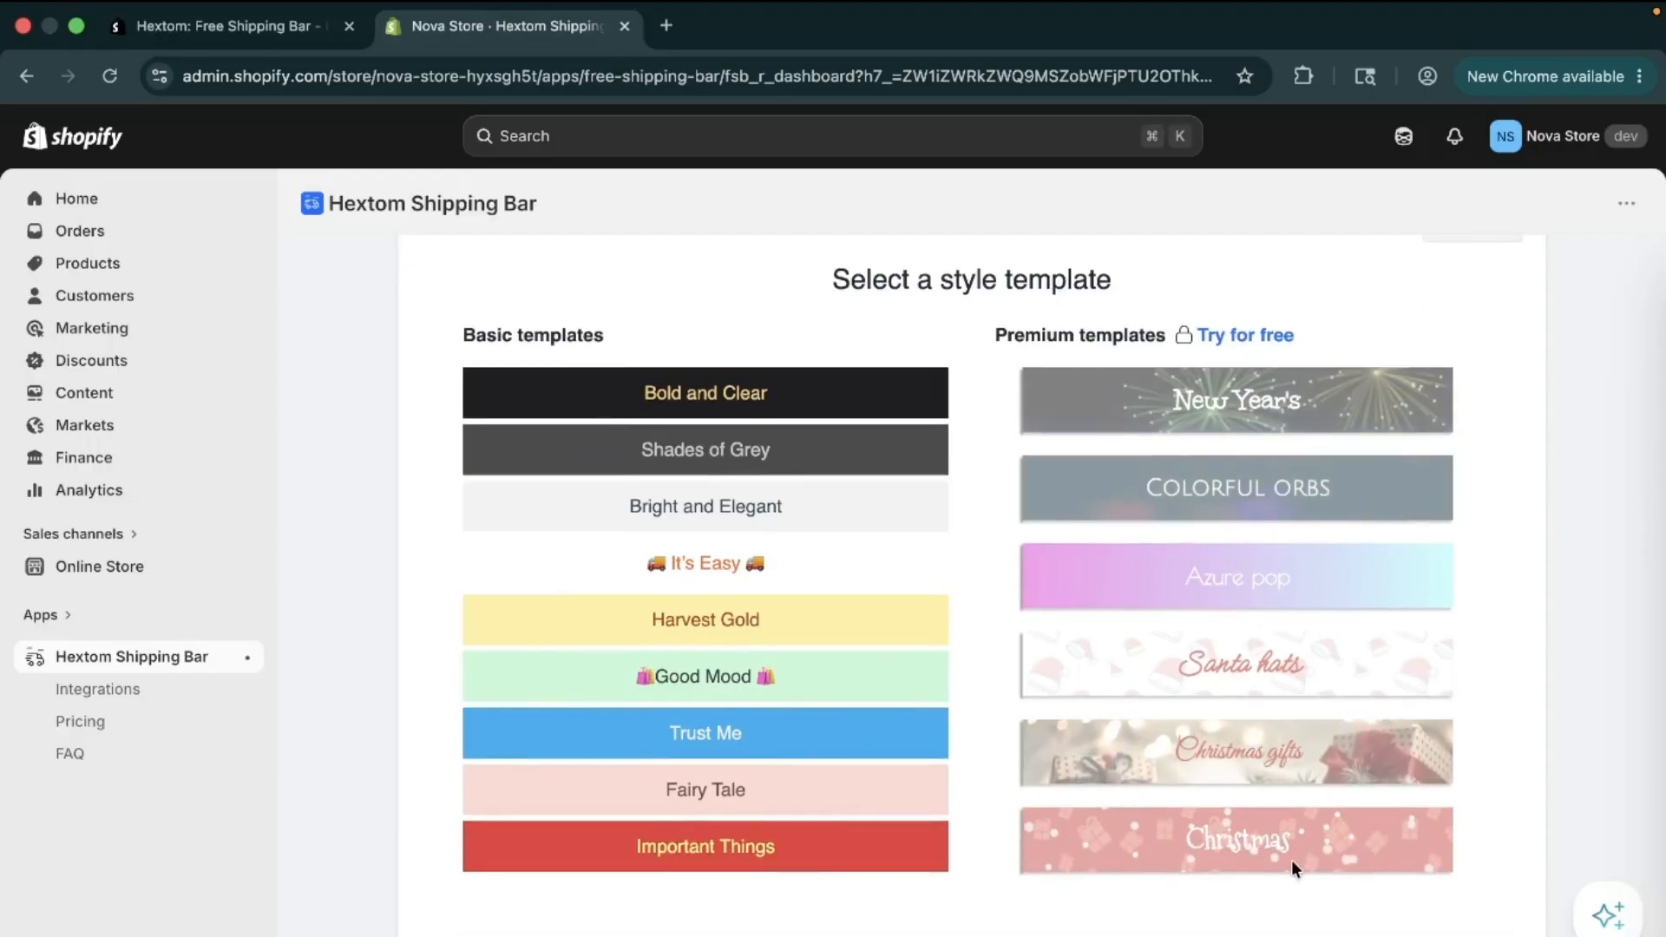
scroll(1090, 486, "down", 3)
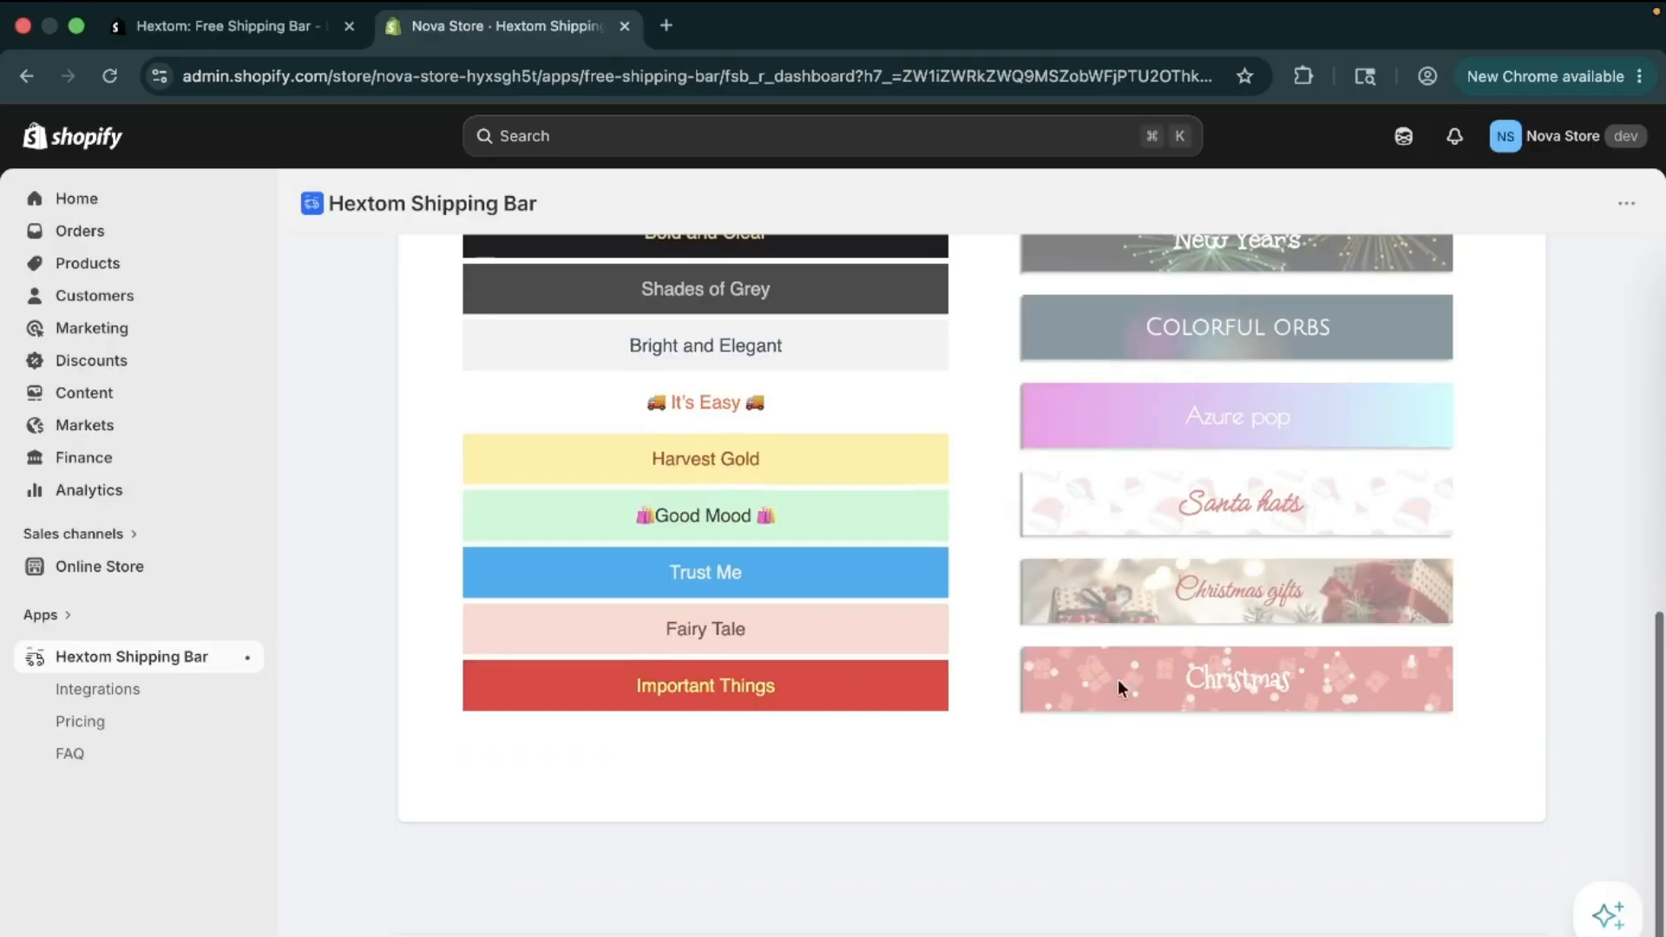
scroll(1121, 538, "up", 4)
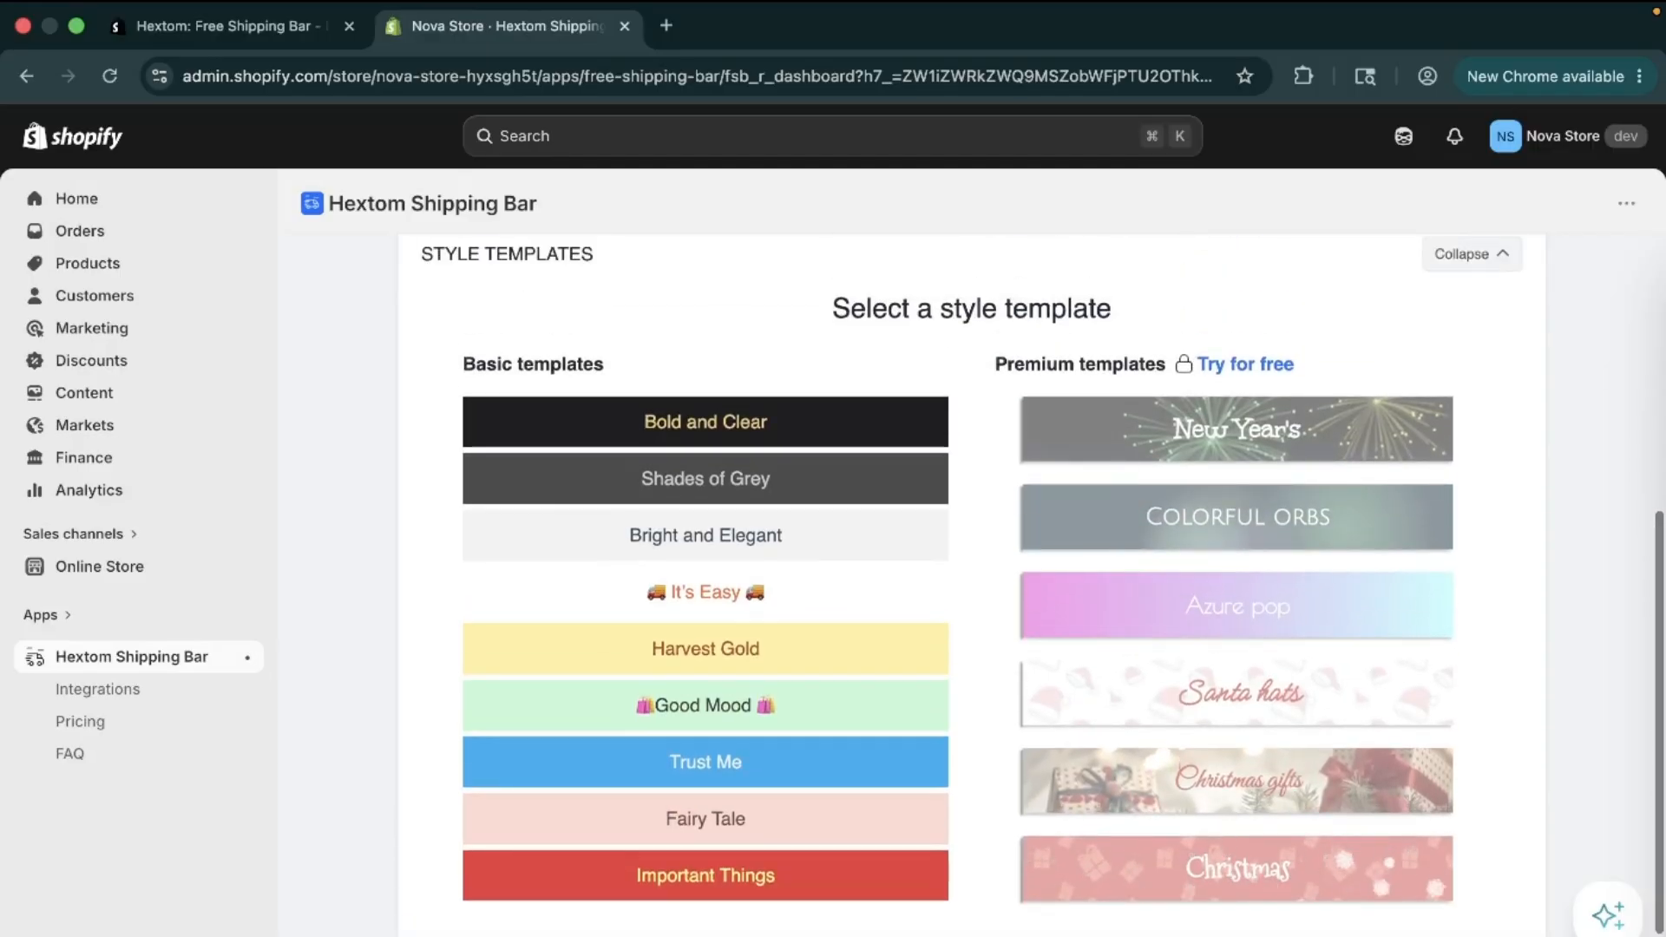
scroll(729, 747, "down", 1)
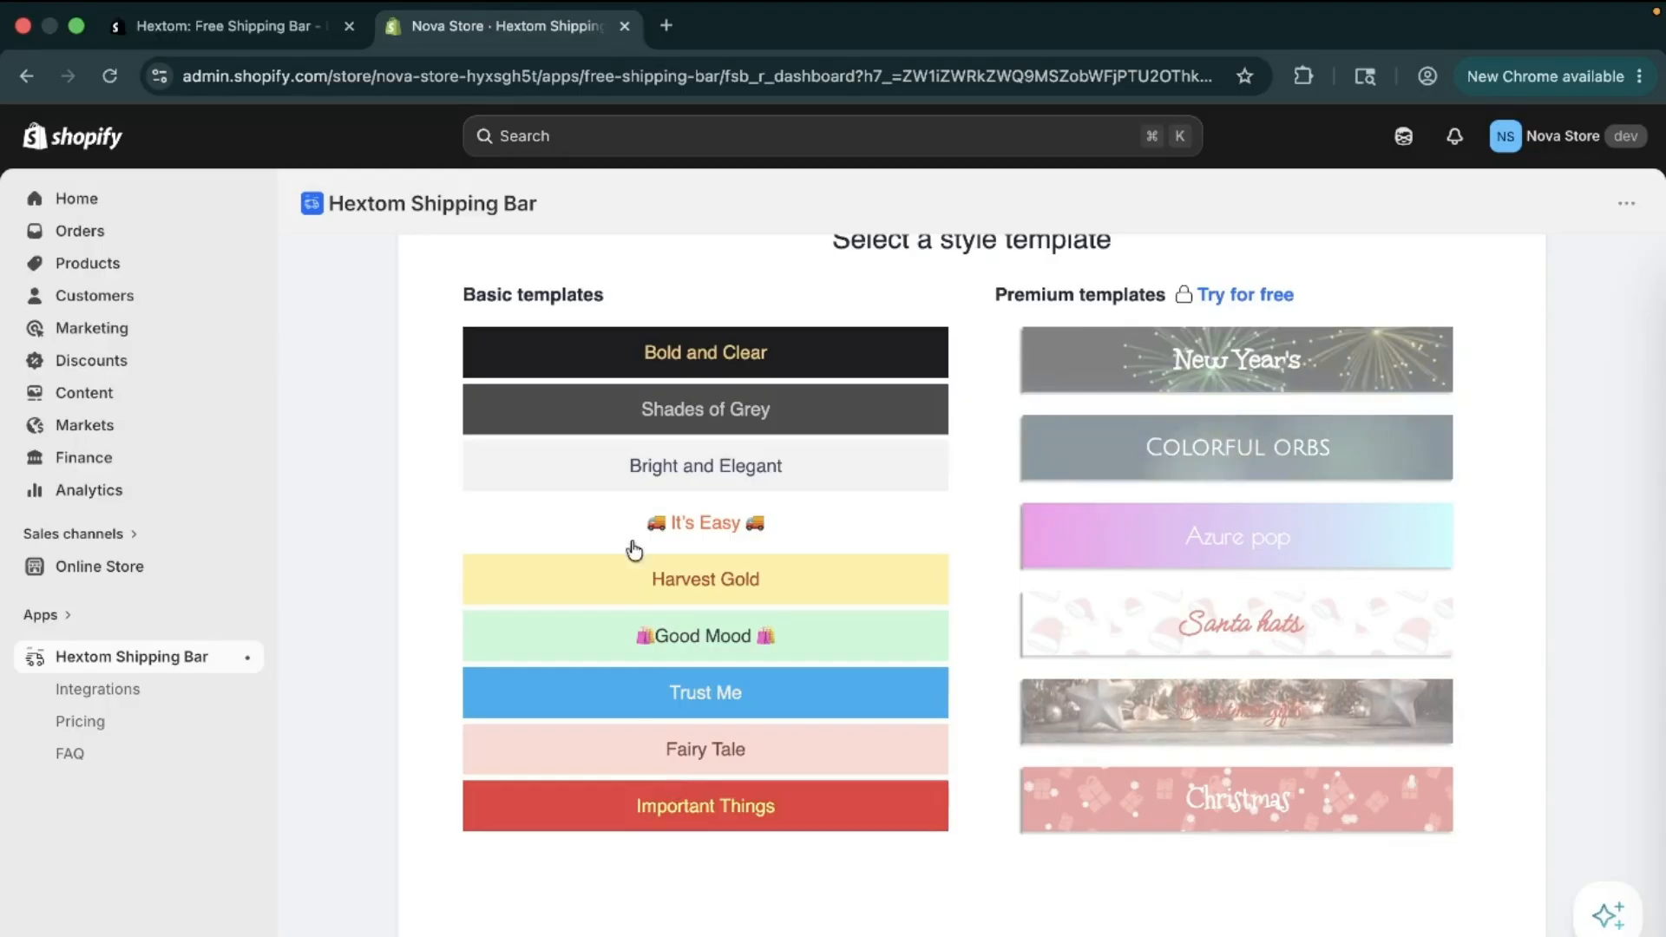
left_click(717, 413)
Name the new bar "Free shipping bar 1"
scroll(715, 413, "down", 1)
scroll(716, 413, "down", 4)
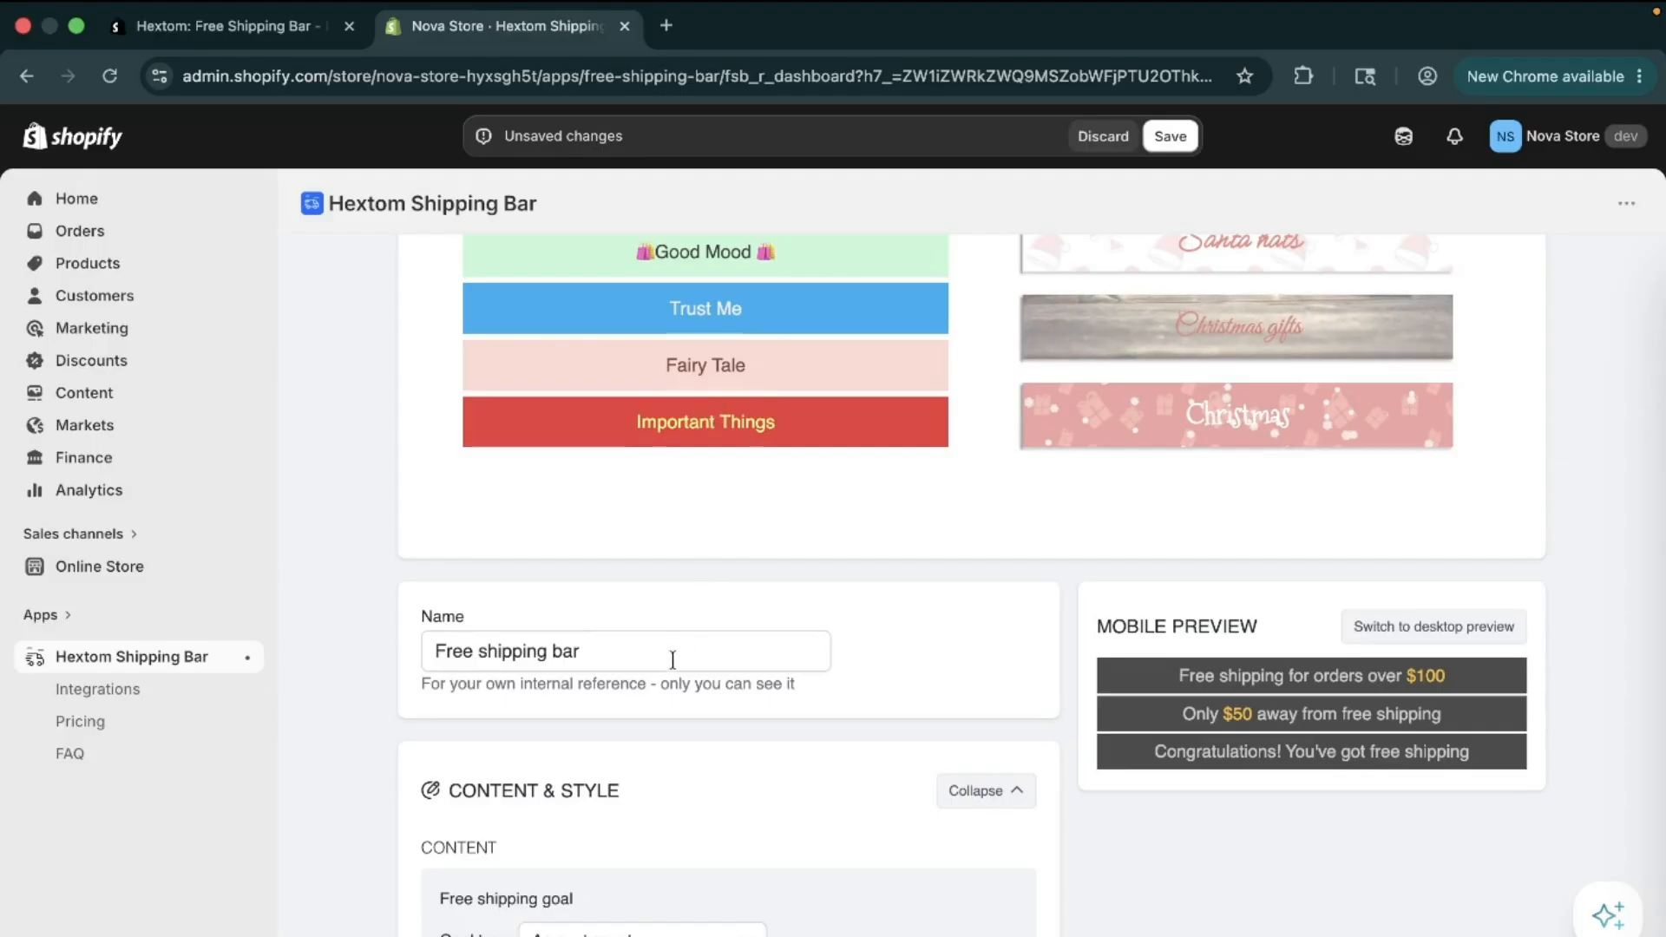
scroll(736, 625, "down", 2)
left_click(697, 588)
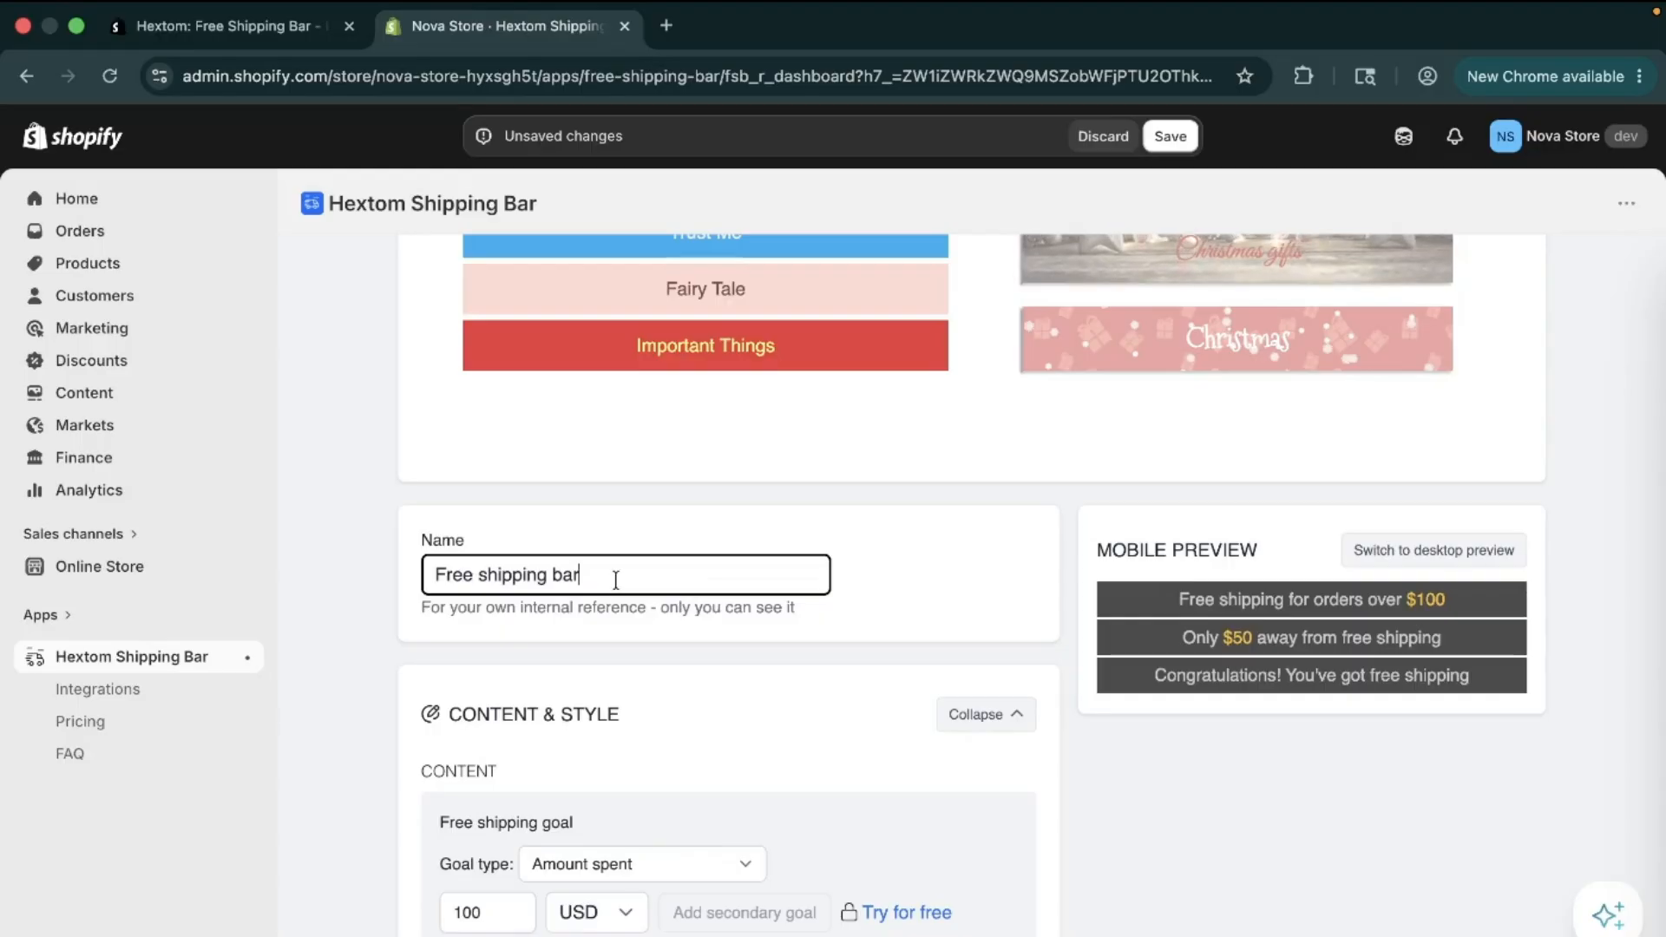
type("1")
left_click(757, 716)
Examine the goal type options for the free shipping goal, keeping Amount spent selected
scroll(757, 716, "down", 3)
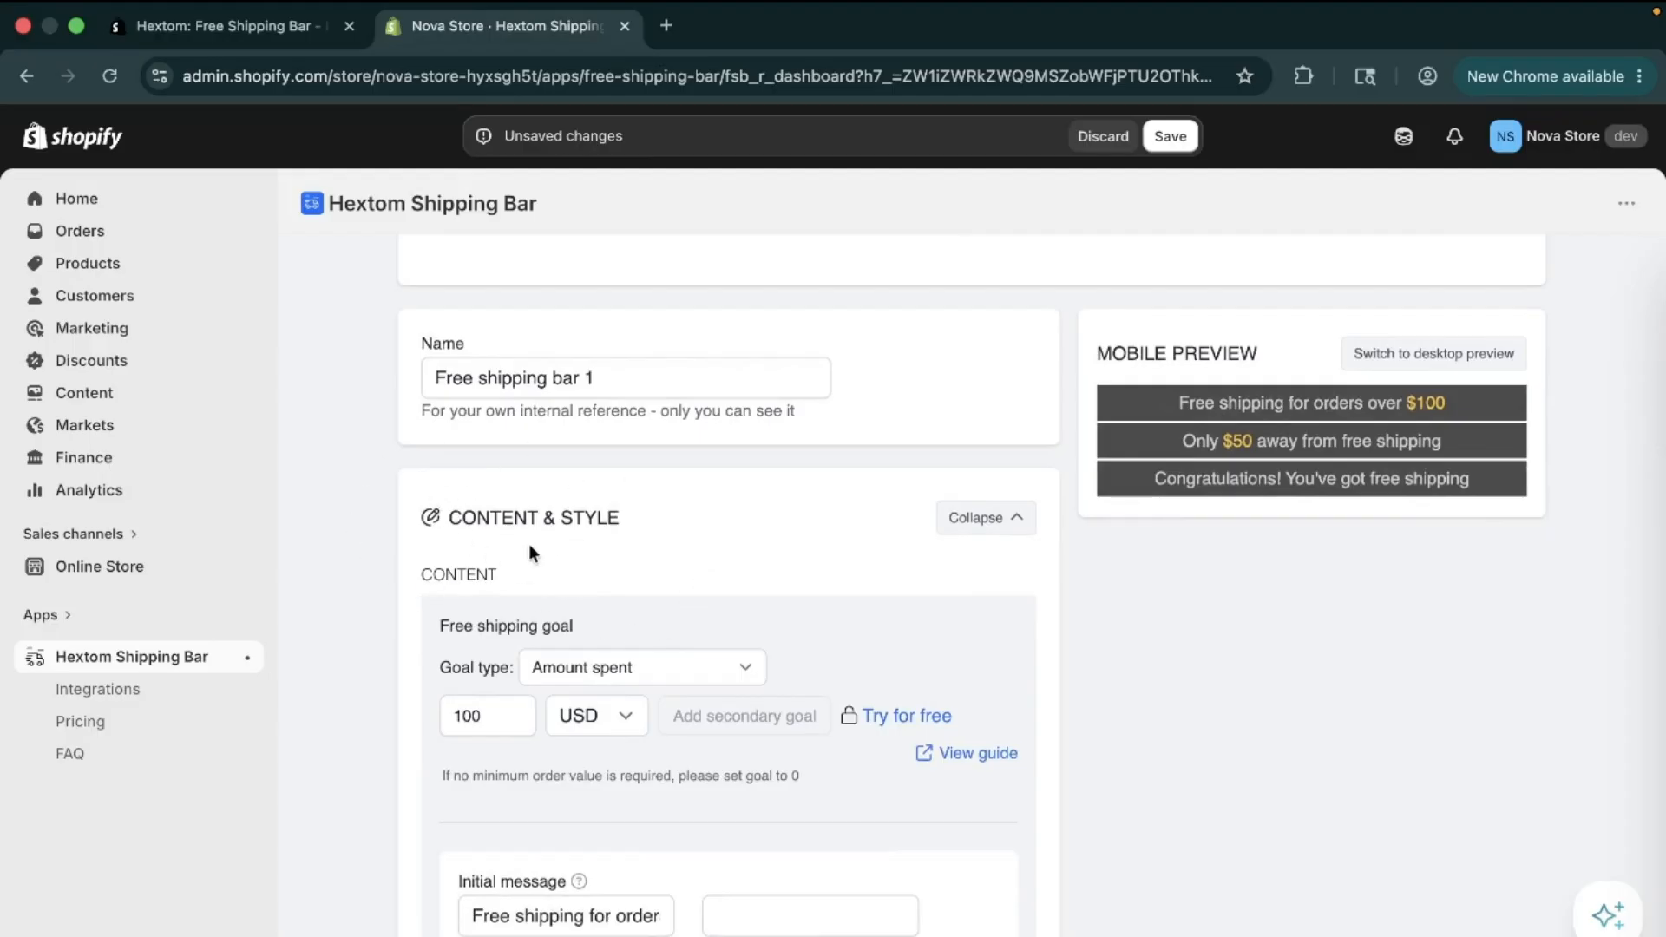
scroll(714, 617, "down", 3)
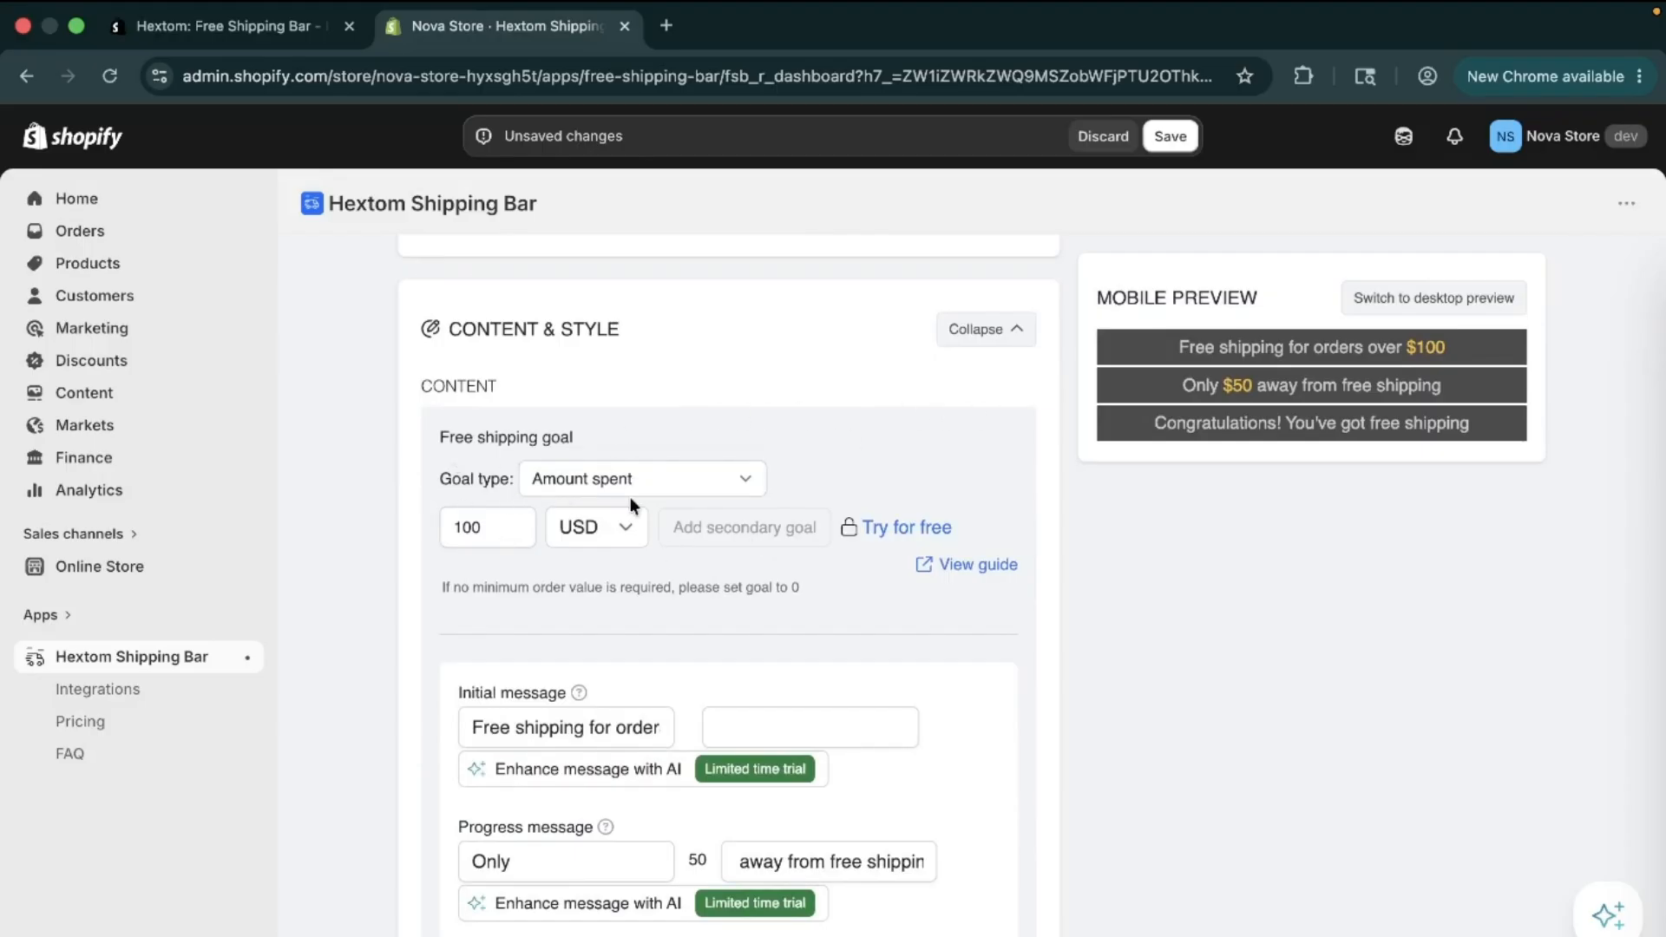
left_click(642, 477)
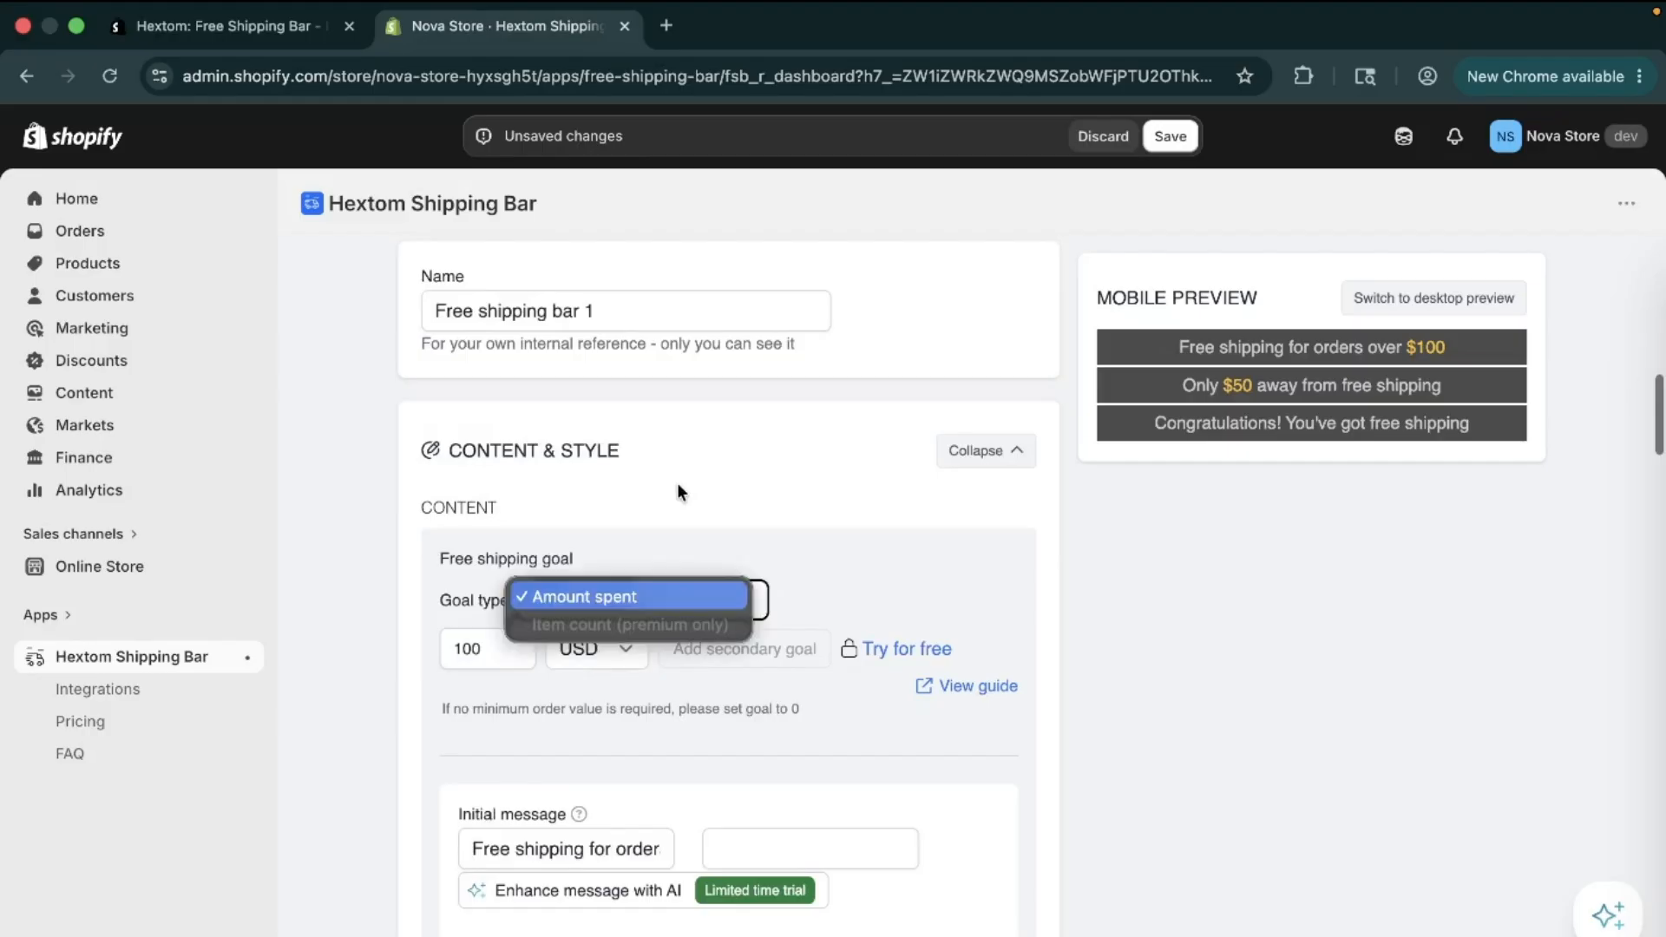
left_click(694, 501)
scroll(695, 502, "down", 3)
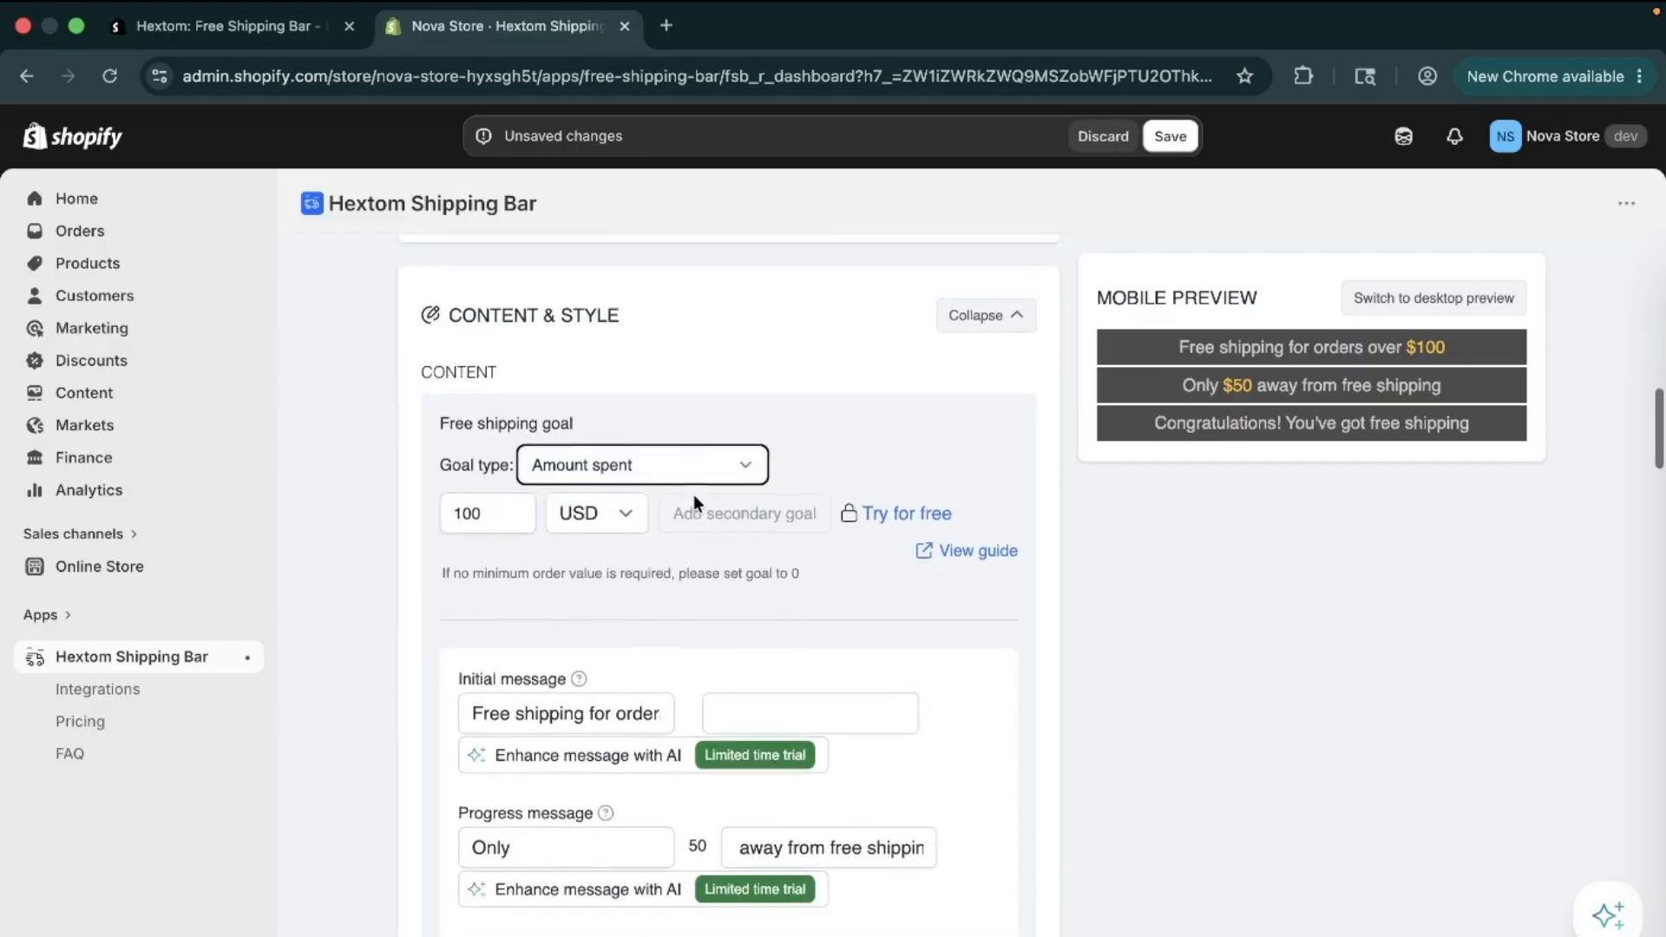
left_click(724, 387)
left_click(723, 381)
left_click(704, 382)
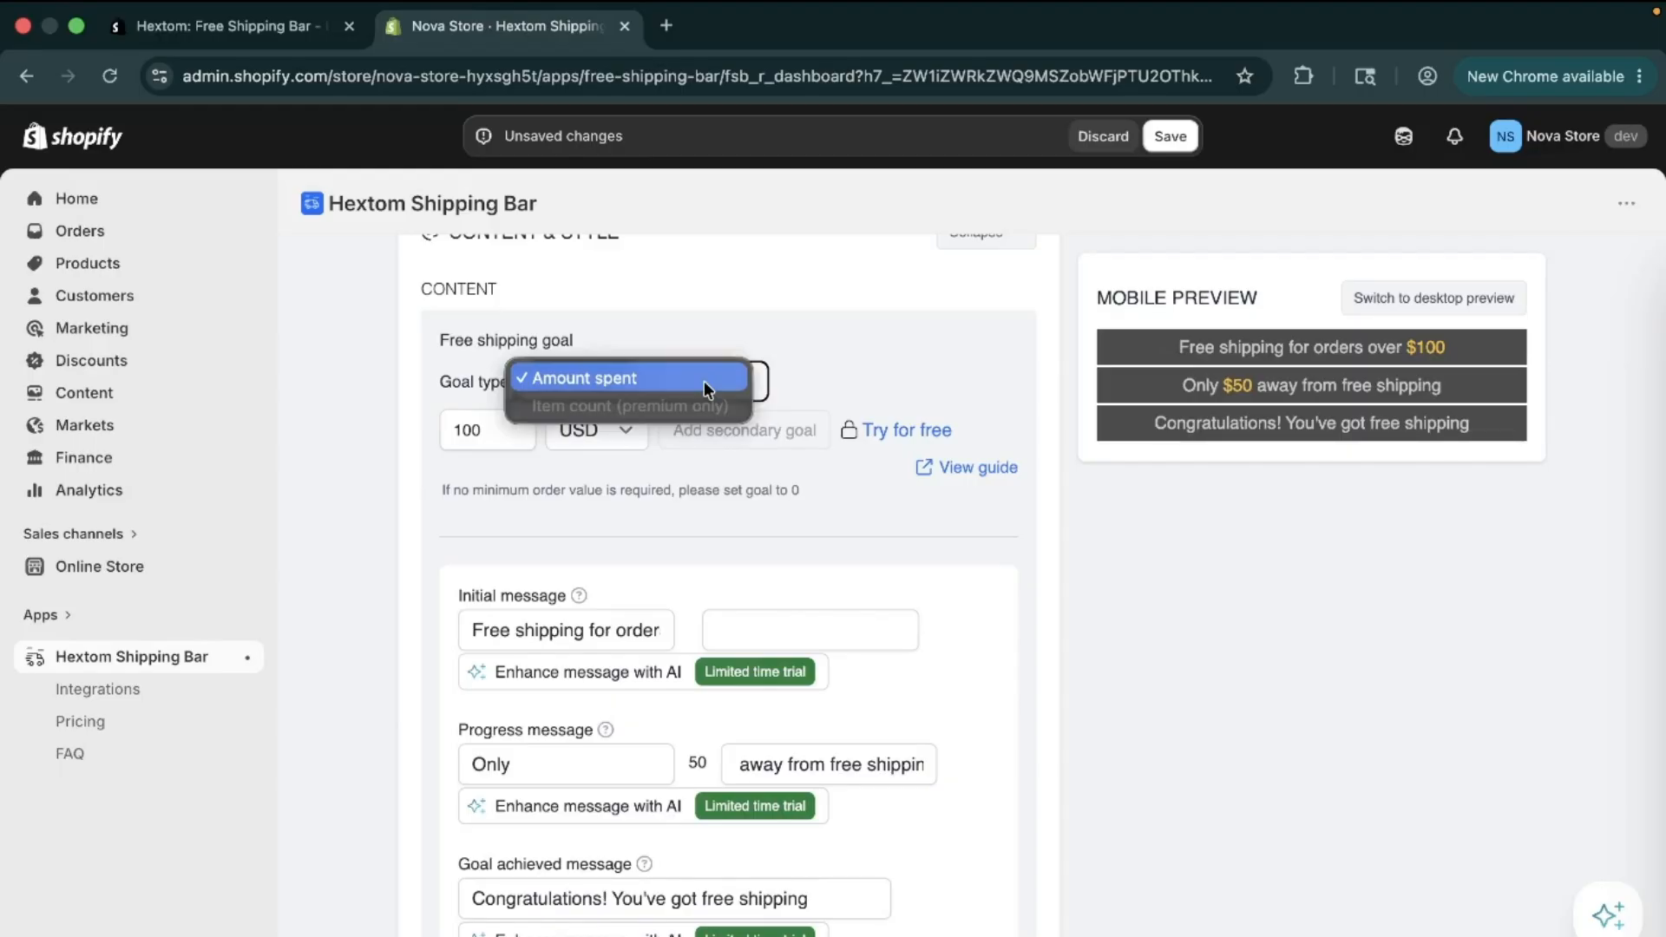
left_click(798, 378)
Set the free shipping goal amount to 0 and check the bar messages in the mobile preview
left_click(494, 430)
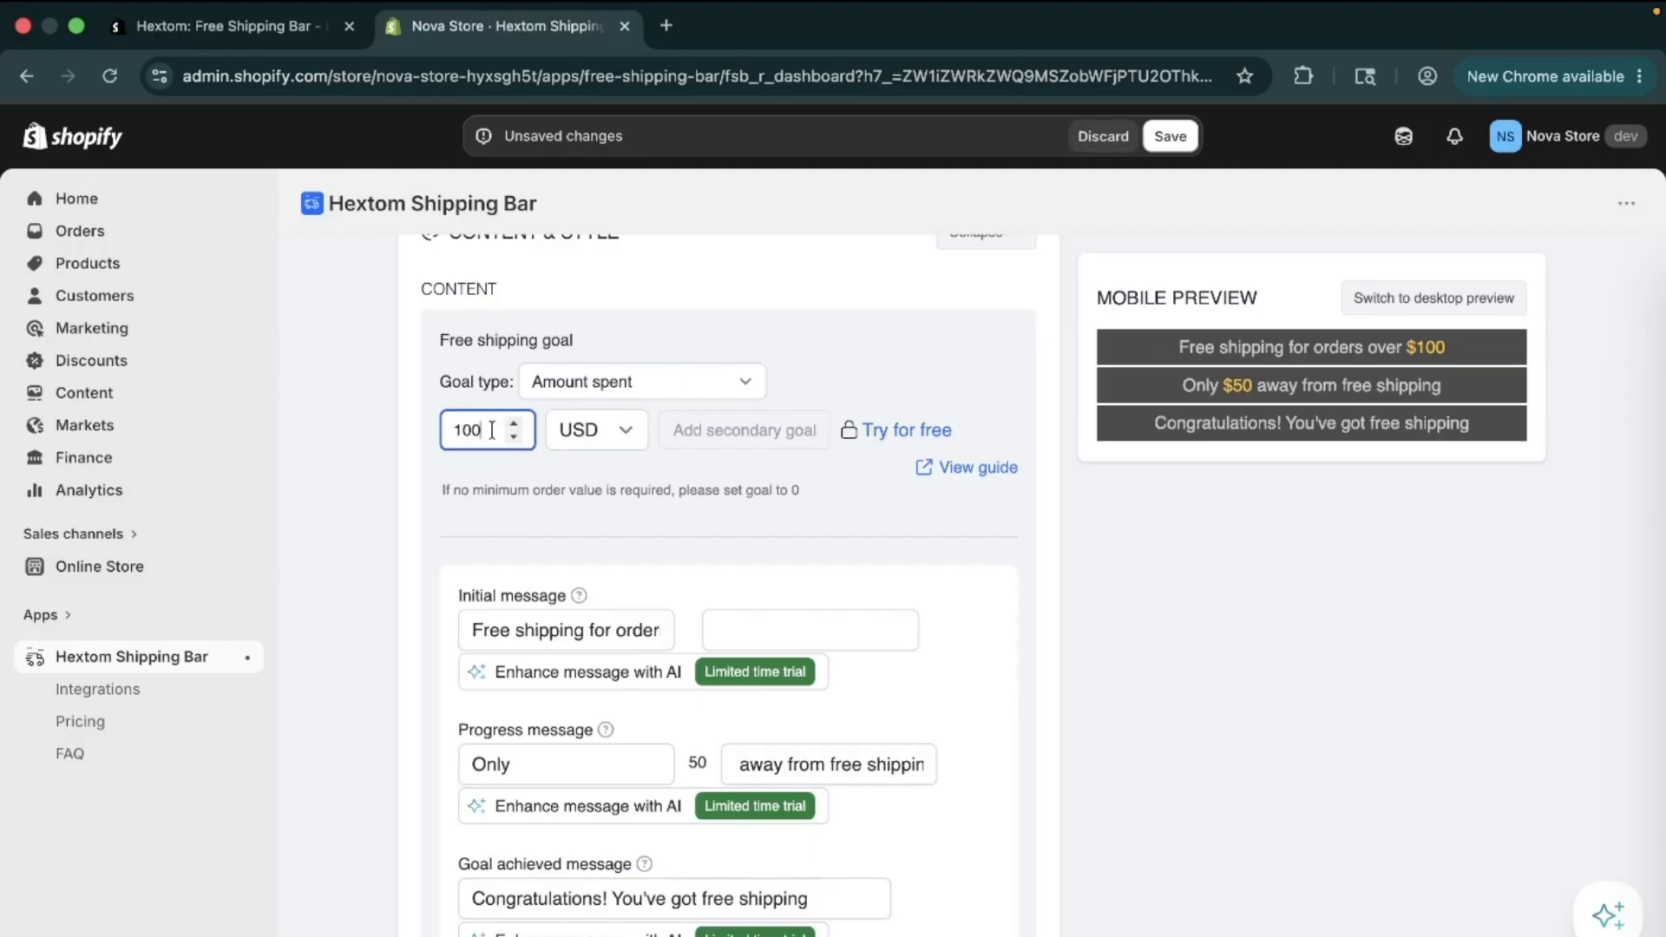
left_click_drag(491, 430, 382, 428)
type("0")
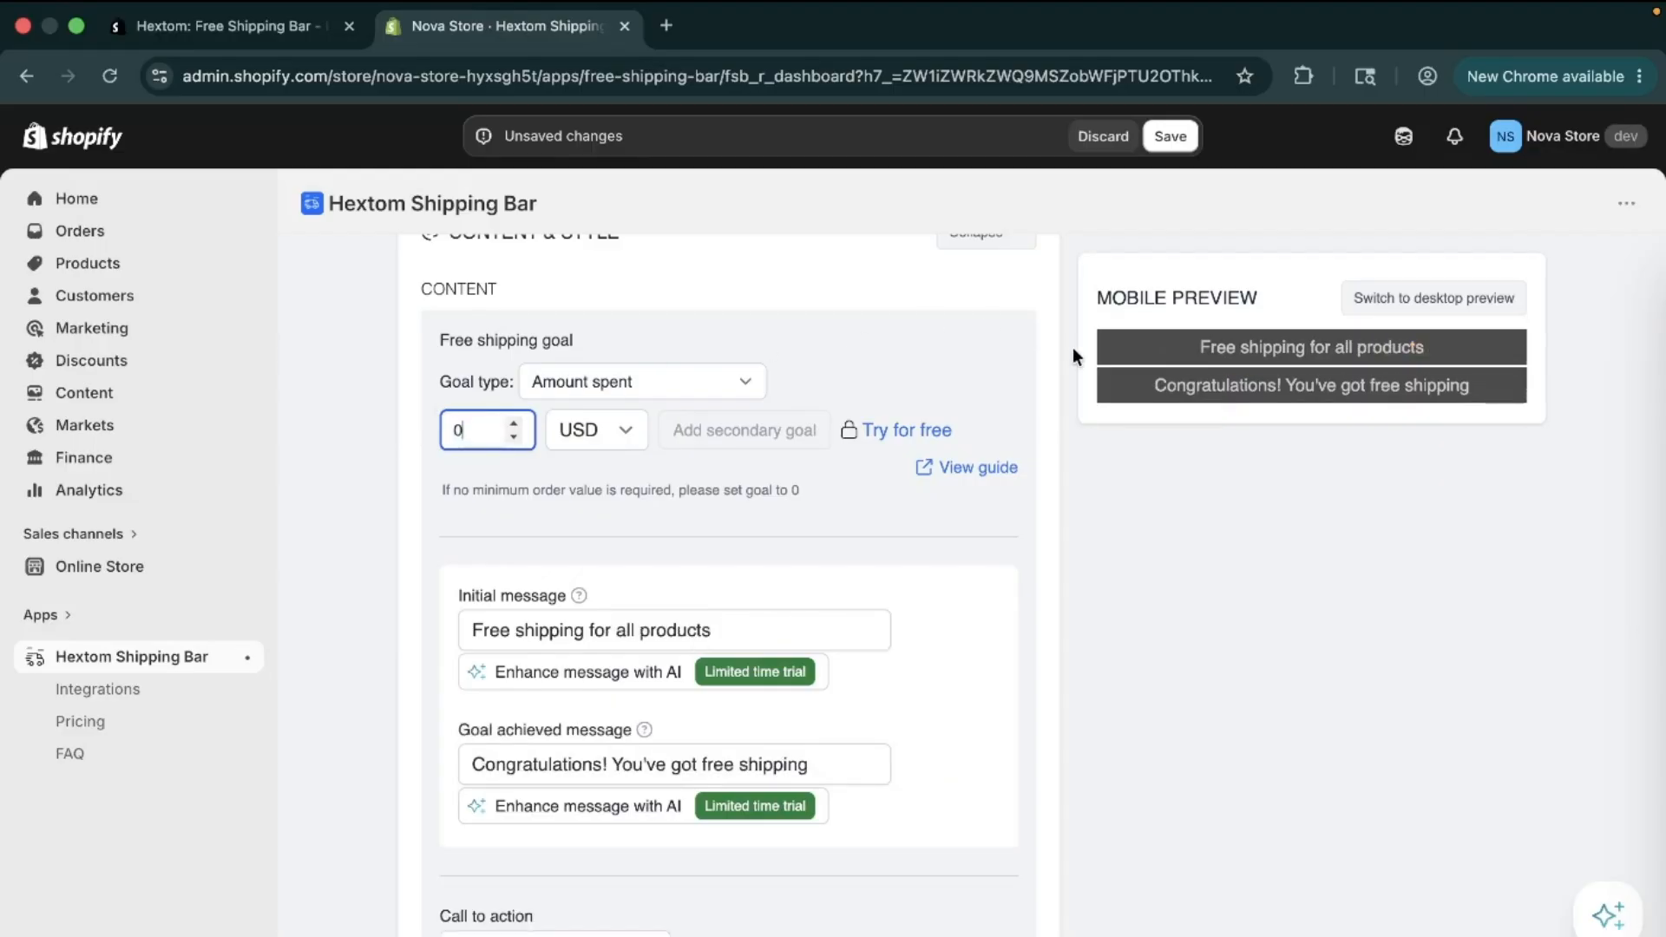
left_click_drag(1166, 340, 1416, 343)
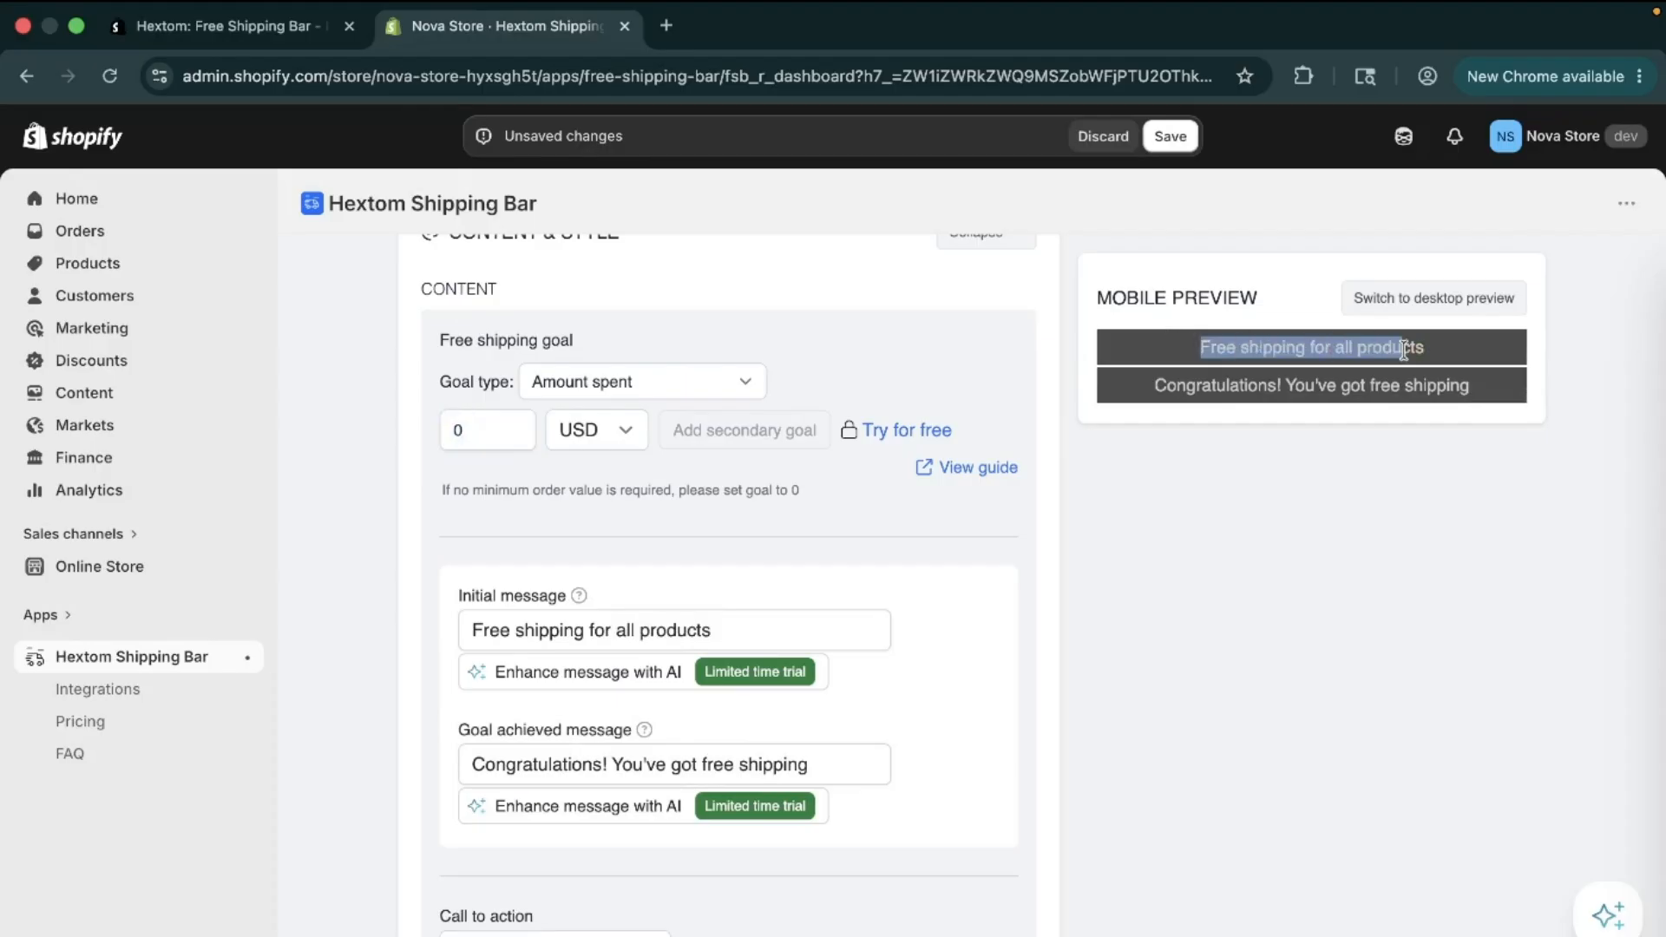
left_click_drag(1146, 388, 1550, 402)
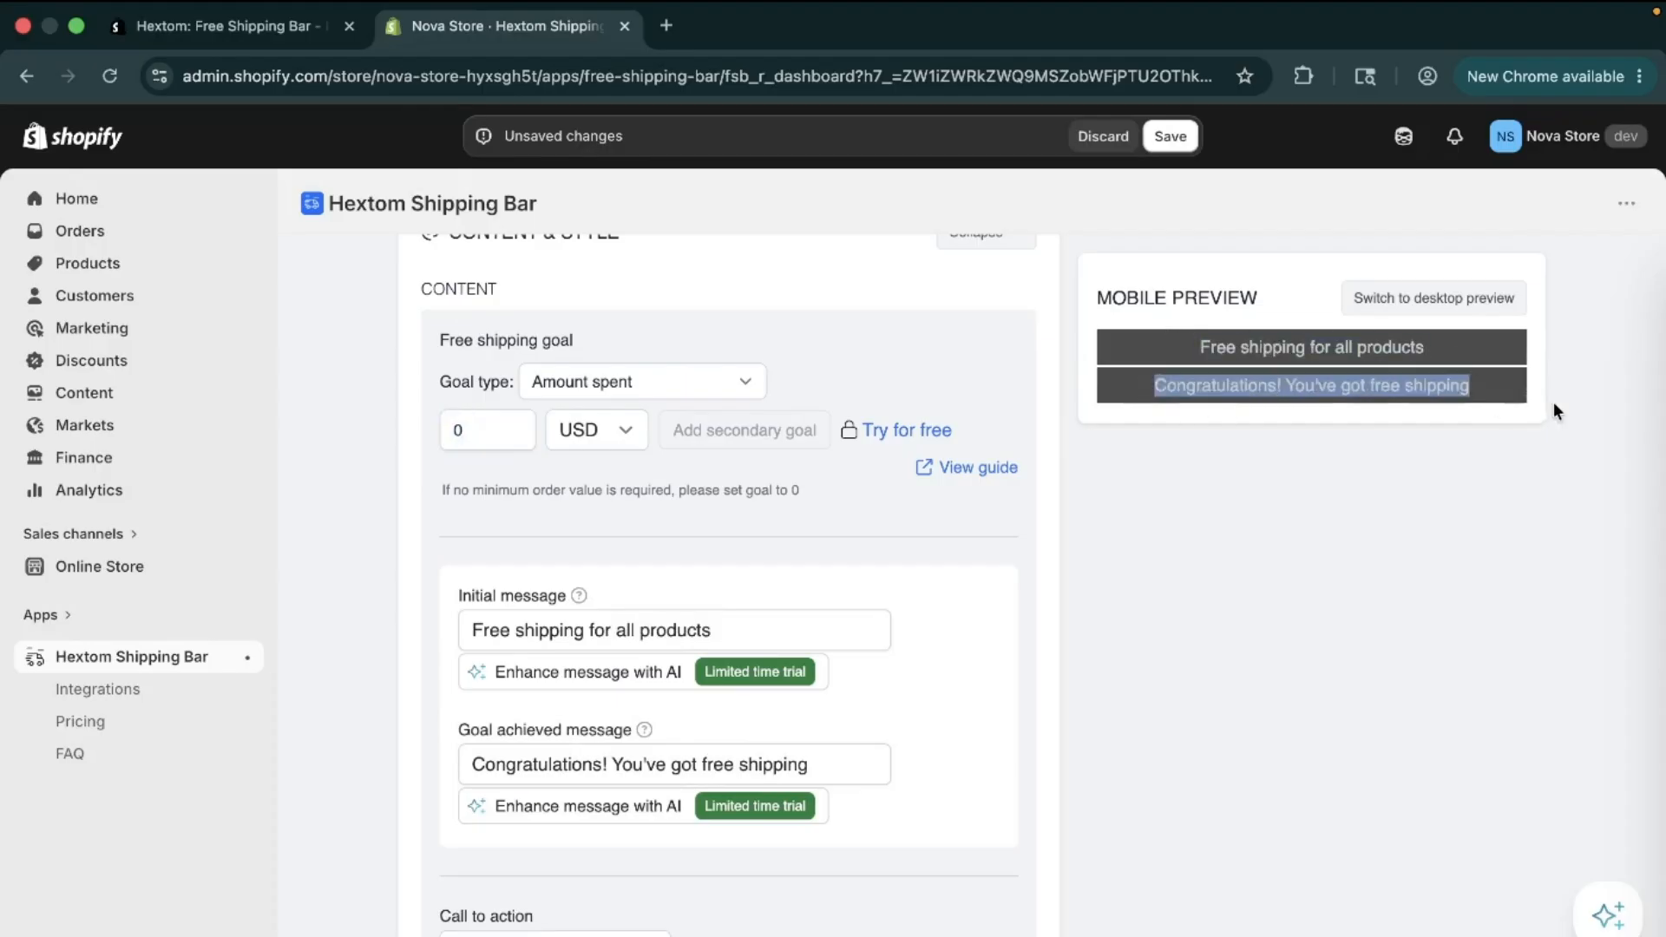
Switch the bar preview from mobile to desktop
left_click(1442, 304)
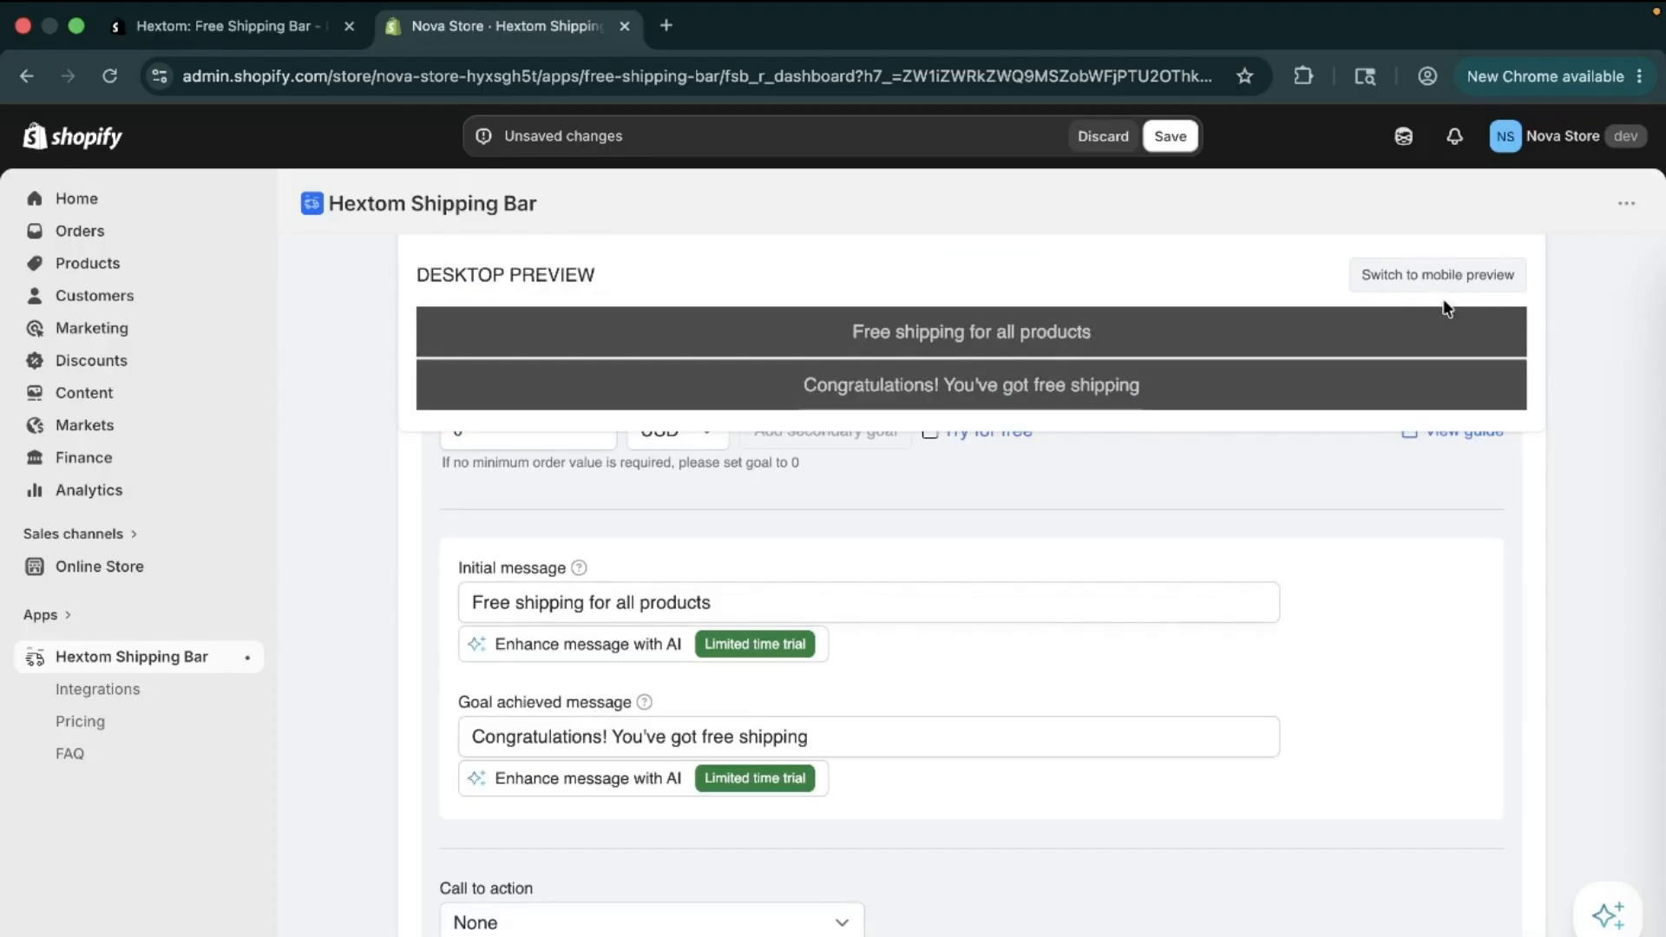
scroll(859, 378, "up", 1)
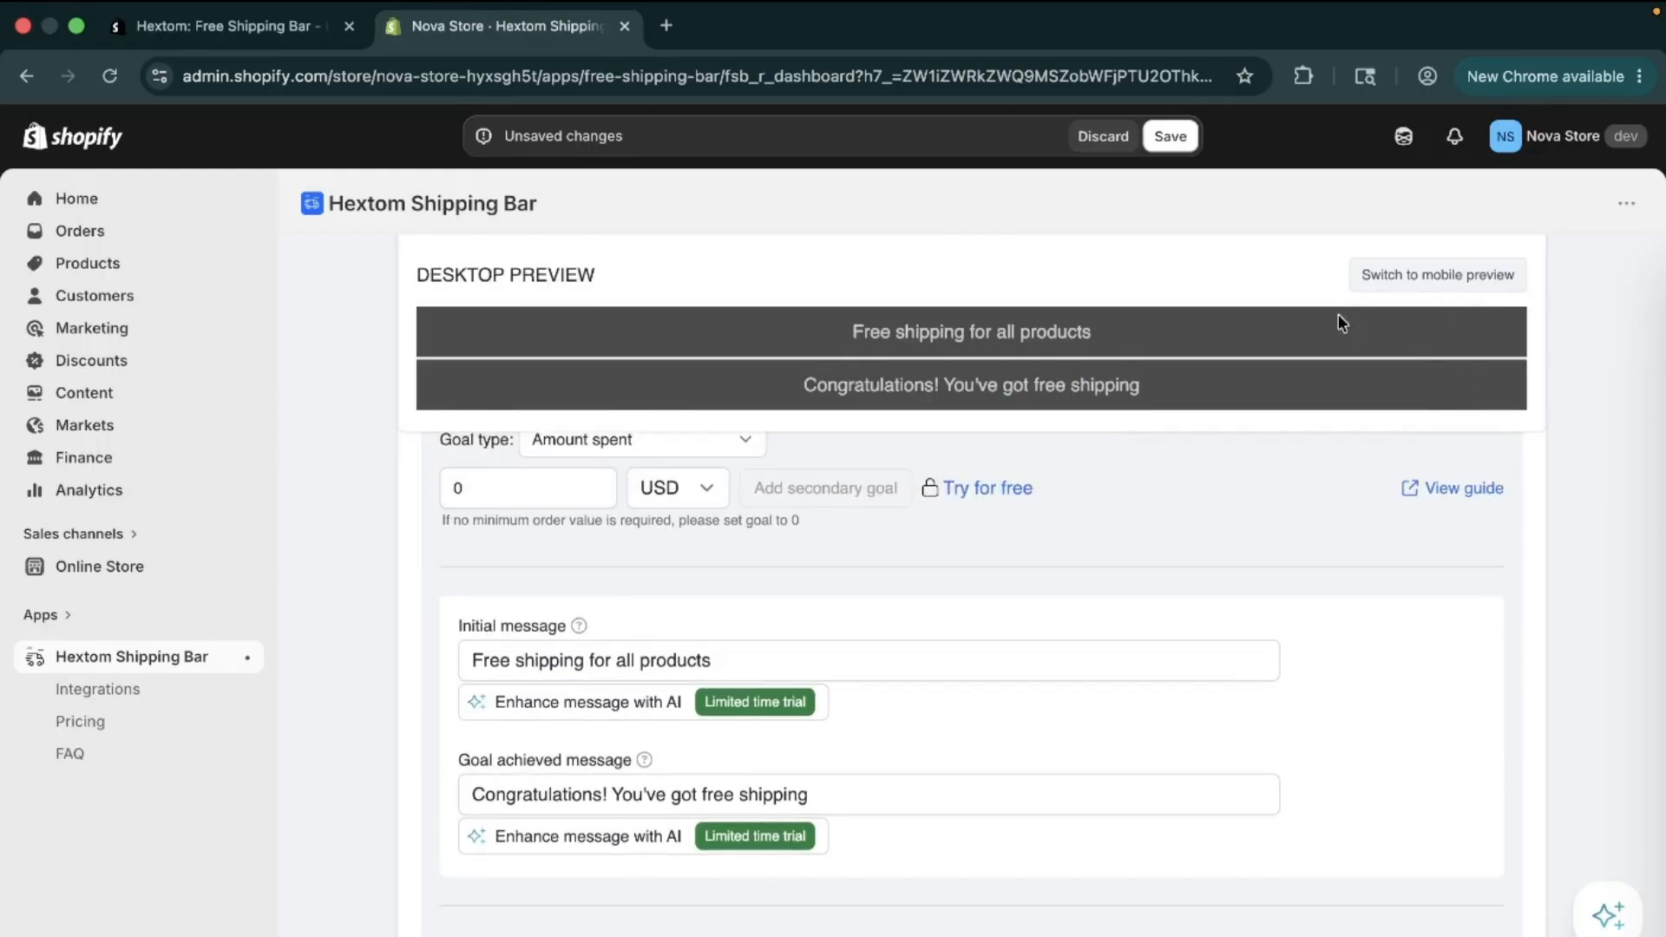
scroll(961, 532, "up", 1)
scroll(960, 531, "up", 3)
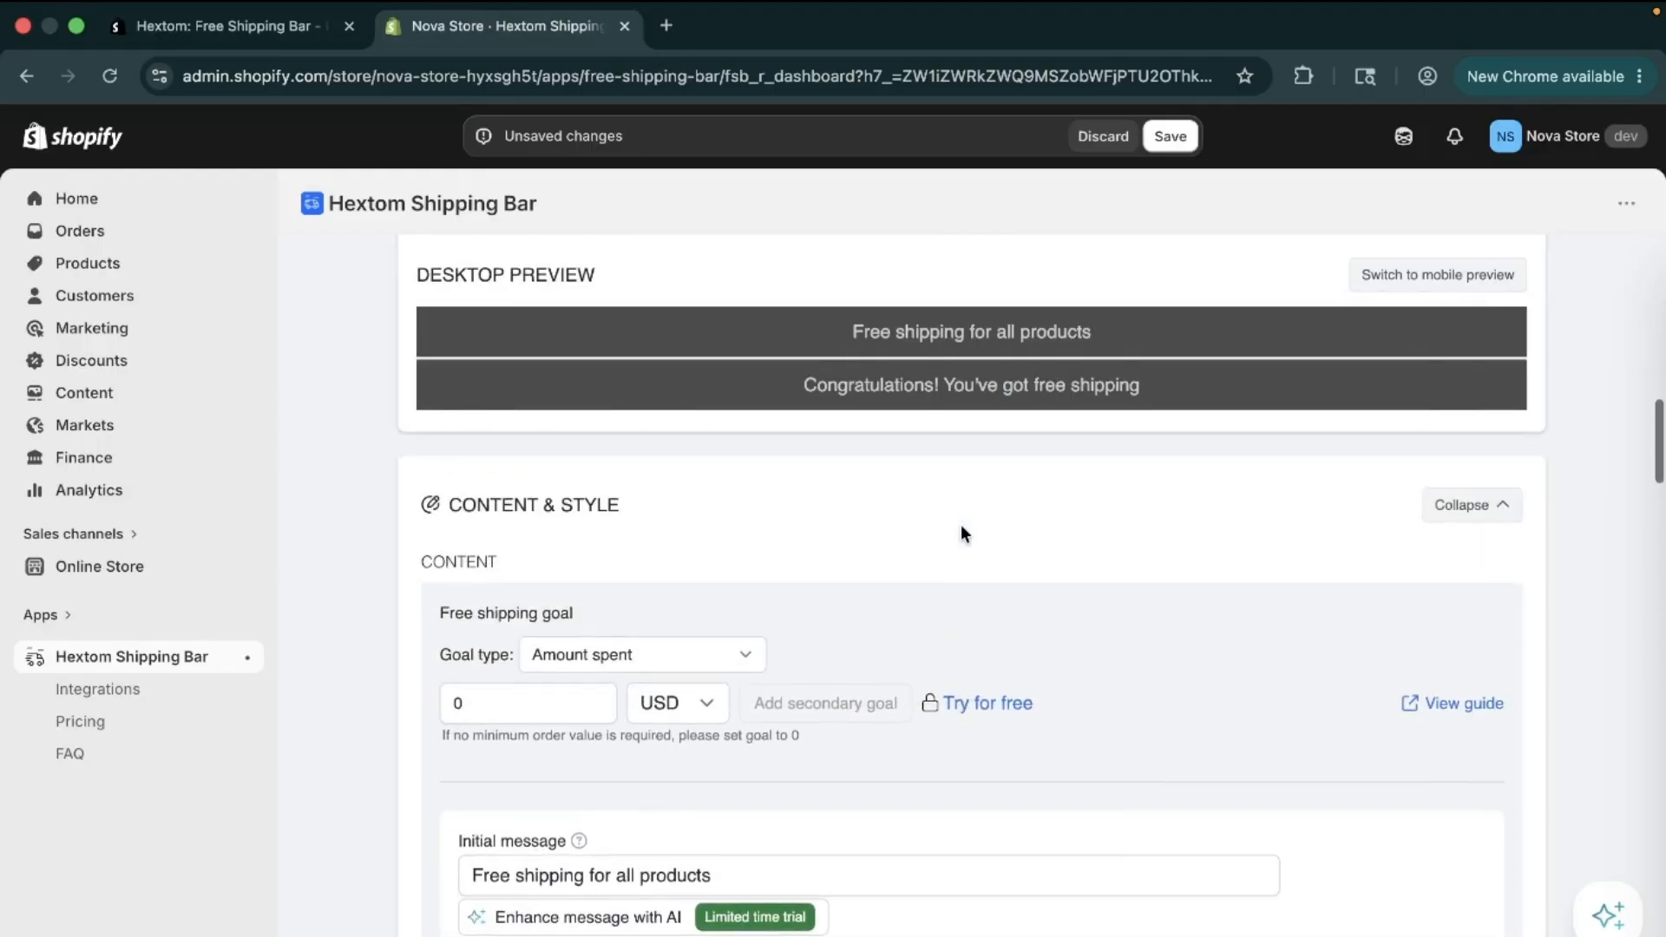
Set the free shipping goal amount to 1000
scroll(647, 701, "down", 1)
left_click(517, 650)
type("100")
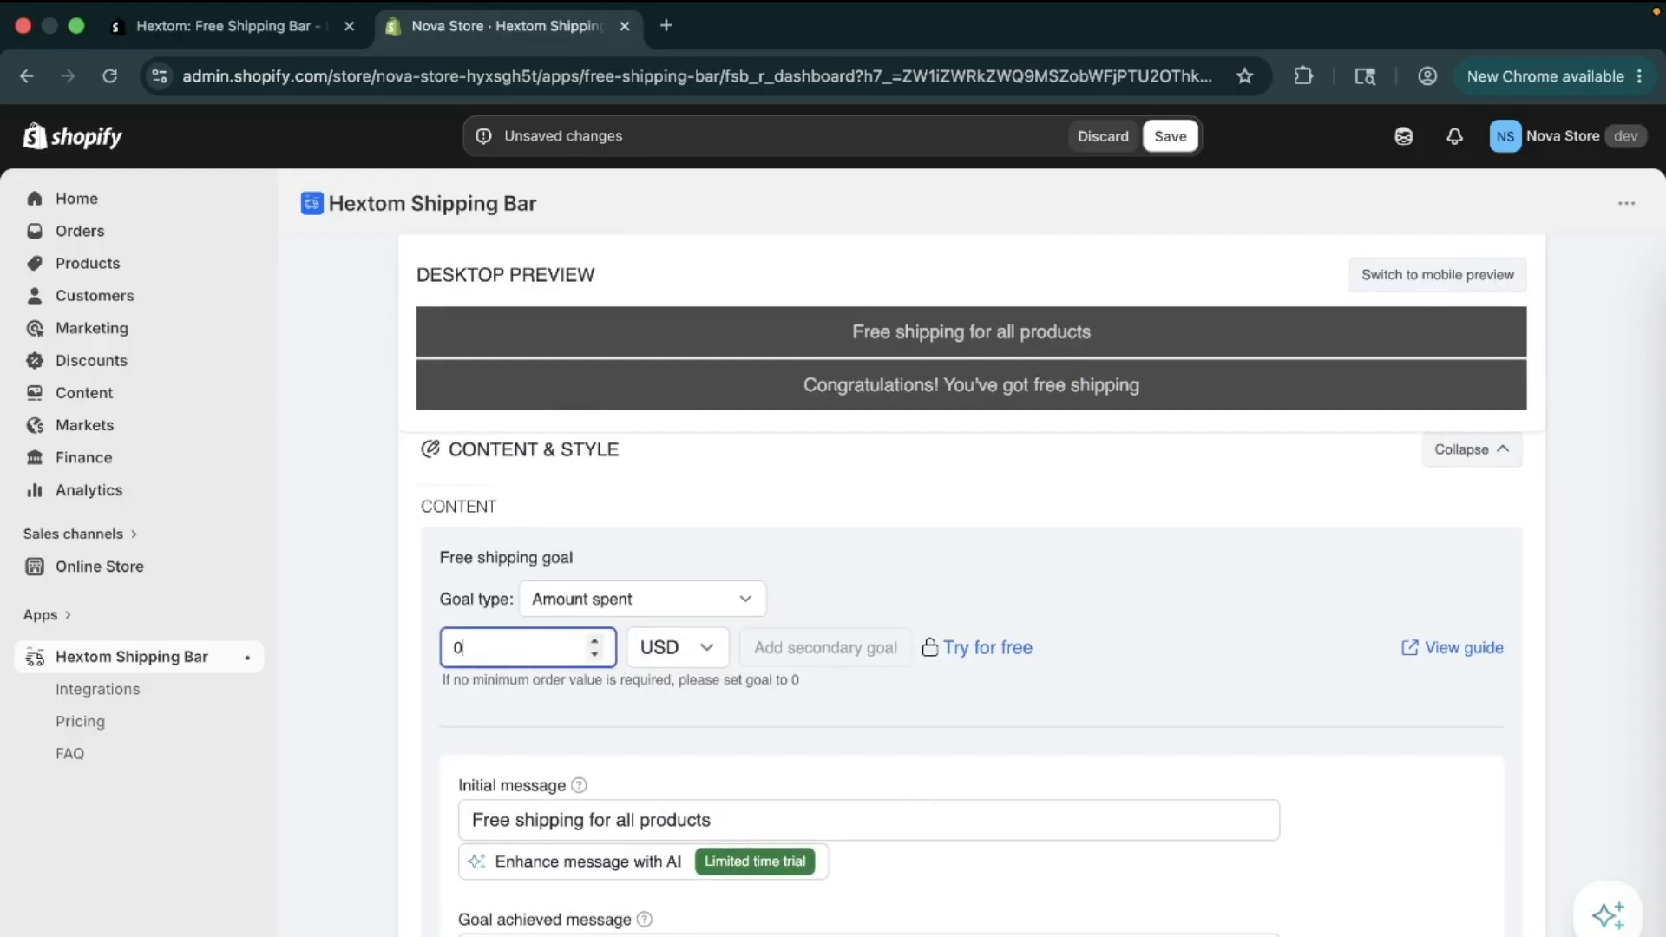
key("BackSpace")
key("BackSpace")
key("BackSpace")
key("BackSpace")
type("1000")
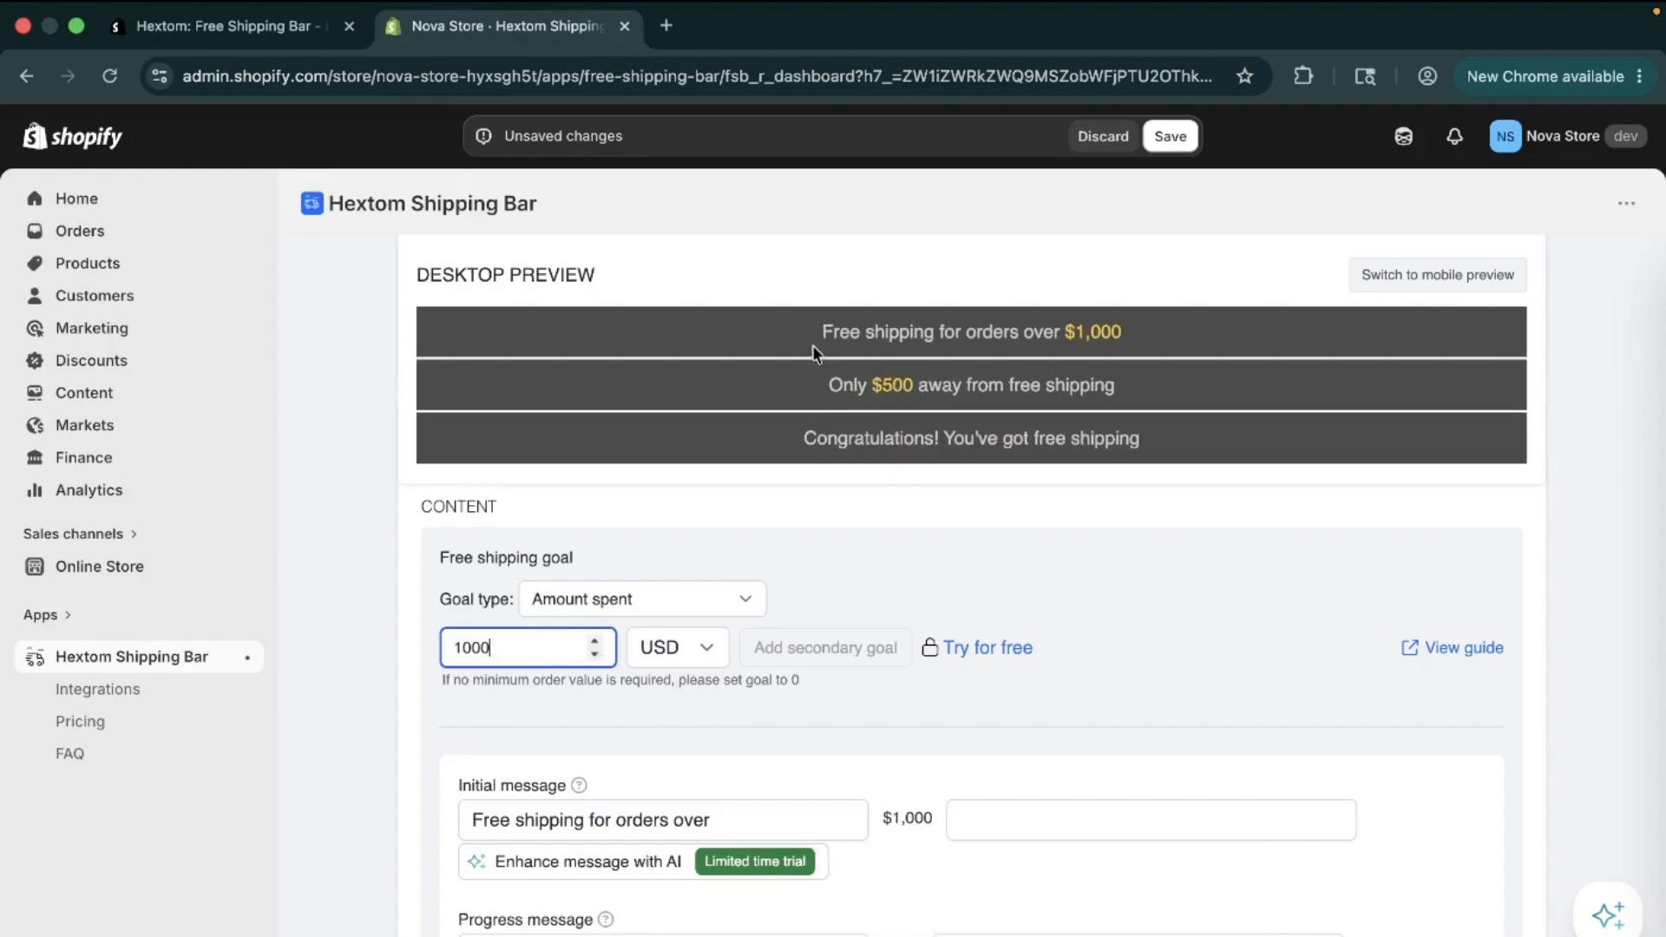
Examine the currency options for the free shipping goal amount, keeping USD selected
scroll(855, 529, "down", 1)
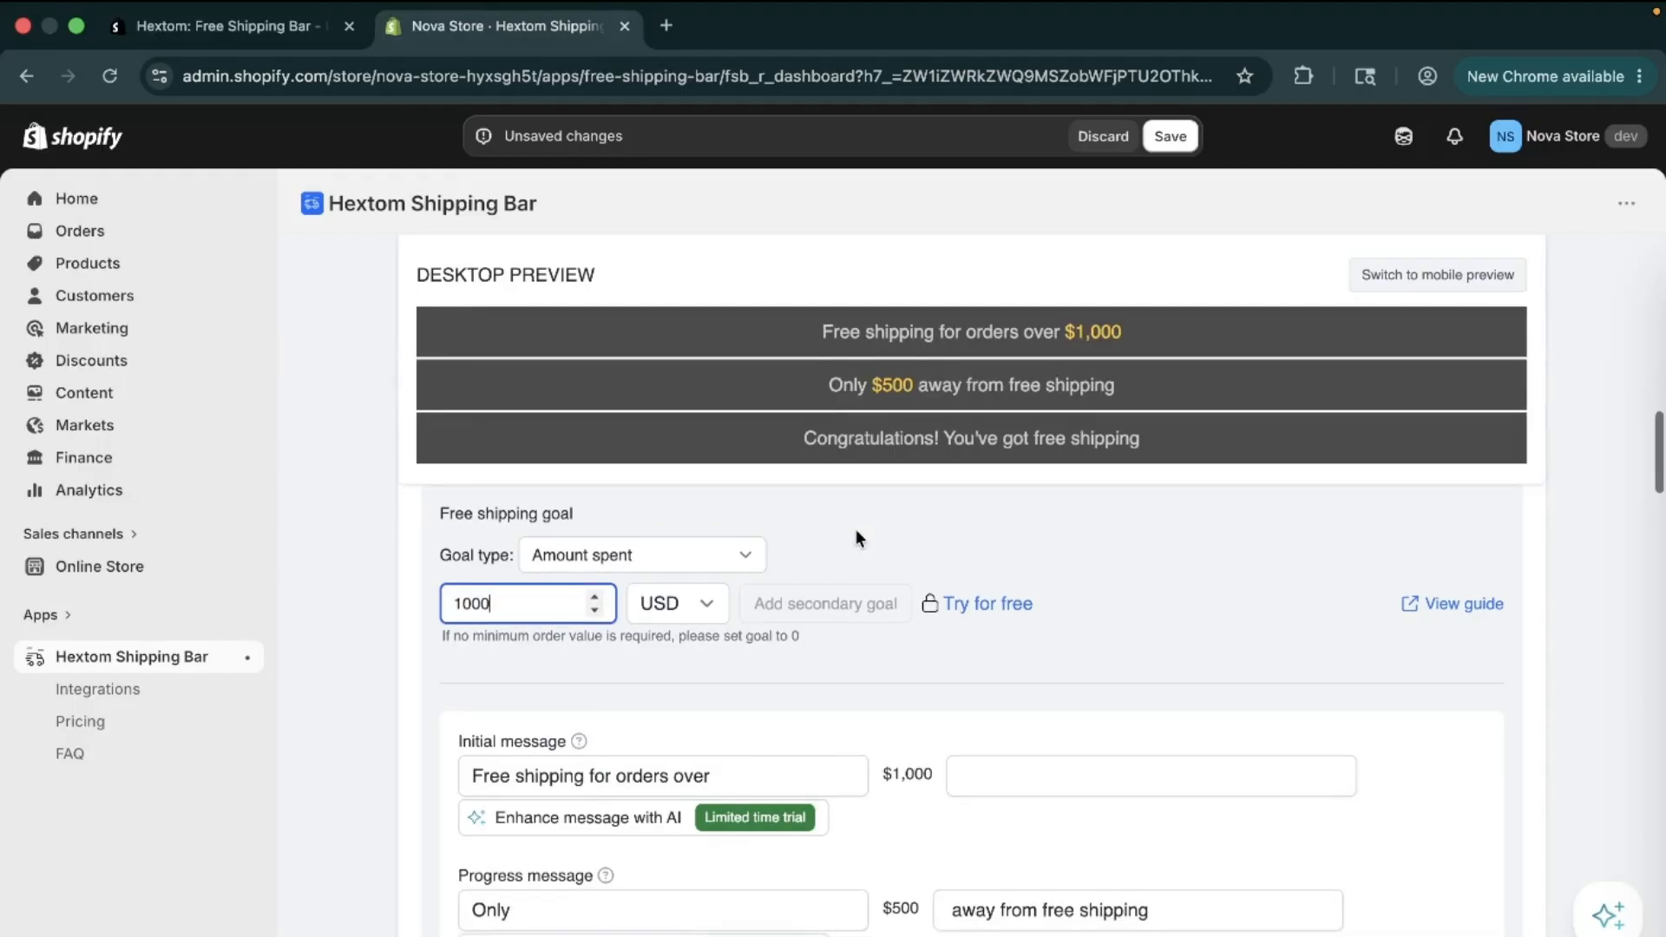
scroll(856, 531, "down", 1)
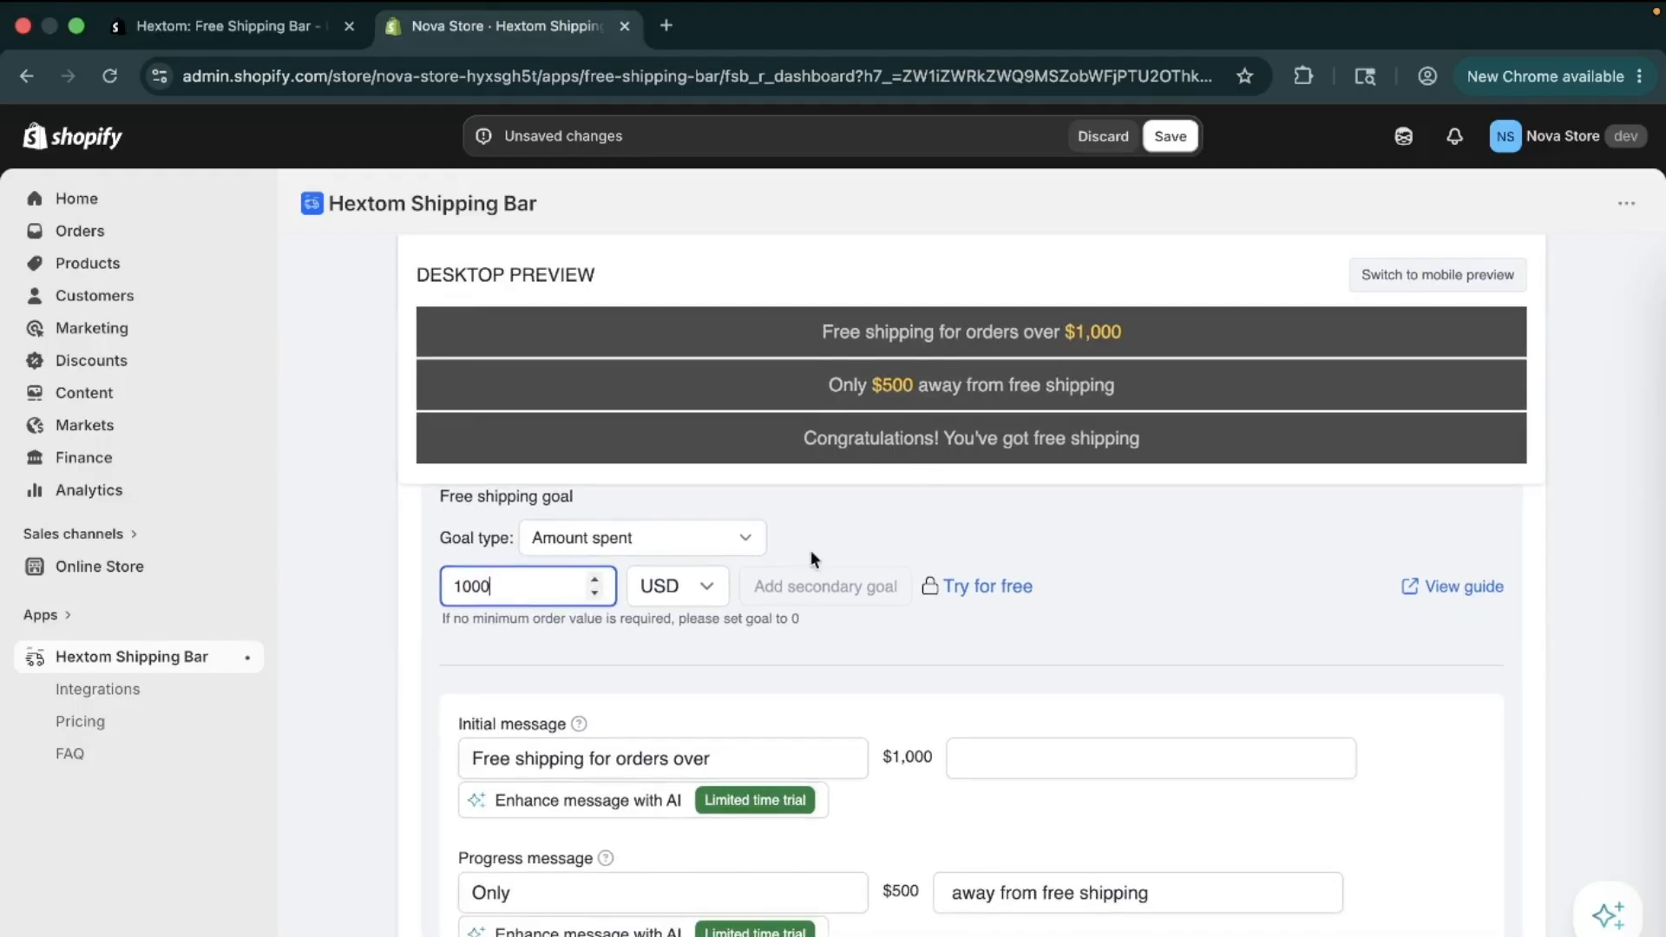
left_click(651, 586)
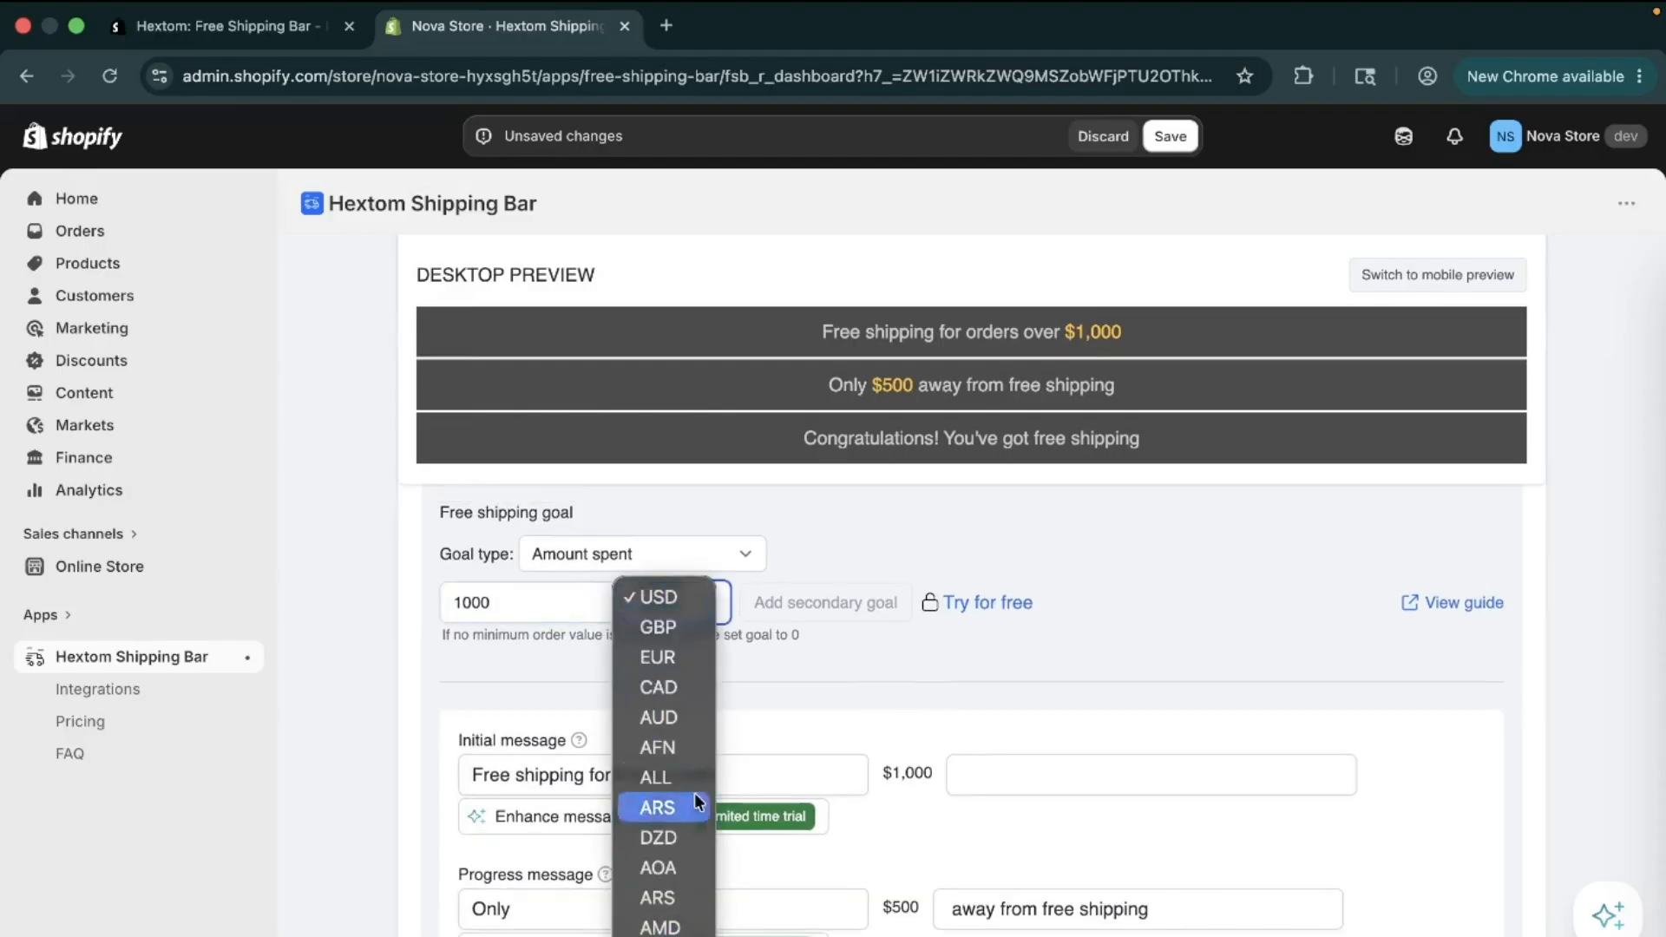
left_click(857, 648)
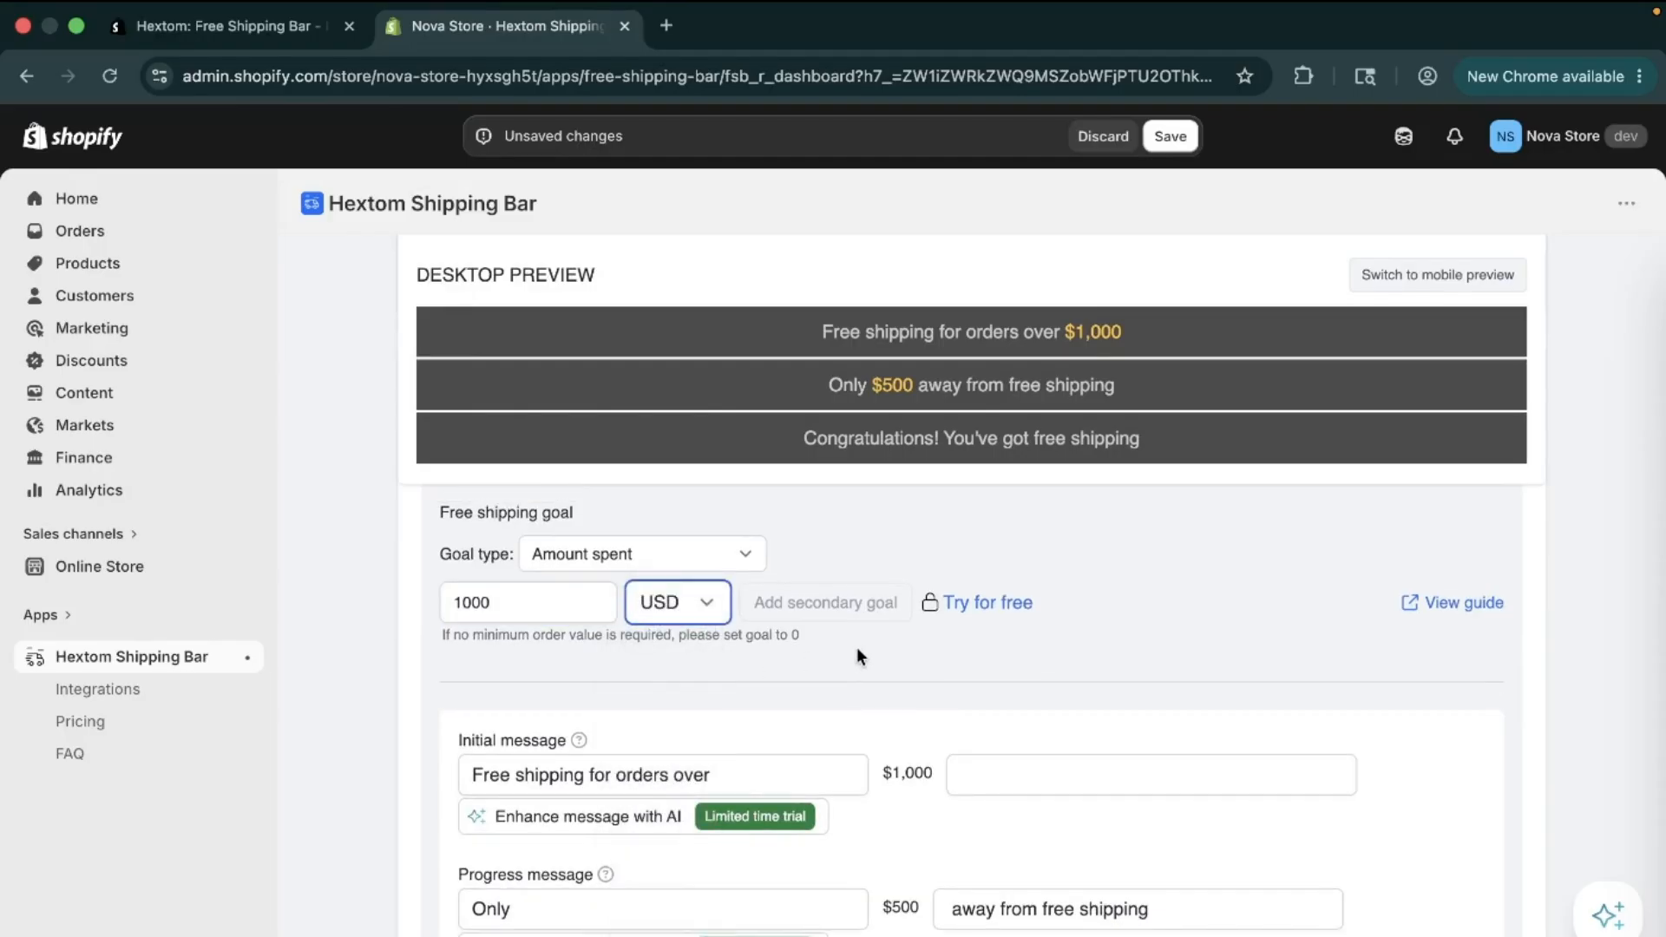
scroll(856, 647, "down", 3)
left_click(677, 531)
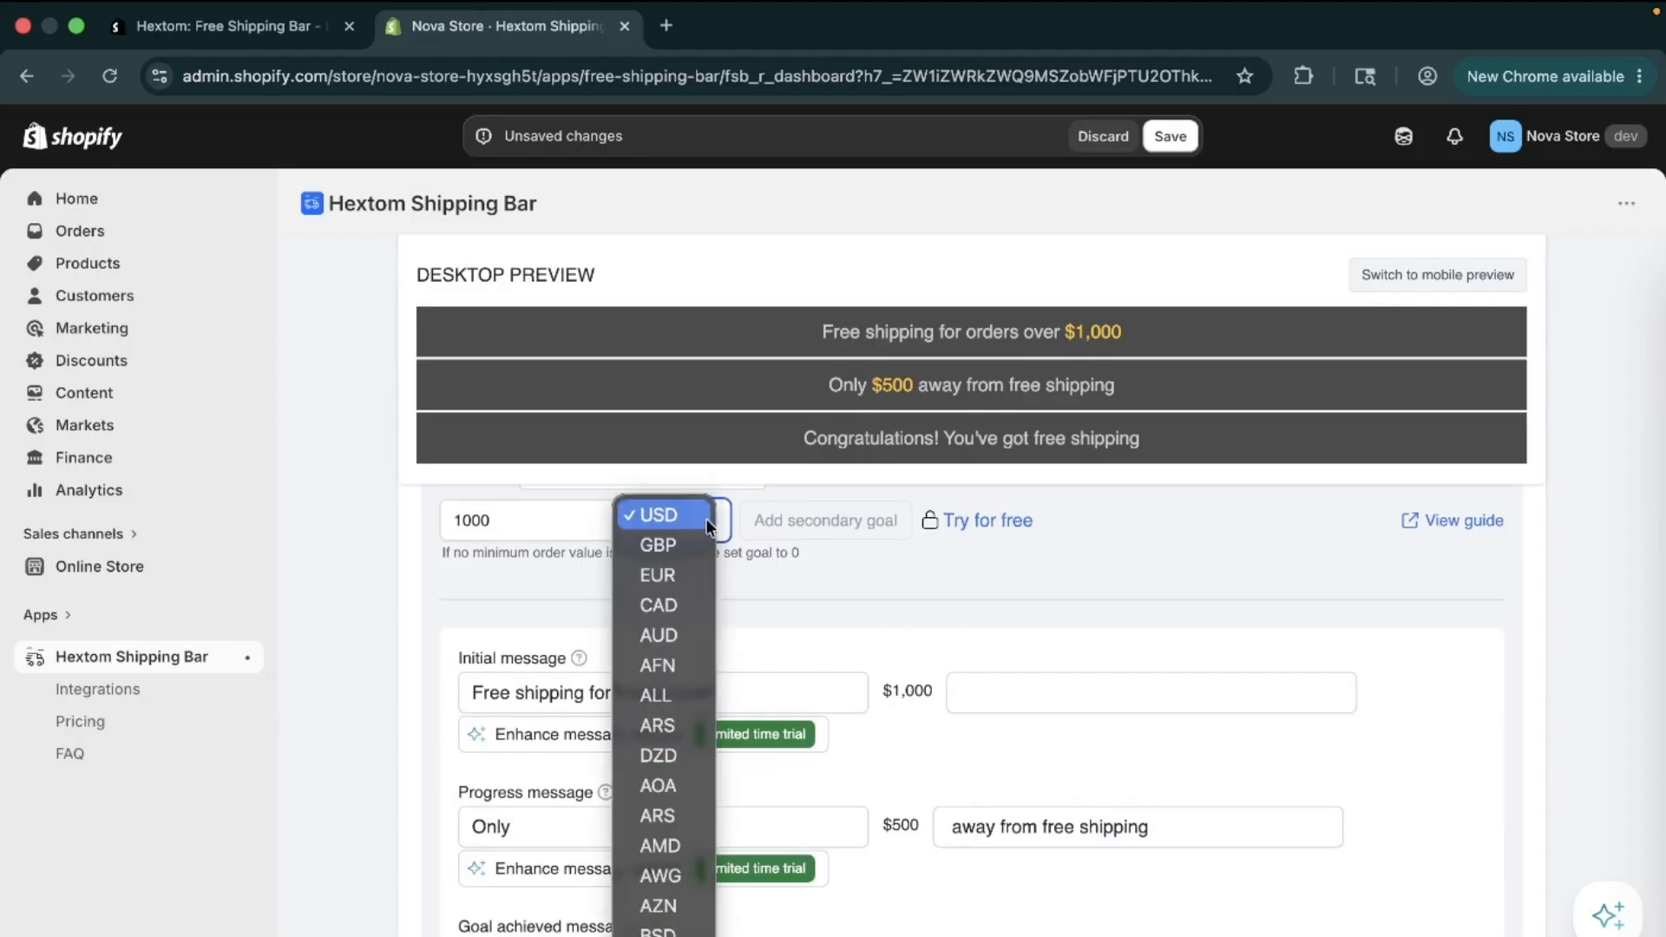
left_click(864, 571)
Add "!!" as the text after the amount in the initial message
scroll(865, 571, "down", 1)
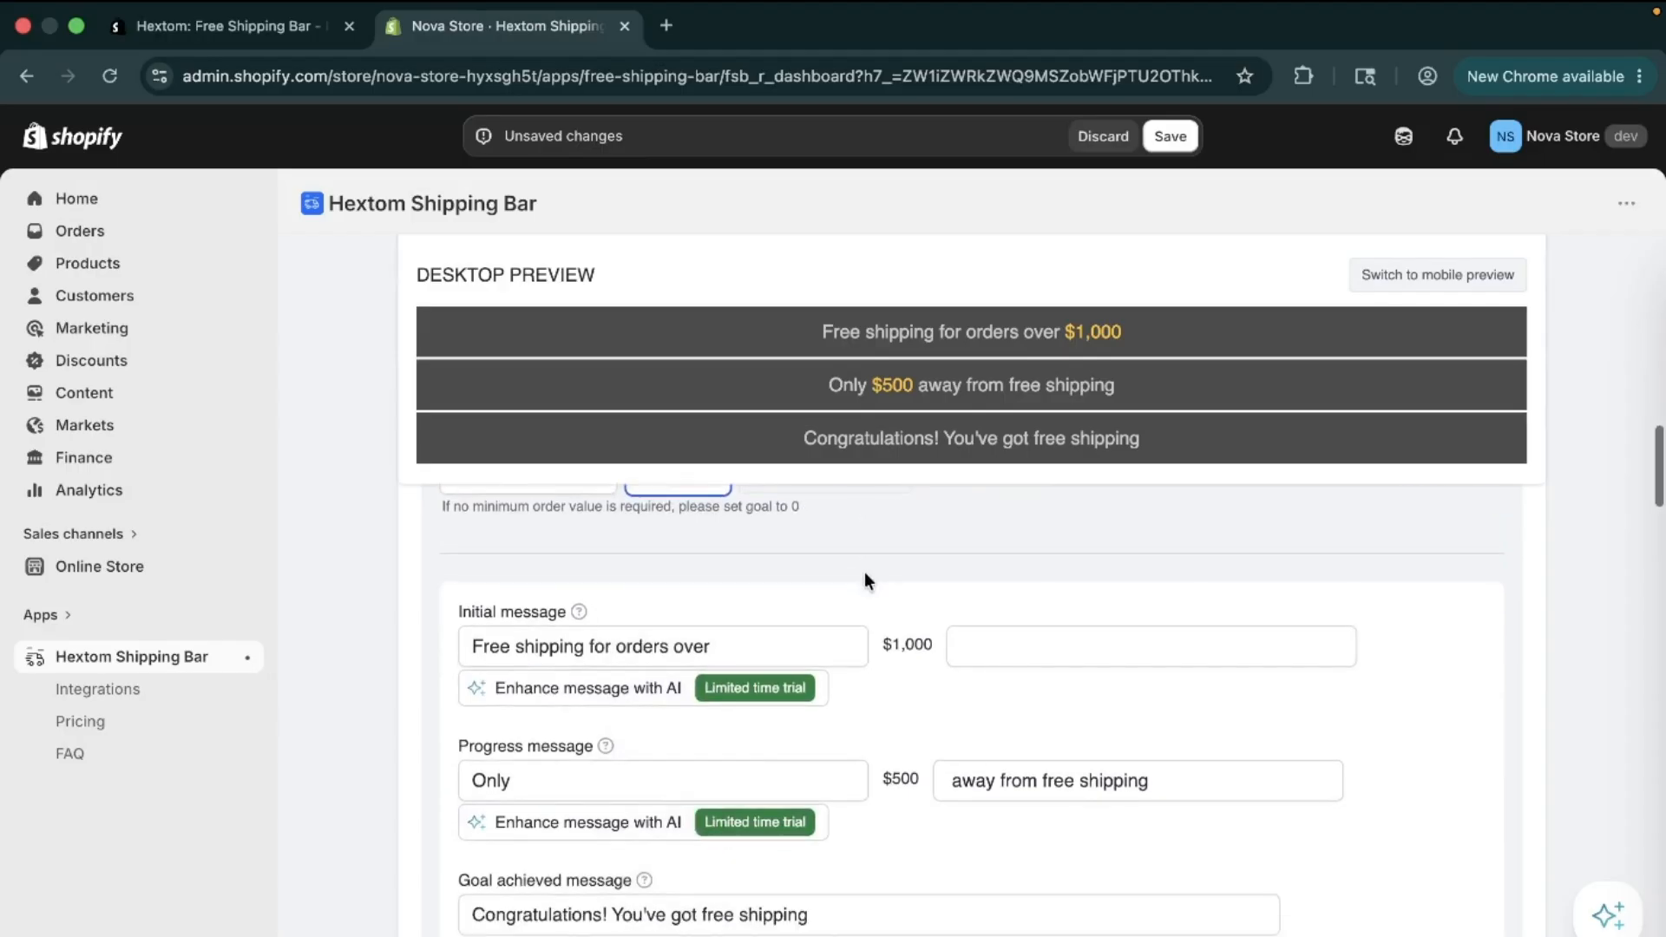
scroll(865, 570, "up", 1)
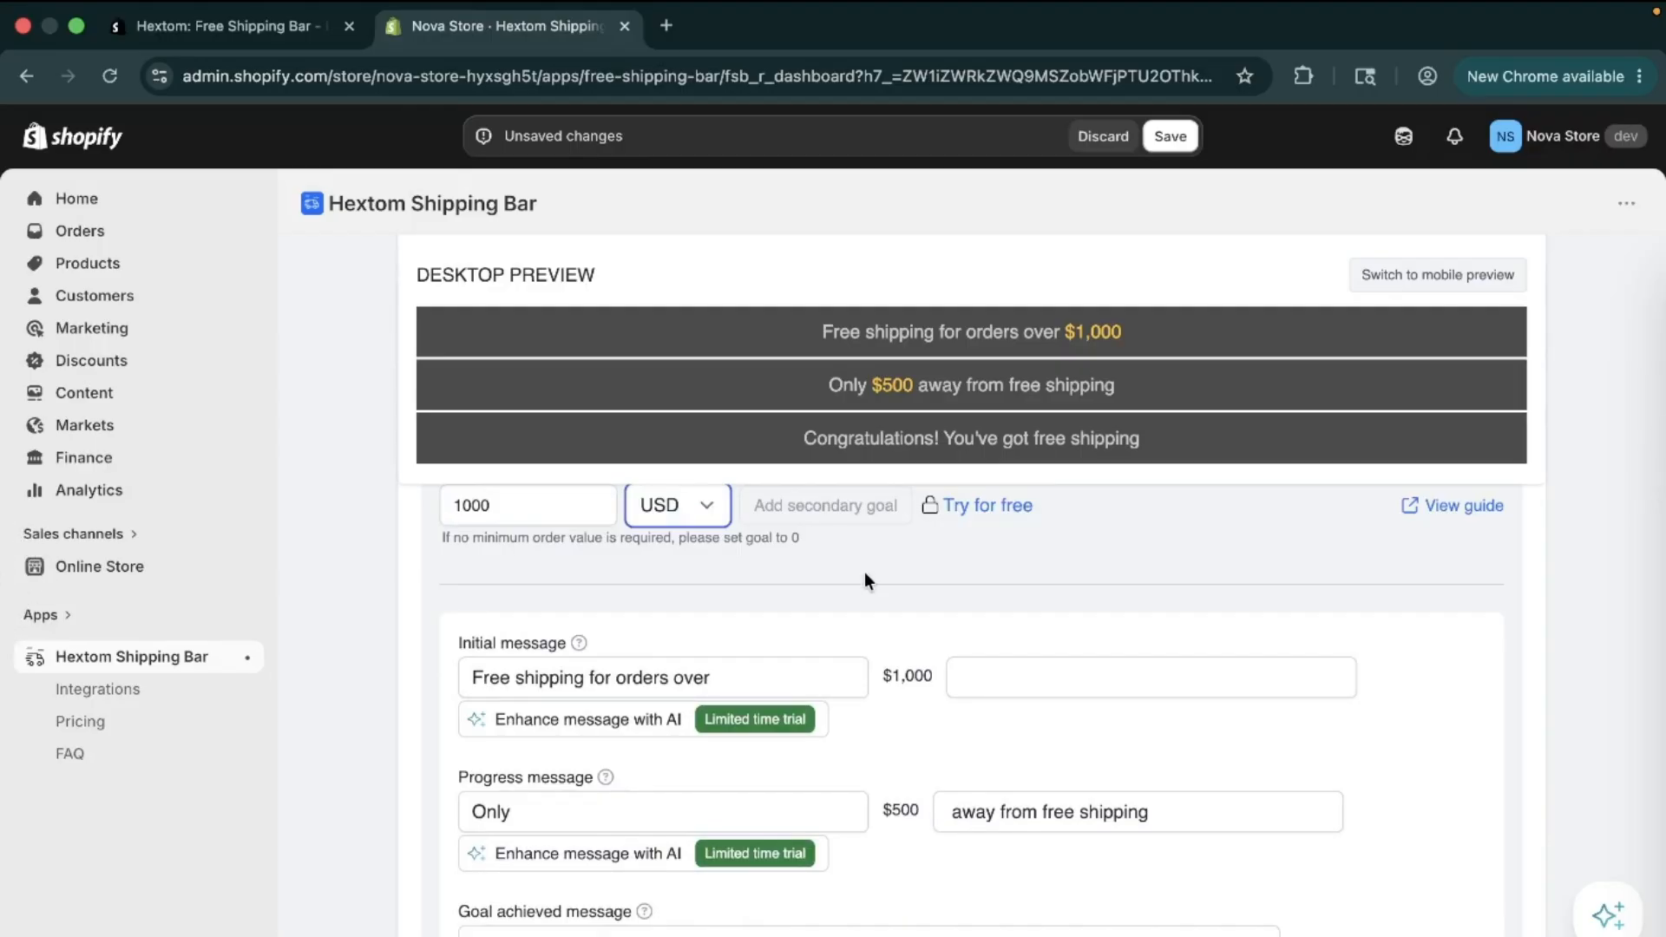
scroll(864, 571, "up", 1)
scroll(864, 571, "down", 1)
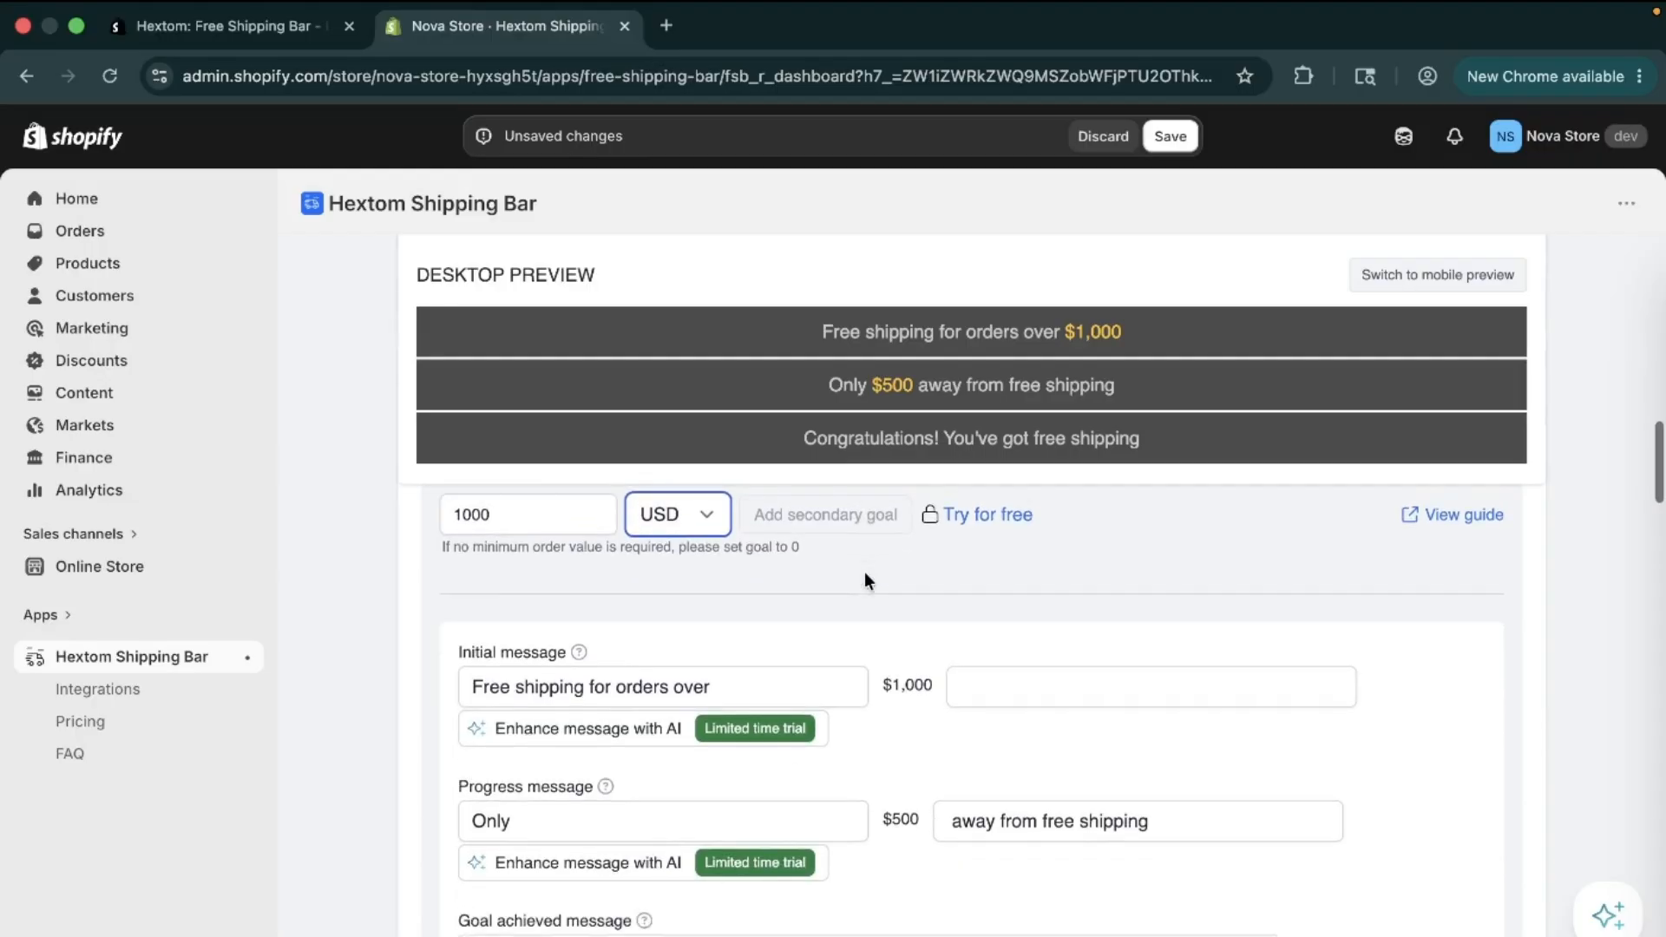
scroll(864, 581, "down", 2)
scroll(865, 580, "up", 1)
scroll(864, 580, "down", 1)
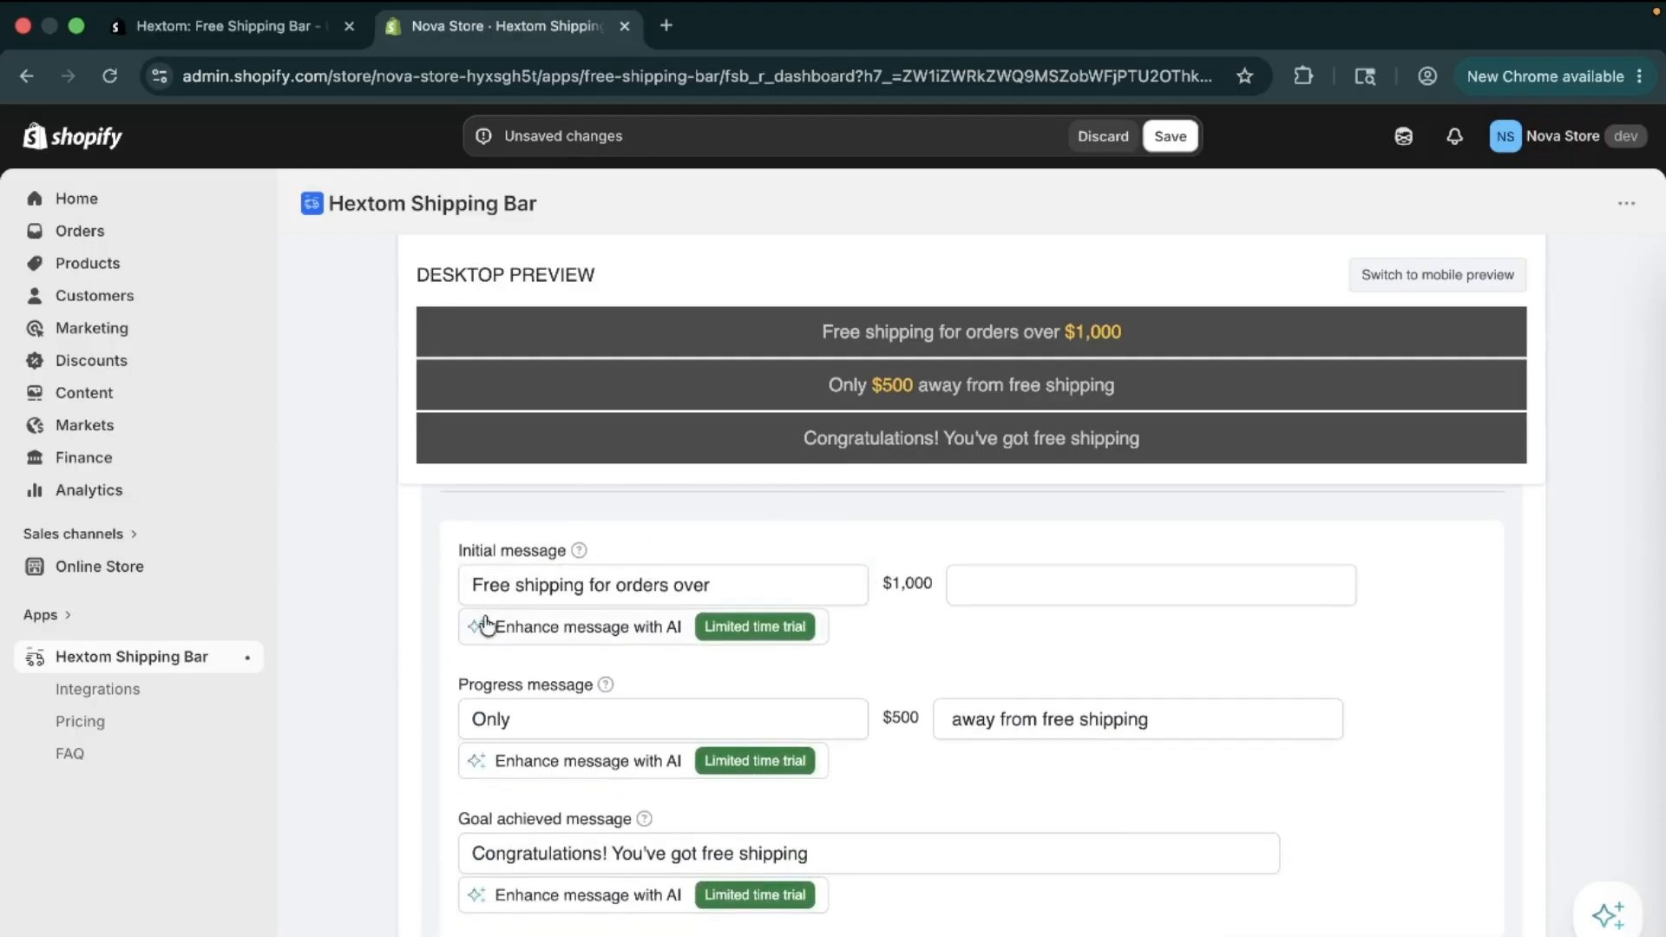
left_click(729, 584)
scroll(926, 587, "up", 1)
left_click(886, 649)
left_click(1026, 650)
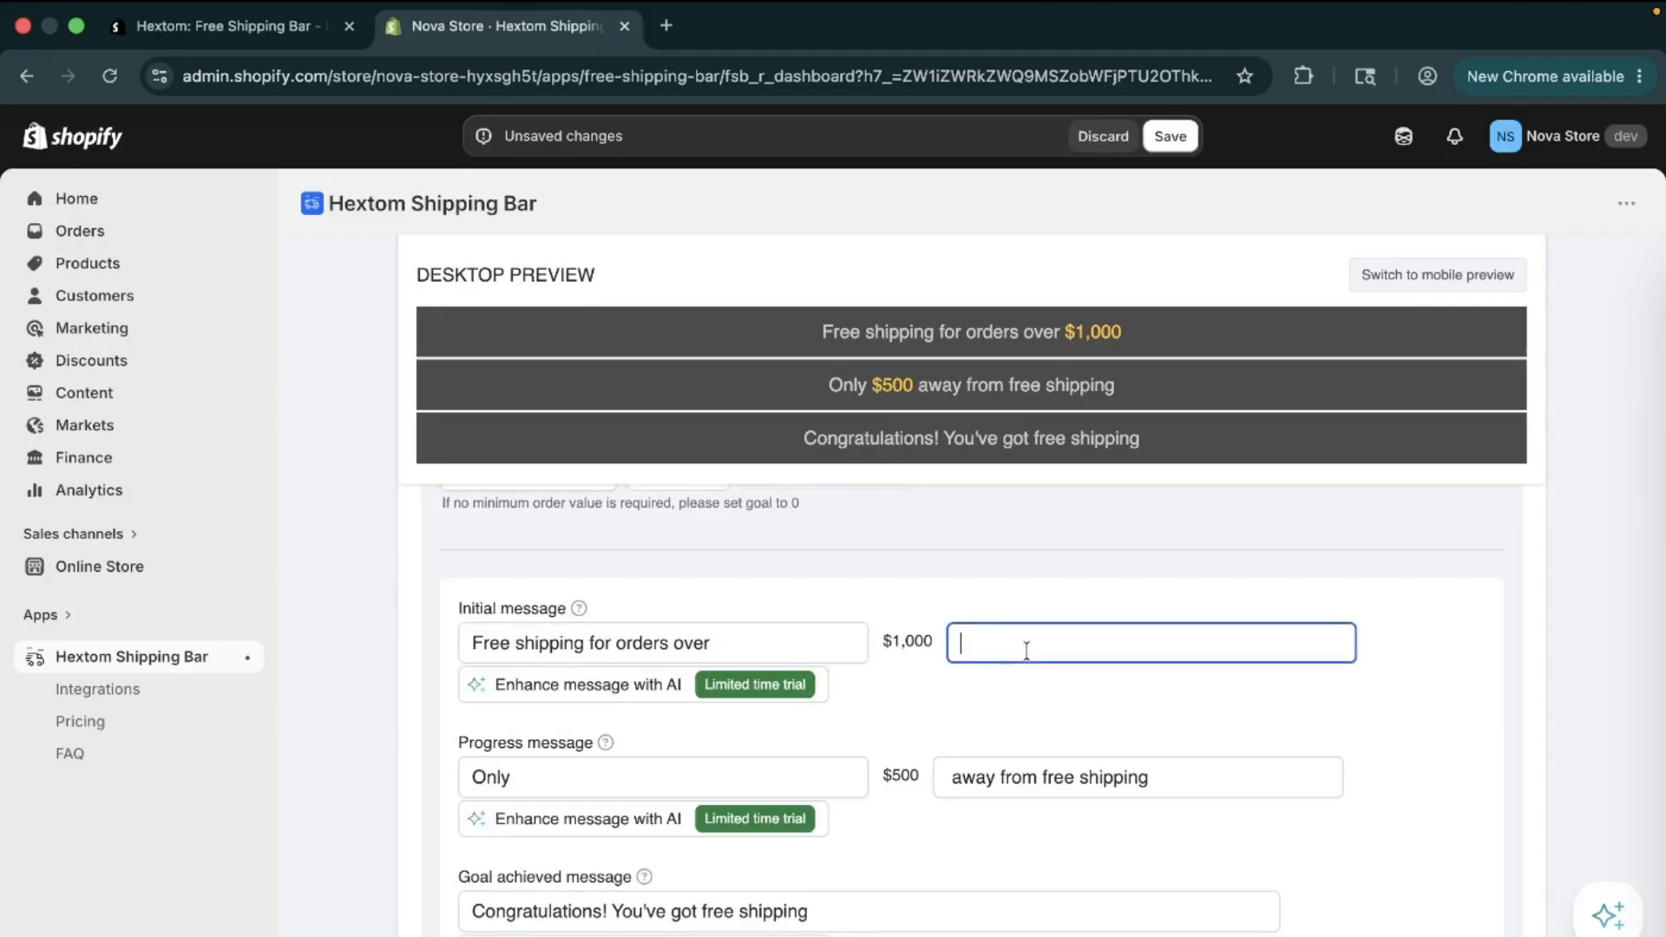
key("Caps_Lock")
type("!!")
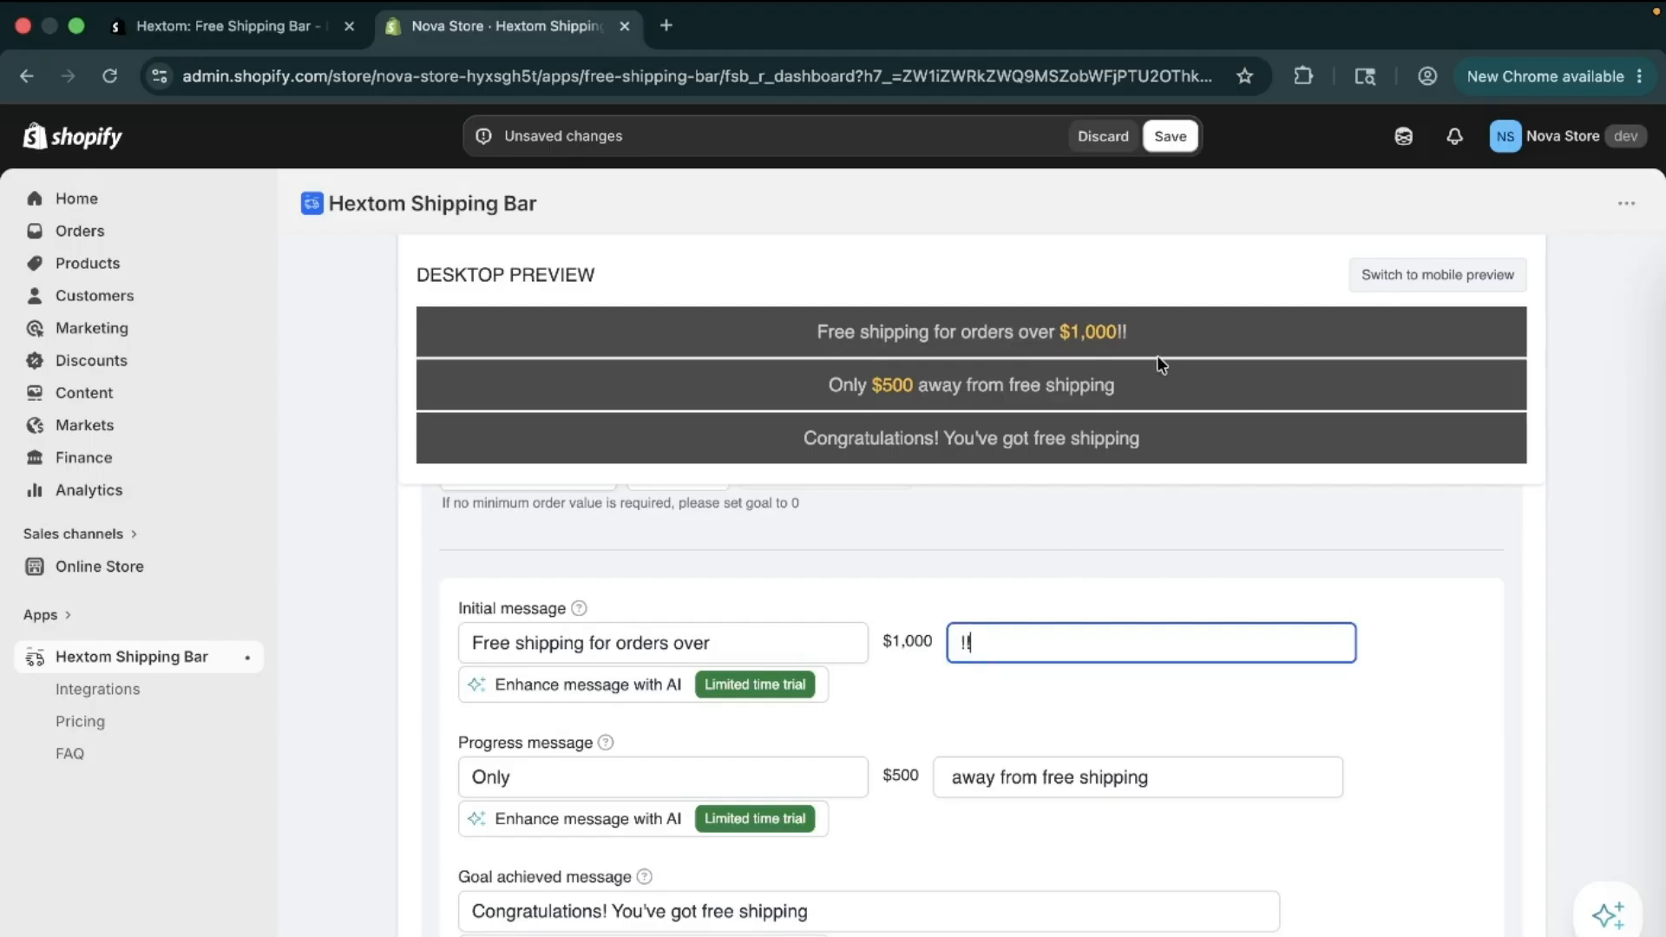
Insert a space before the "!!" in the initial message's ending text
left_click(1121, 333)
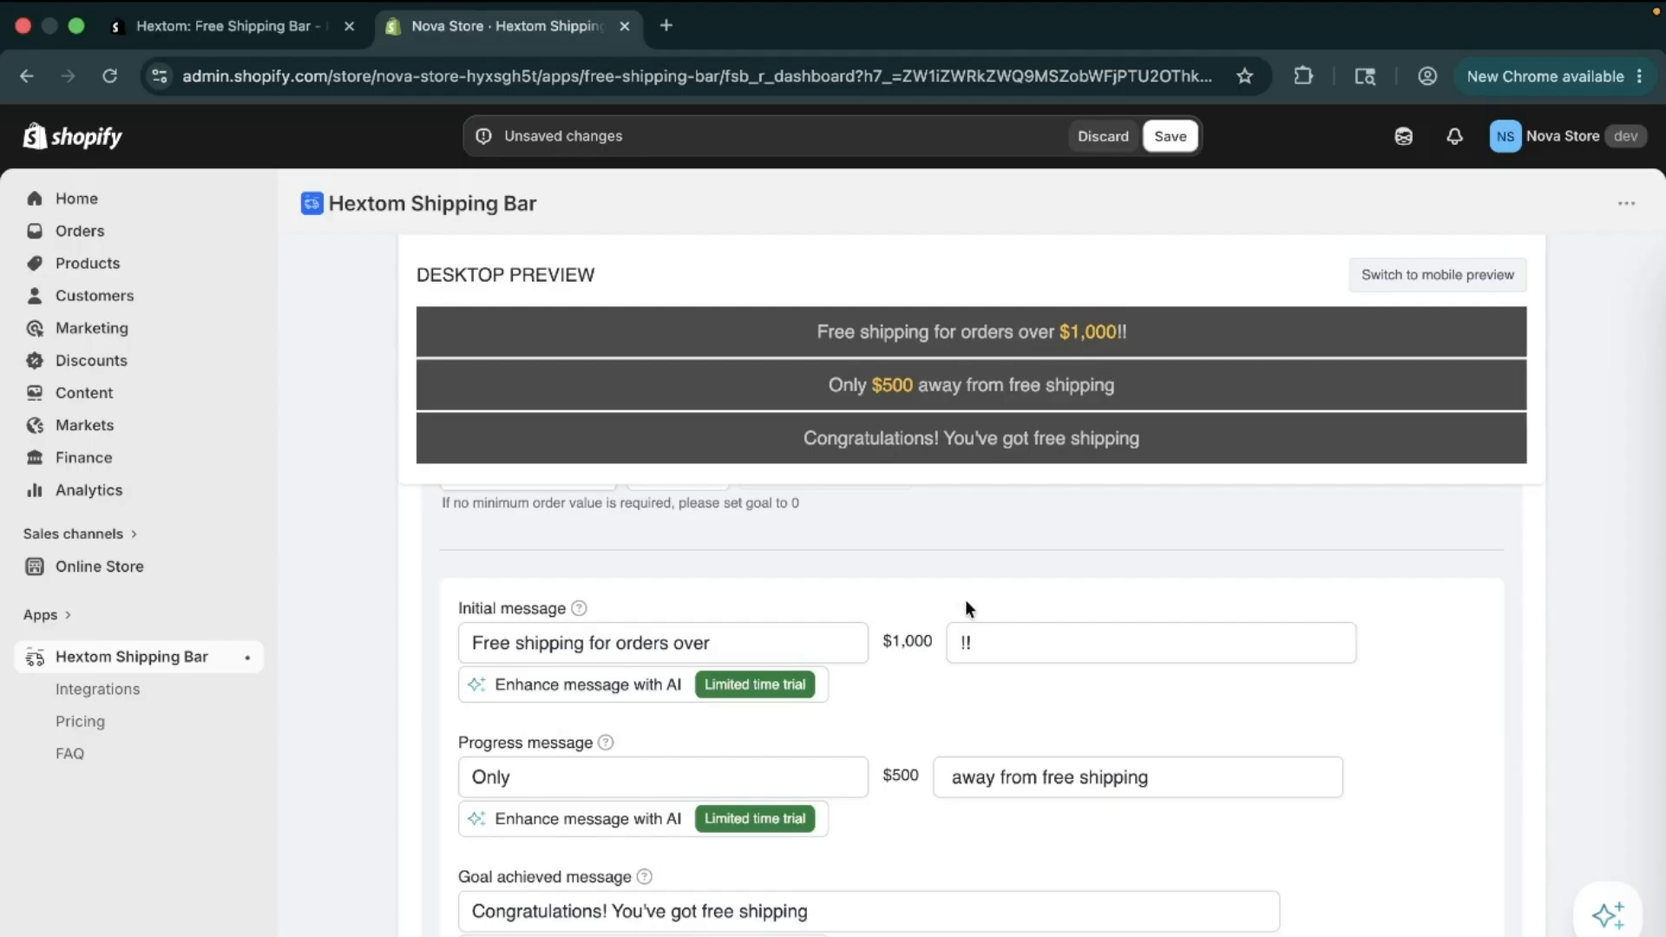
left_click(958, 643)
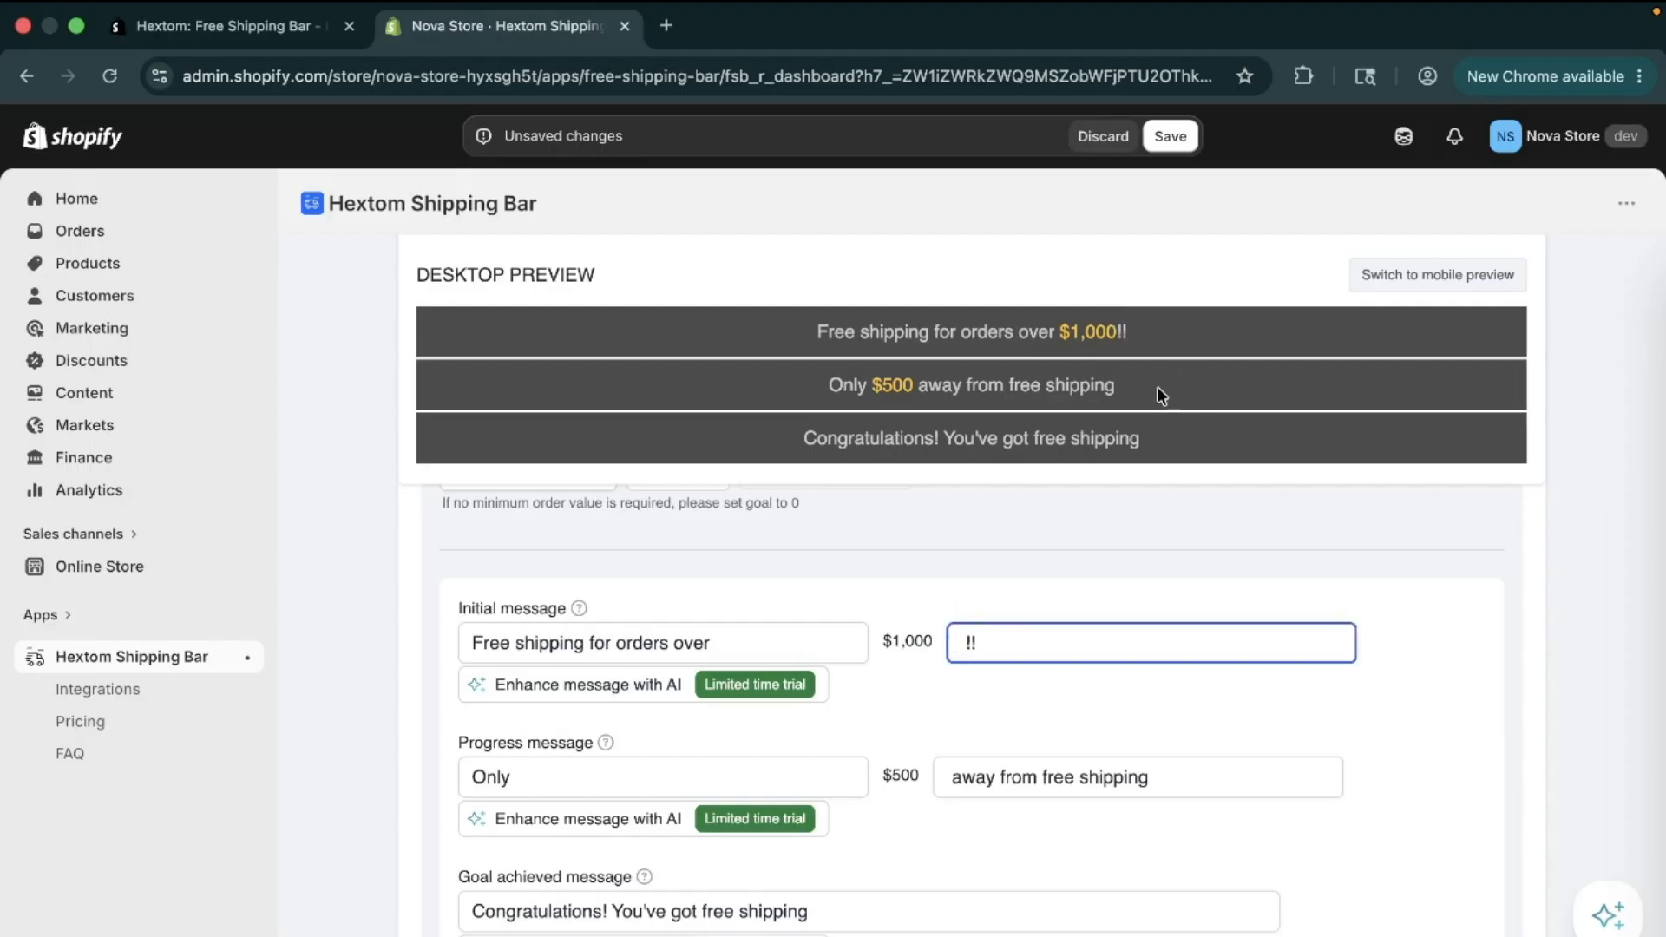
left_click(1176, 523)
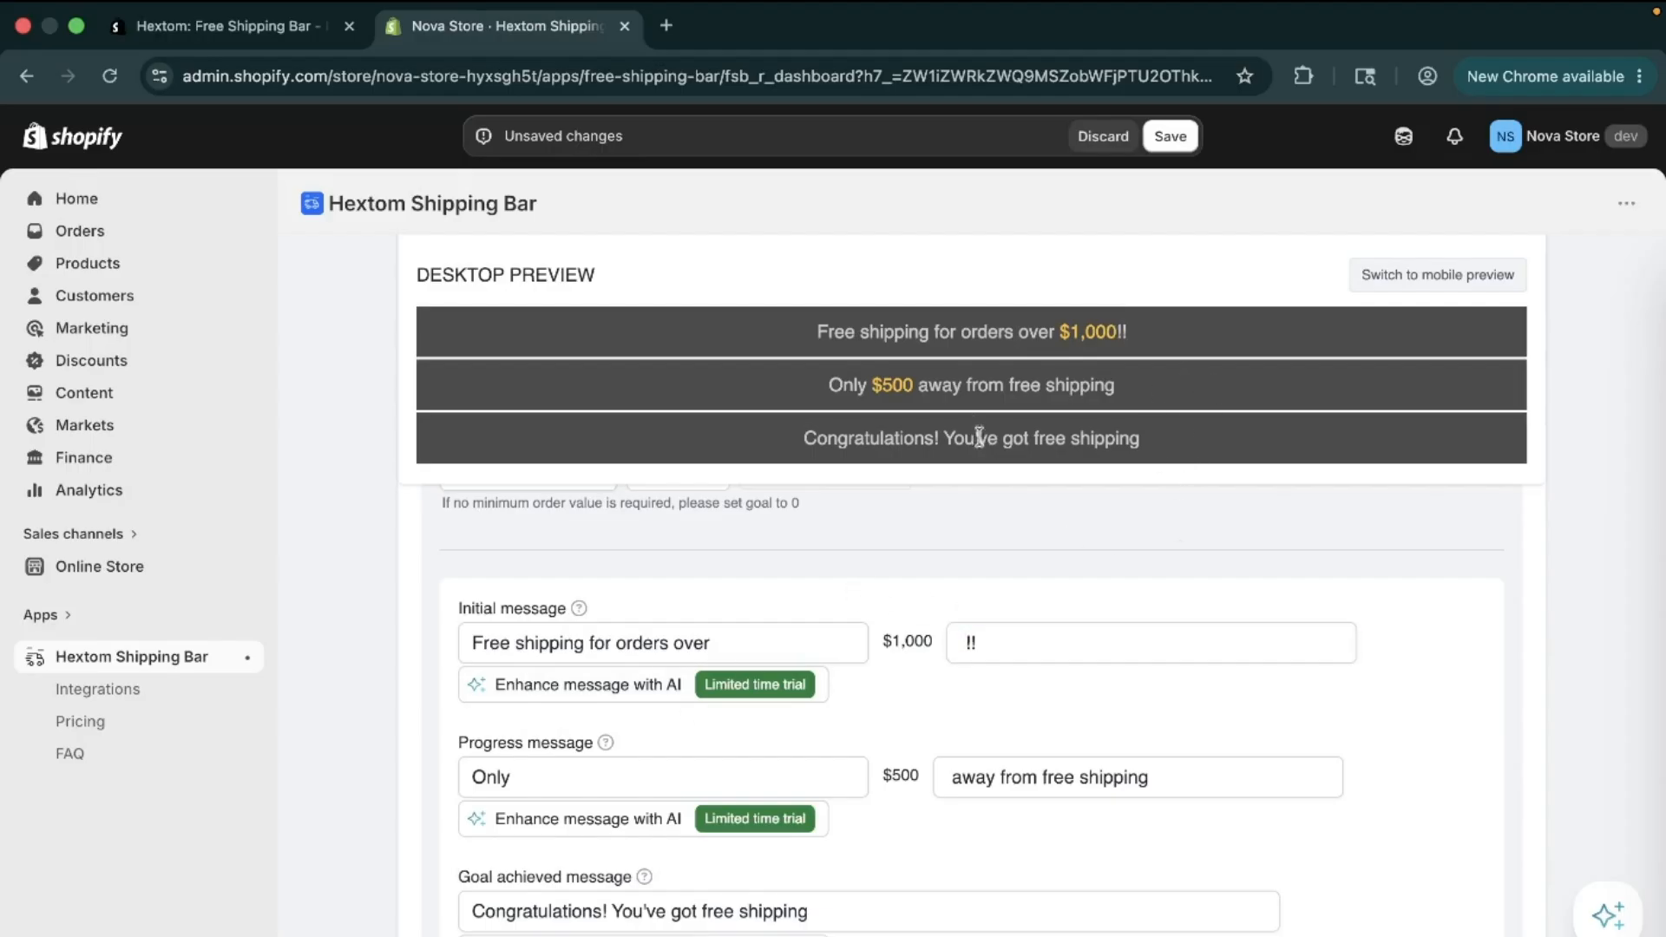
Examine the progress message text and compare it with the remaining amount shown in the desktop preview
scroll(974, 412, "down", 2)
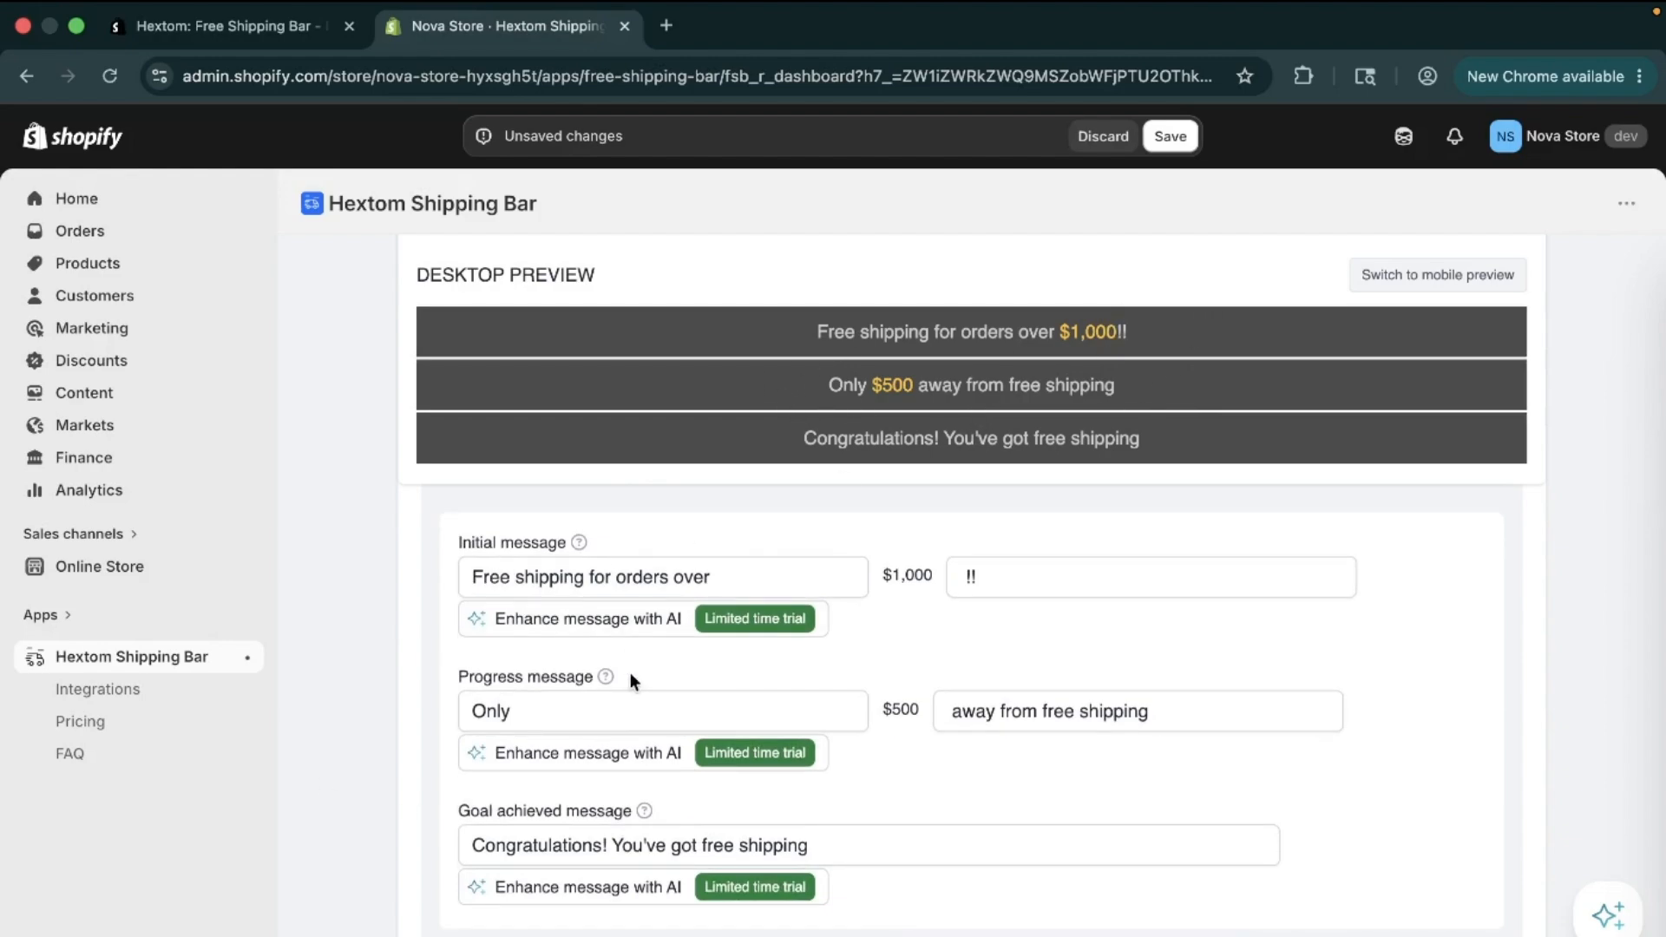
left_click(570, 714)
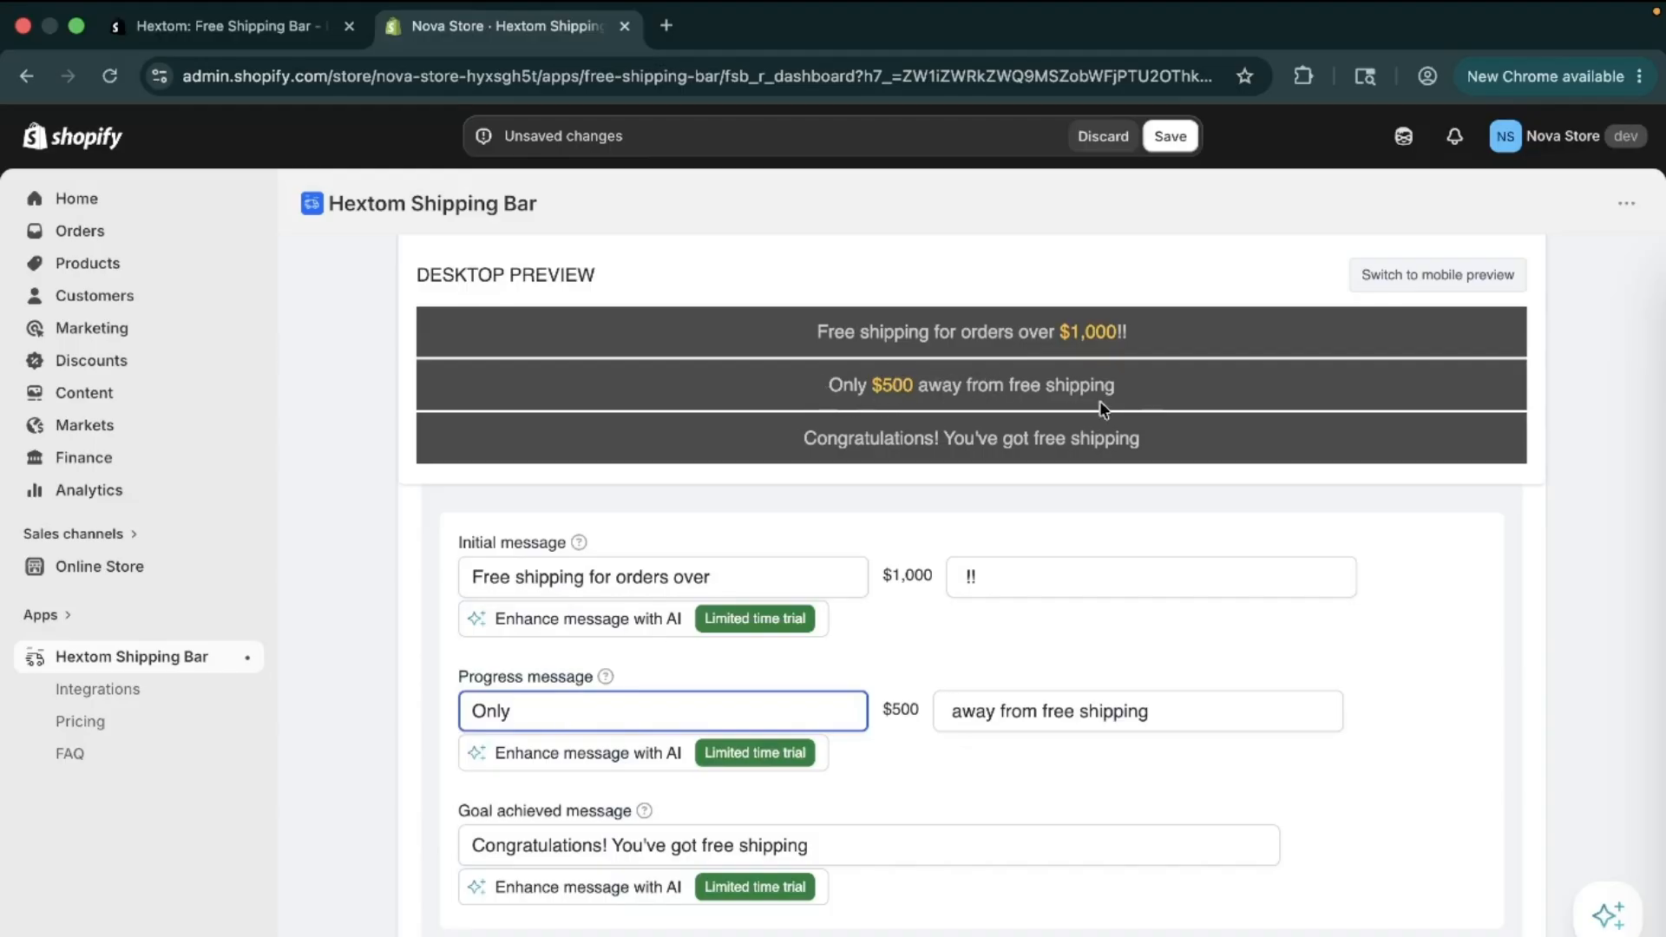
scroll(903, 649, "down", 1)
scroll(902, 649, "up", 2)
scroll(902, 659, "down", 5)
scroll(902, 659, "up", 1)
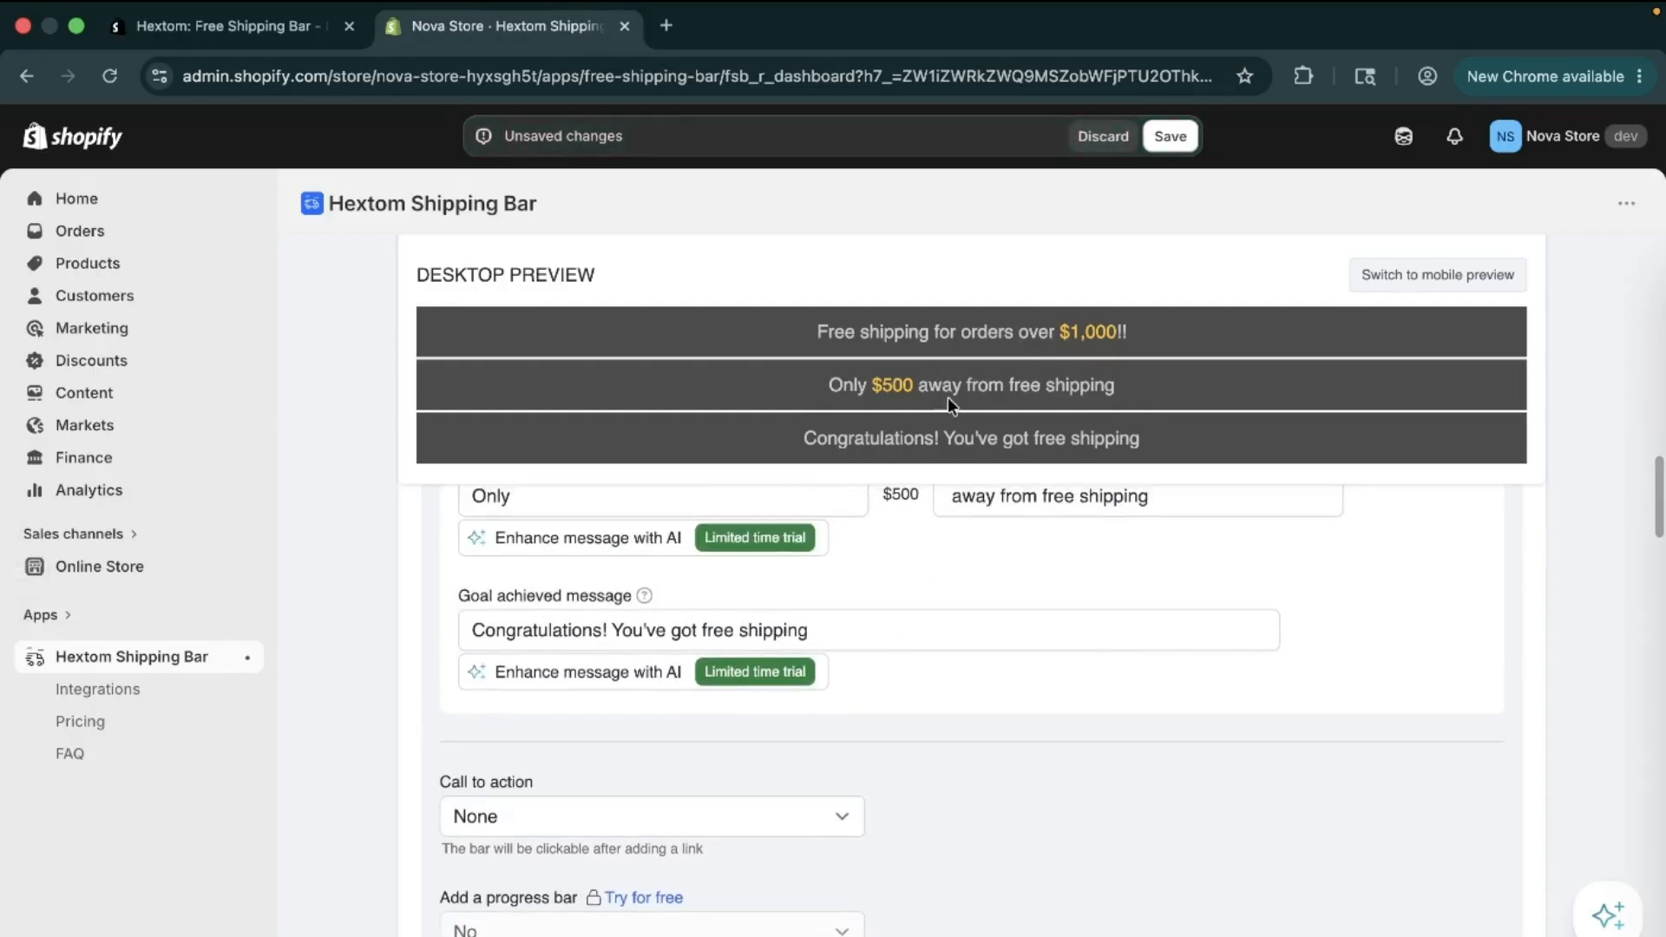
left_click_drag(870, 384, 918, 385)
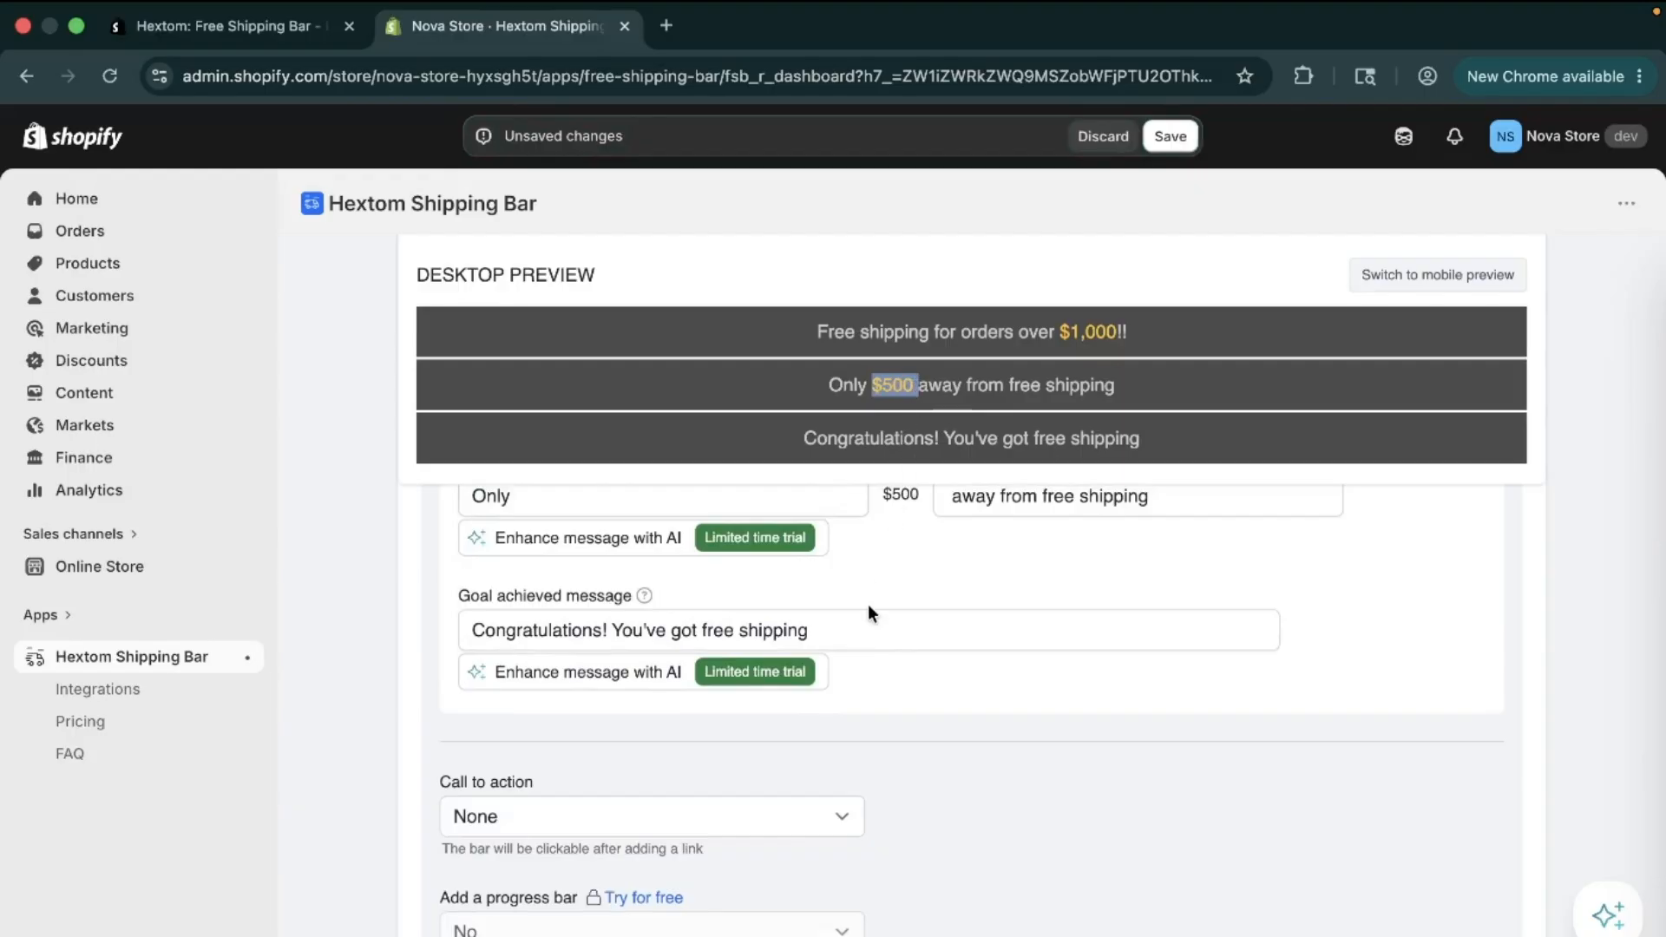
scroll(867, 590, "down", 1)
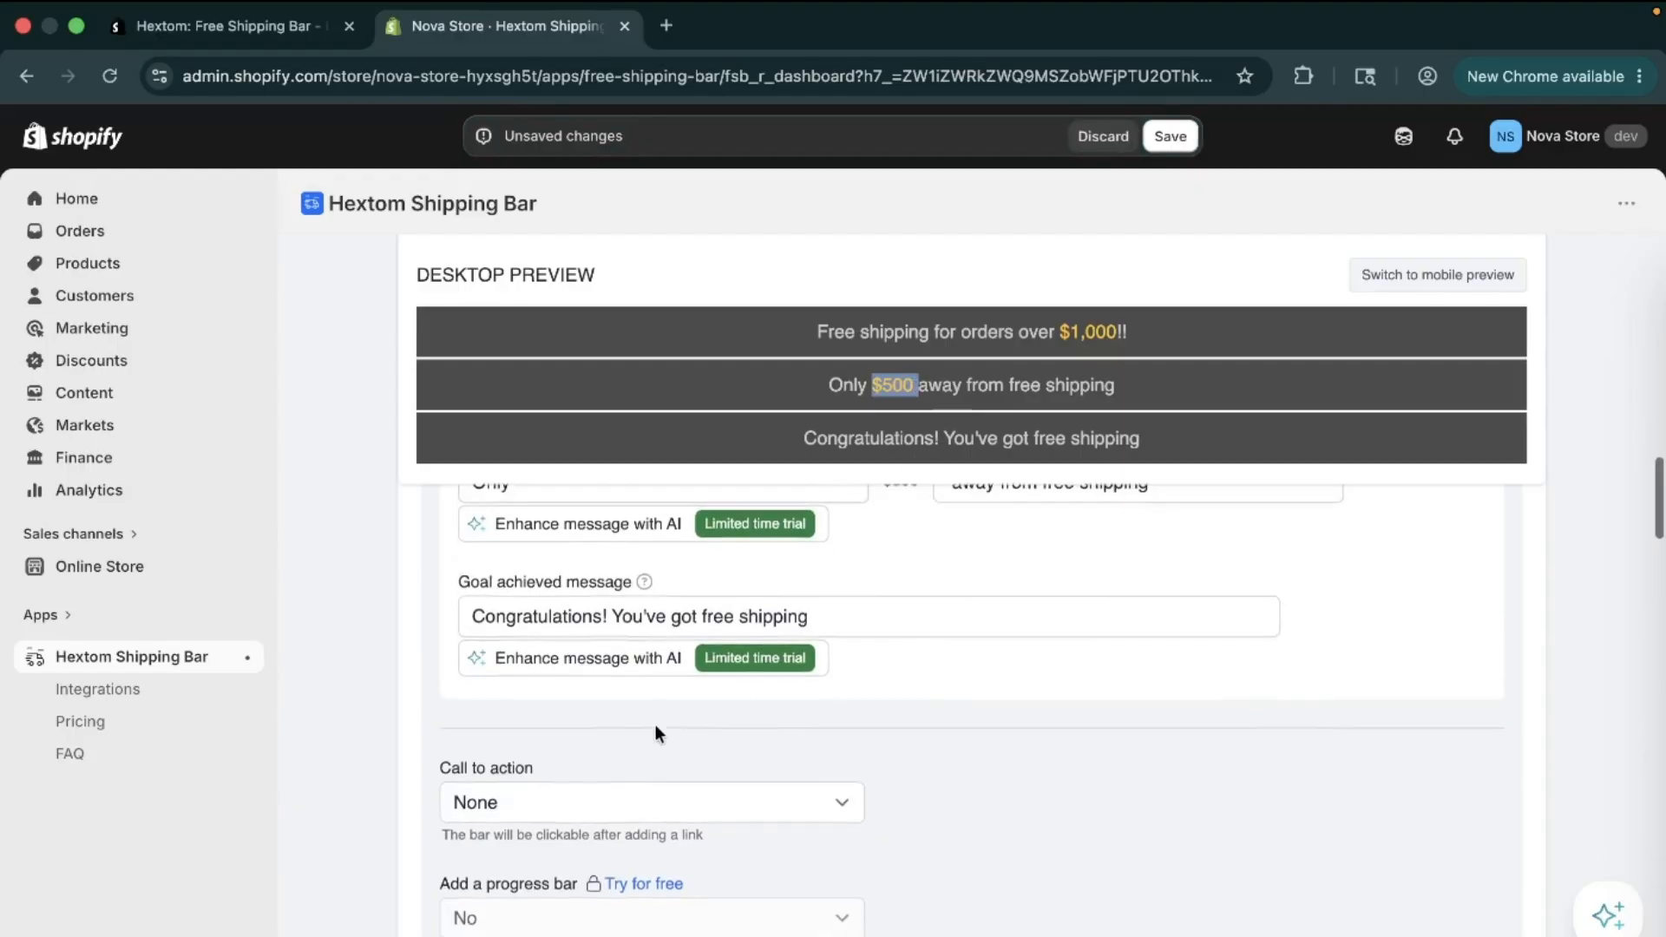
left_click(872, 524)
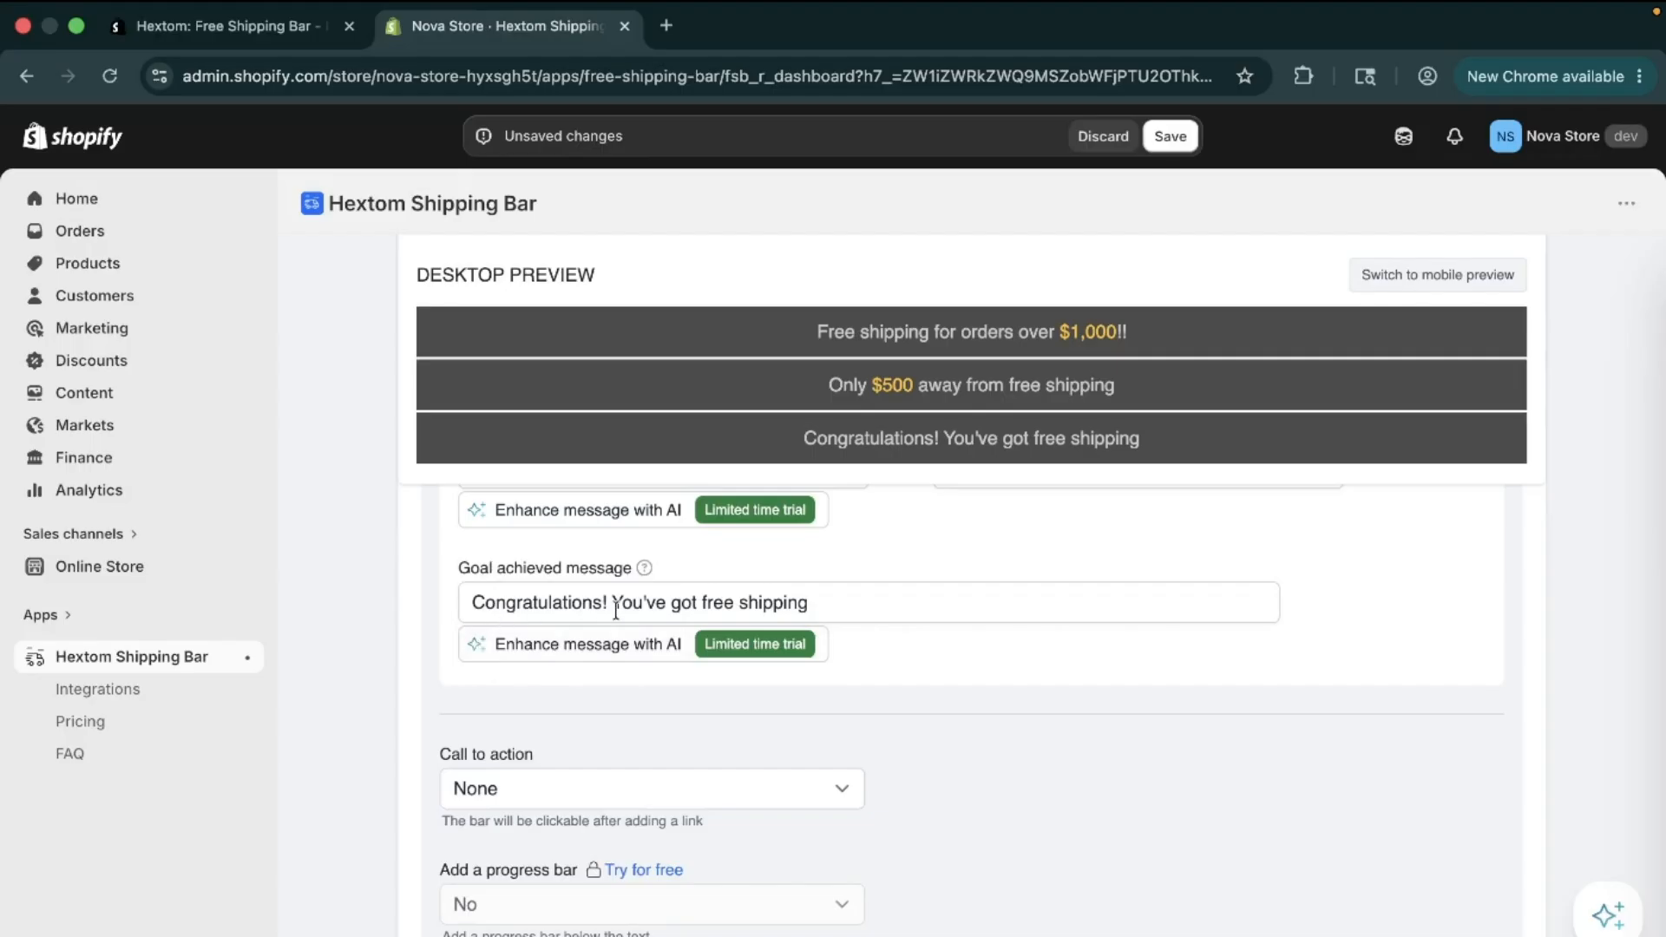
Append " !!!" to the goal achieved message so it reads "Congratulations! You've got free shipping !!!"
left_click(820, 602)
type("!!!")
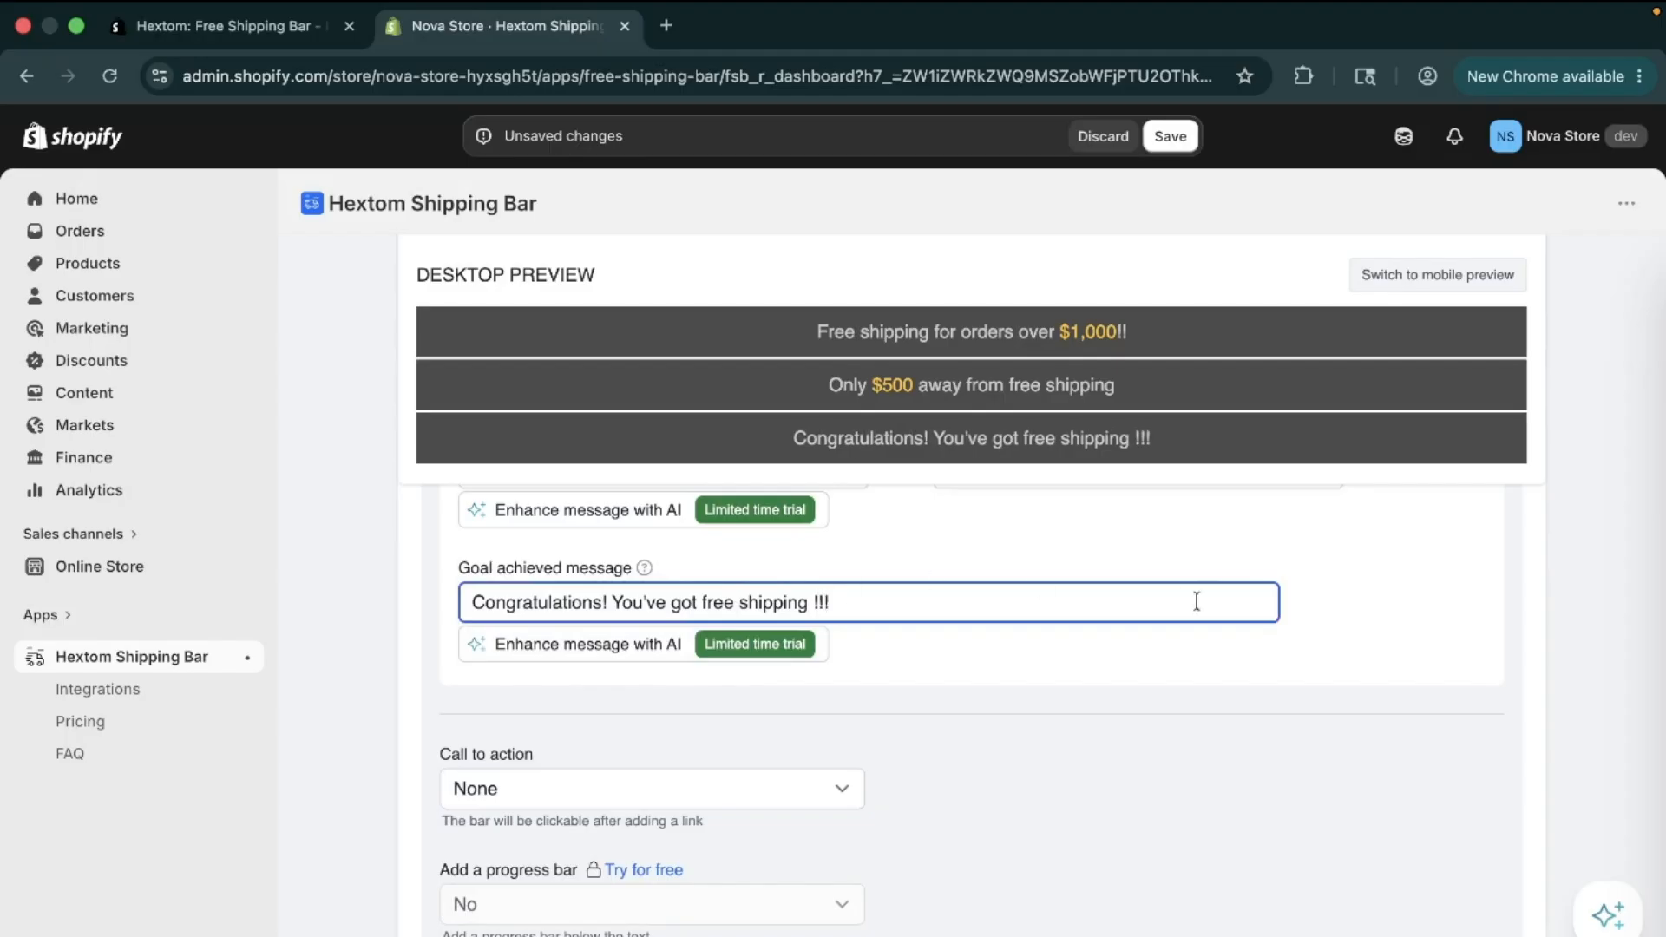
left_click(1121, 658)
Try the Make entire bar clickable call to action, check its link URL settings, and return it to None
scroll(1121, 657, "down", 2)
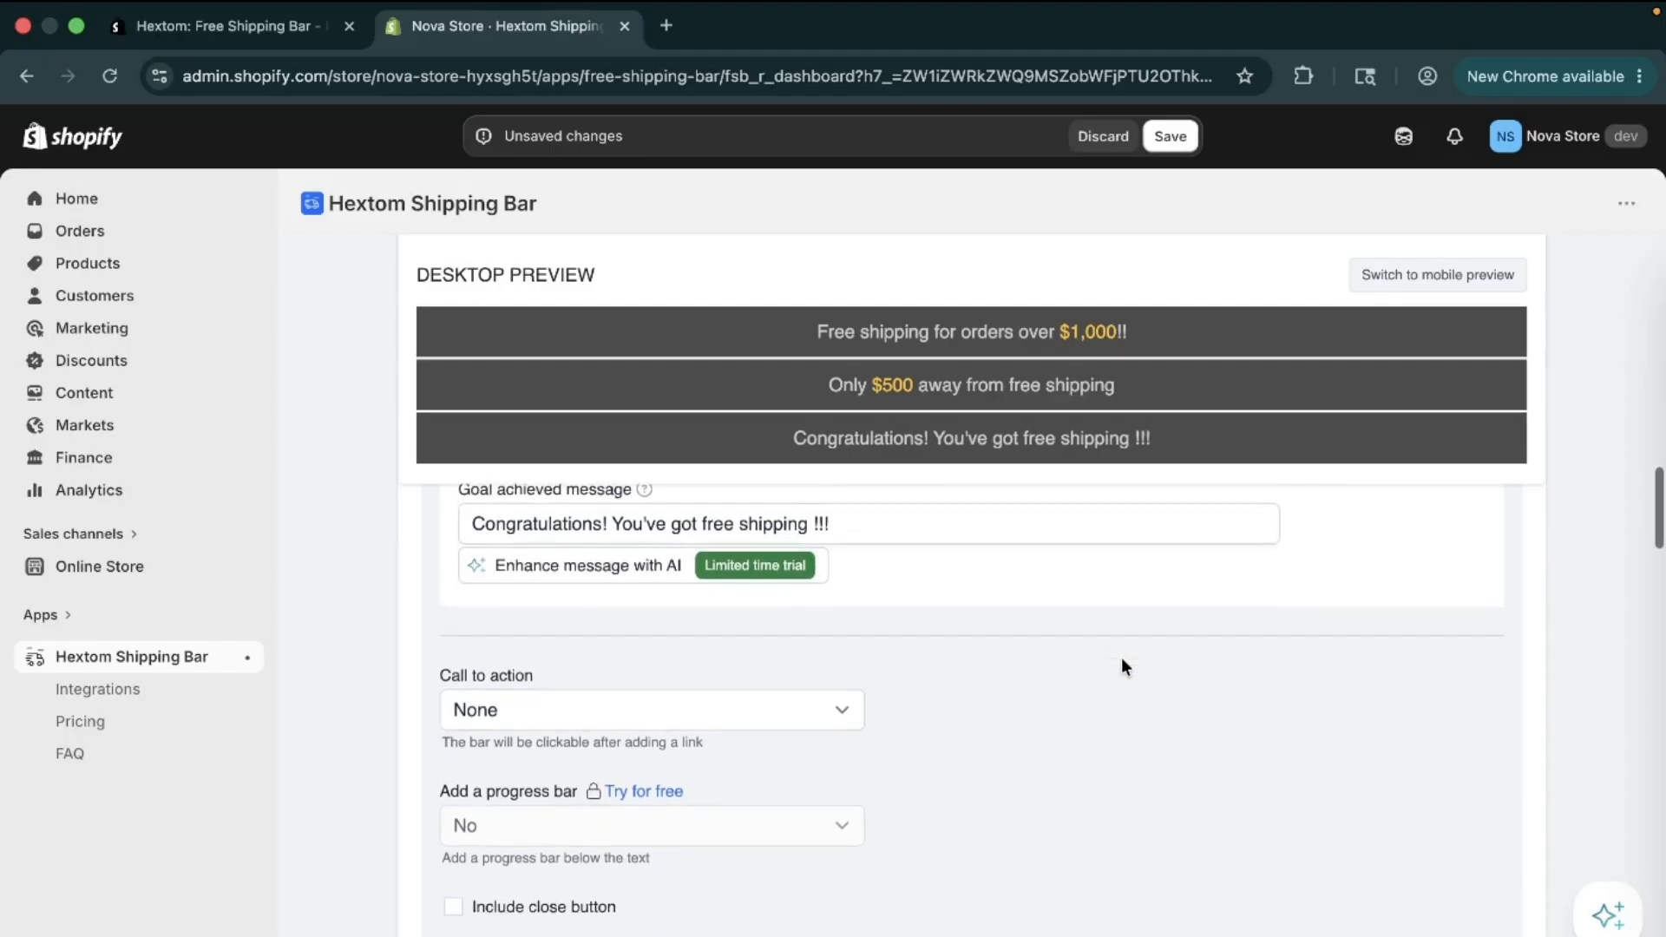
scroll(1122, 661, "down", 3)
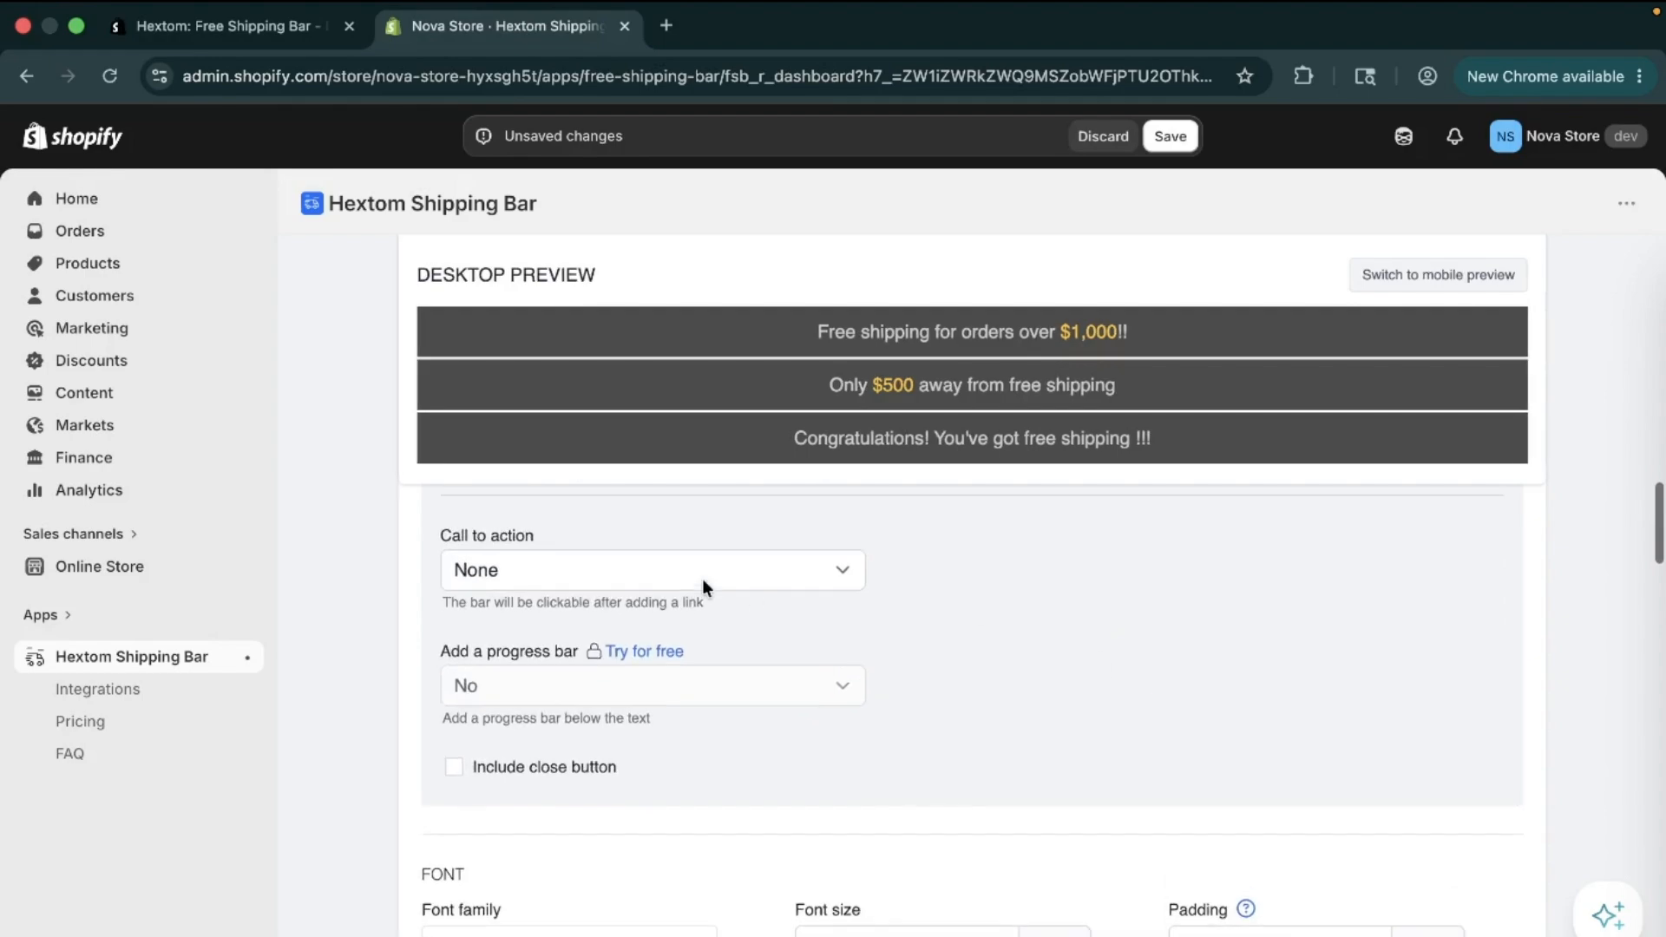
left_click(701, 579)
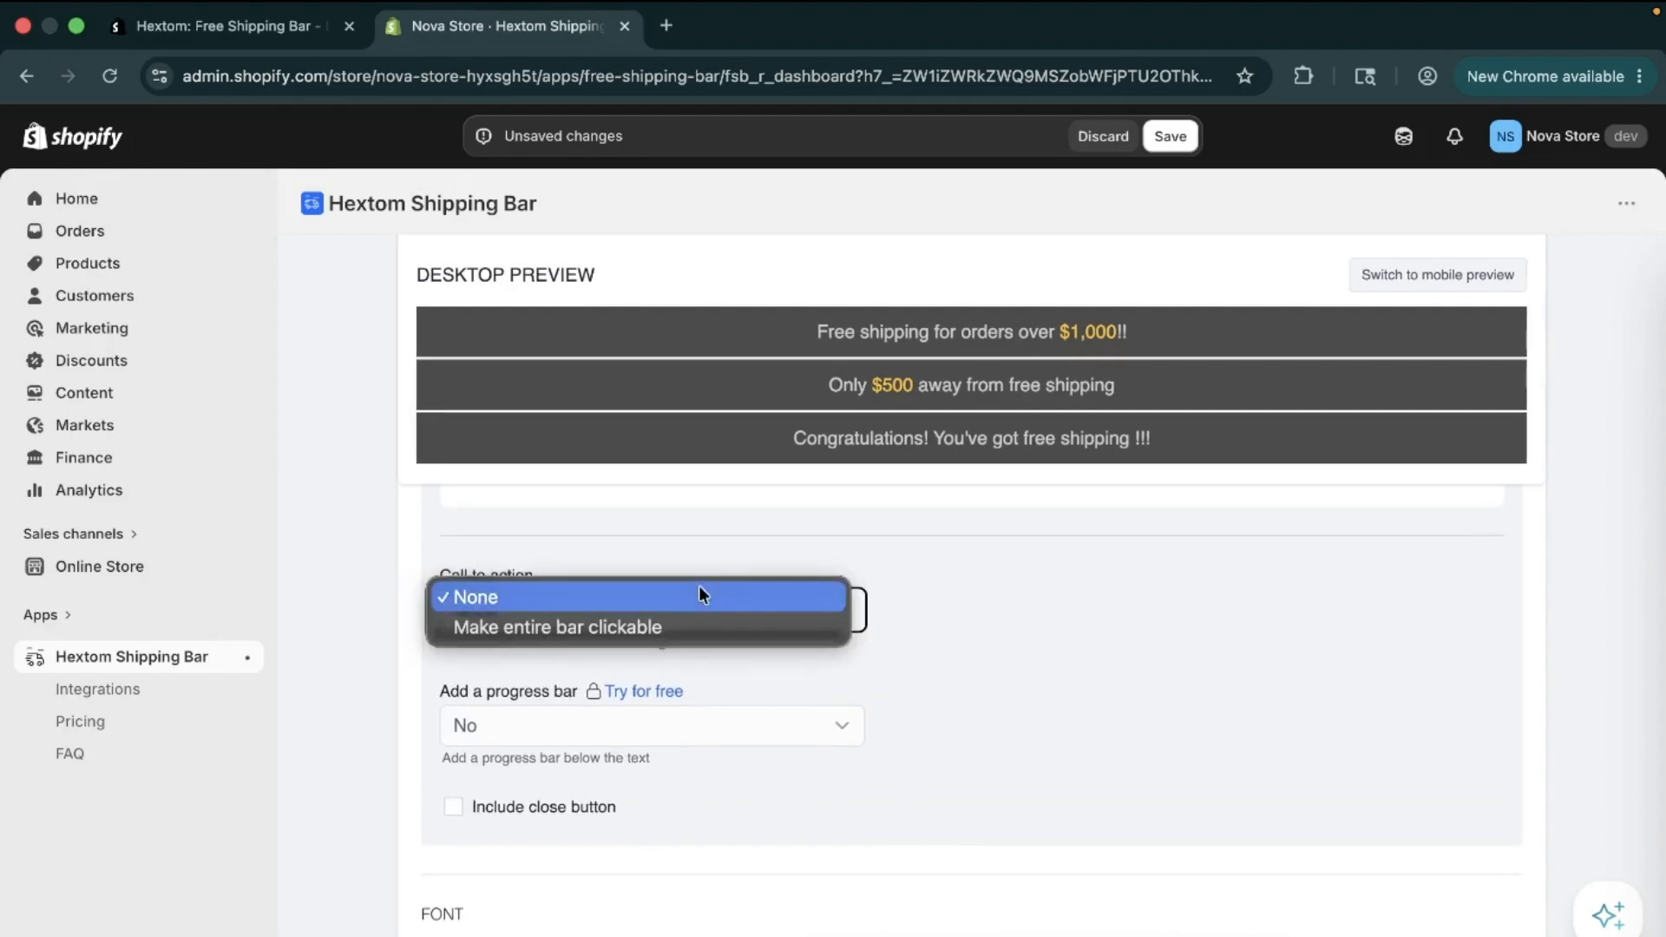
left_click(705, 638)
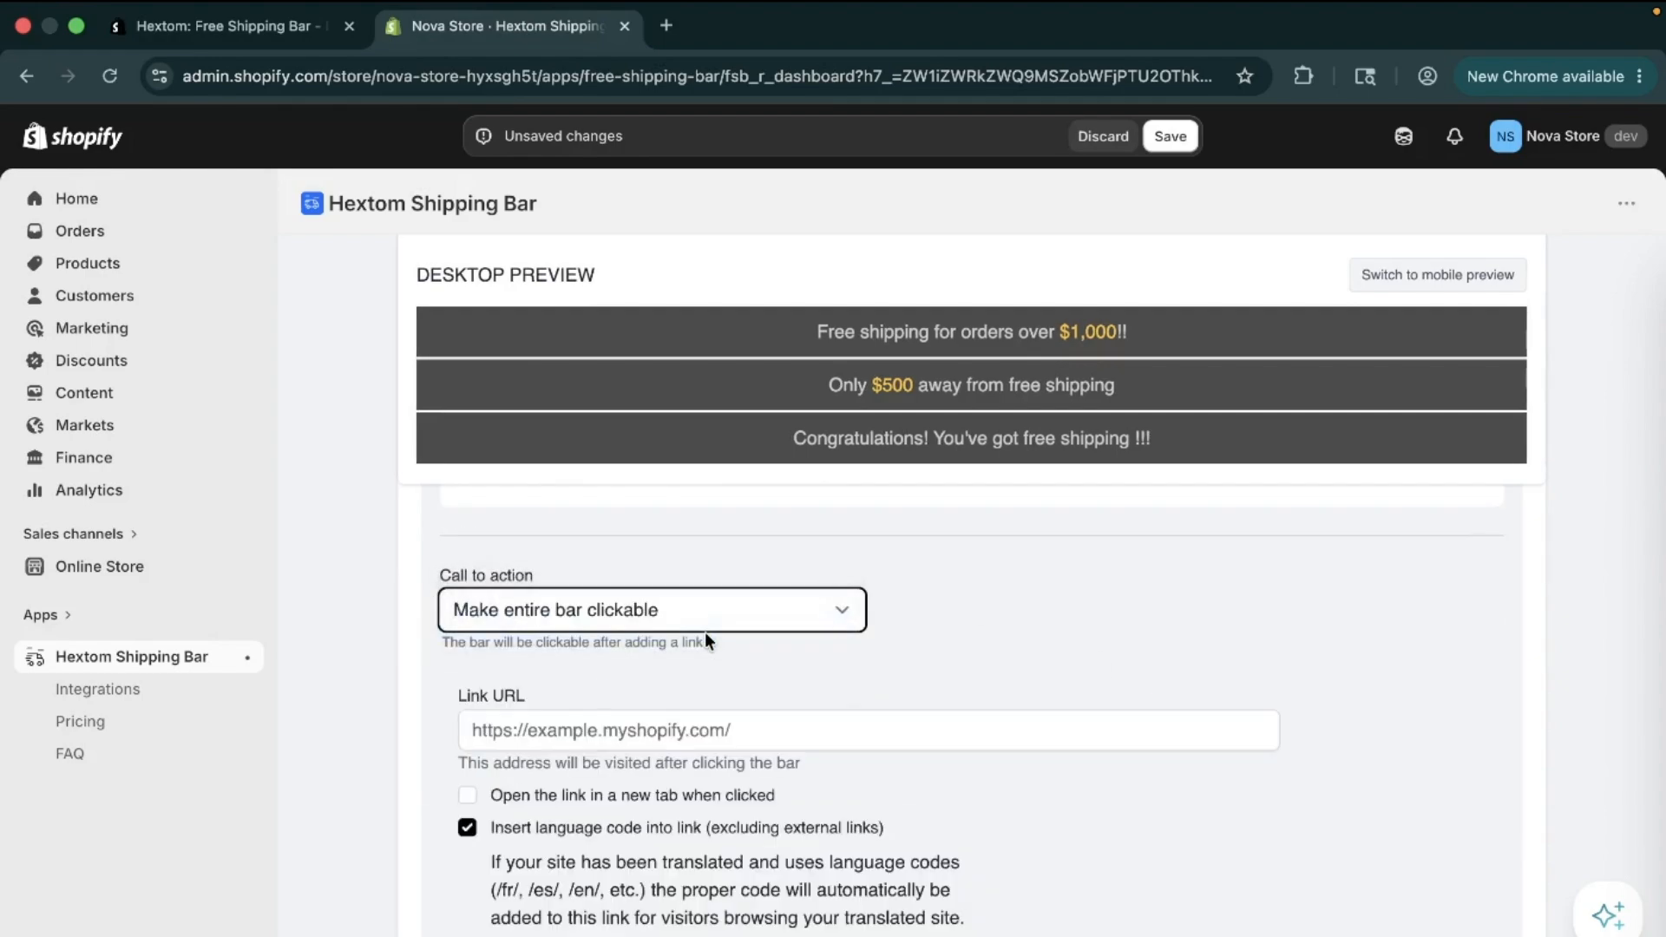
scroll(705, 641, "down", 1)
left_click(705, 642)
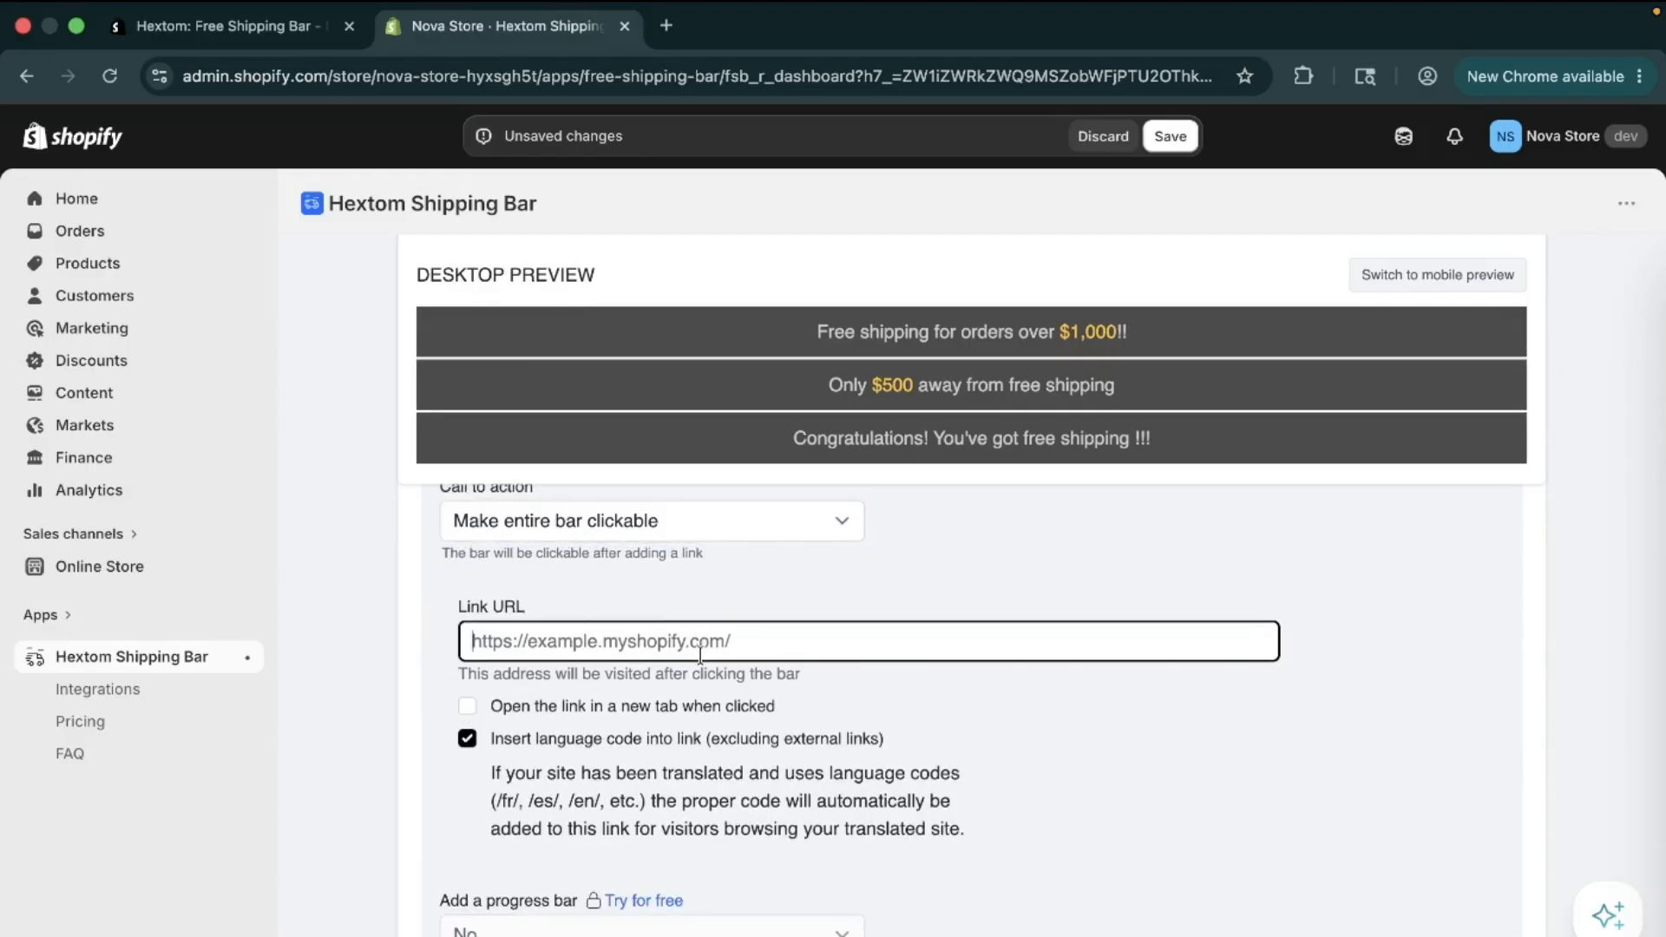
left_click(736, 520)
left_click(708, 561)
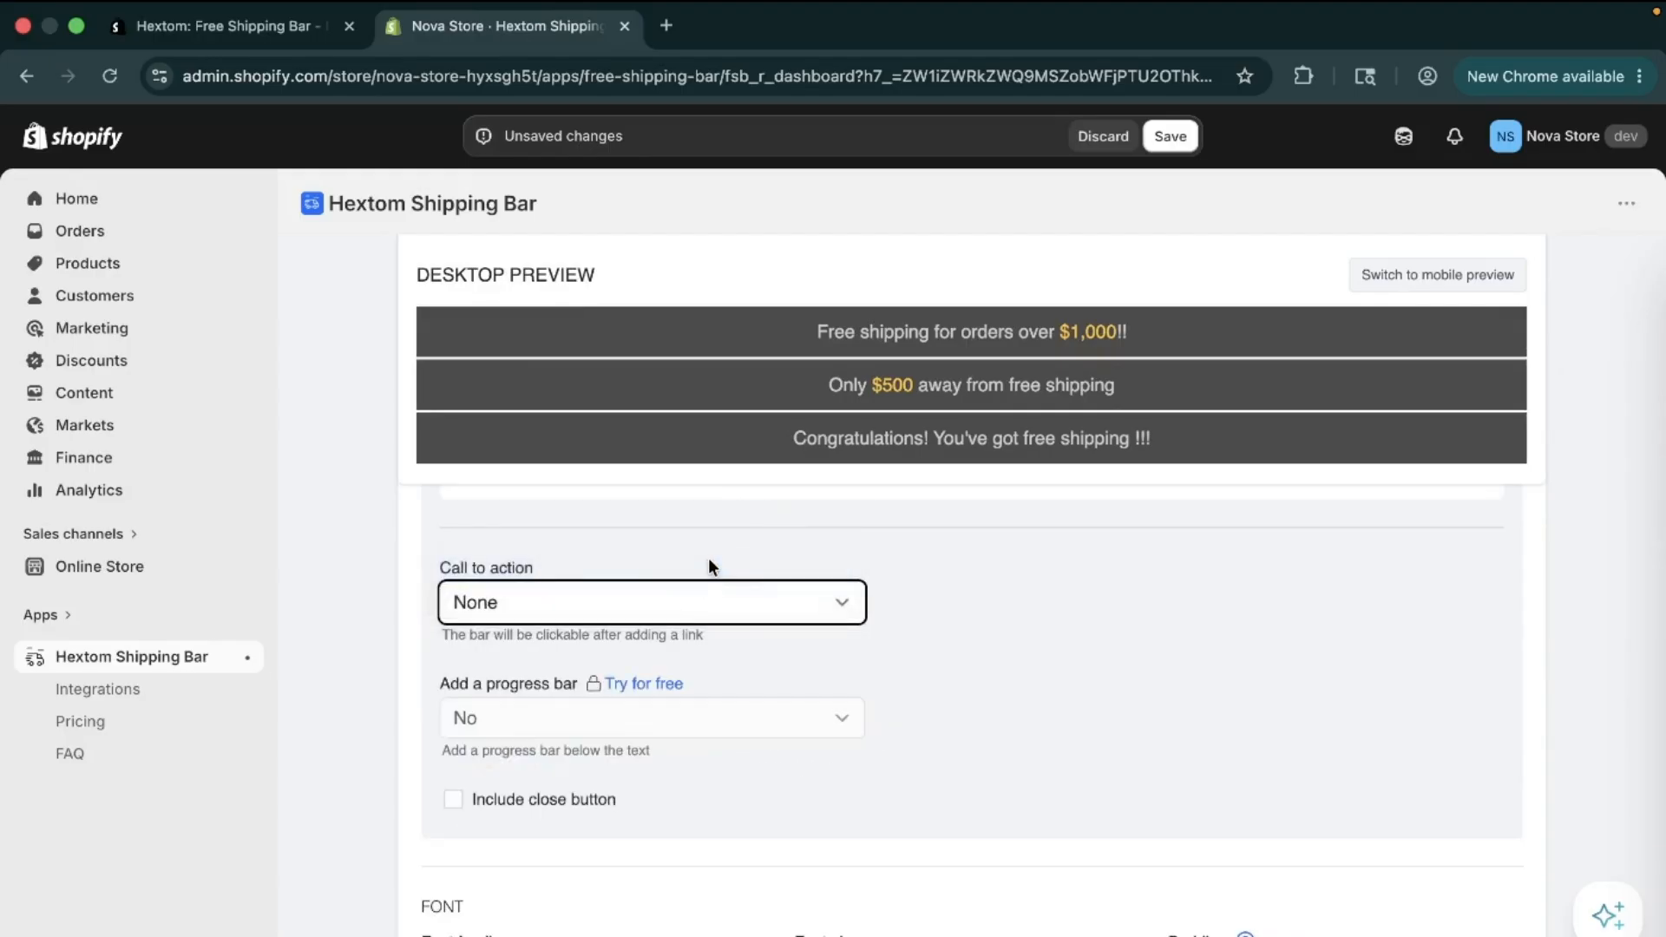
Check the progress bar setting, then try including a close button on the bar and remove it again
scroll(1084, 637, "down", 1)
scroll(1083, 637, "up", 1)
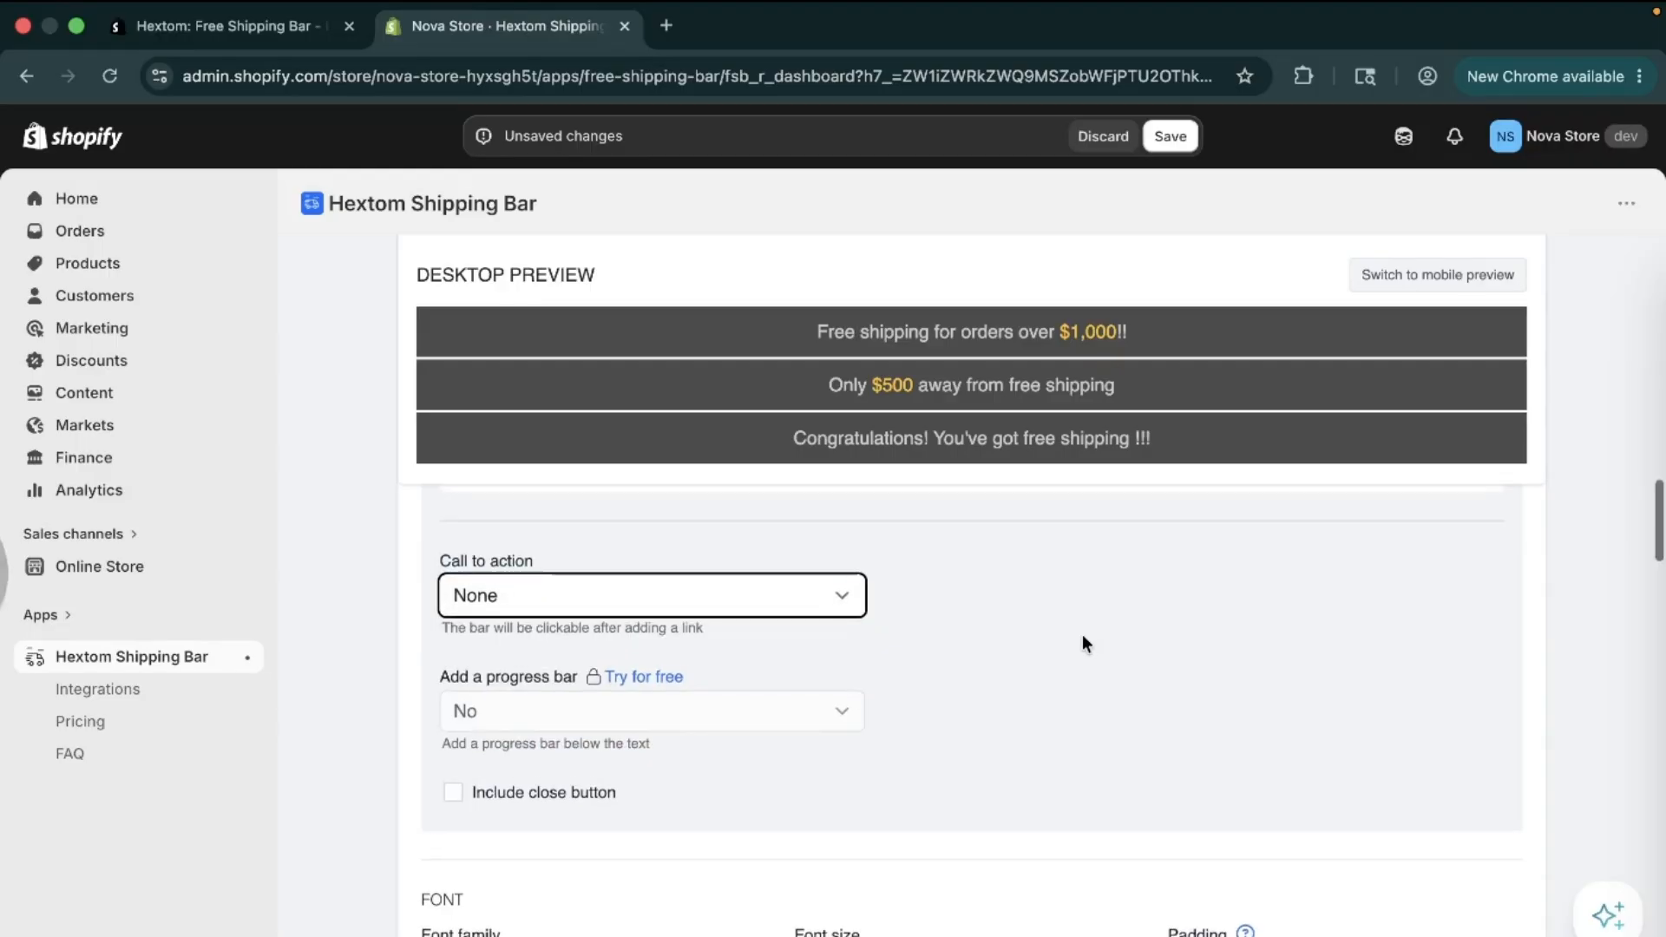
scroll(919, 559, "down", 3)
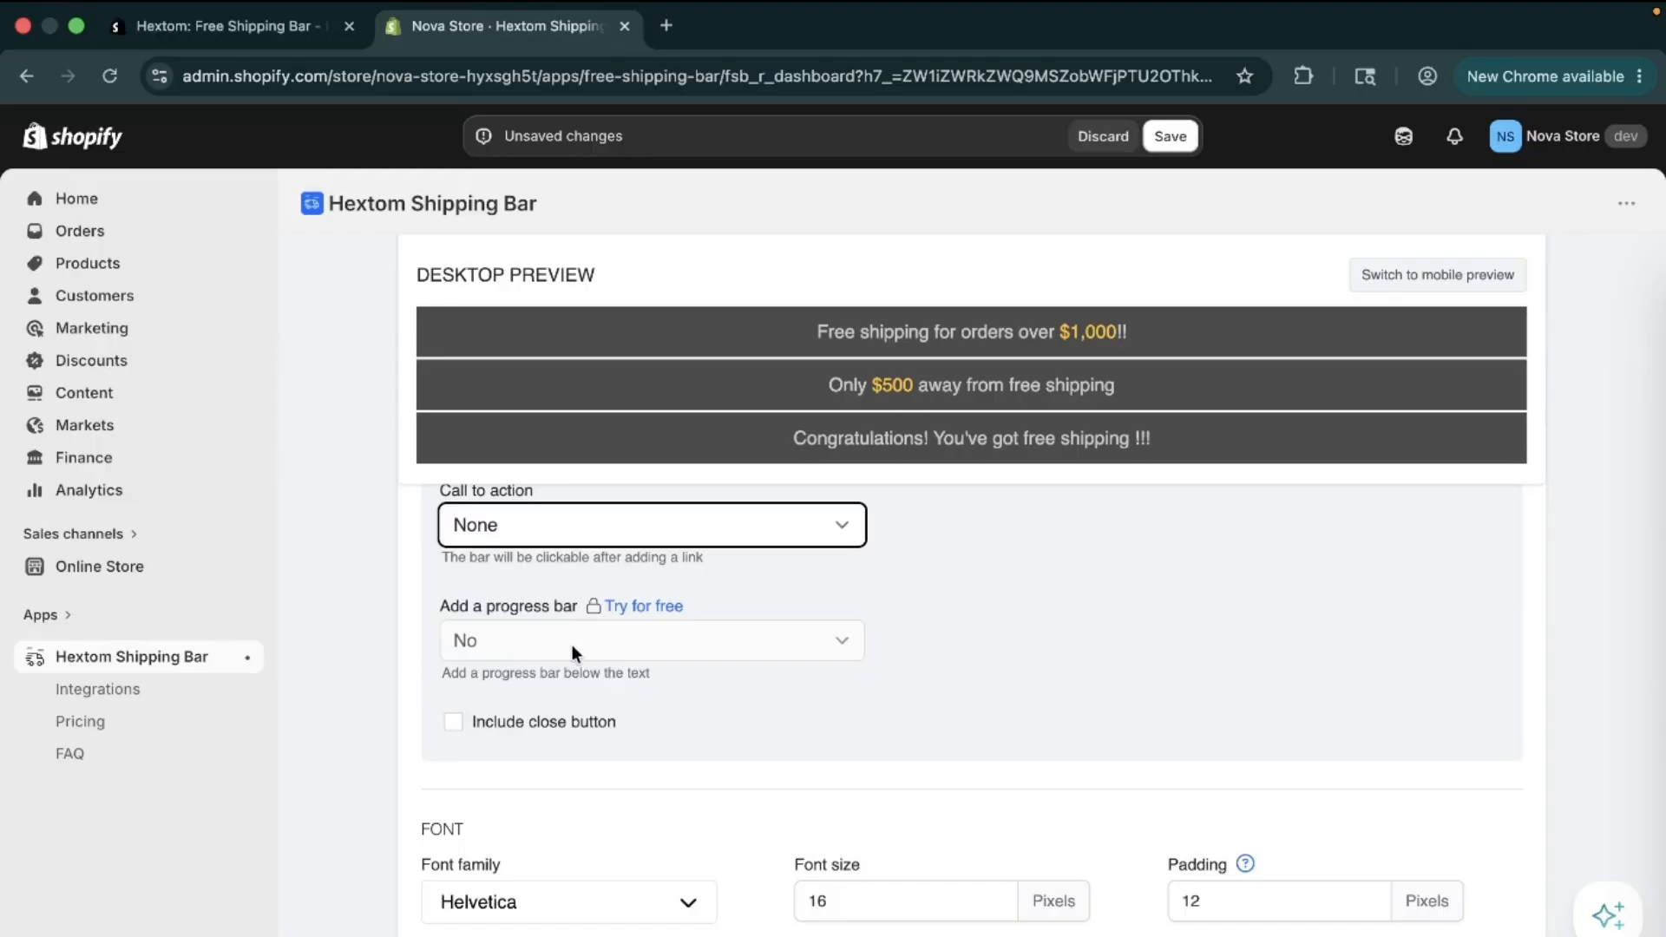
left_click(504, 651)
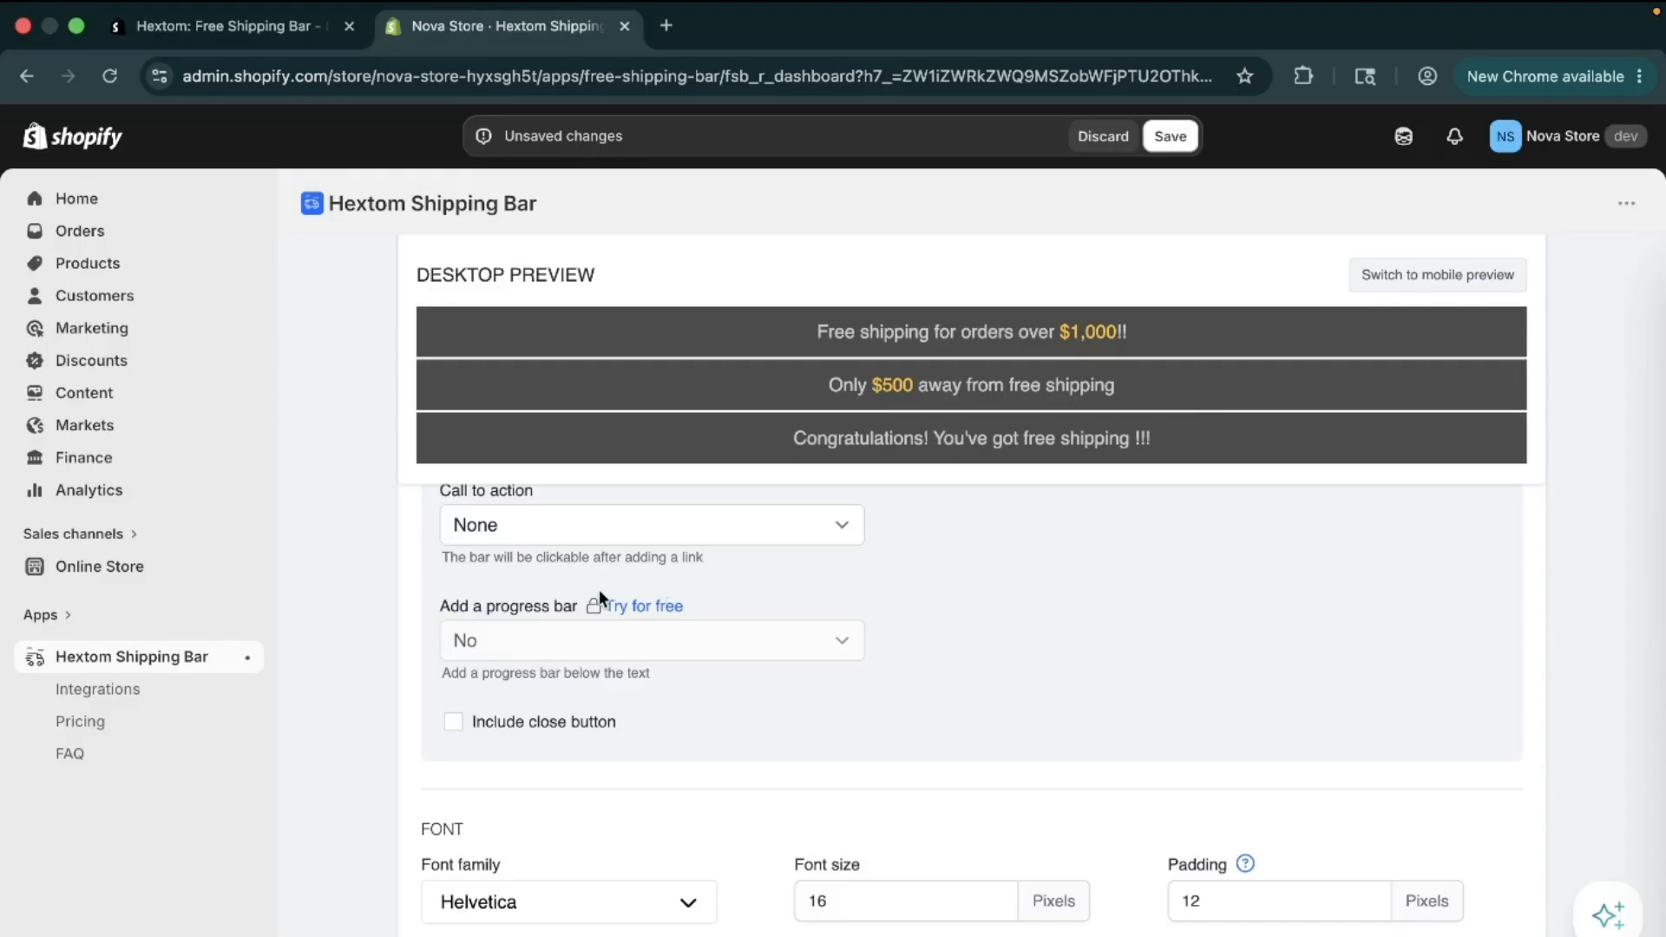
scroll(598, 587, "down", 2)
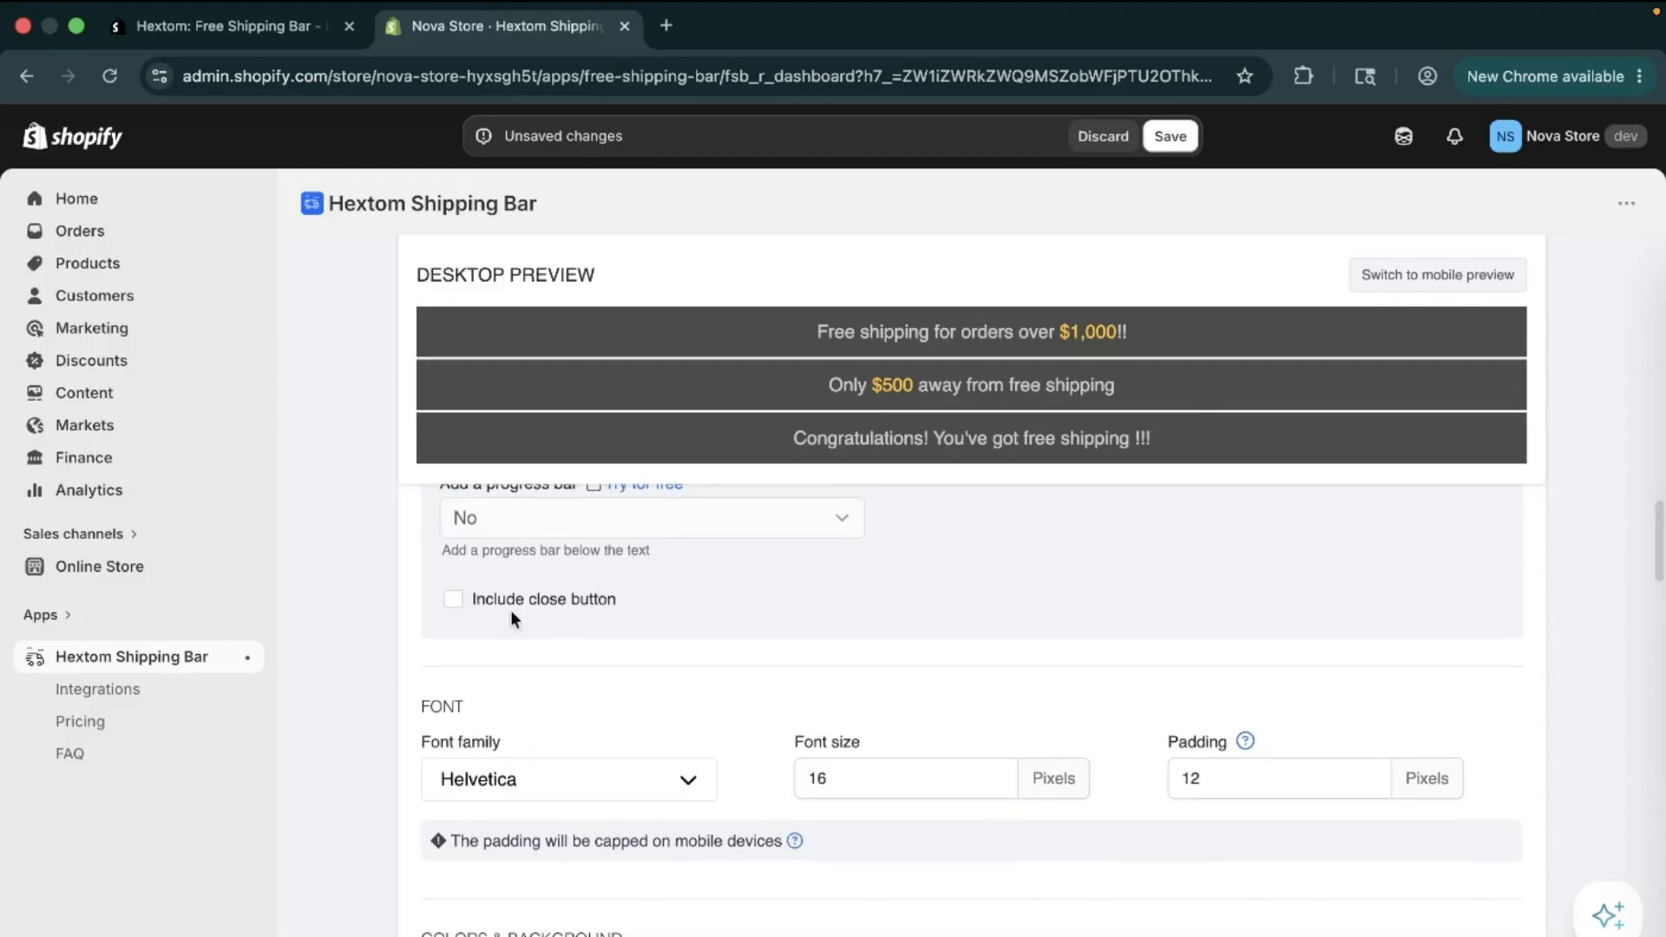
left_click(453, 599)
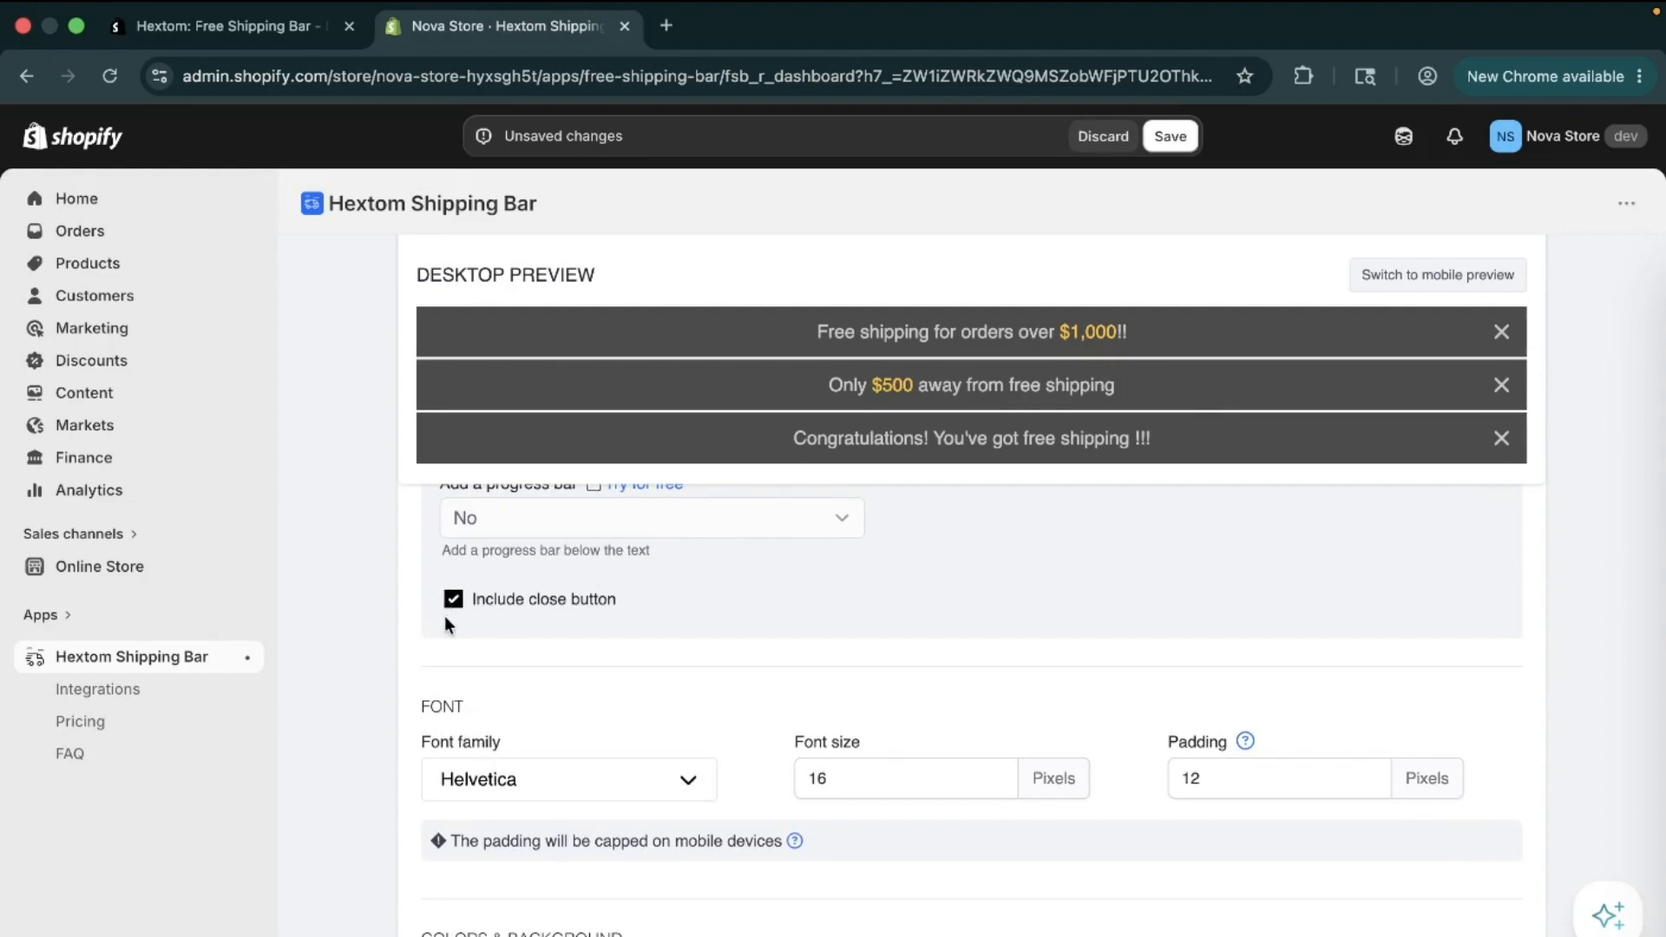
left_click(452, 600)
Try the Bitcount Grid Double font family on the bar messages
scroll(1162, 663, "down", 3)
scroll(1163, 663, "up", 2)
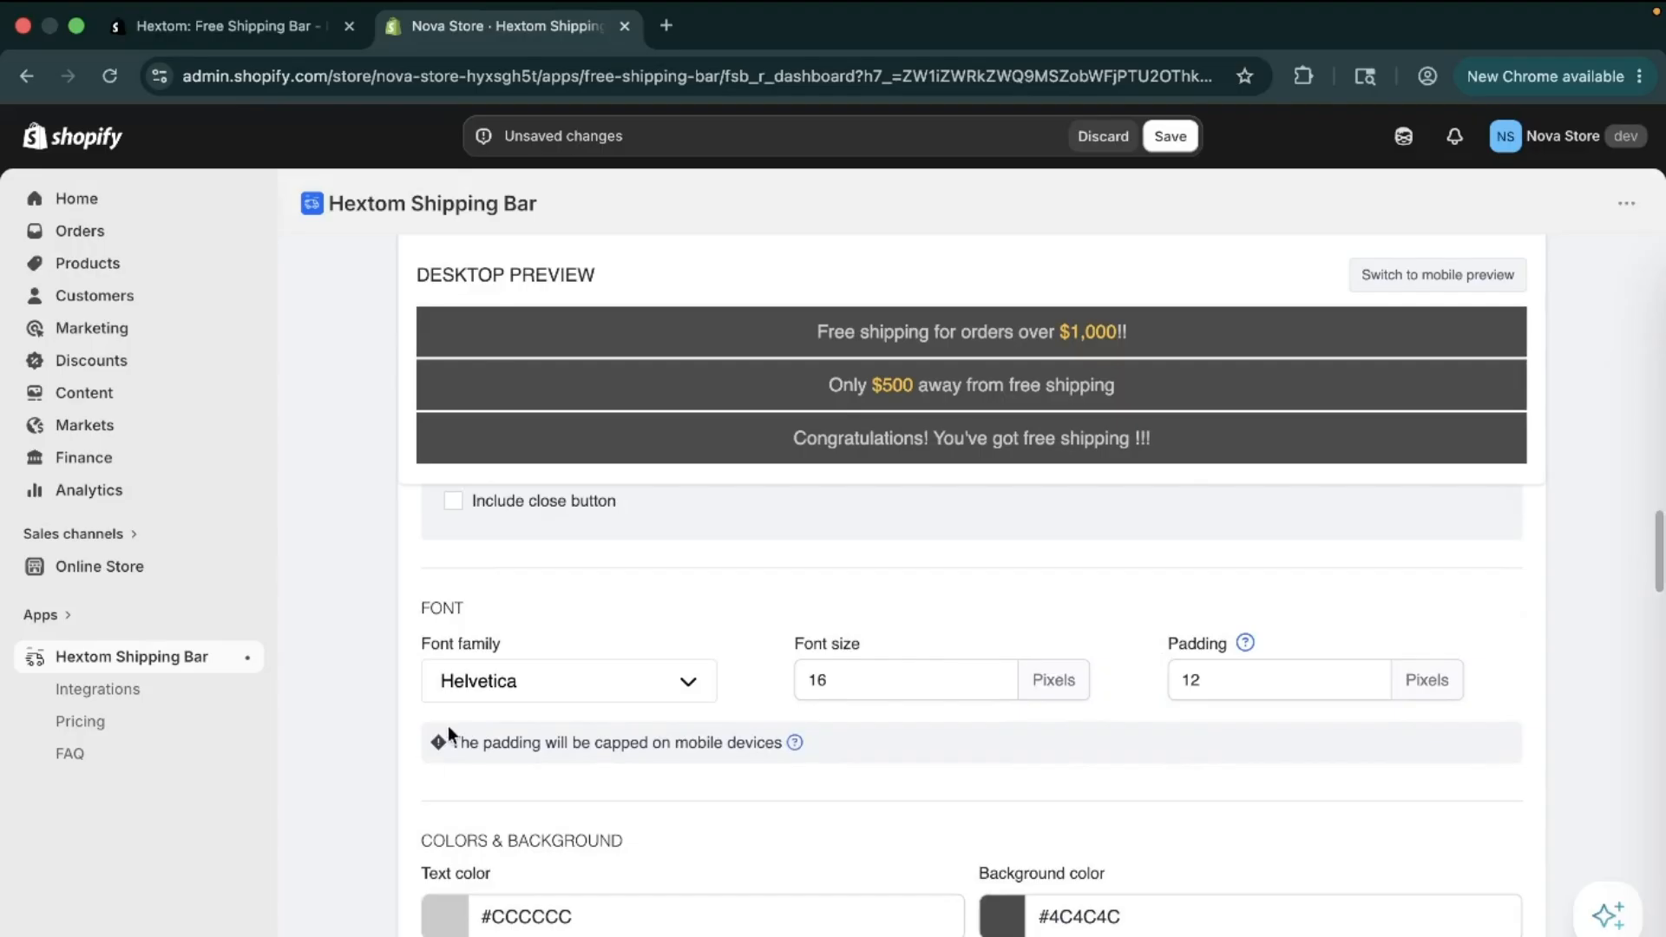
scroll(451, 725, "down", 1)
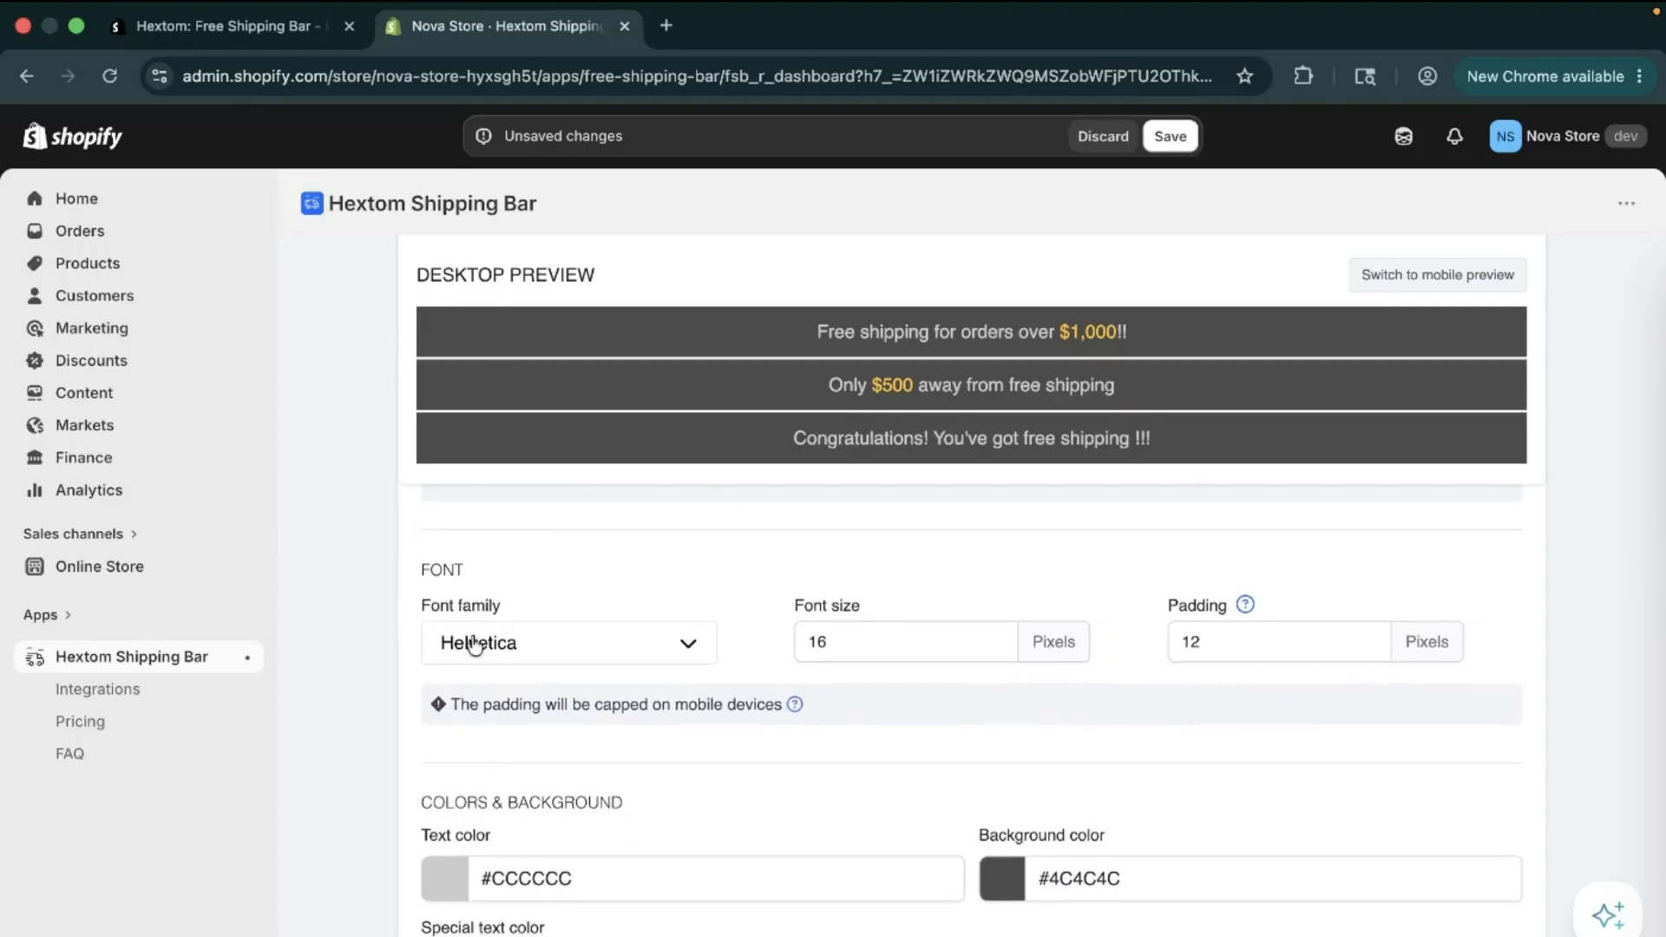
left_click(502, 656)
scroll(550, 918, "down", 1)
scroll(550, 919, "down", 3)
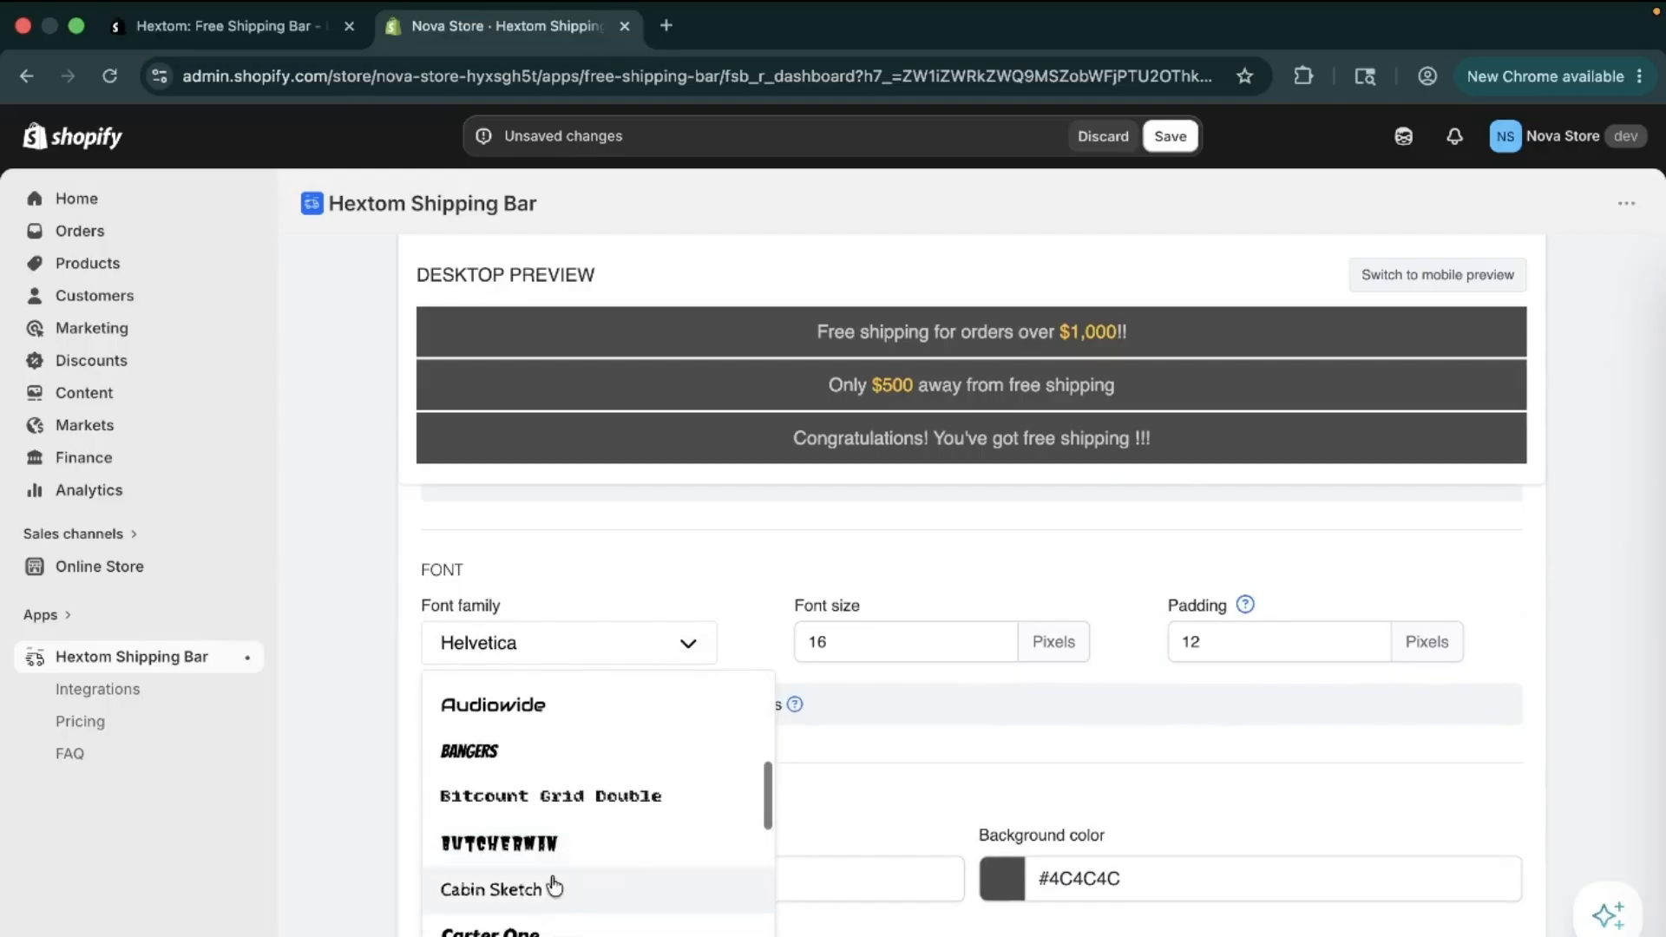
left_click(579, 791)
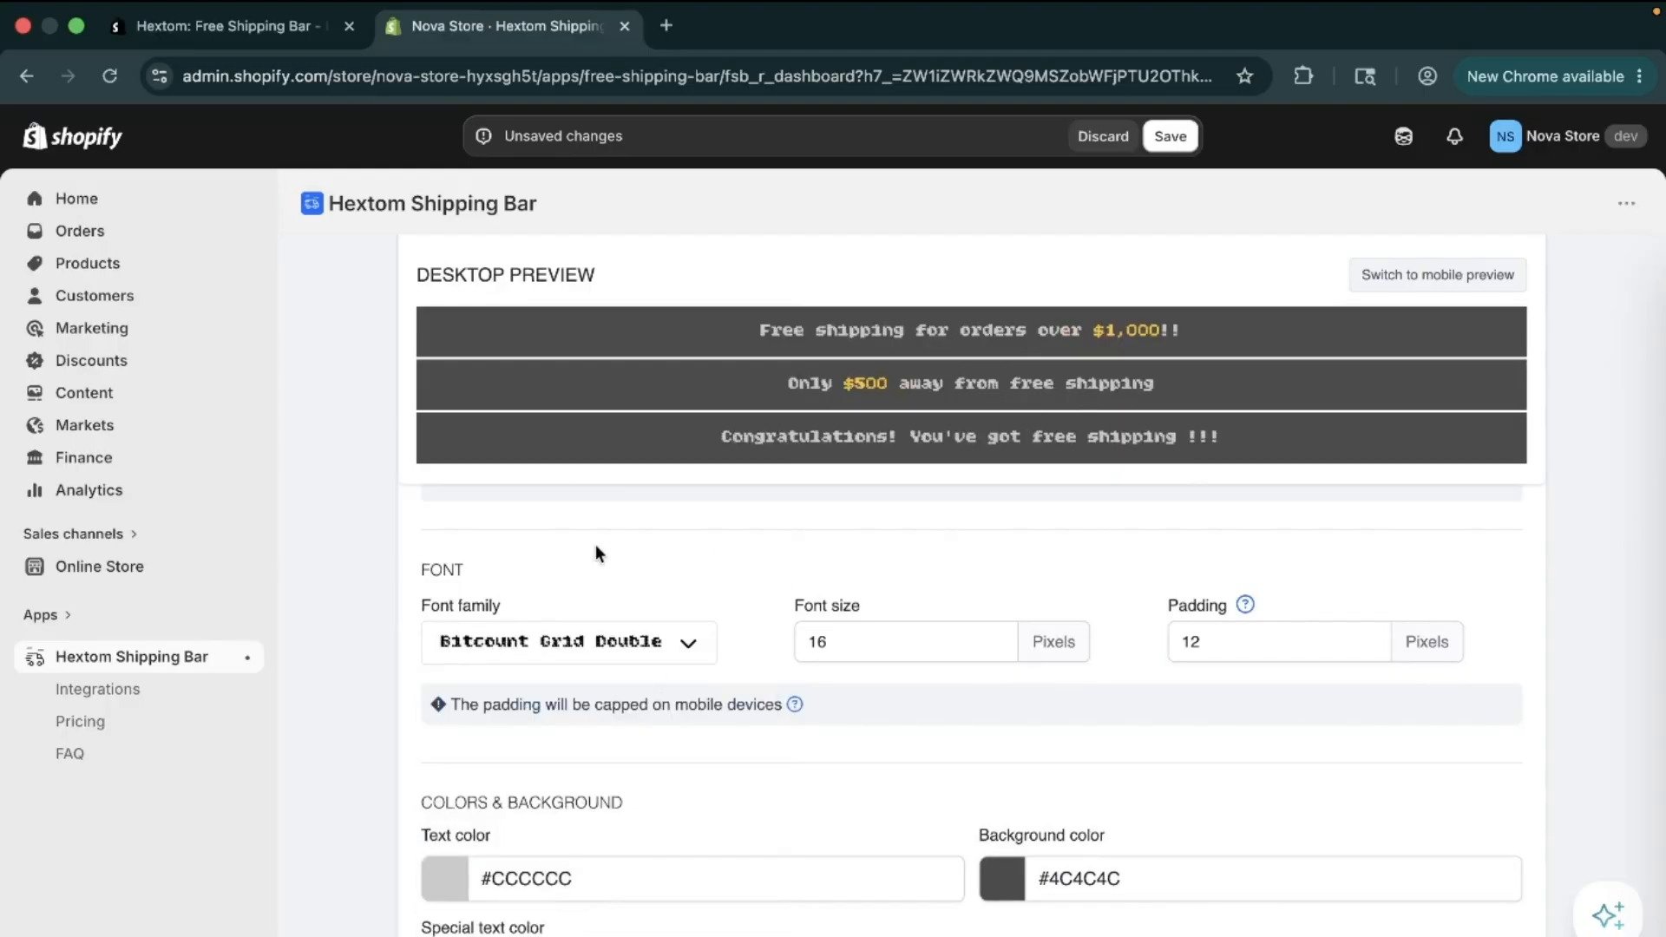
Set the font family of the bar messages to Chewy
scroll(595, 555, "up", 1)
left_click(644, 737)
scroll(590, 867, "down", 1)
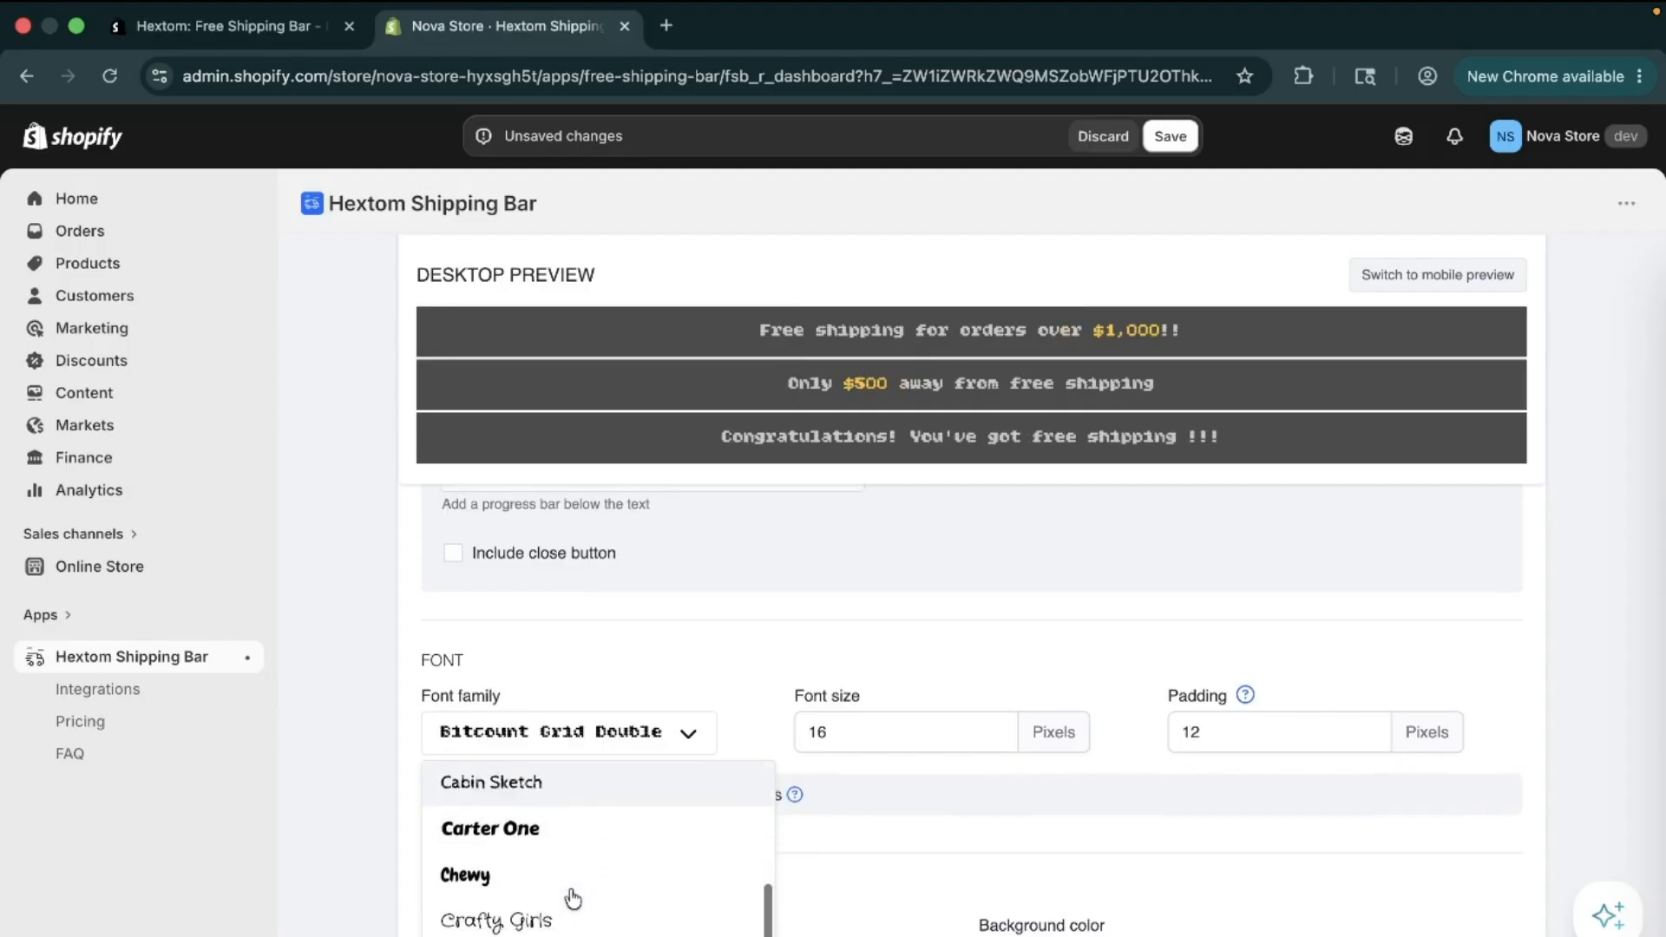
scroll(573, 898, "down", 1)
left_click(570, 819)
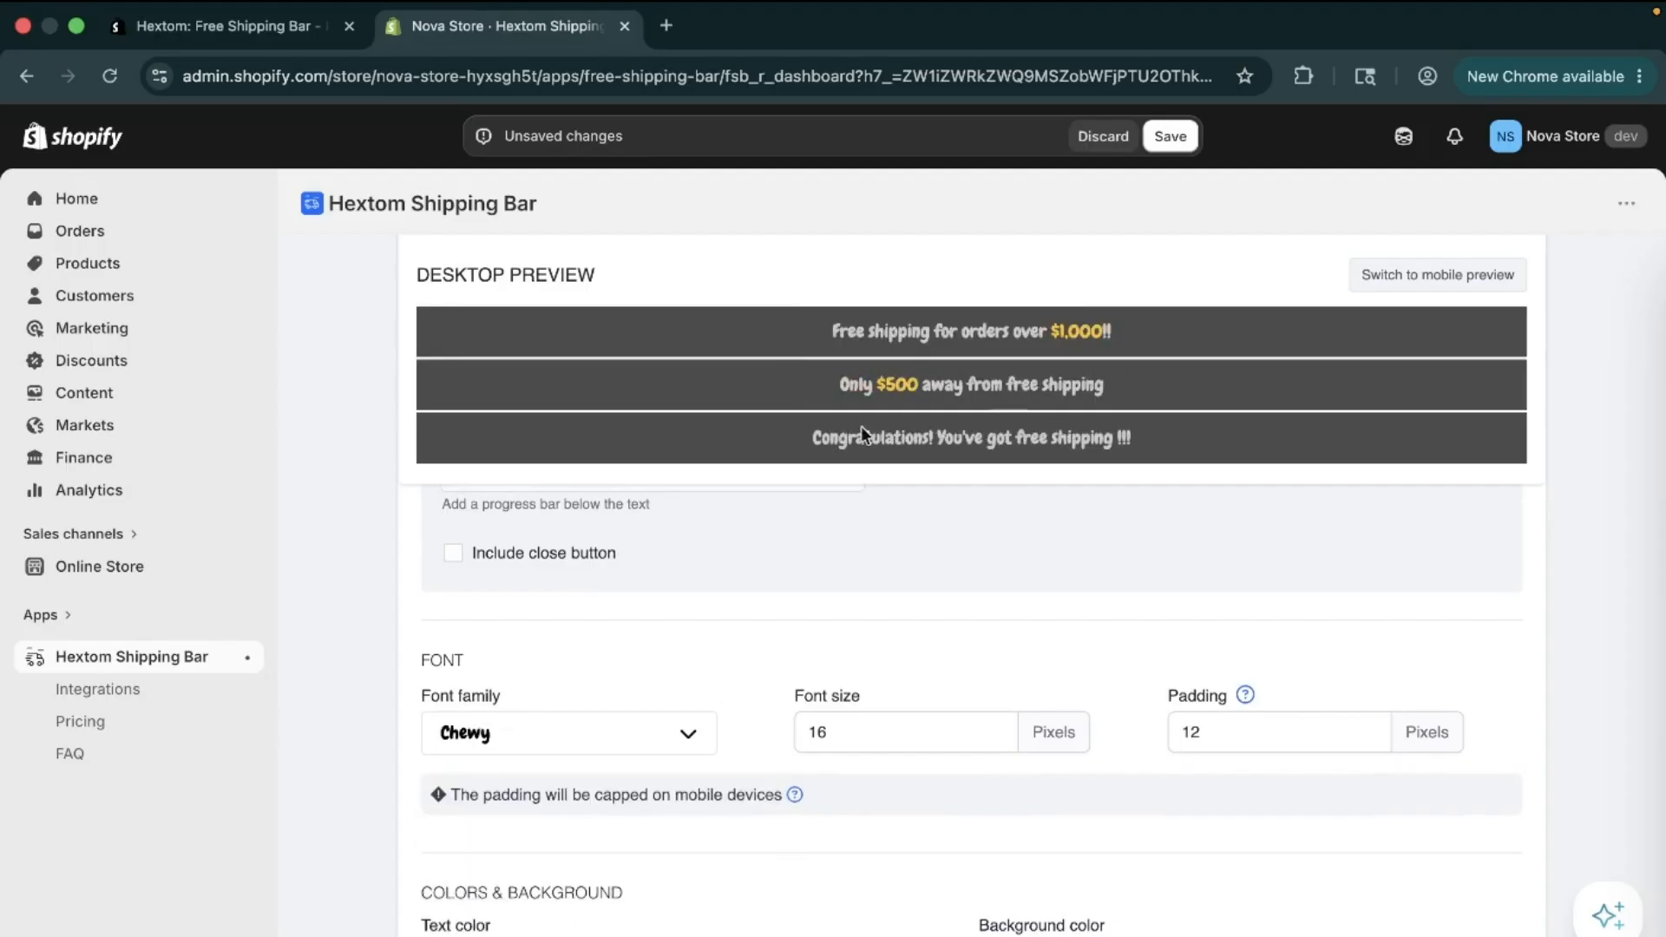
Browse the other available font families while keeping Chewy selected
scroll(832, 586, "down", 1)
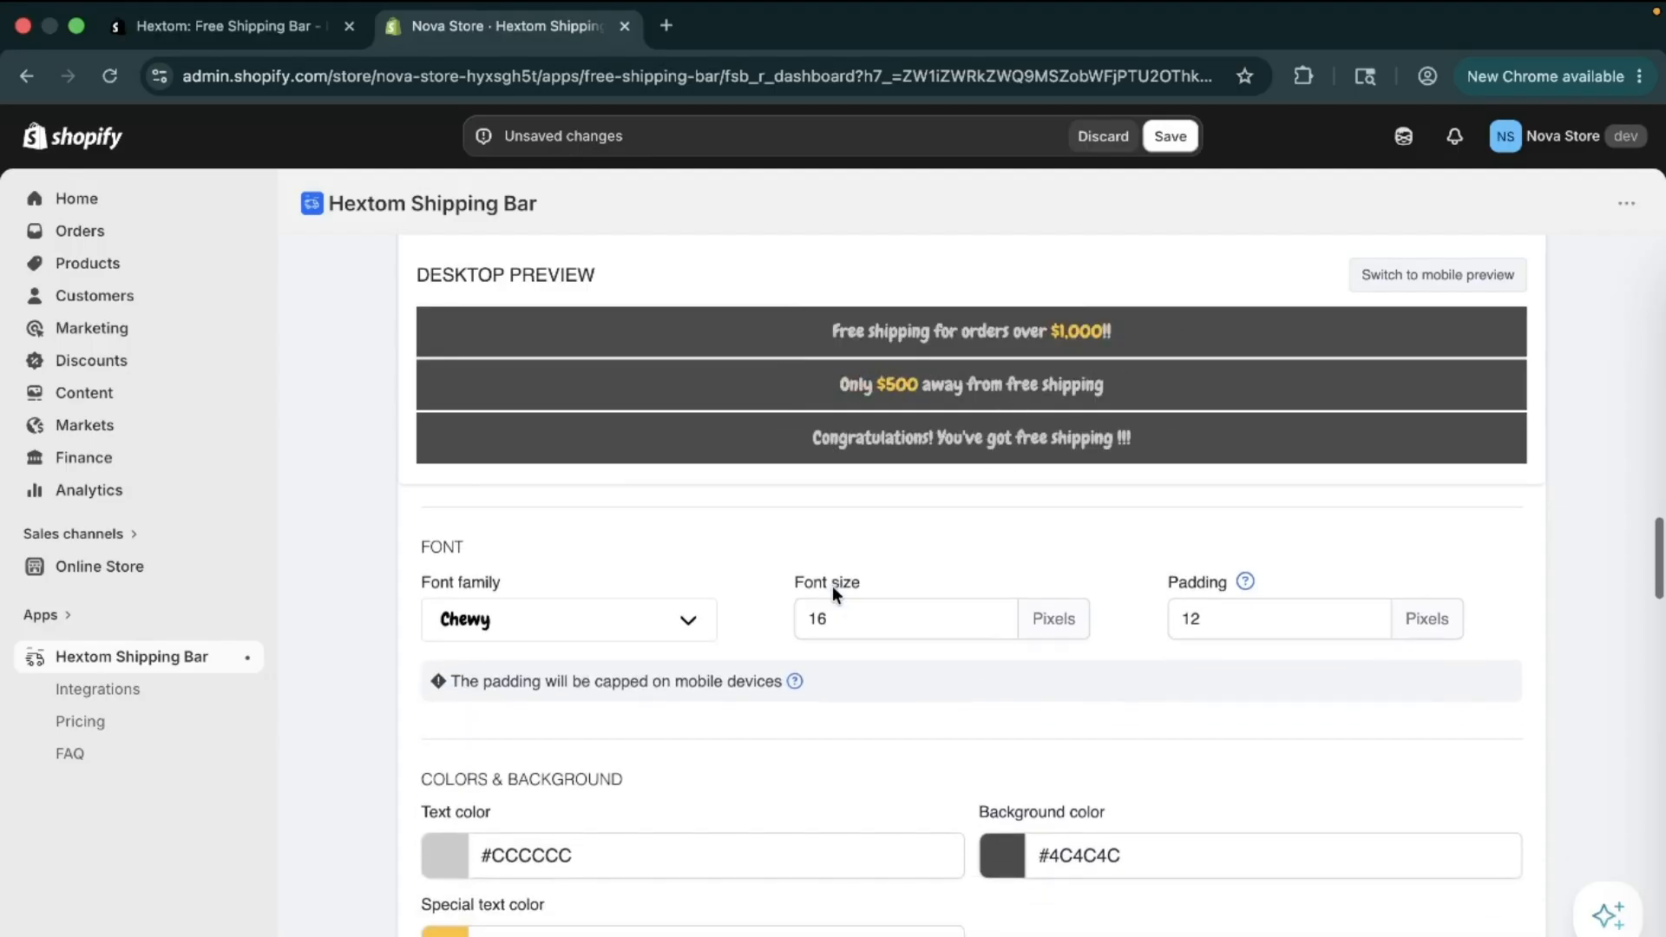
left_click(644, 621)
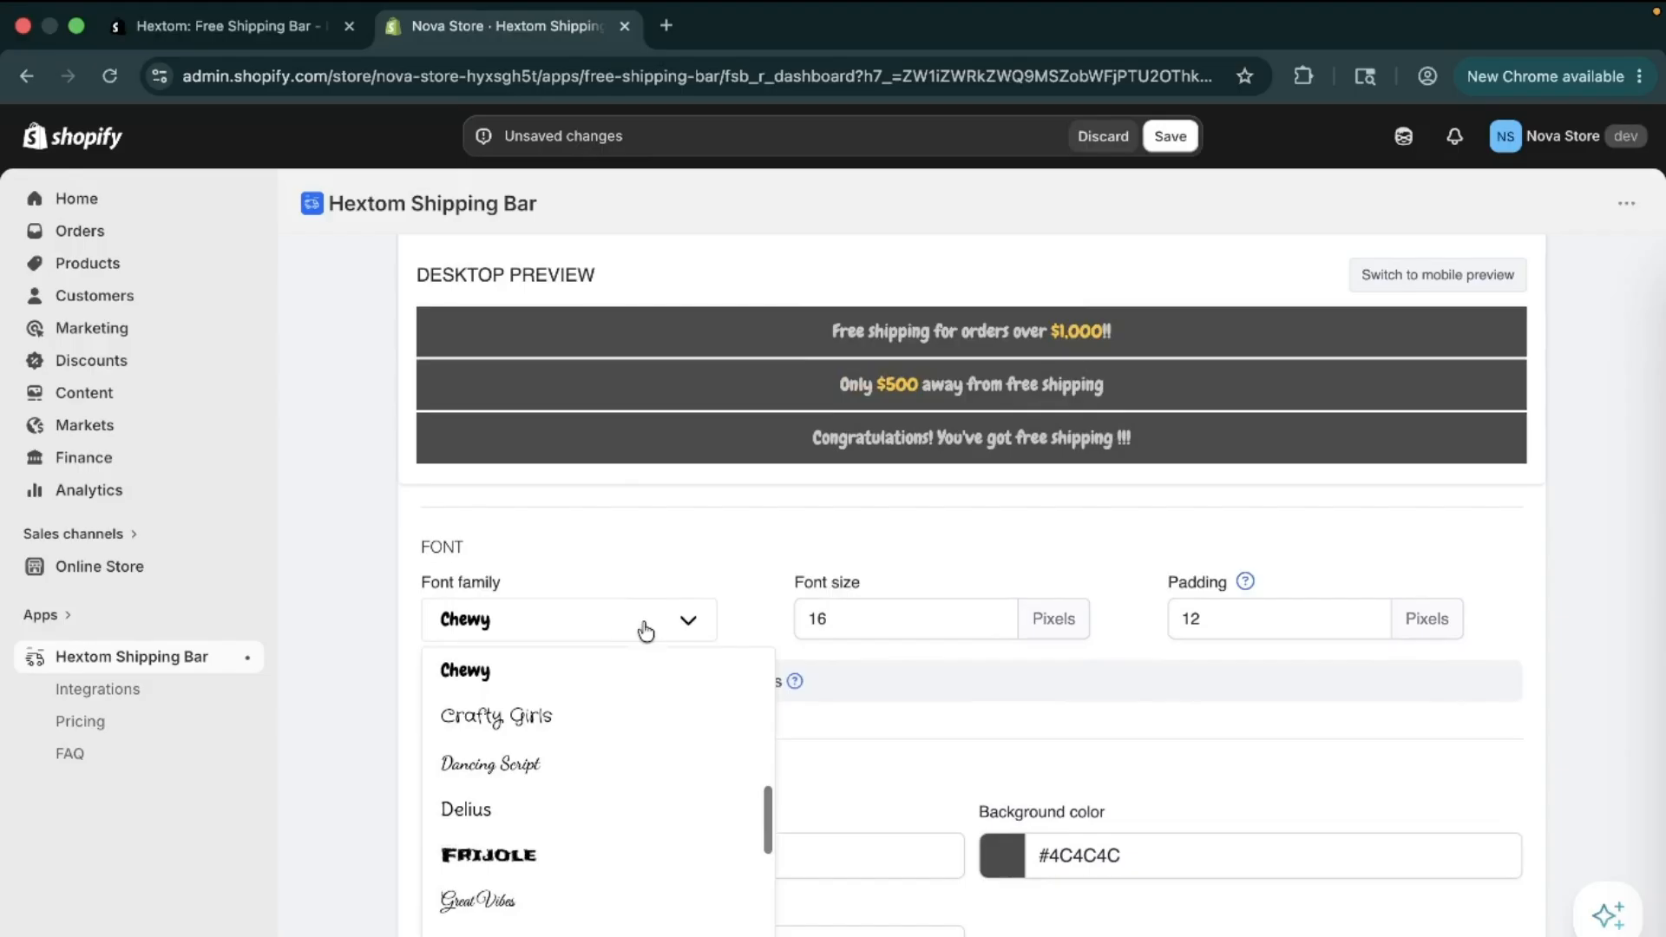
left_click(676, 555)
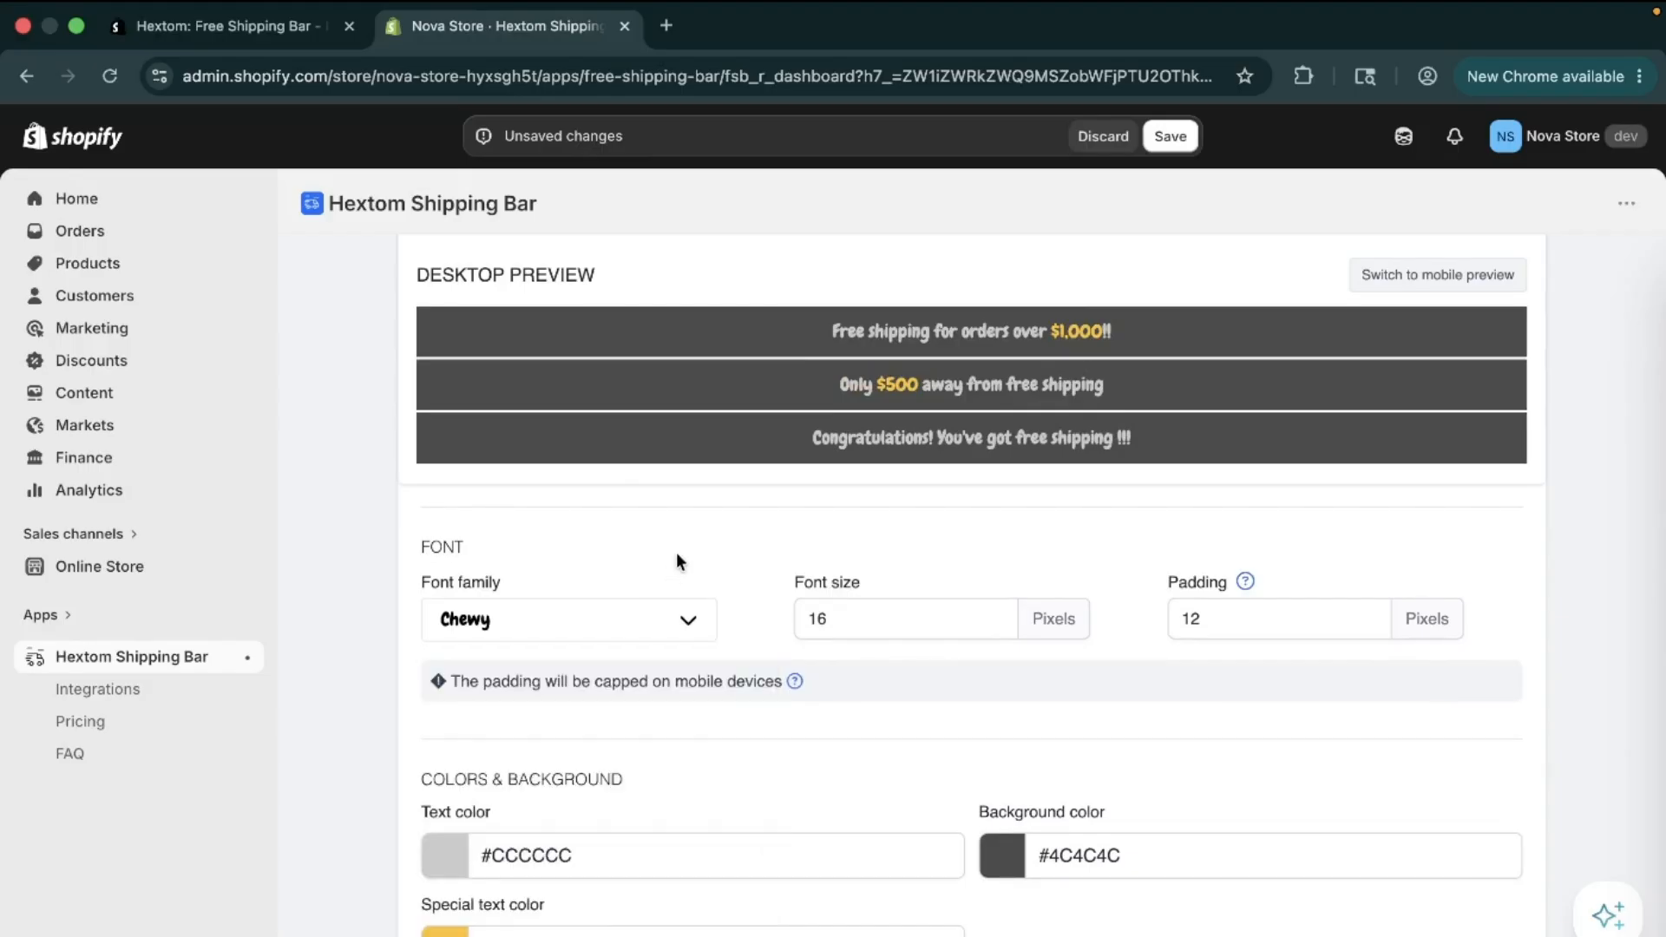
left_click(626, 635)
scroll(580, 891, "down", 2)
scroll(579, 889, "down", 6)
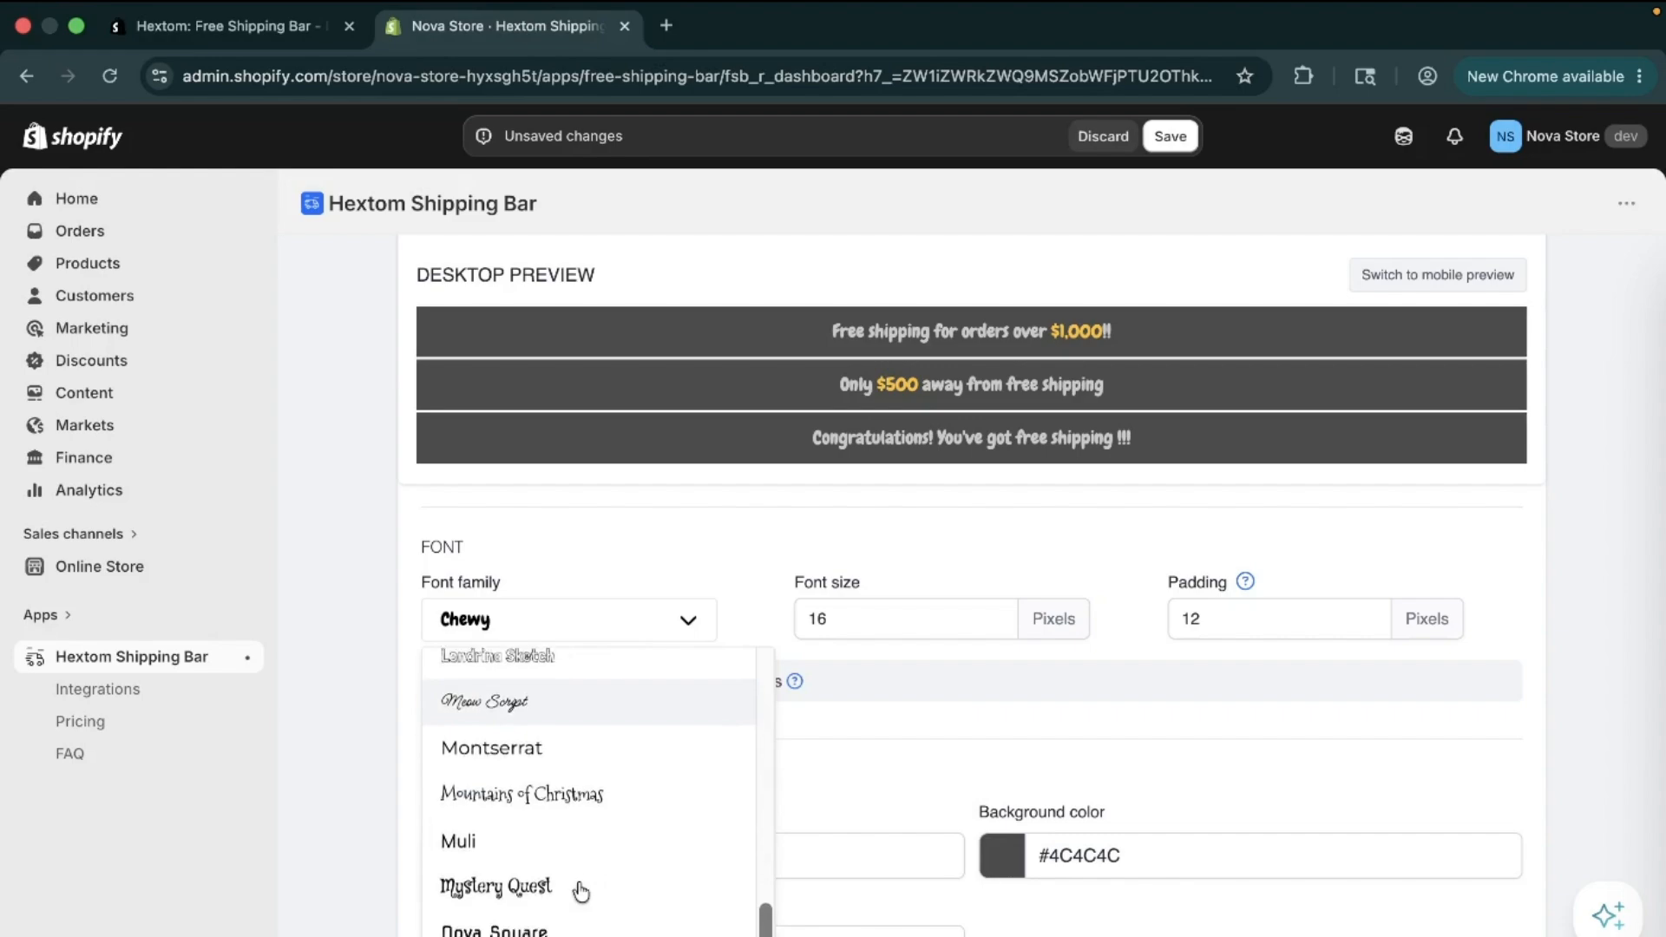
left_click(663, 541)
Set the font size of the bar messages to 17 pixels
left_click(846, 619)
left_click(996, 612)
left_click(997, 611)
left_click(997, 625)
left_click(997, 626)
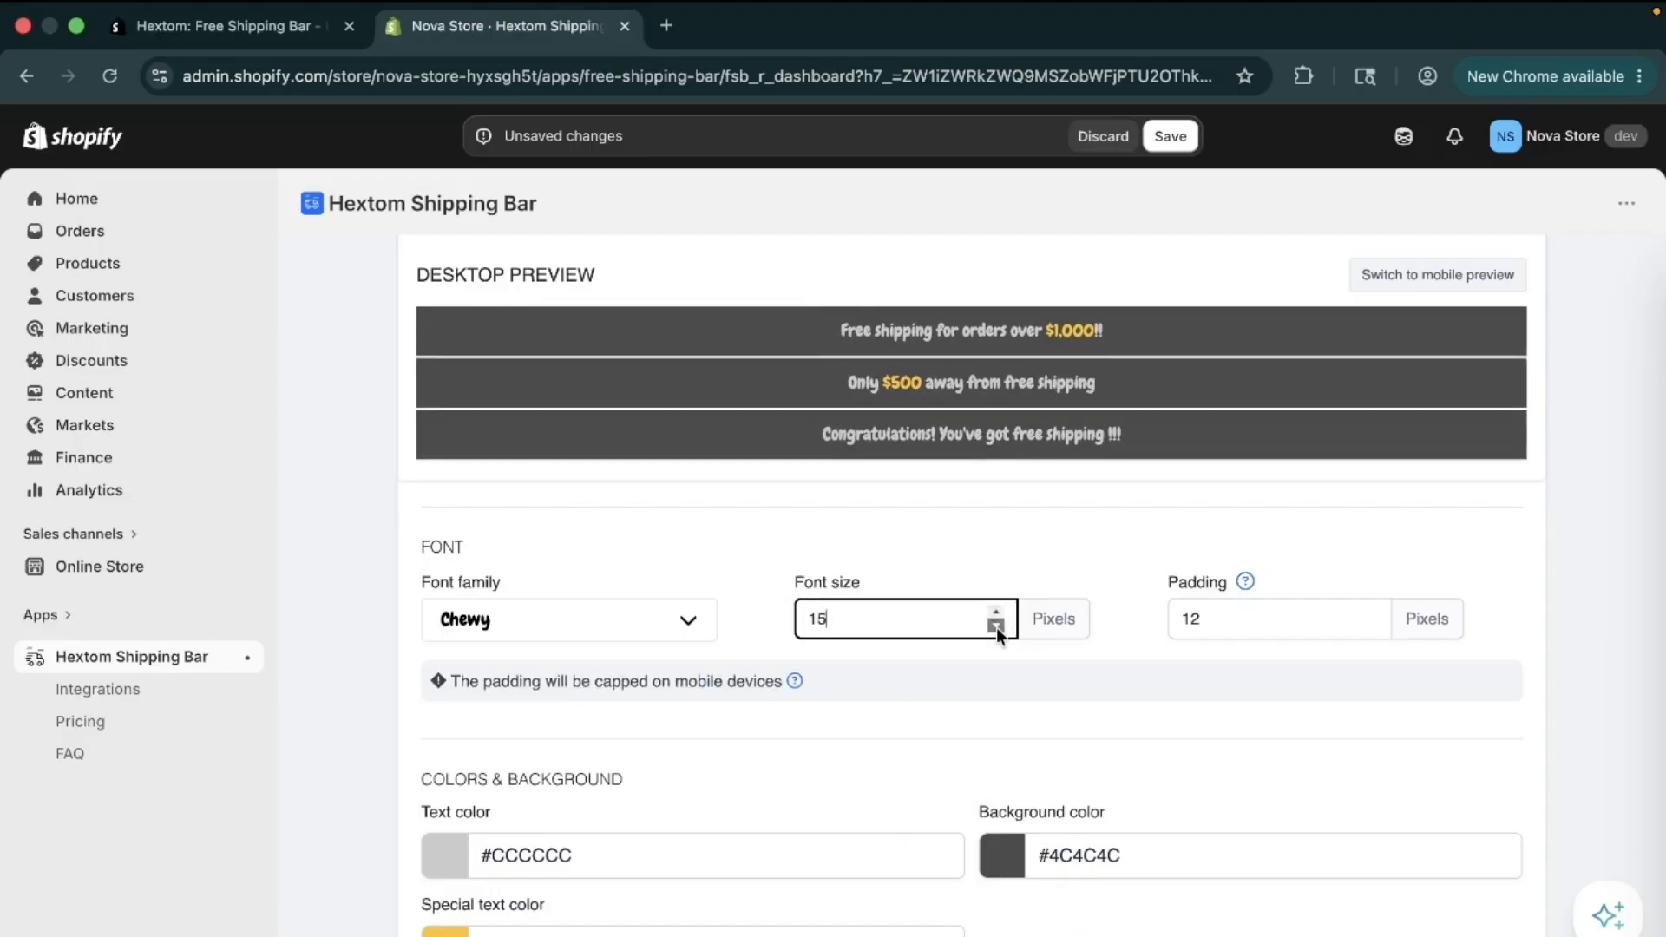
left_click(996, 613)
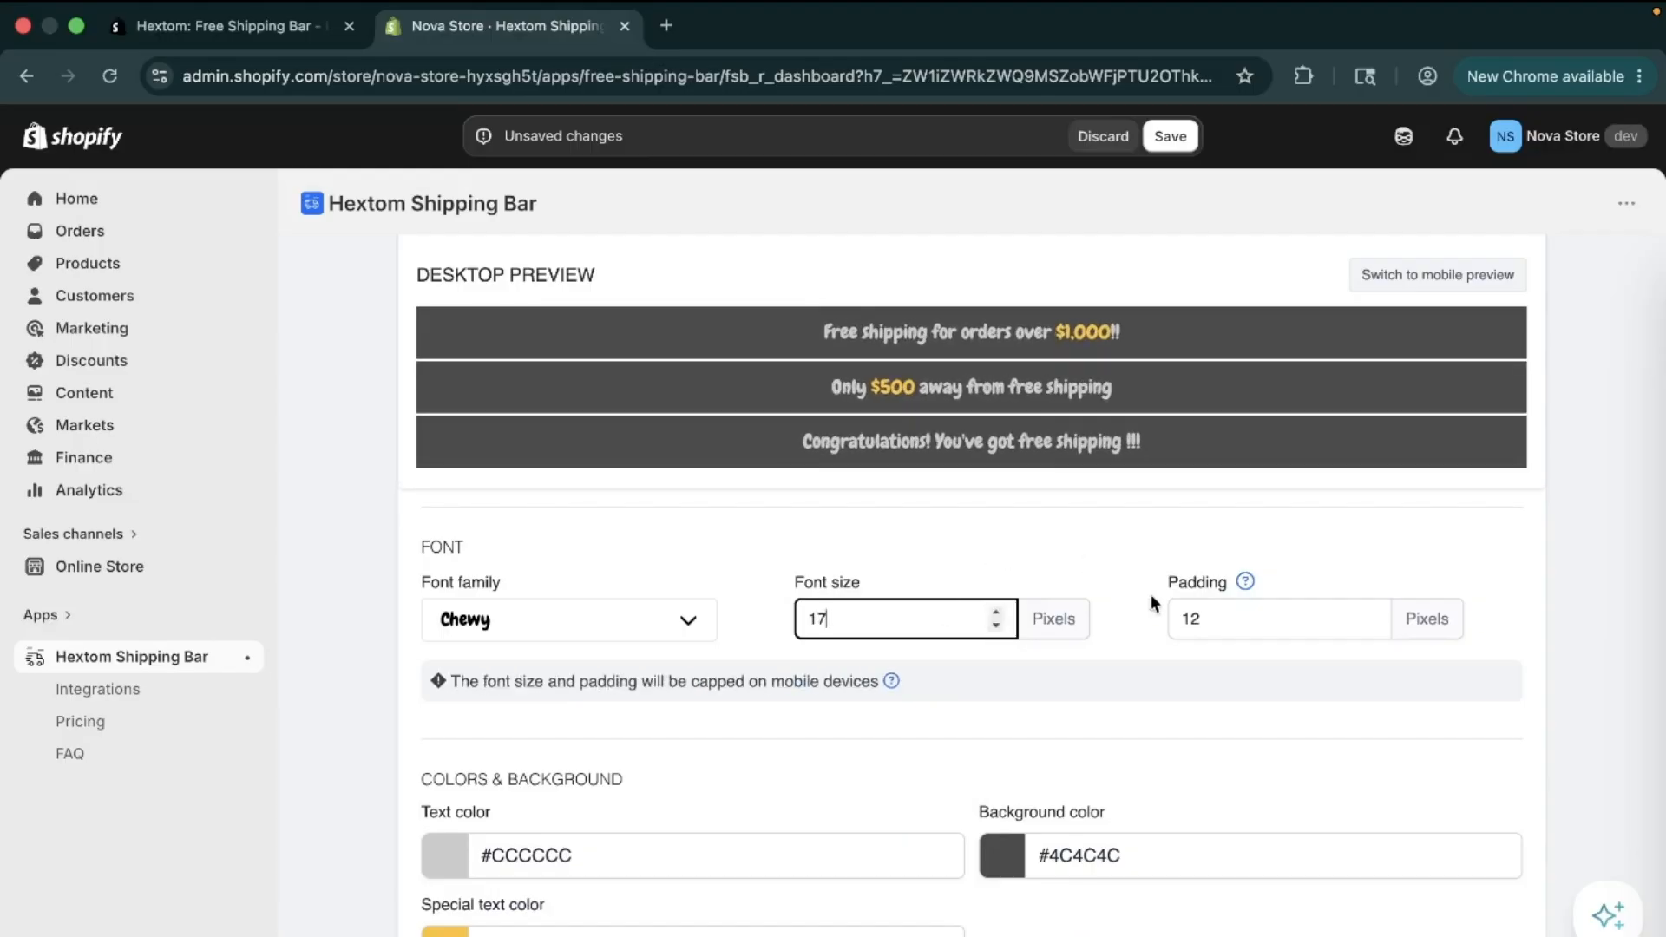
Set the bar's padding to 11 pixels
left_click(1262, 619)
left_click(1369, 612)
left_click(1369, 611)
left_click(1369, 625)
left_click(1370, 625)
left_click(1369, 625)
left_click(1369, 625)
left_click(1369, 611)
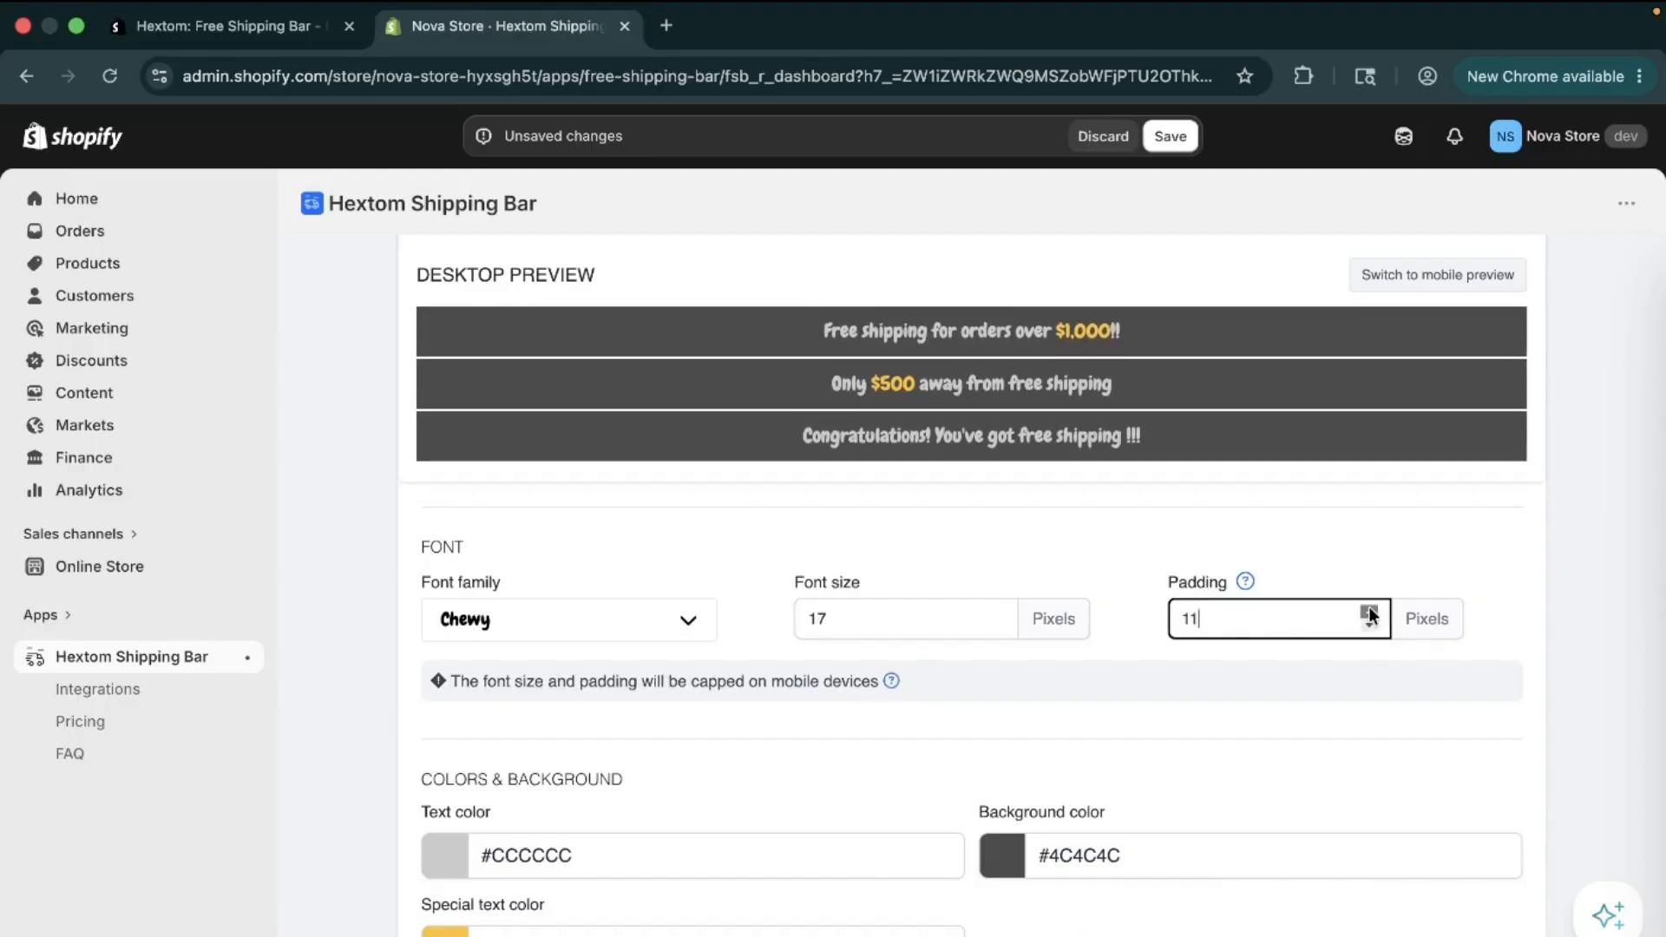
left_click(1025, 540)
Change the bar's text color to the dusty pink #d5a8a8
scroll(1025, 540, "down", 4)
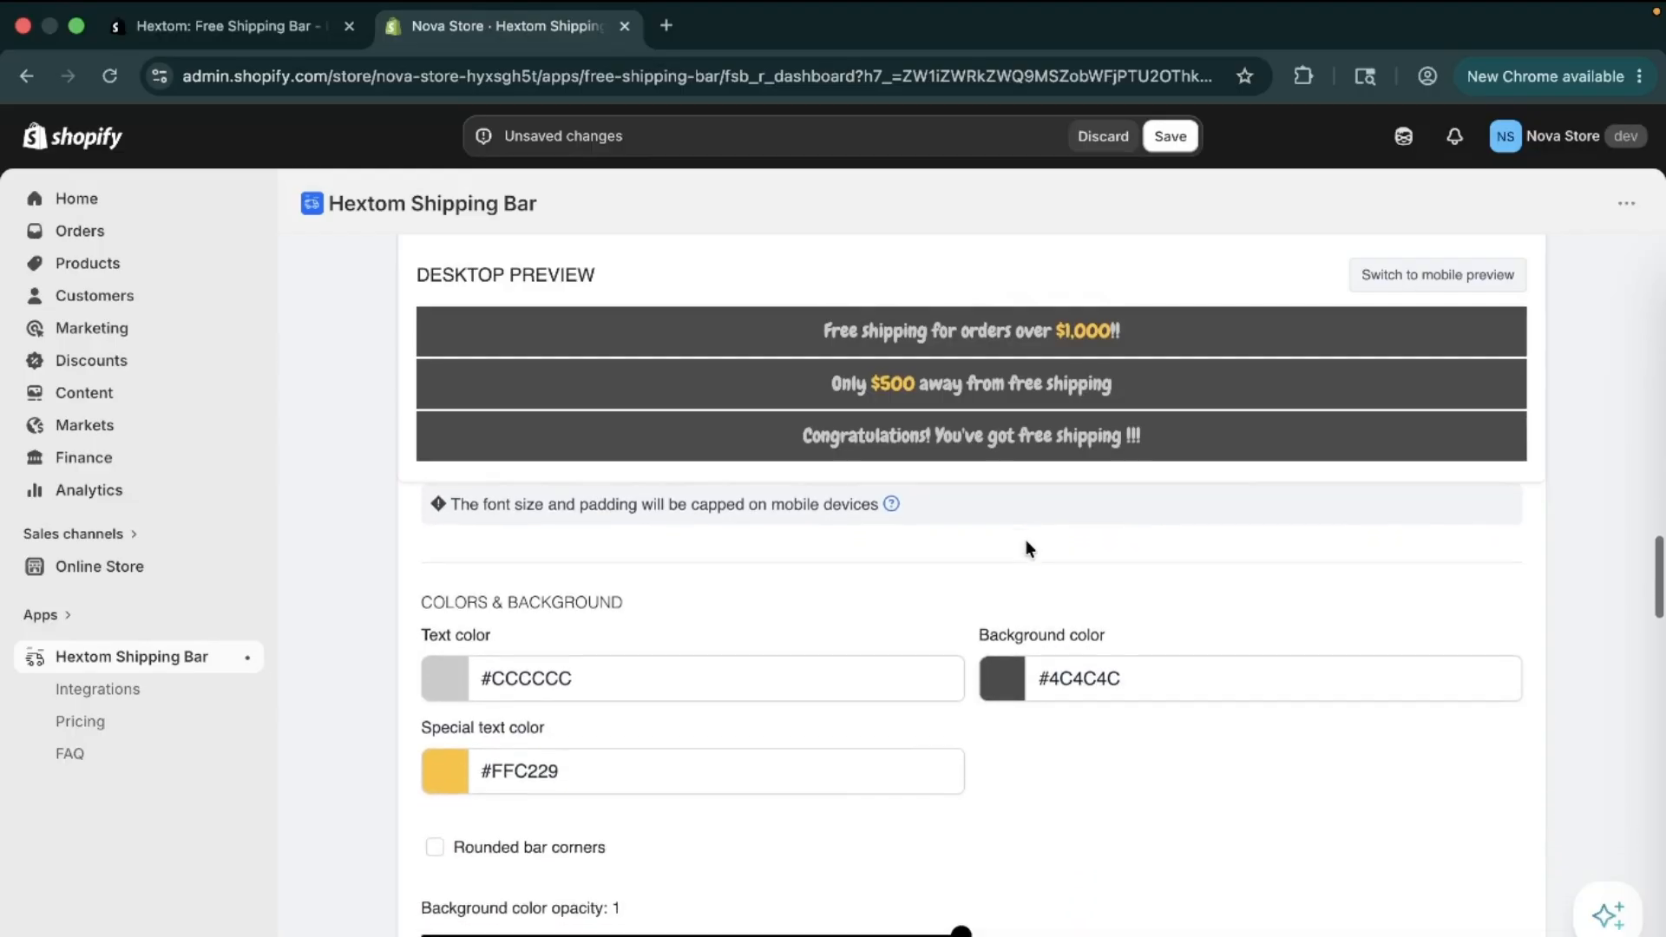
scroll(602, 637, "down", 1)
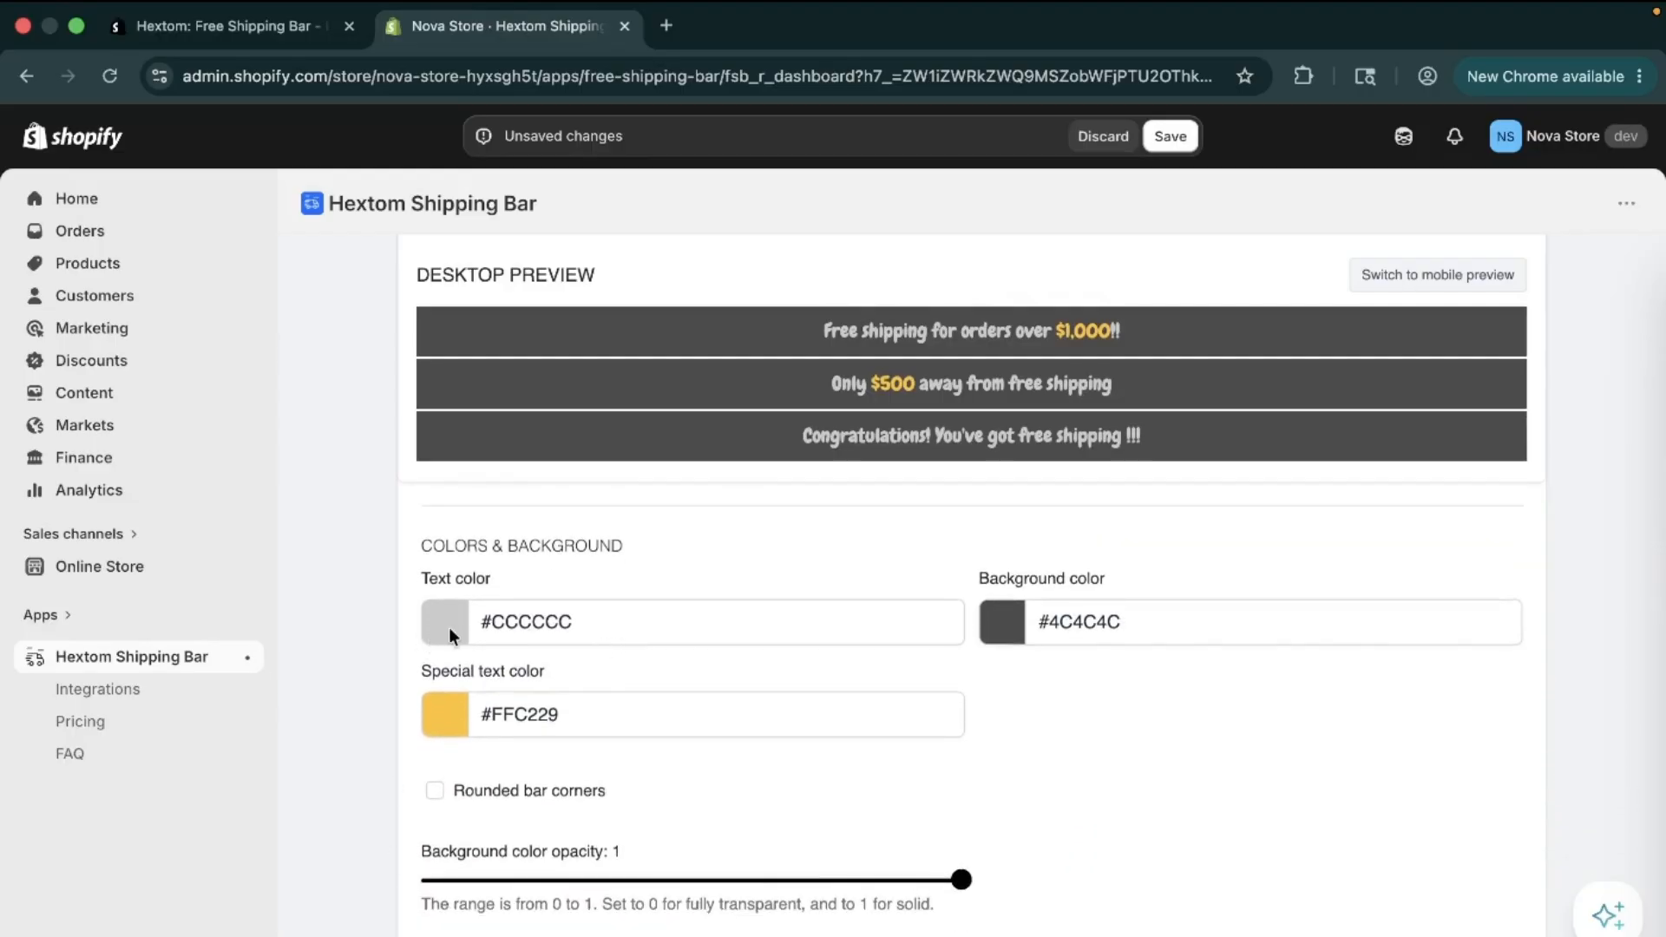
left_click(610, 642)
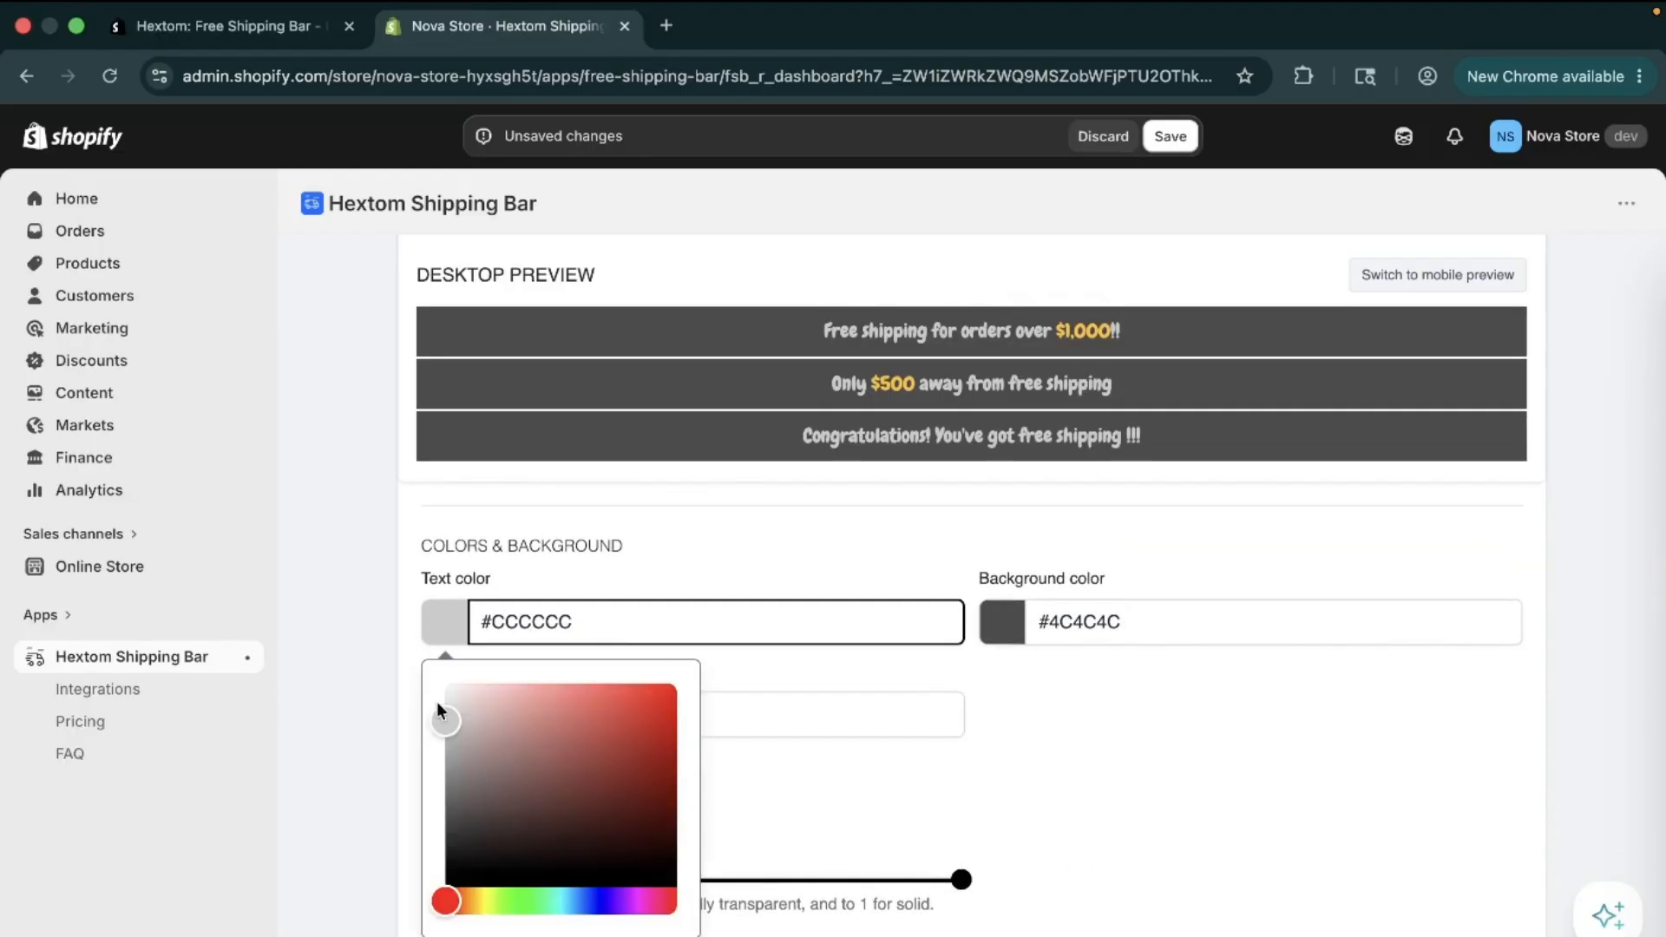
left_click(458, 721)
mouse_move(468, 727)
left_mouse_down()
mouse_move(475, 786)
mouse_move(501, 750)
mouse_move(553, 744)
mouse_move(576, 763)
mouse_move(550, 784)
mouse_move(487, 767)
mouse_move(496, 719)
left_mouse_up()
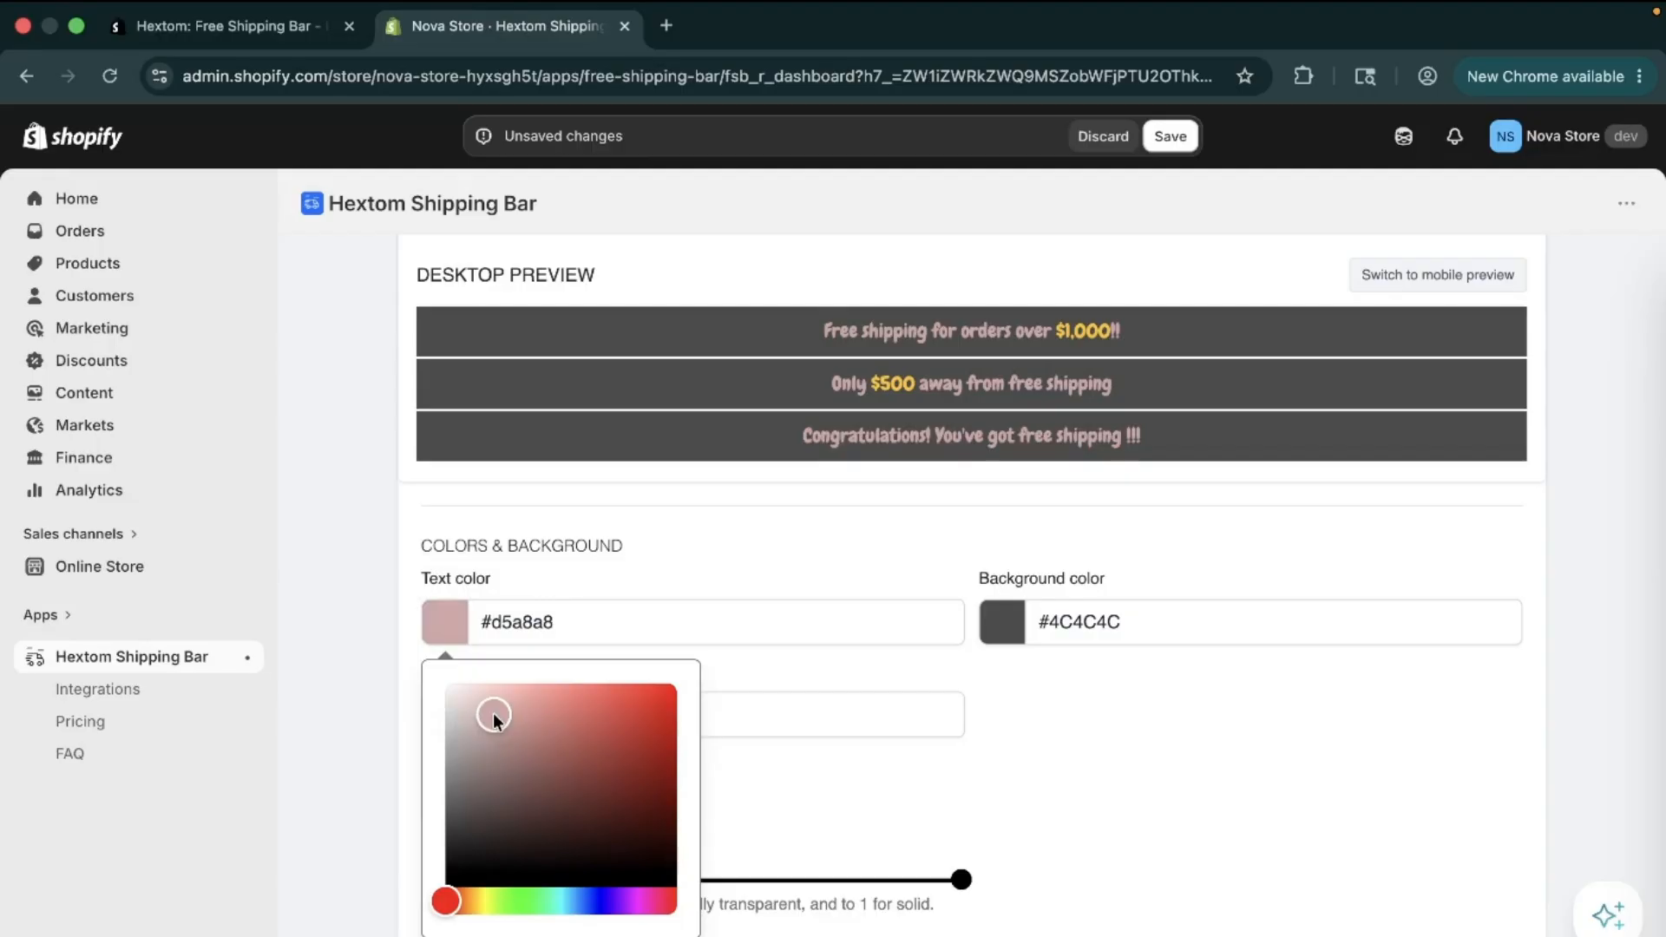
left_click(642, 572)
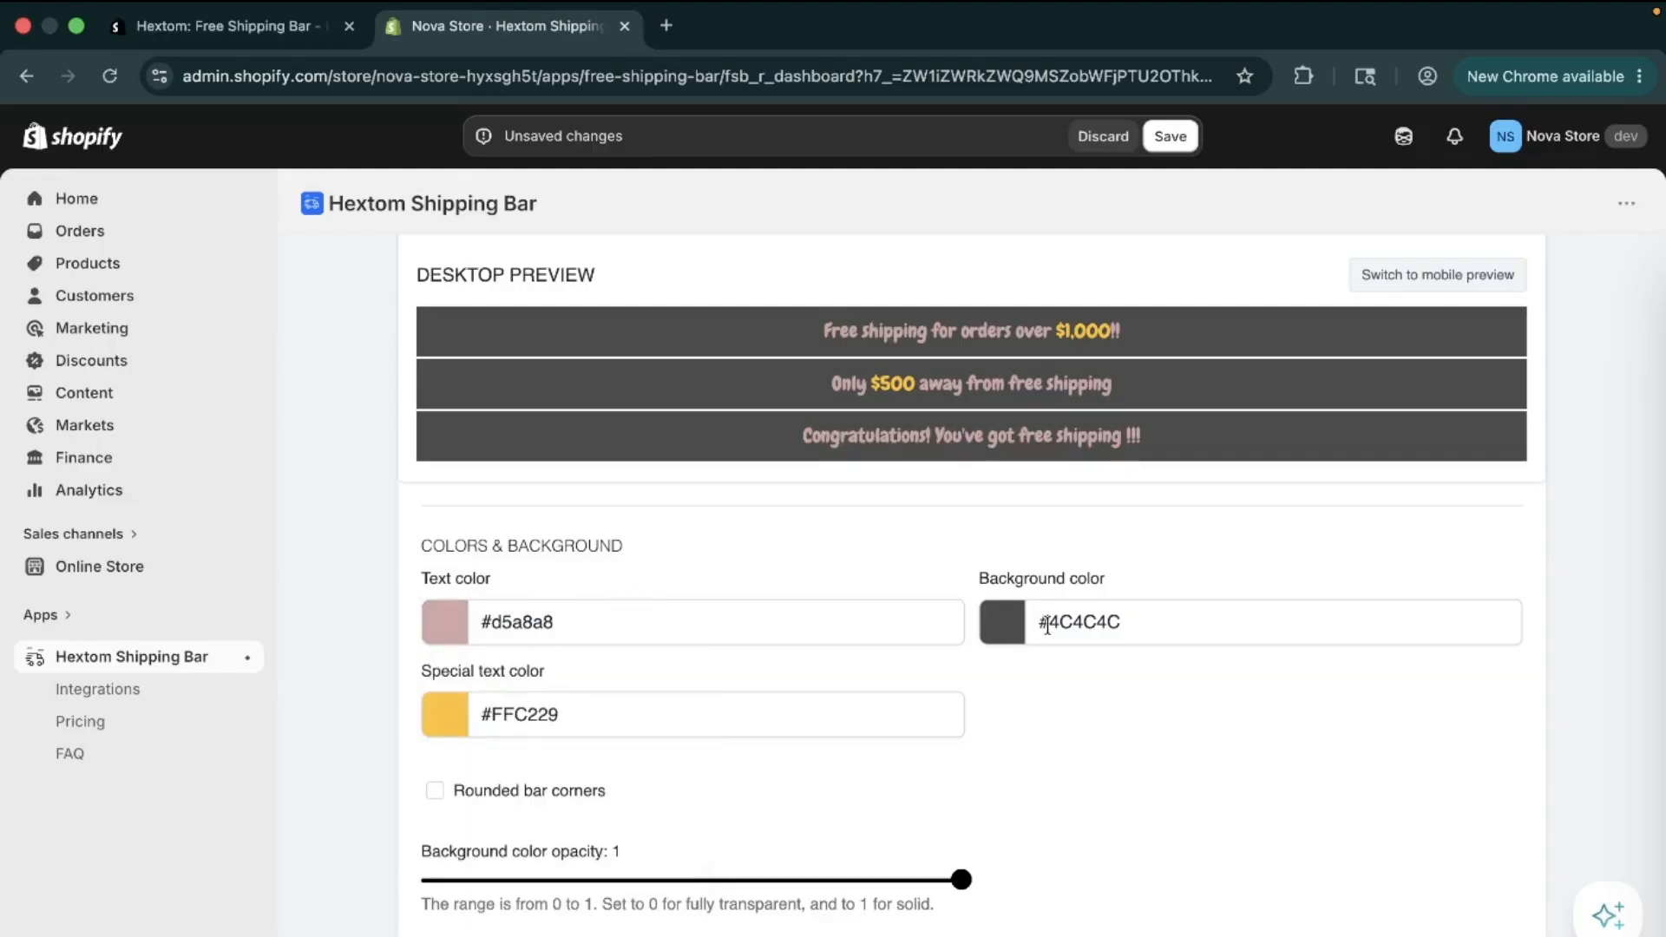
Change the bar's background color to the near-black #1a0c0c
left_click(1165, 640)
left_click_drag(1012, 820, 1130, 853)
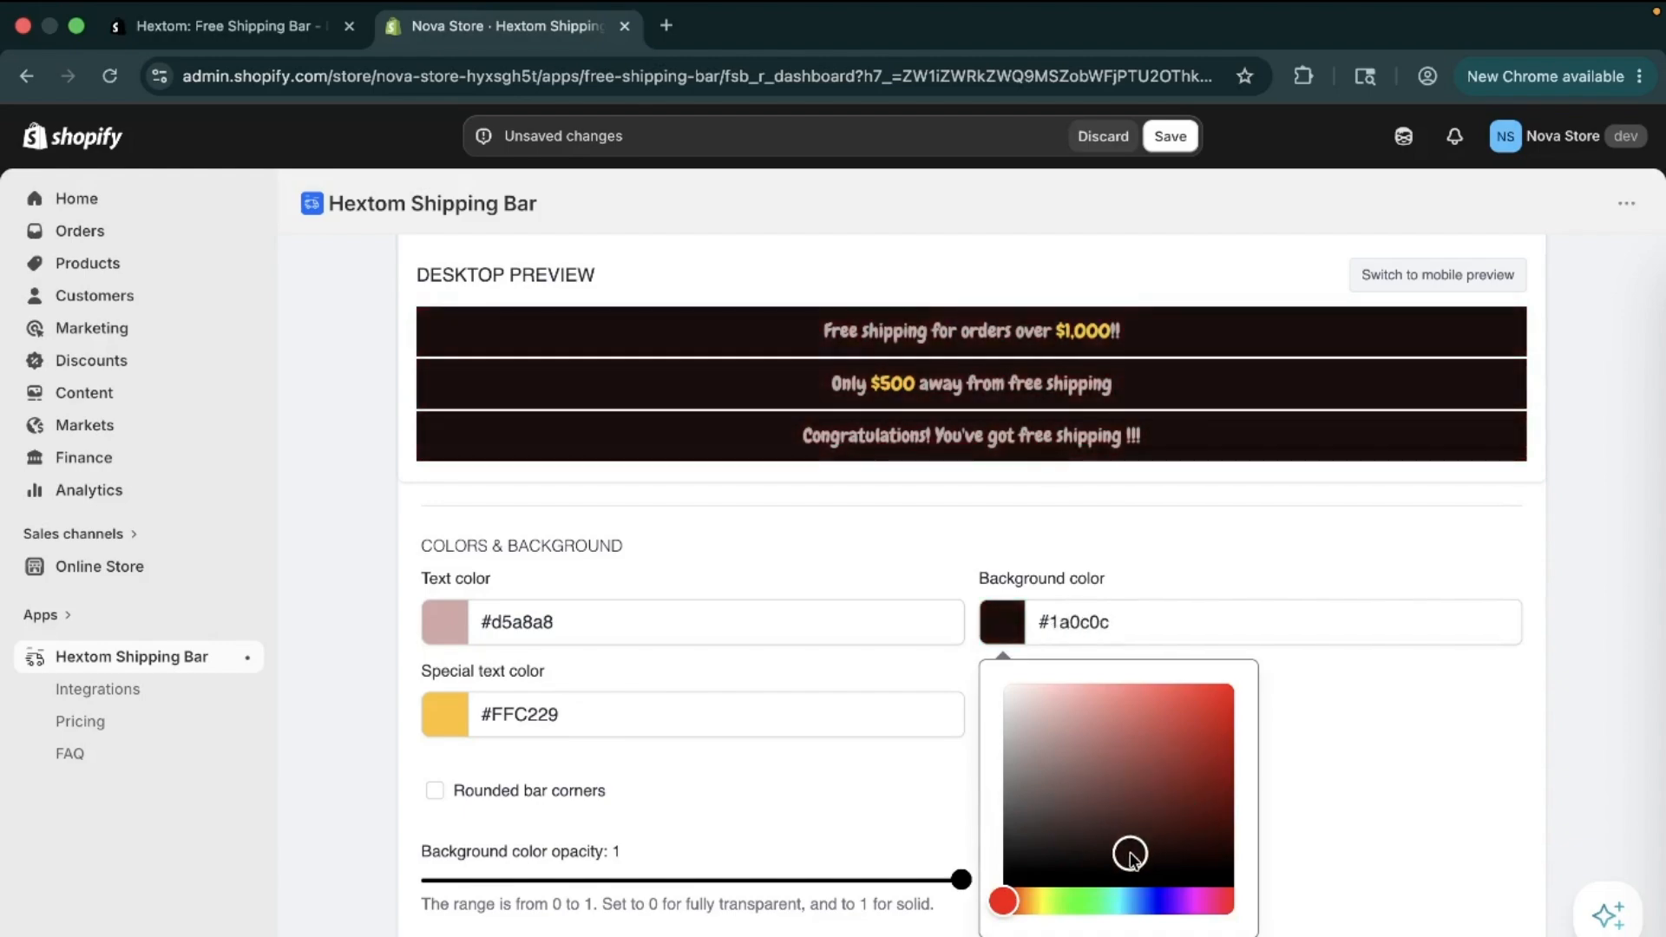
left_click(763, 756)
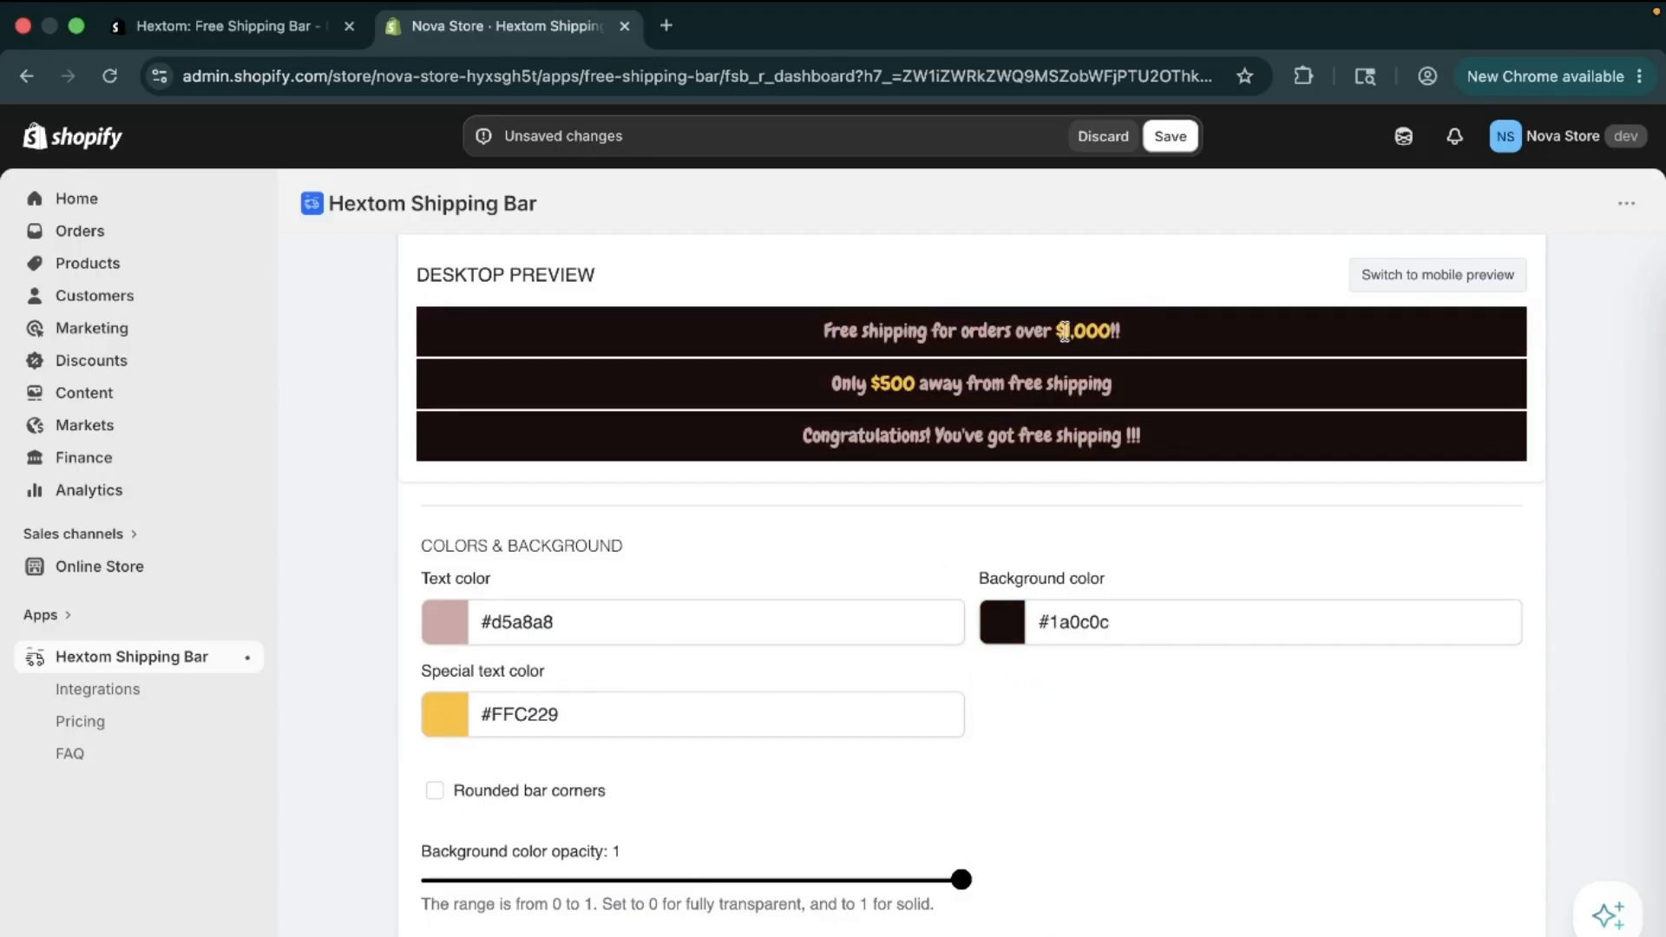
Check the special text color used for the amounts and leave it at #FFC229
left_click(575, 711)
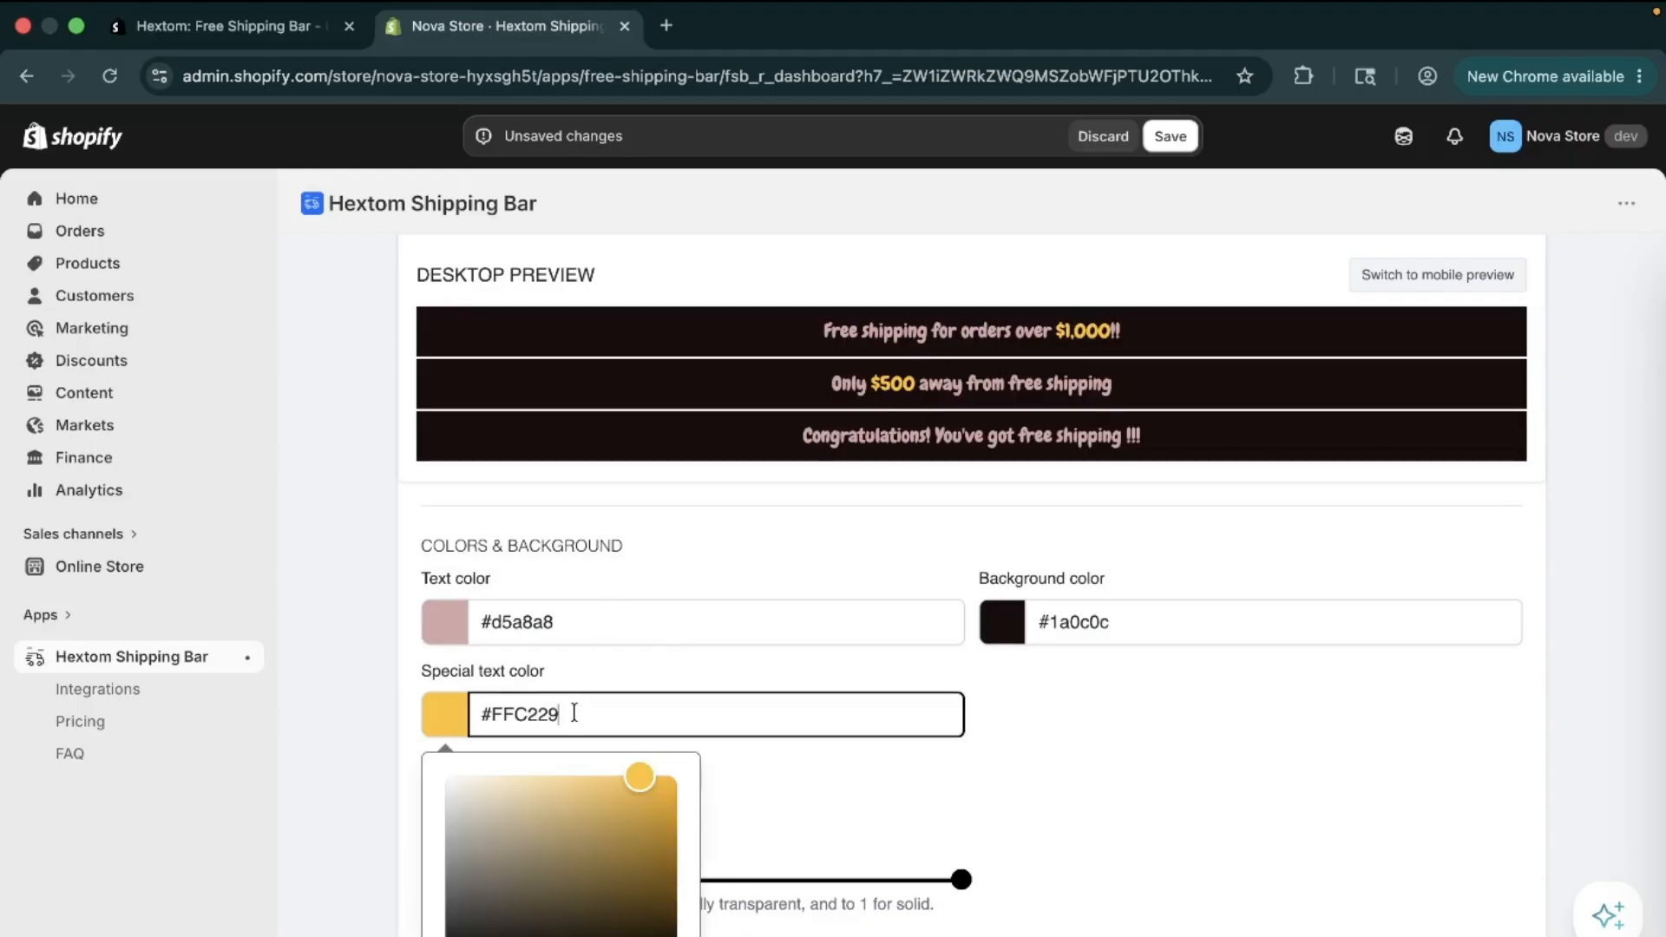
left_click(1100, 763)
scroll(773, 827, "down", 2)
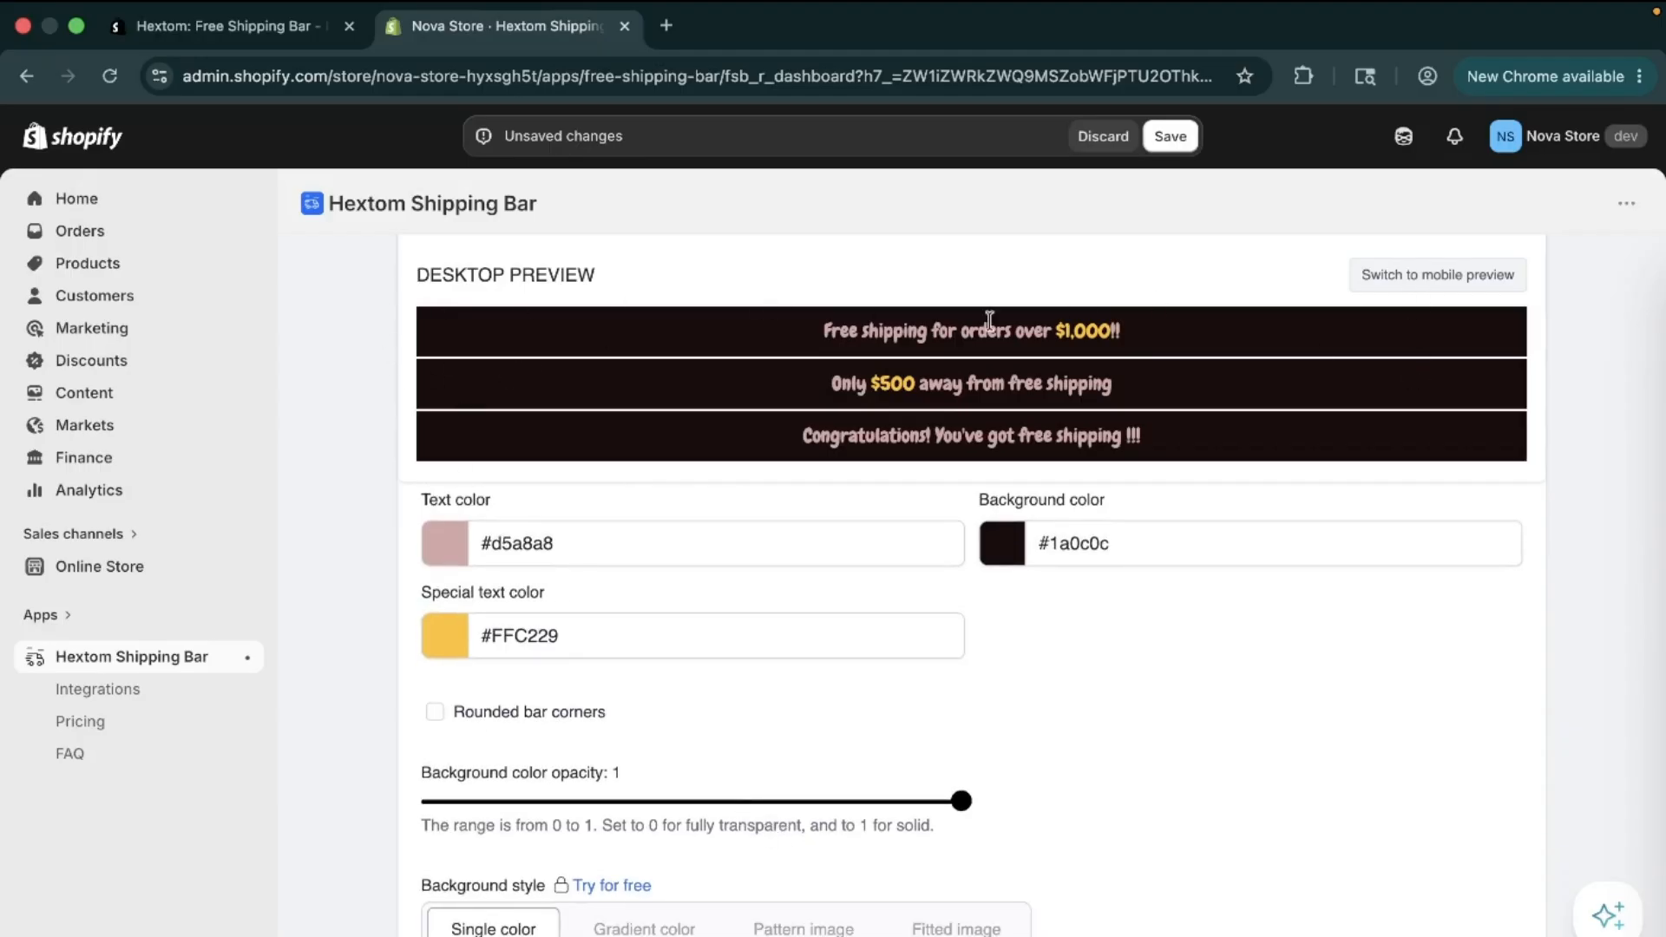
Enable rounded bar corners and check the background color opacity setting, keeping it at 1
left_click(435, 711)
scroll(599, 857, "down", 2)
mouse_move(961, 706)
left_mouse_down()
mouse_move(841, 703)
mouse_move(957, 704)
left_mouse_up()
Review the background style and effects options and browse the currency list, keeping United States Dollars - USD
scroll(1112, 662, "down", 4)
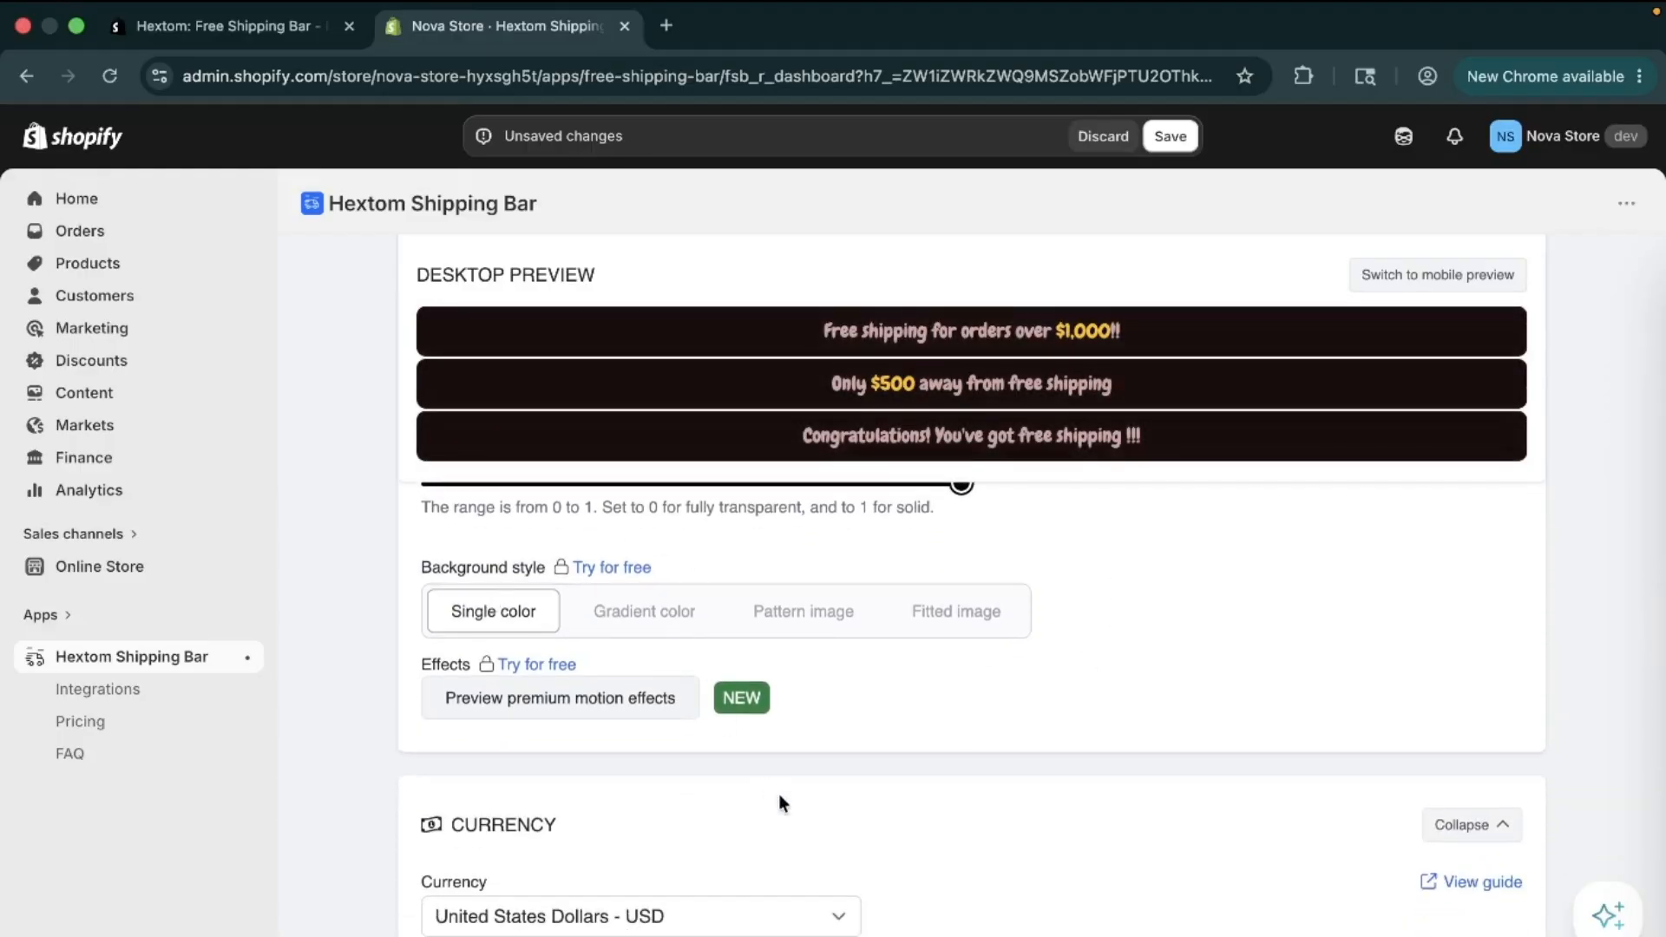
scroll(778, 794, "down", 1)
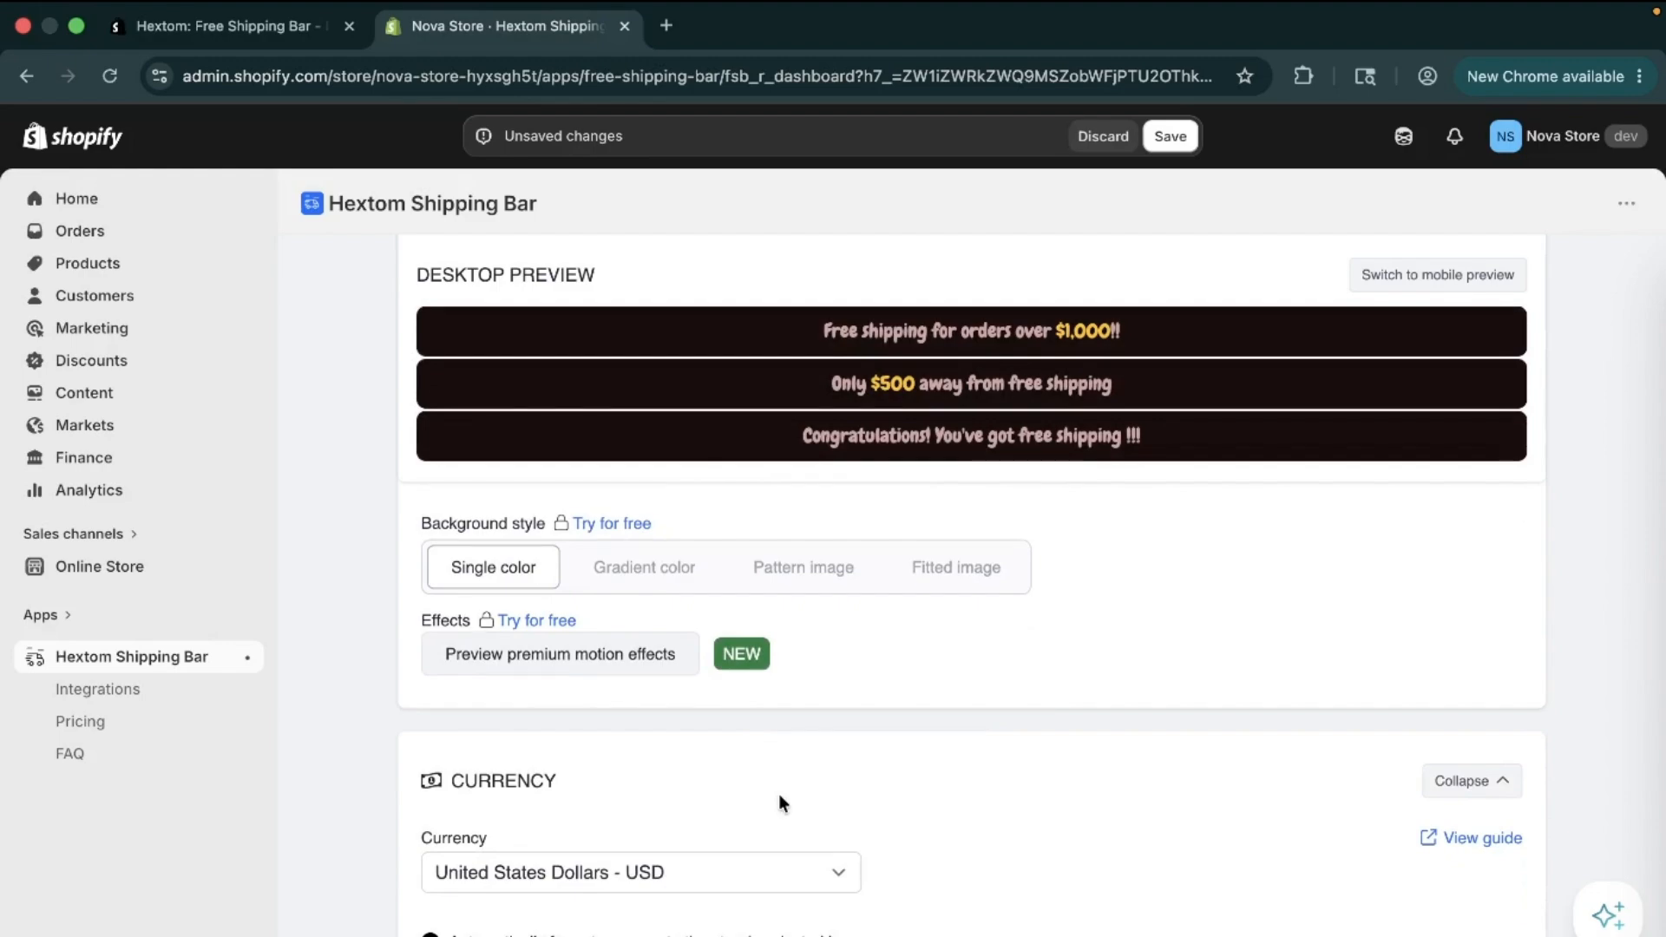
scroll(779, 793, "down", 1)
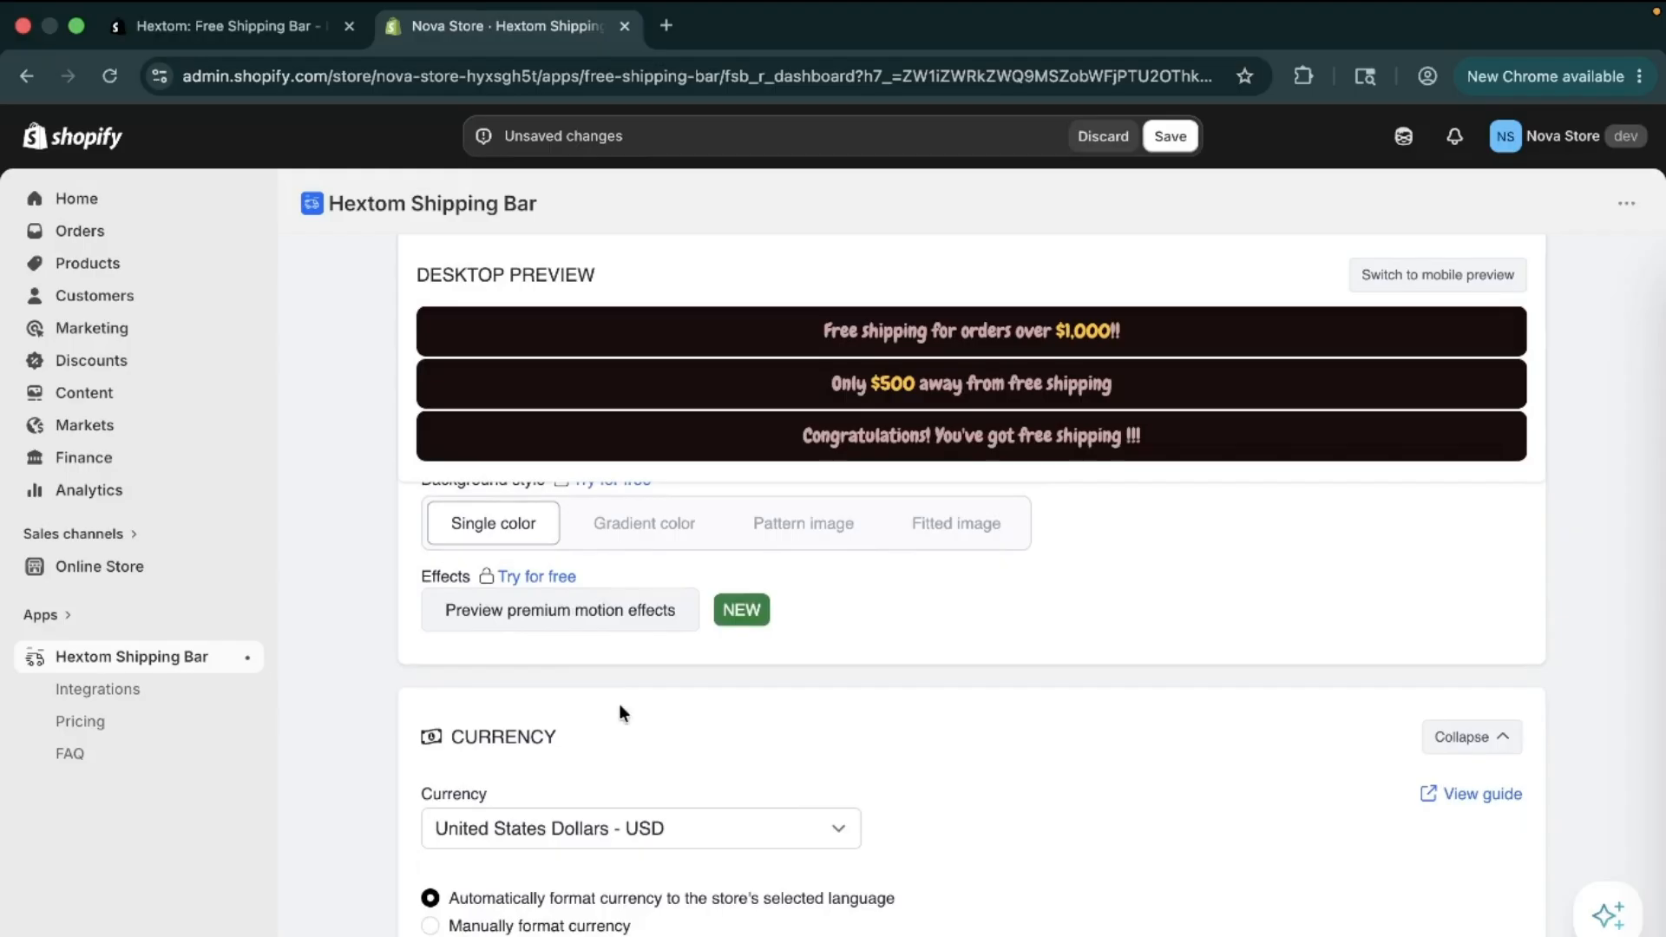
scroll(619, 708, "down", 3)
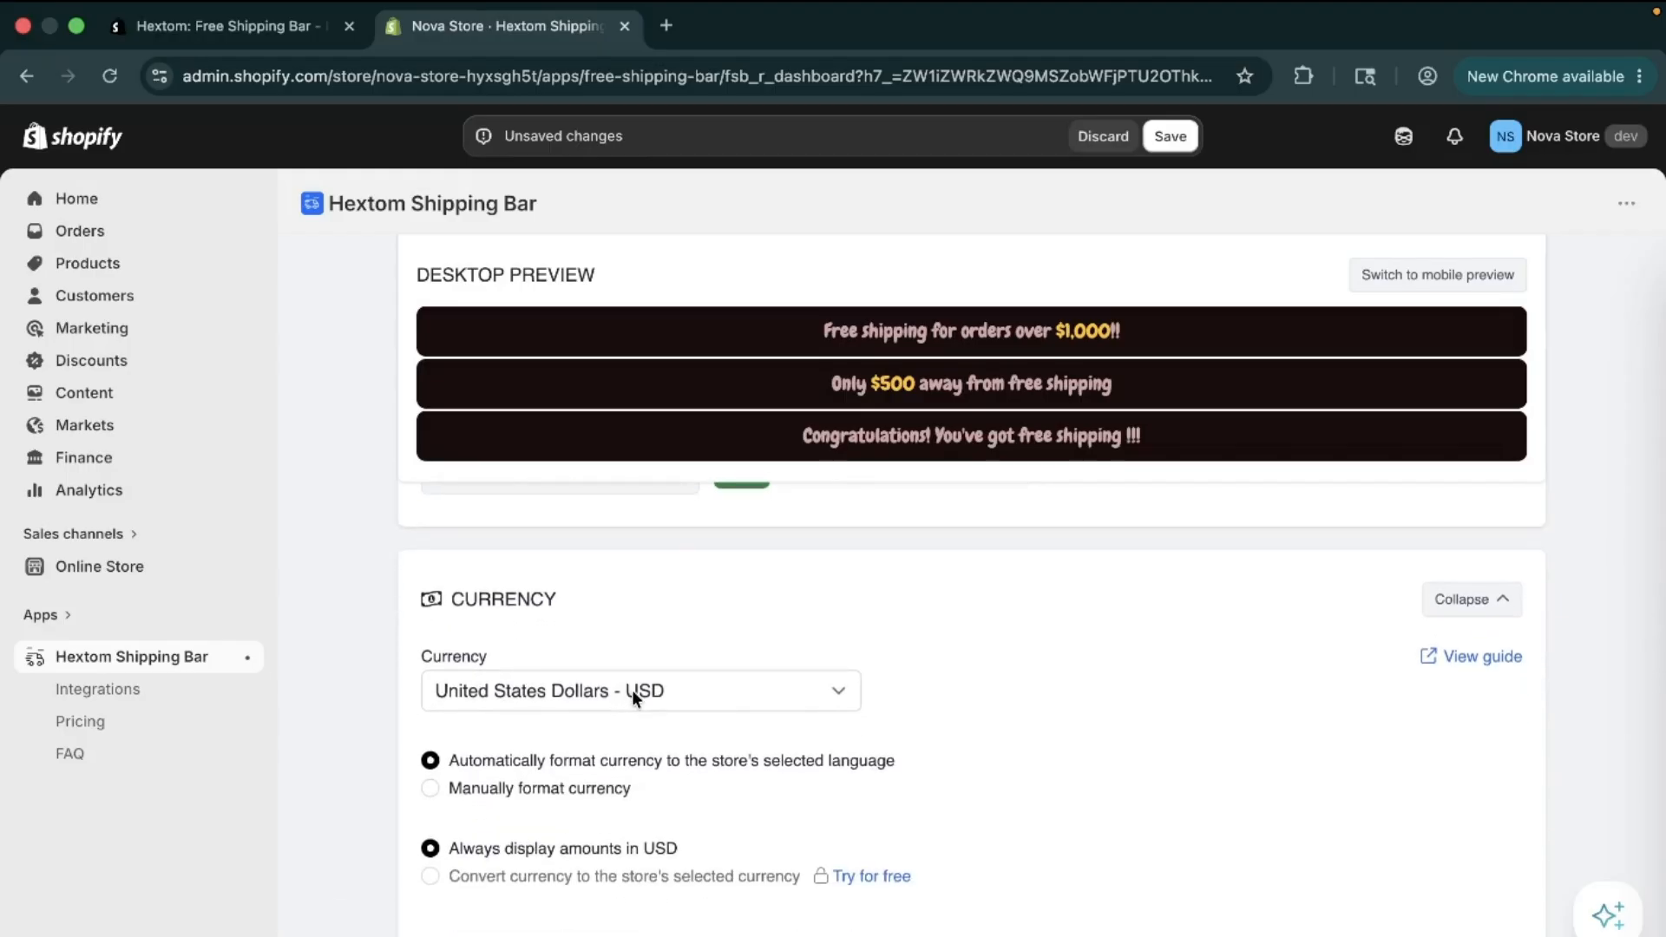
left_click(631, 689)
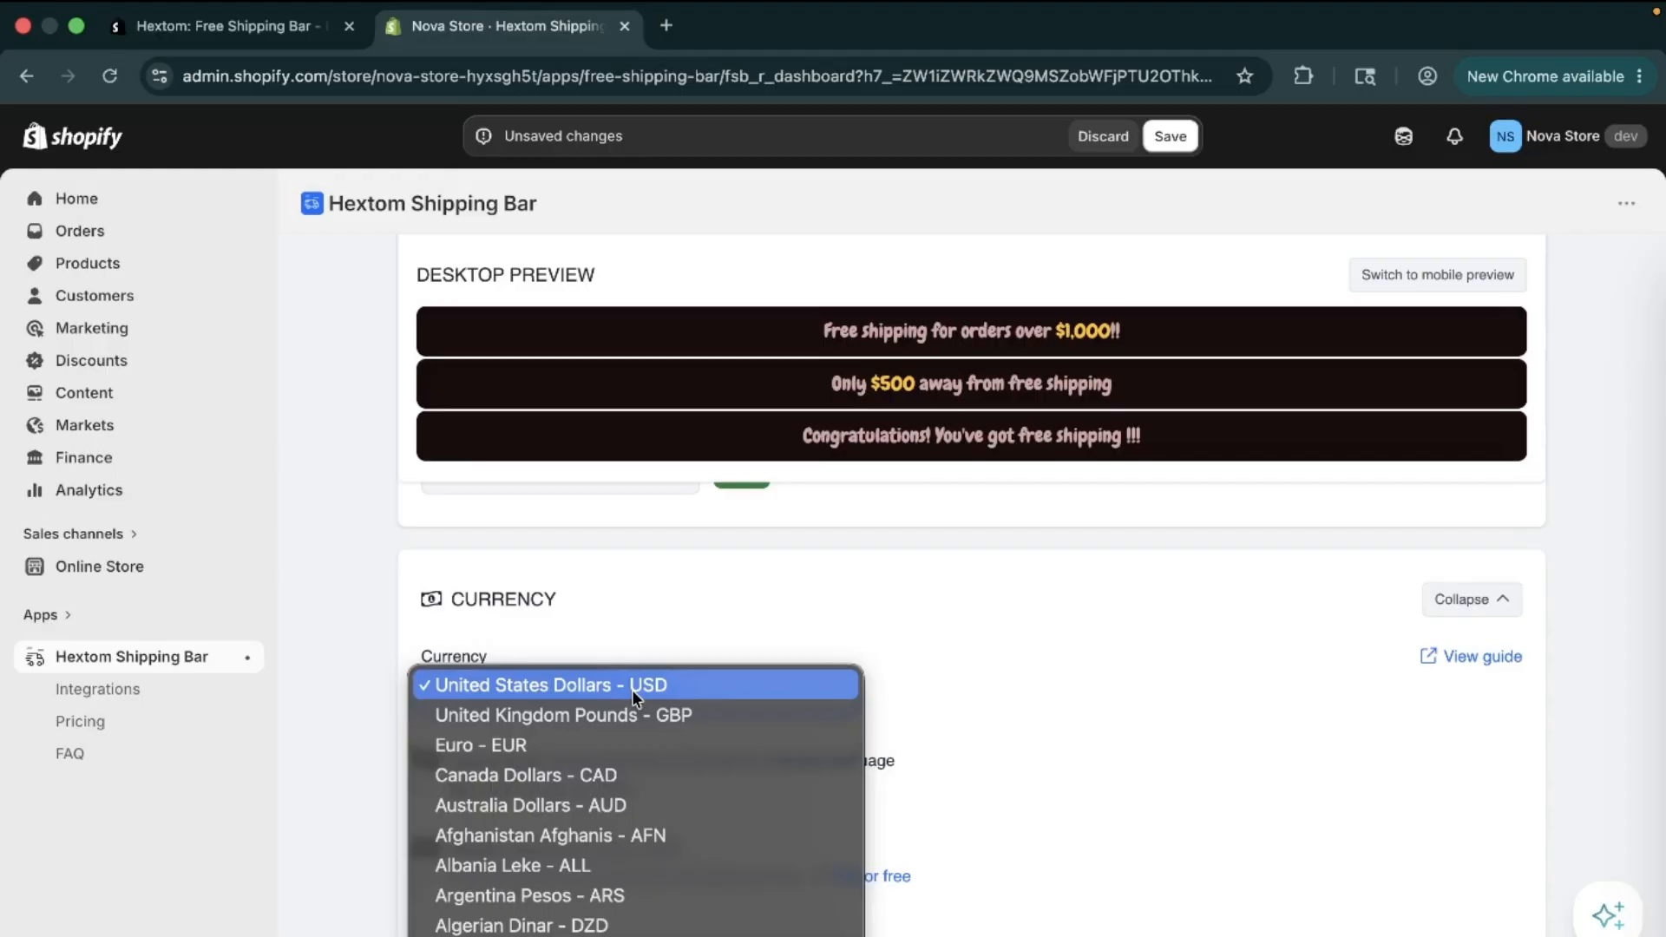
scroll(621, 833, "down", 3)
scroll(617, 894, "down", 10)
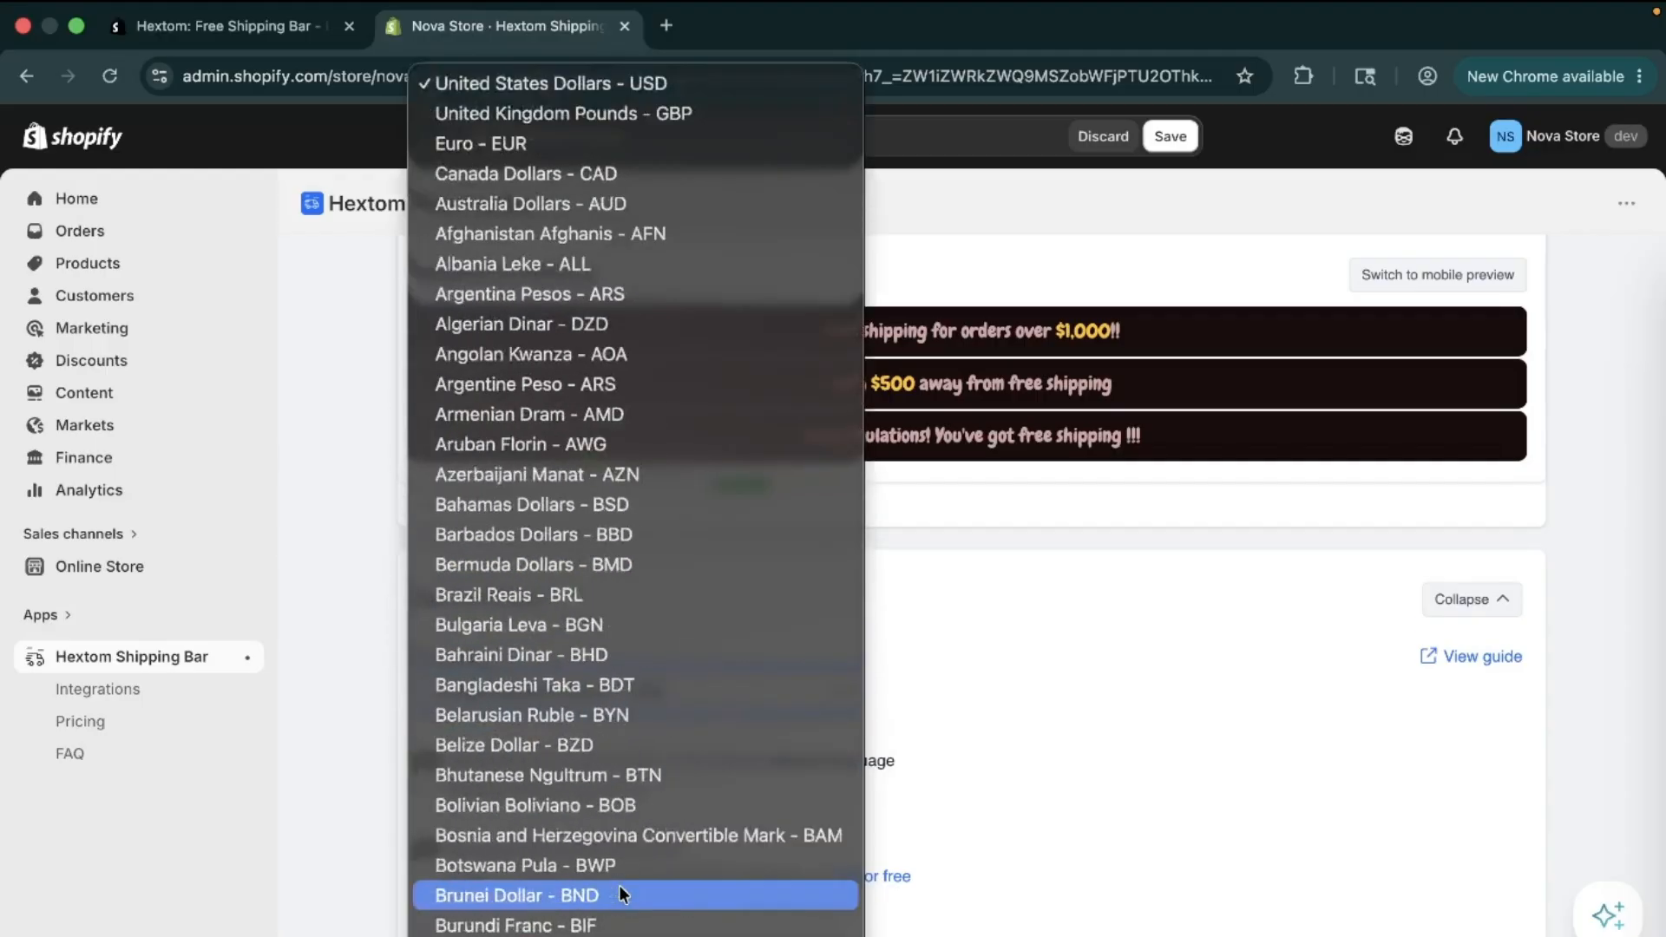
scroll(588, 916, "down", 9)
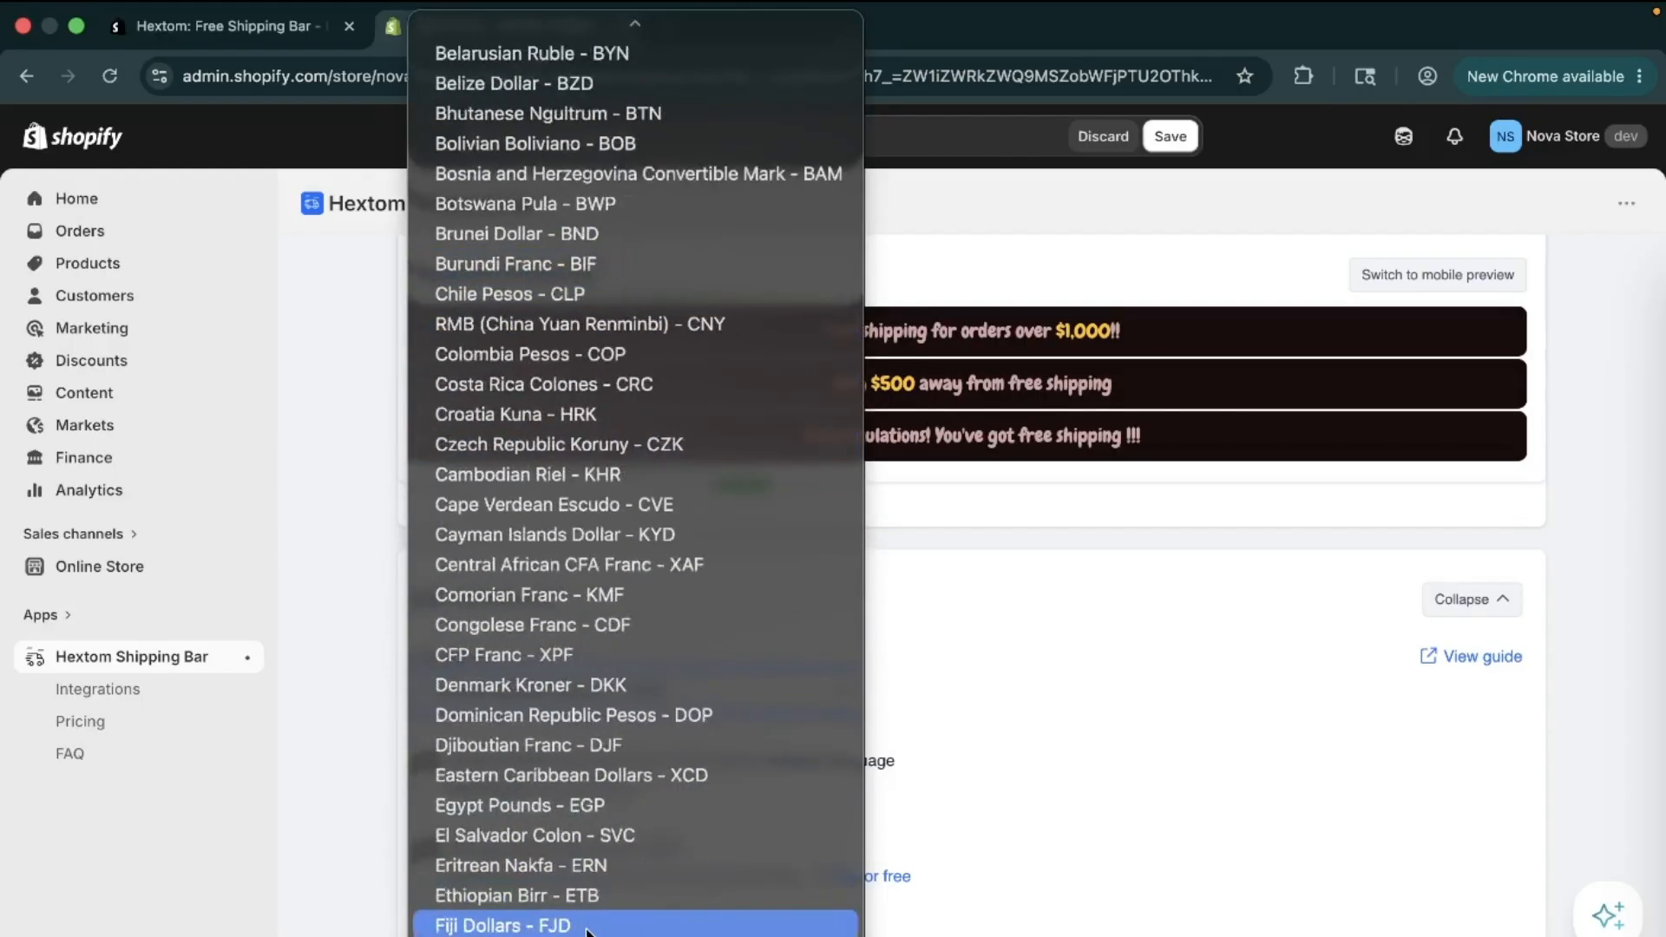
left_click(1312, 653)
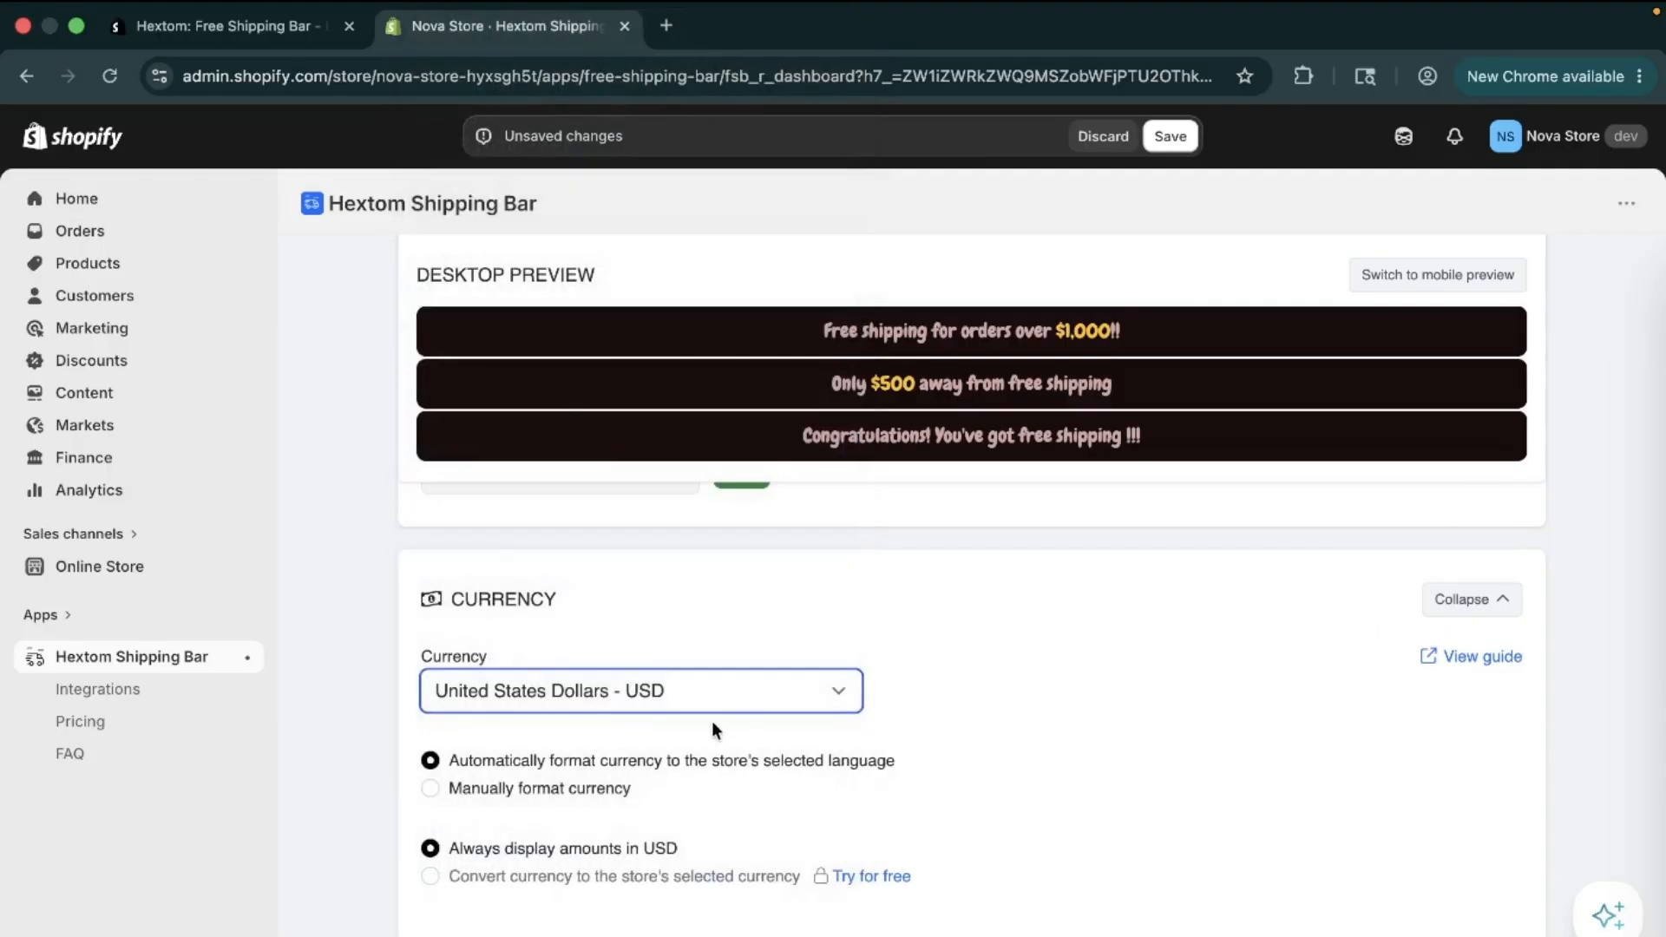
Try manual currency formatting and return to automatic formatting for the store's selected language
scroll(712, 721, "down", 2)
scroll(694, 674, "down", 1)
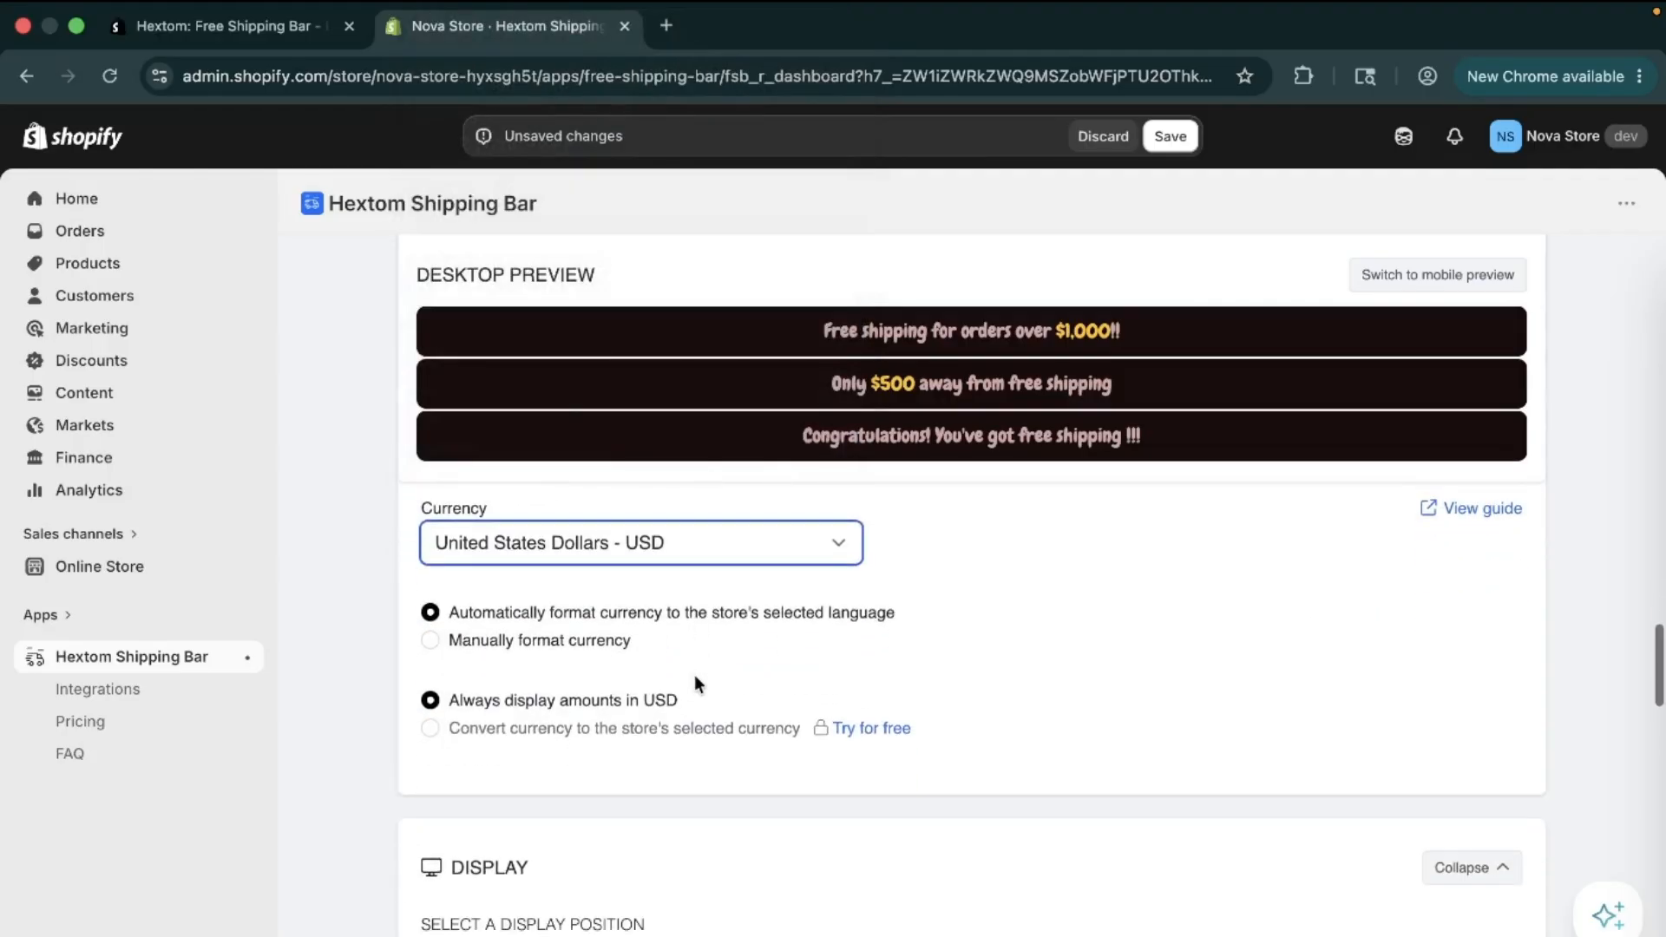
left_click(534, 647)
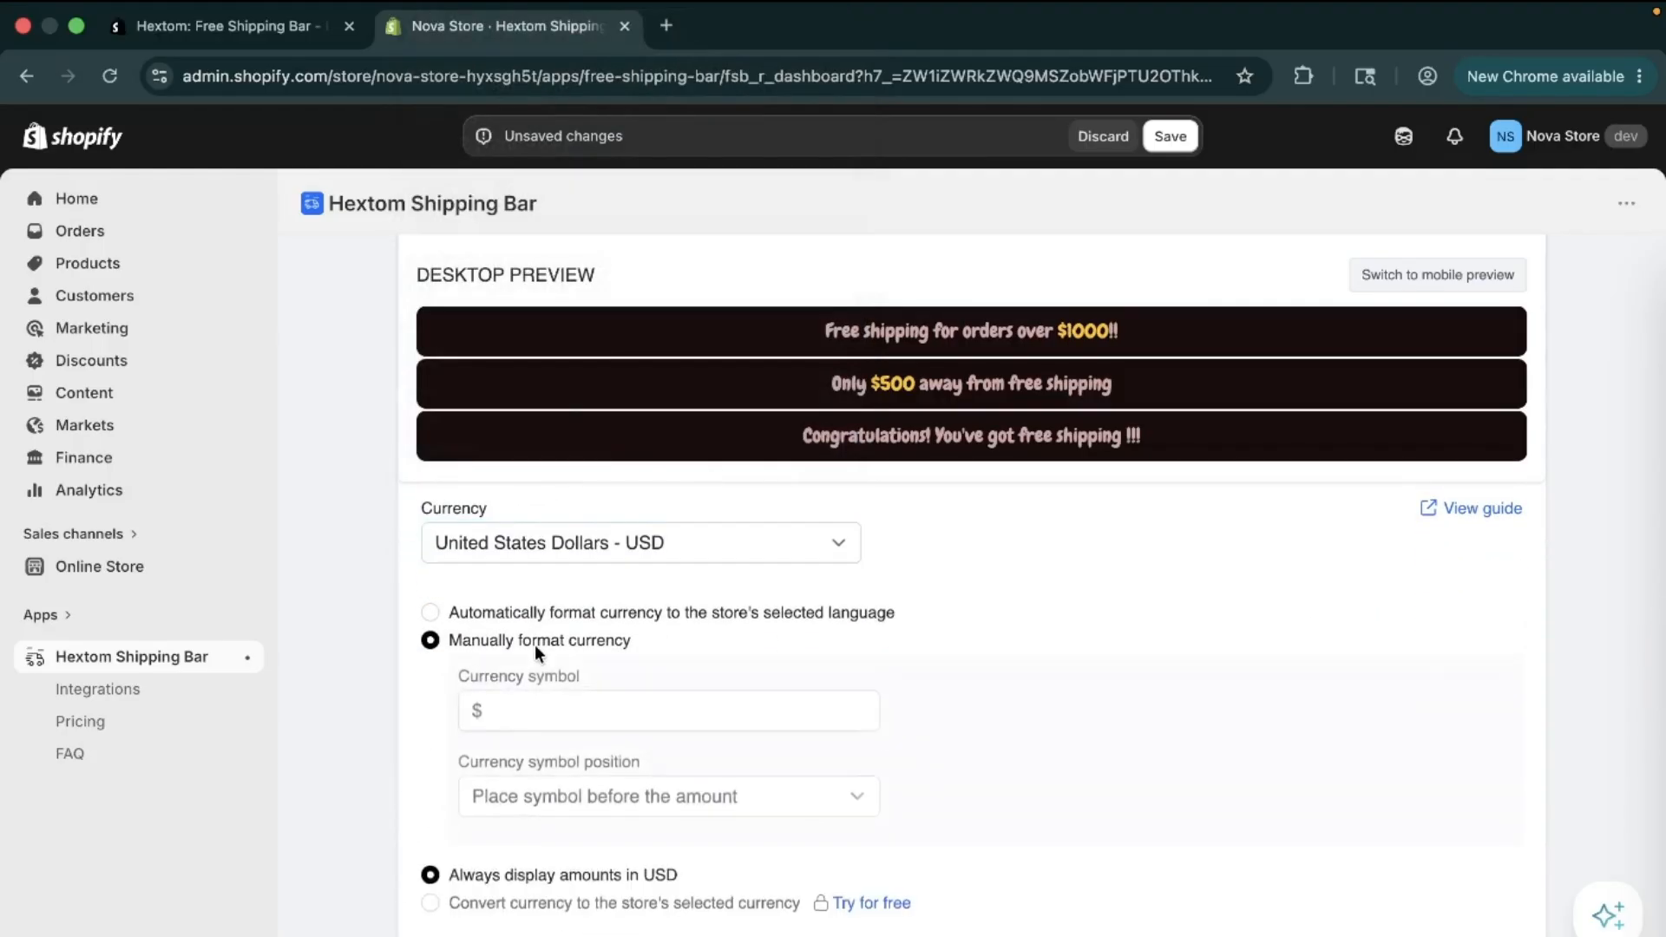
left_click(519, 613)
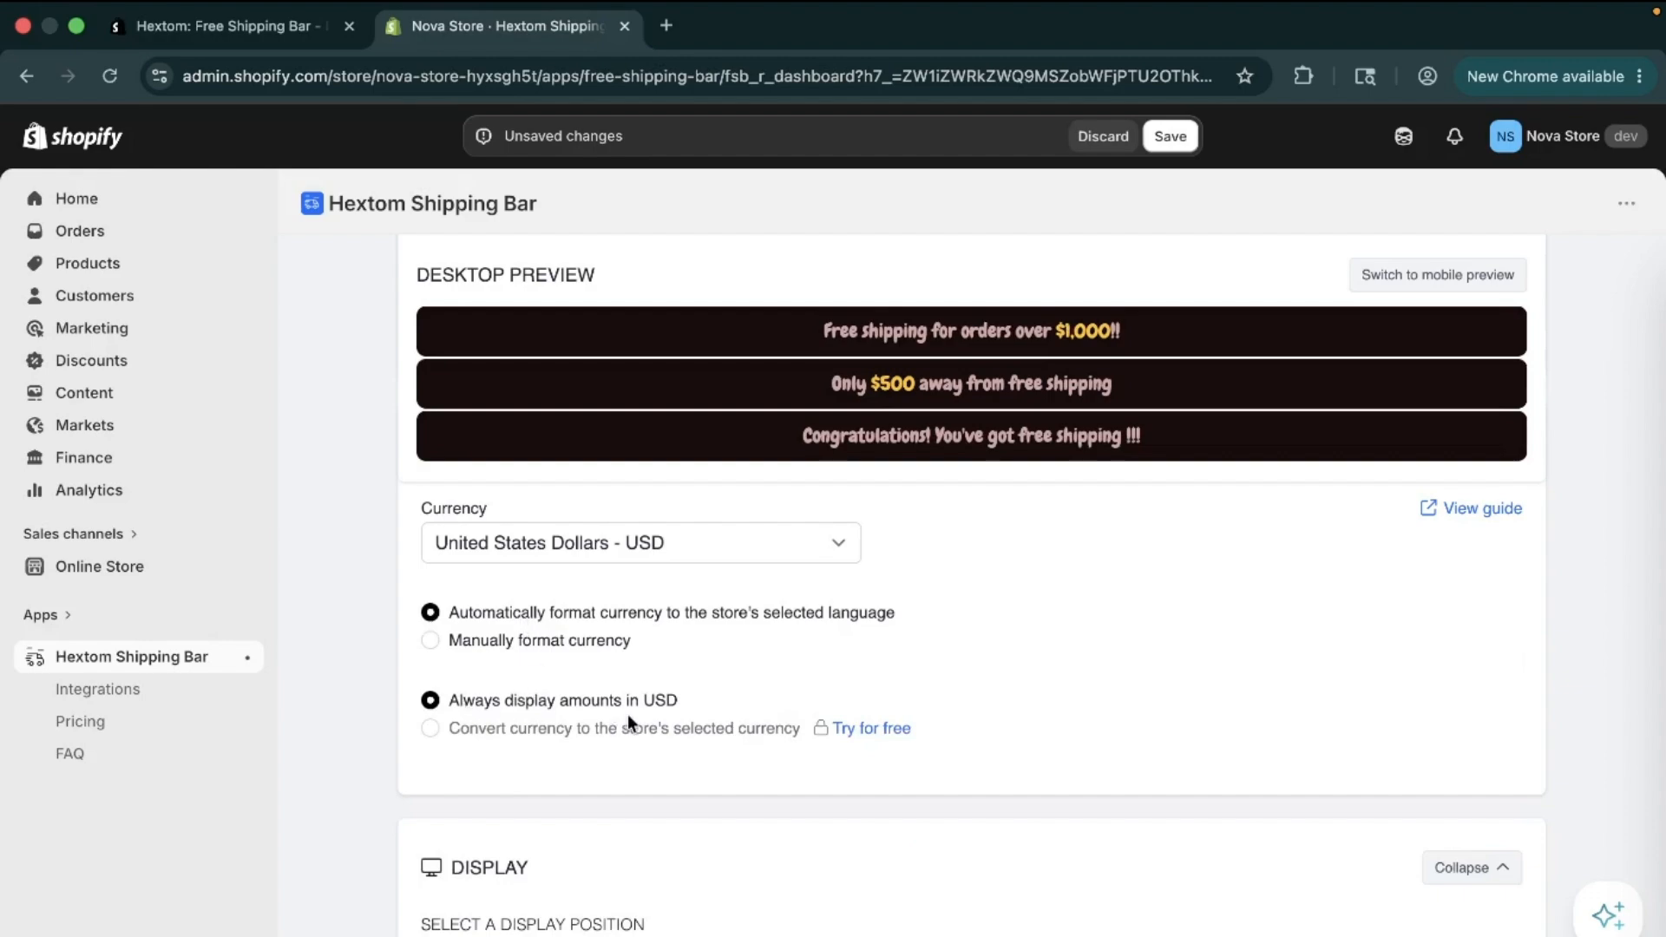
scroll(653, 715, "down", 5)
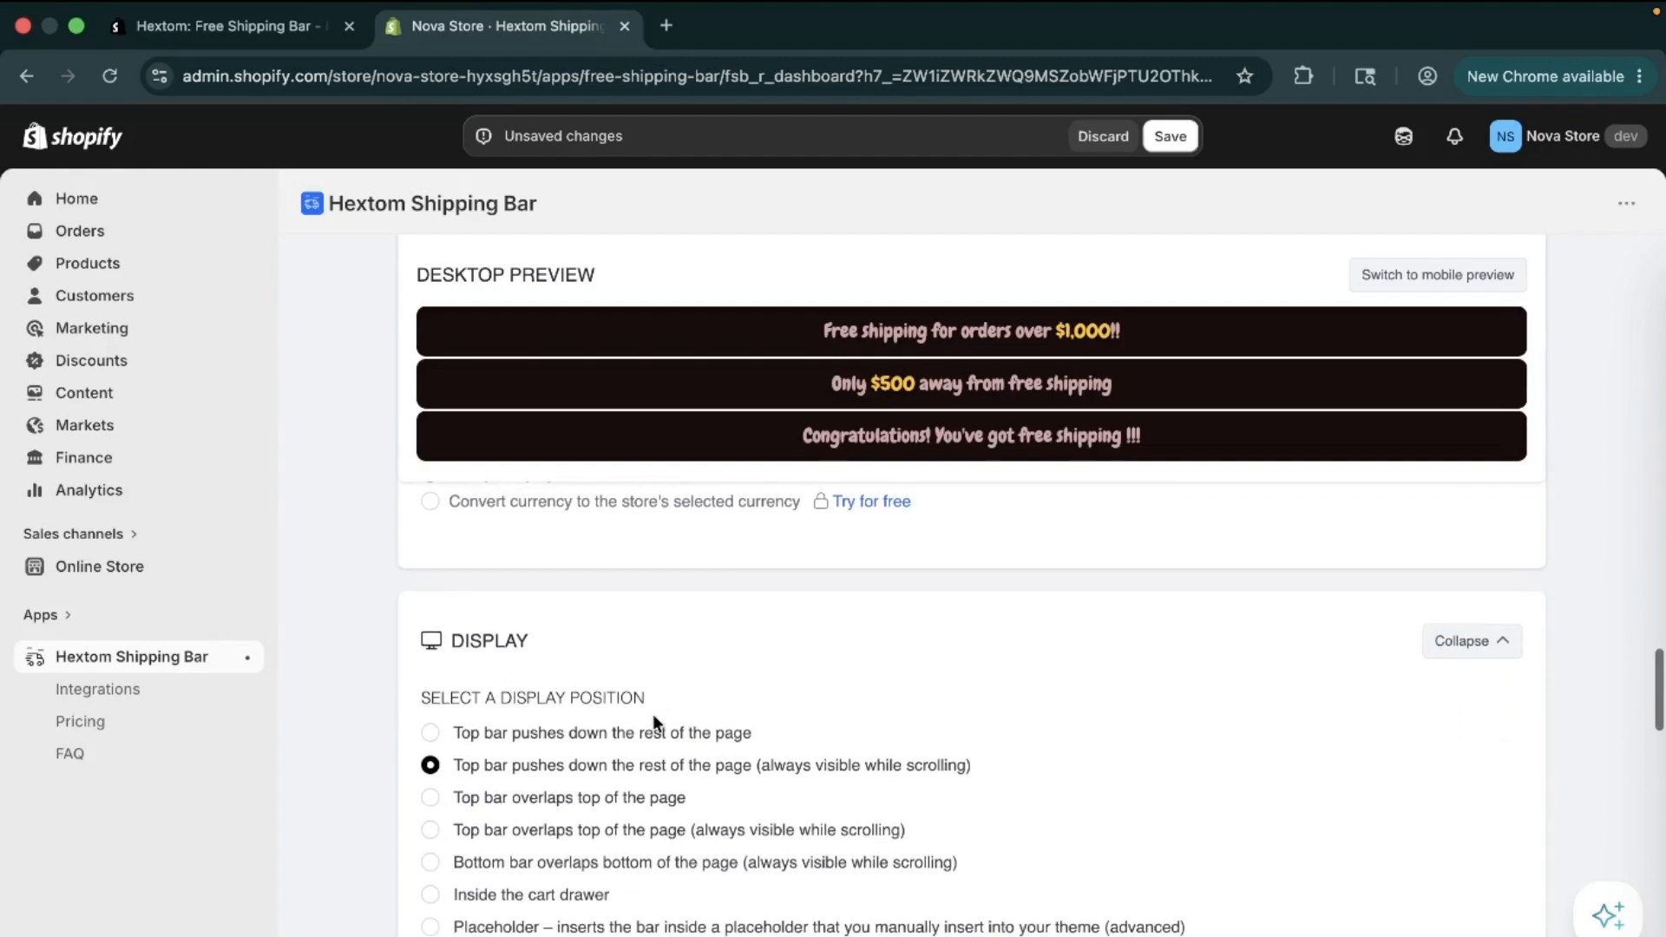
scroll(538, 529, "up", 1)
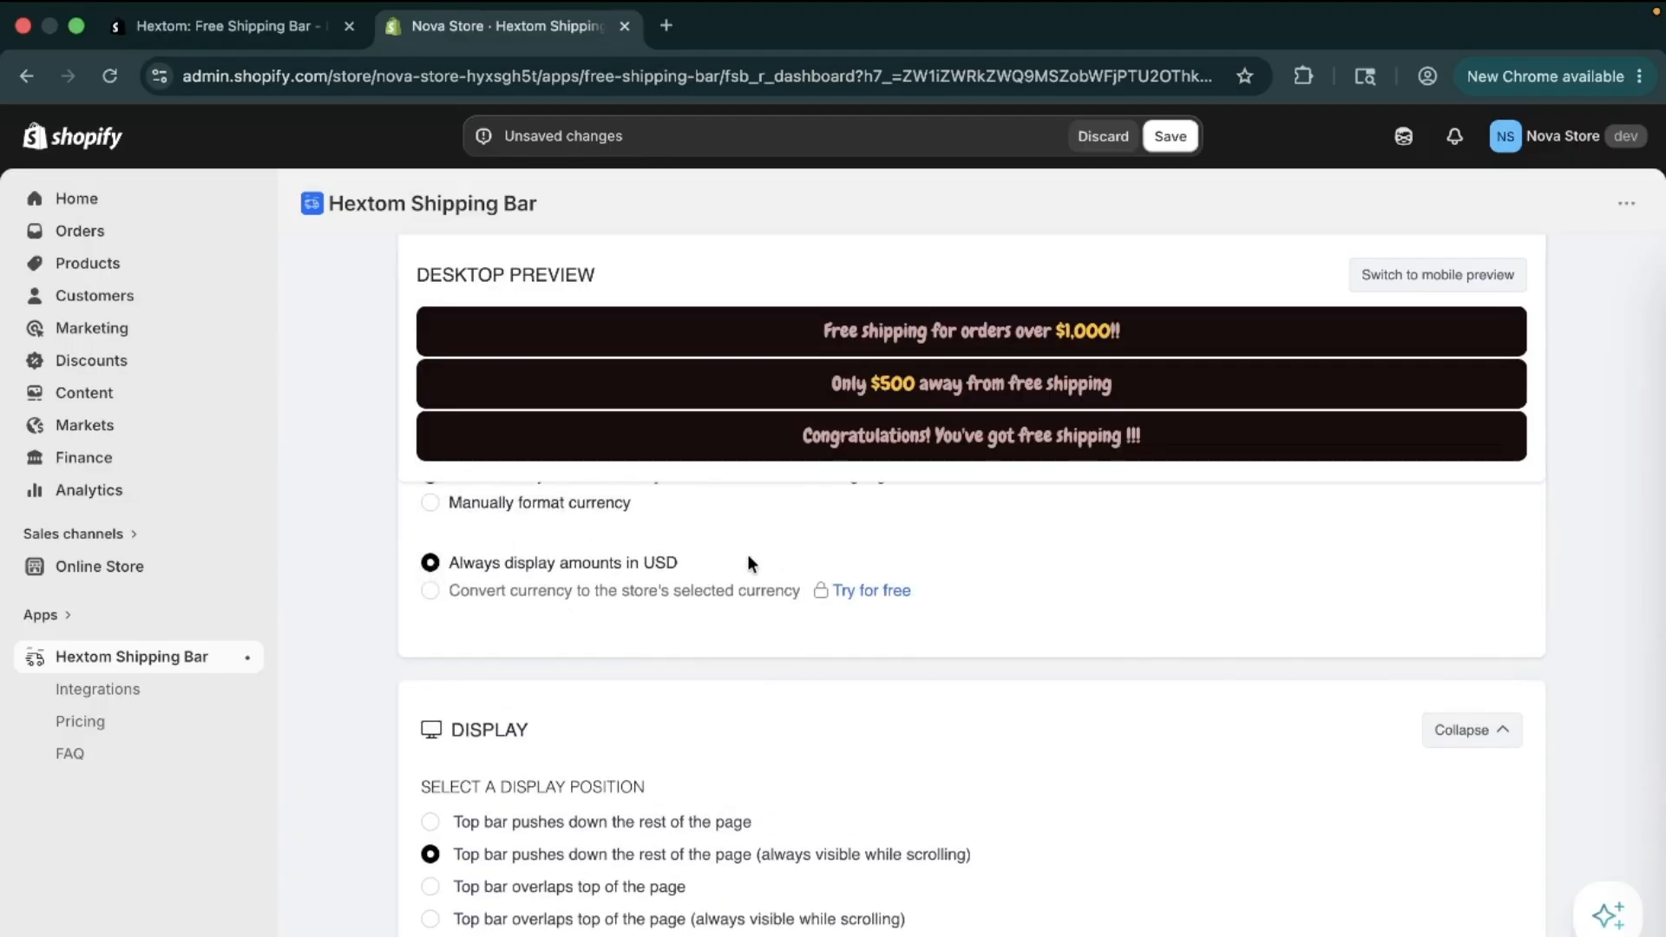
Set the bar's display position to Top bar overlaps top of the page (always visible while scrolling)
scroll(738, 576, "down", 4)
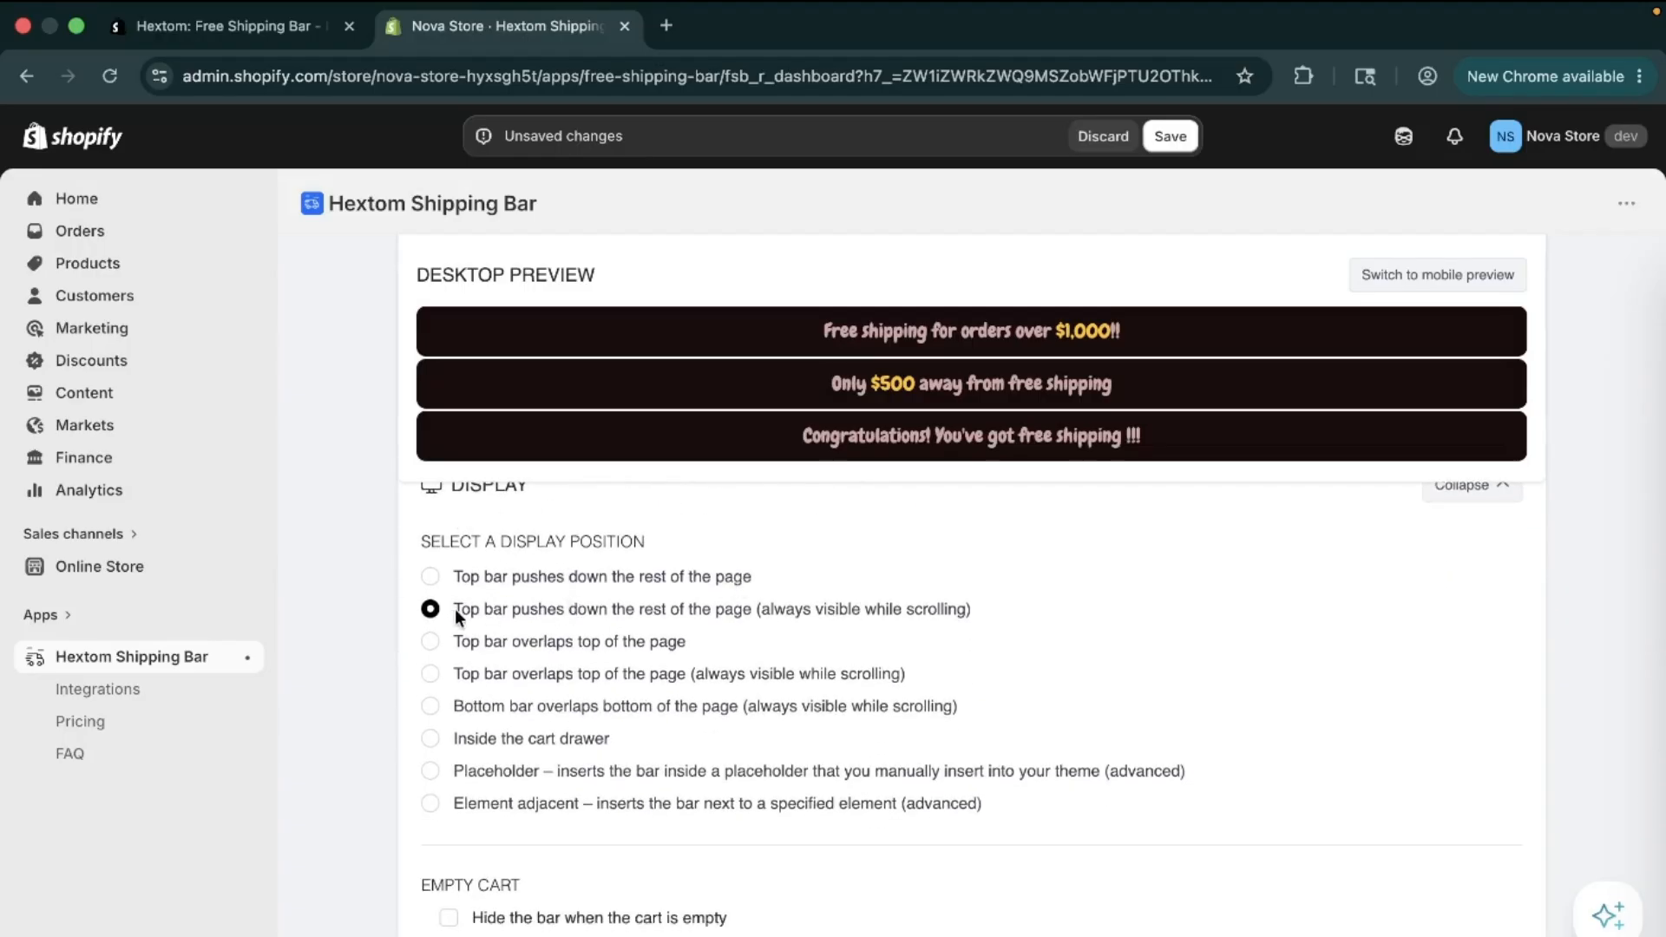
scroll(553, 618, "up", 1)
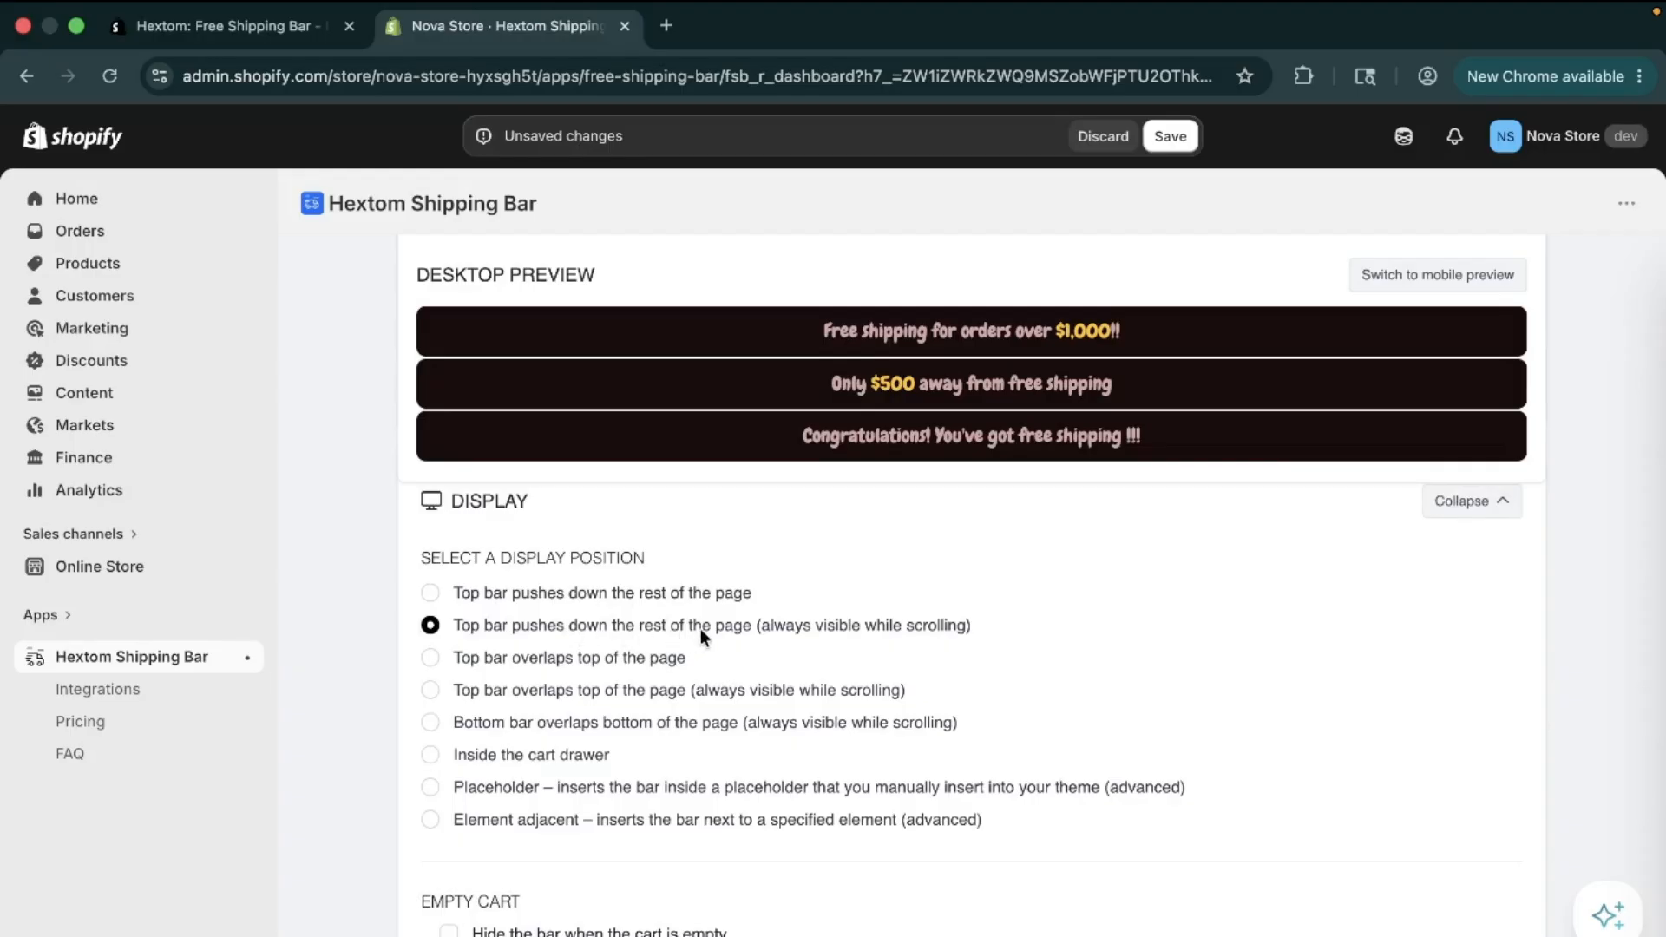
scroll(701, 626, "down", 1)
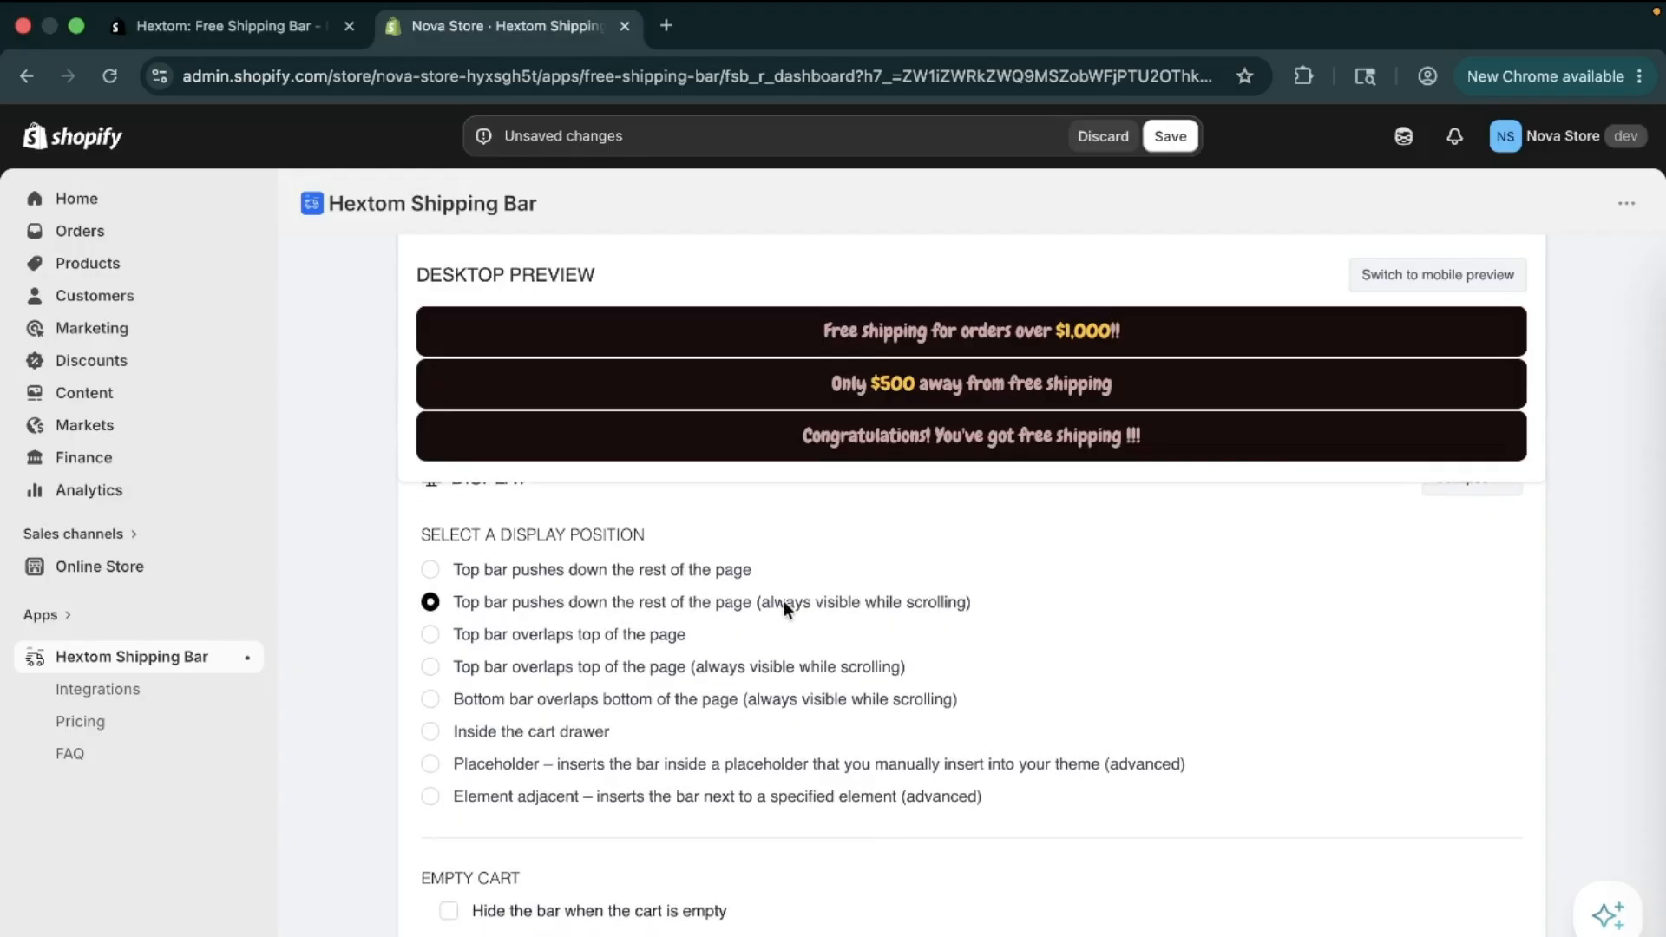
scroll(573, 758, "down", 2)
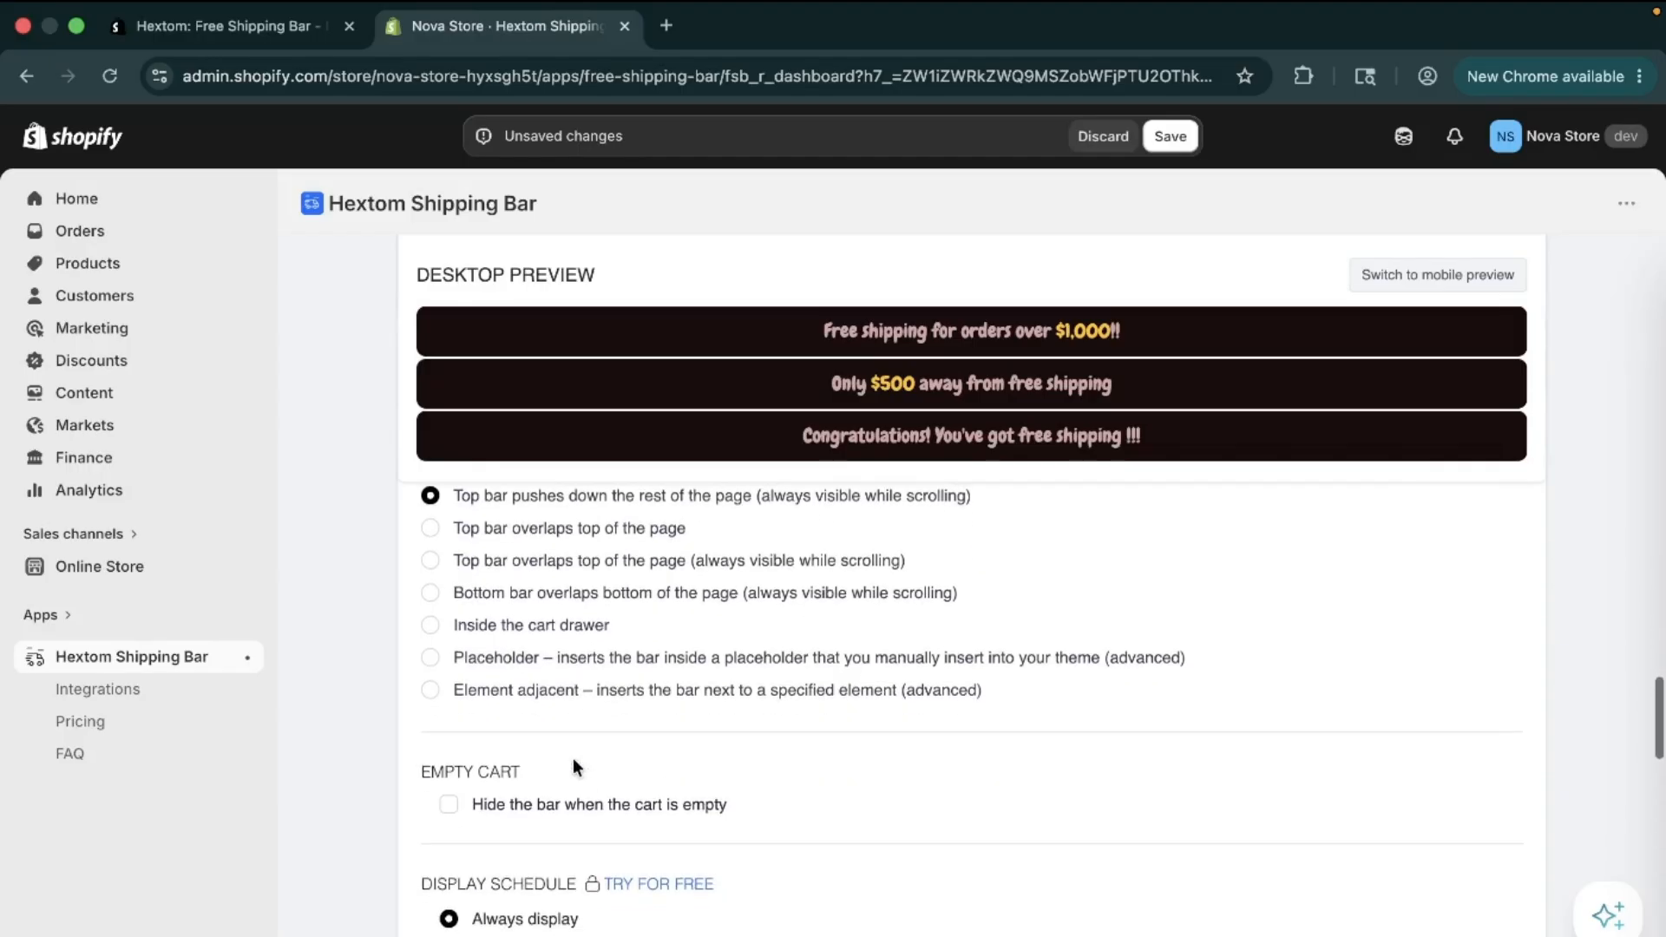
scroll(573, 758, "up", 2)
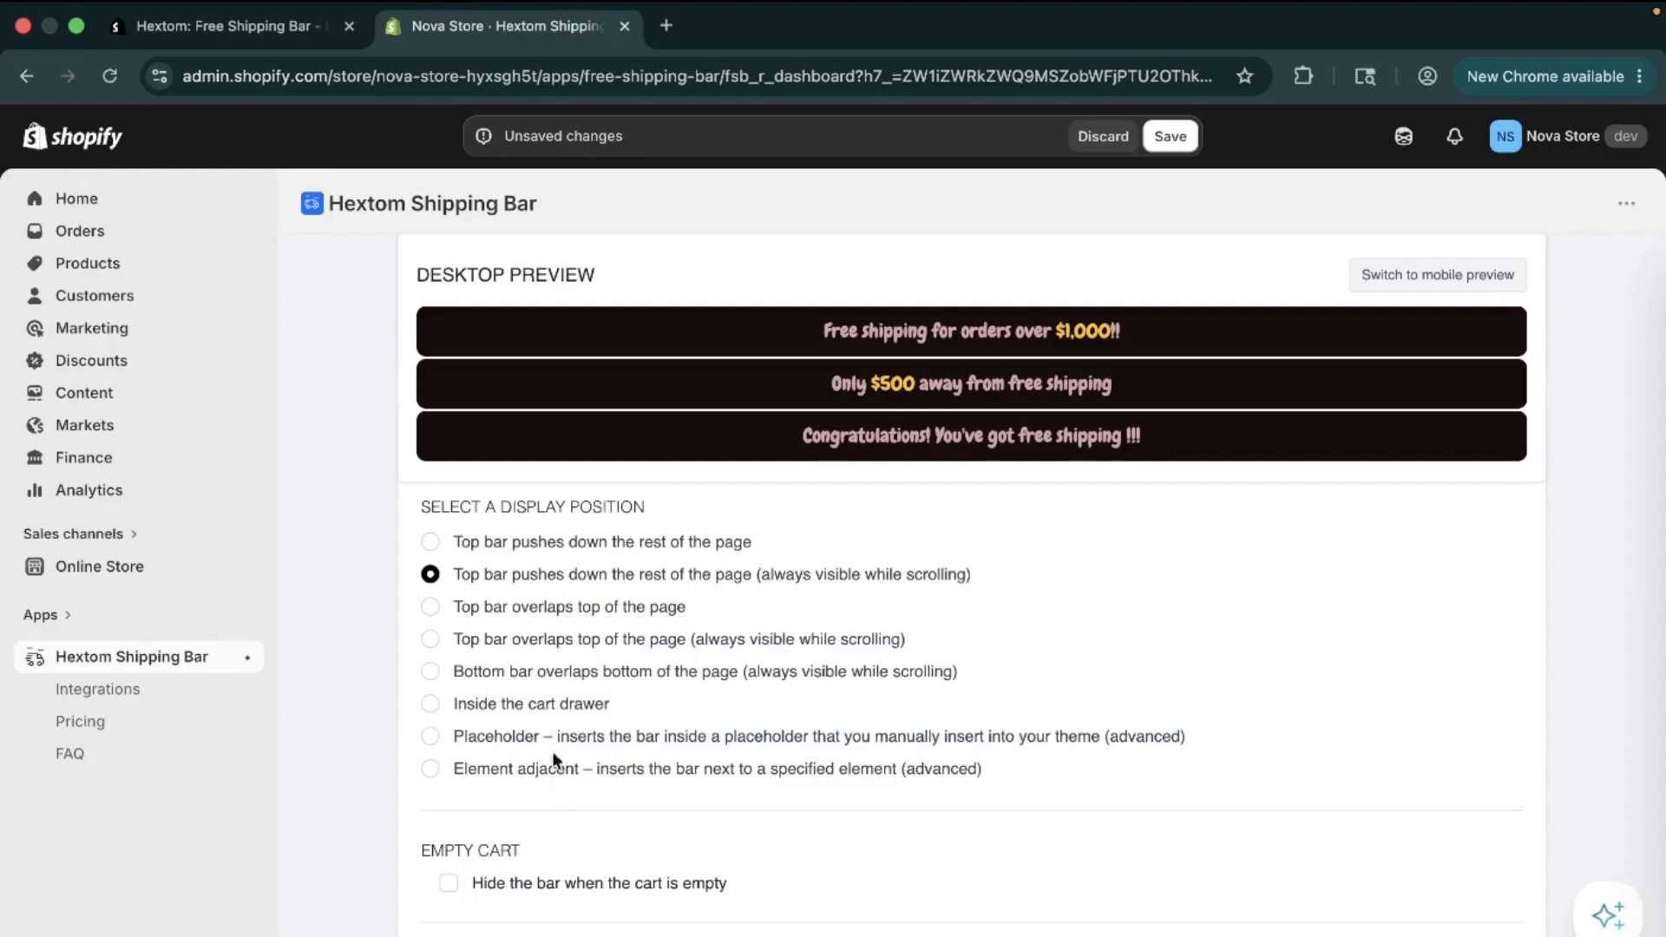
left_click(550, 602)
scroll(631, 637, "down", 2)
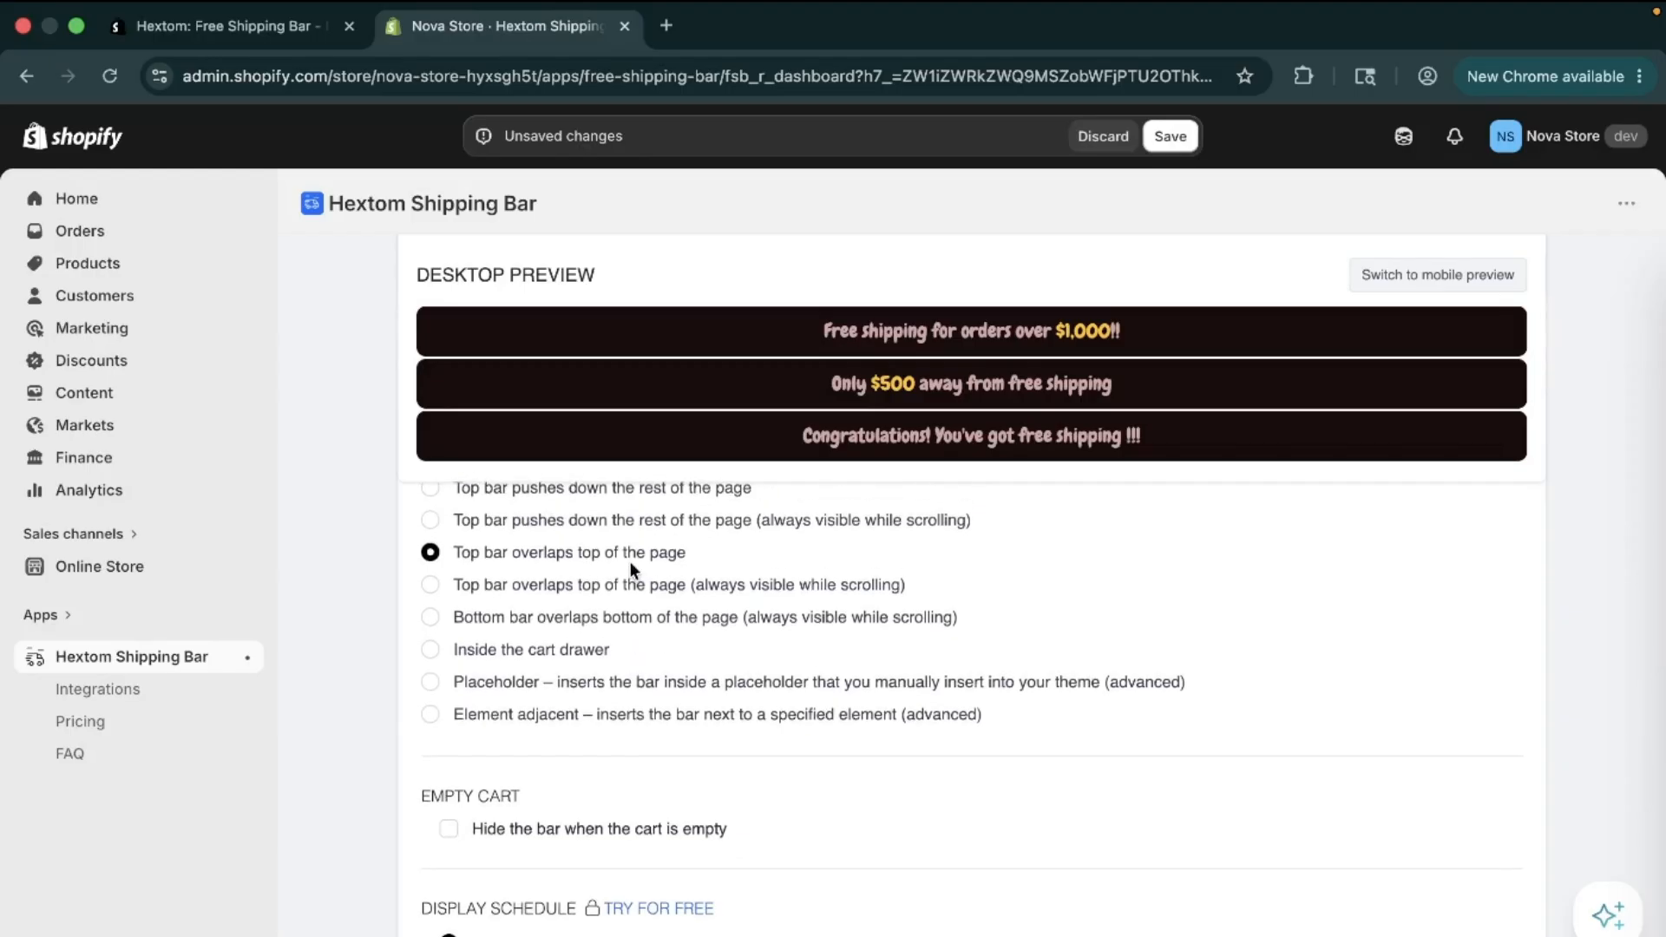
scroll(630, 560, "down", 3)
scroll(630, 561, "up", 3)
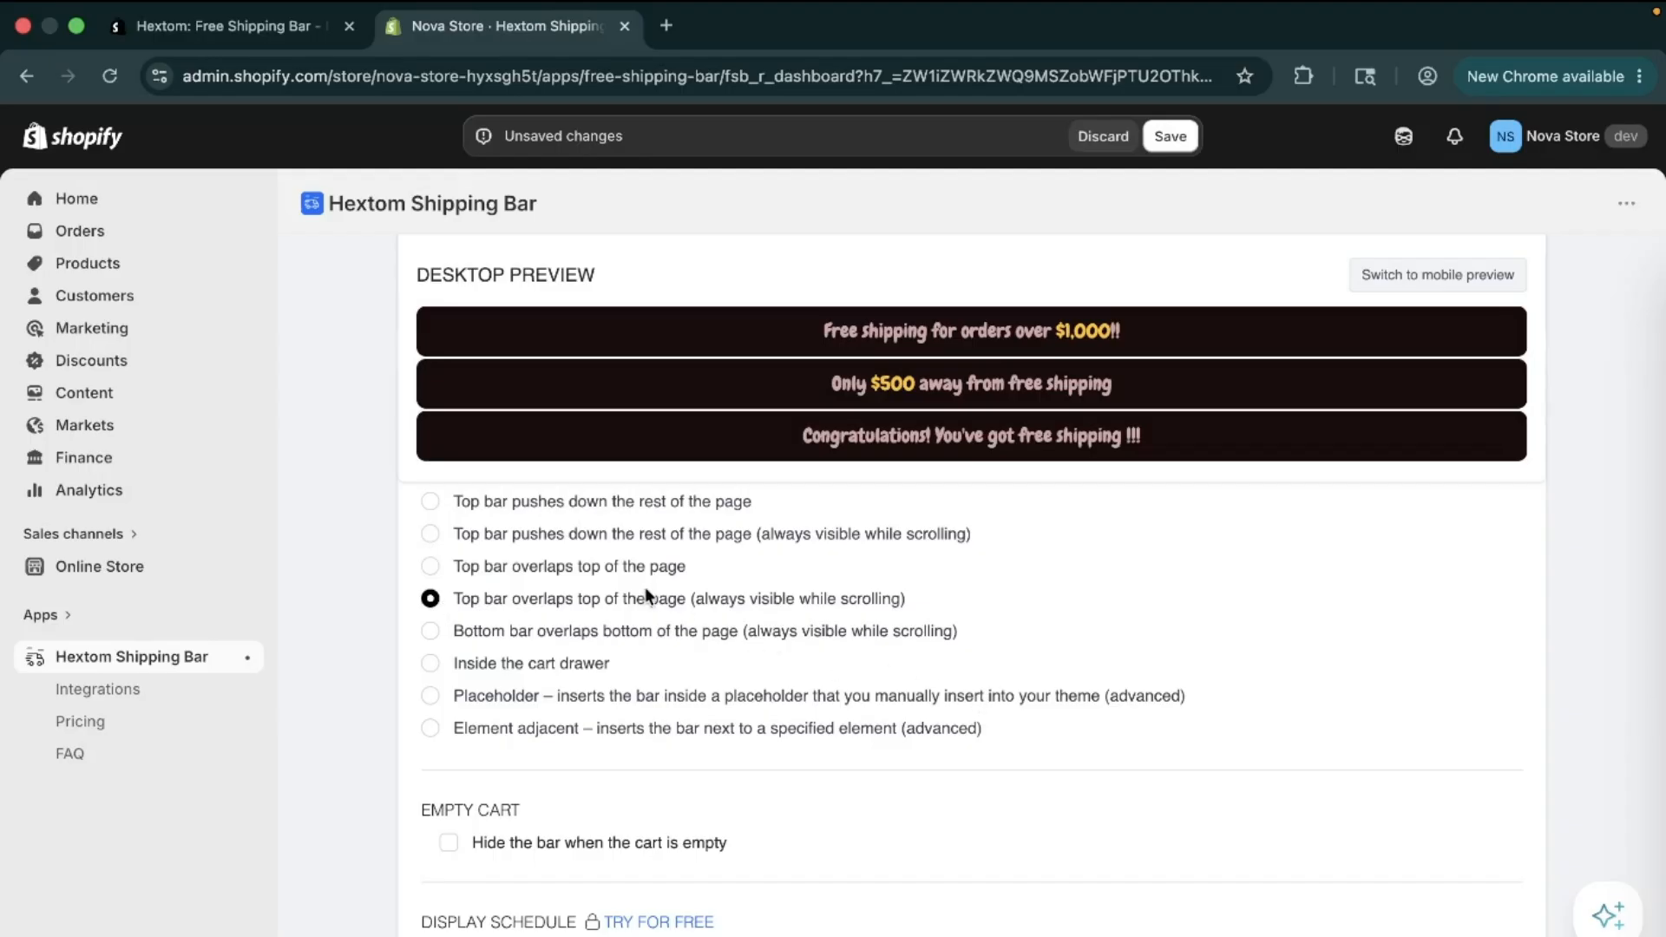
Hide the bar when the cart is empty and check the display schedule options
scroll(602, 603, "down", 3)
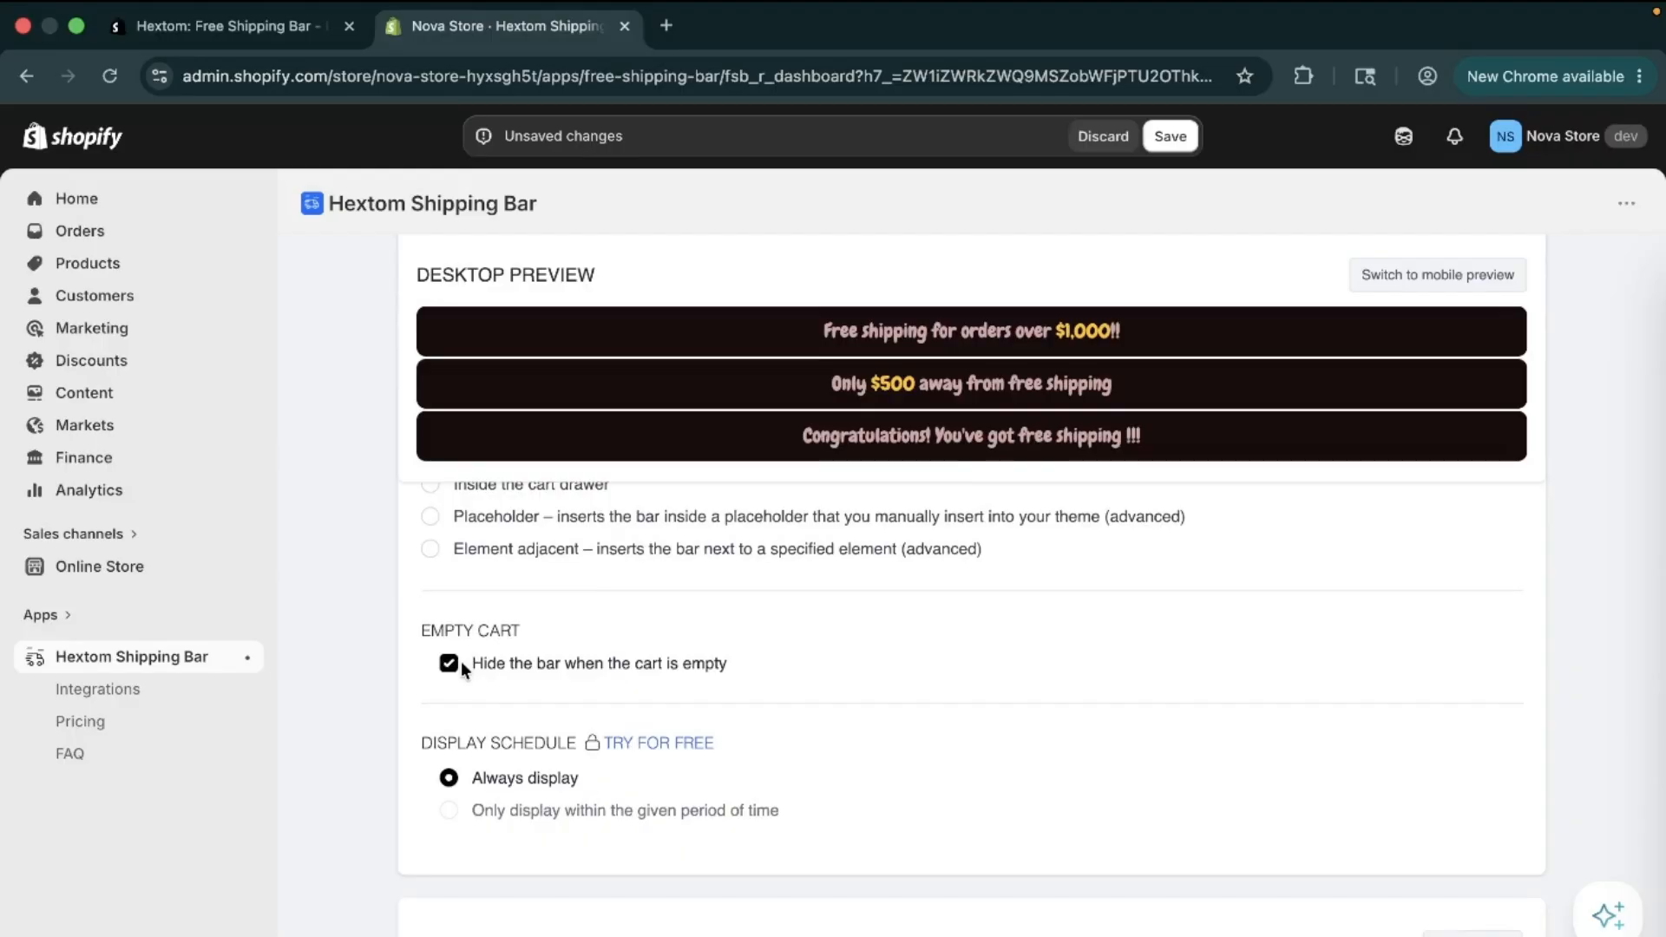
scroll(461, 661, "down", 4)
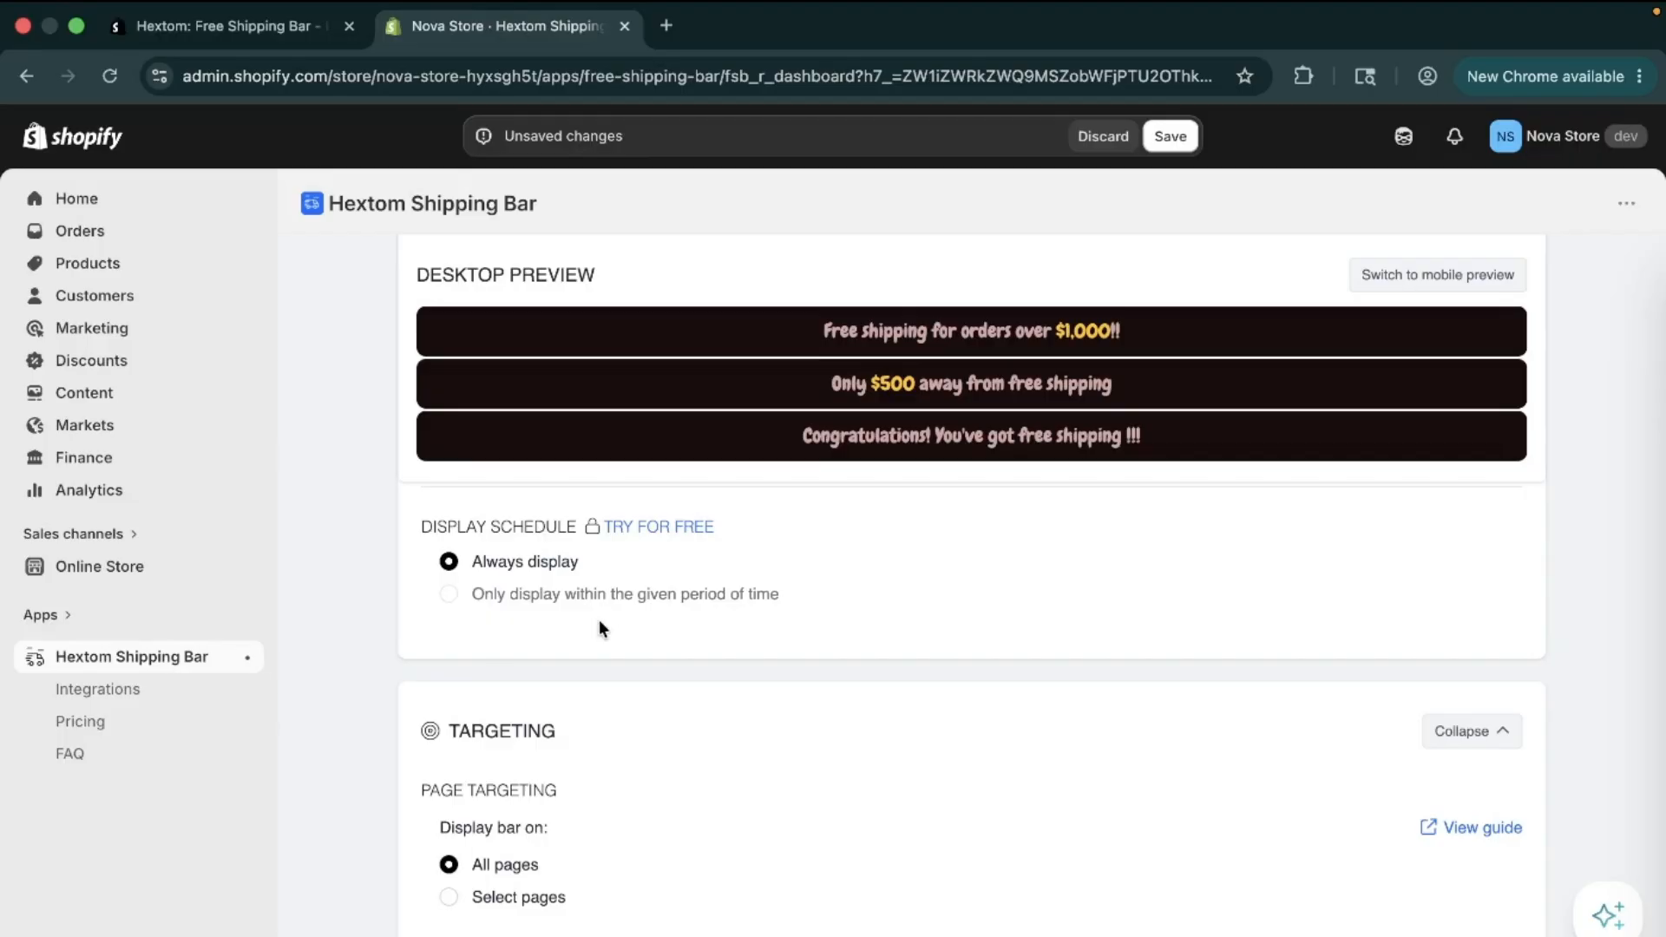
Limit the bar's page targeting to select pages: Homepage, Product pages and Collection pages
scroll(713, 606, "down", 3)
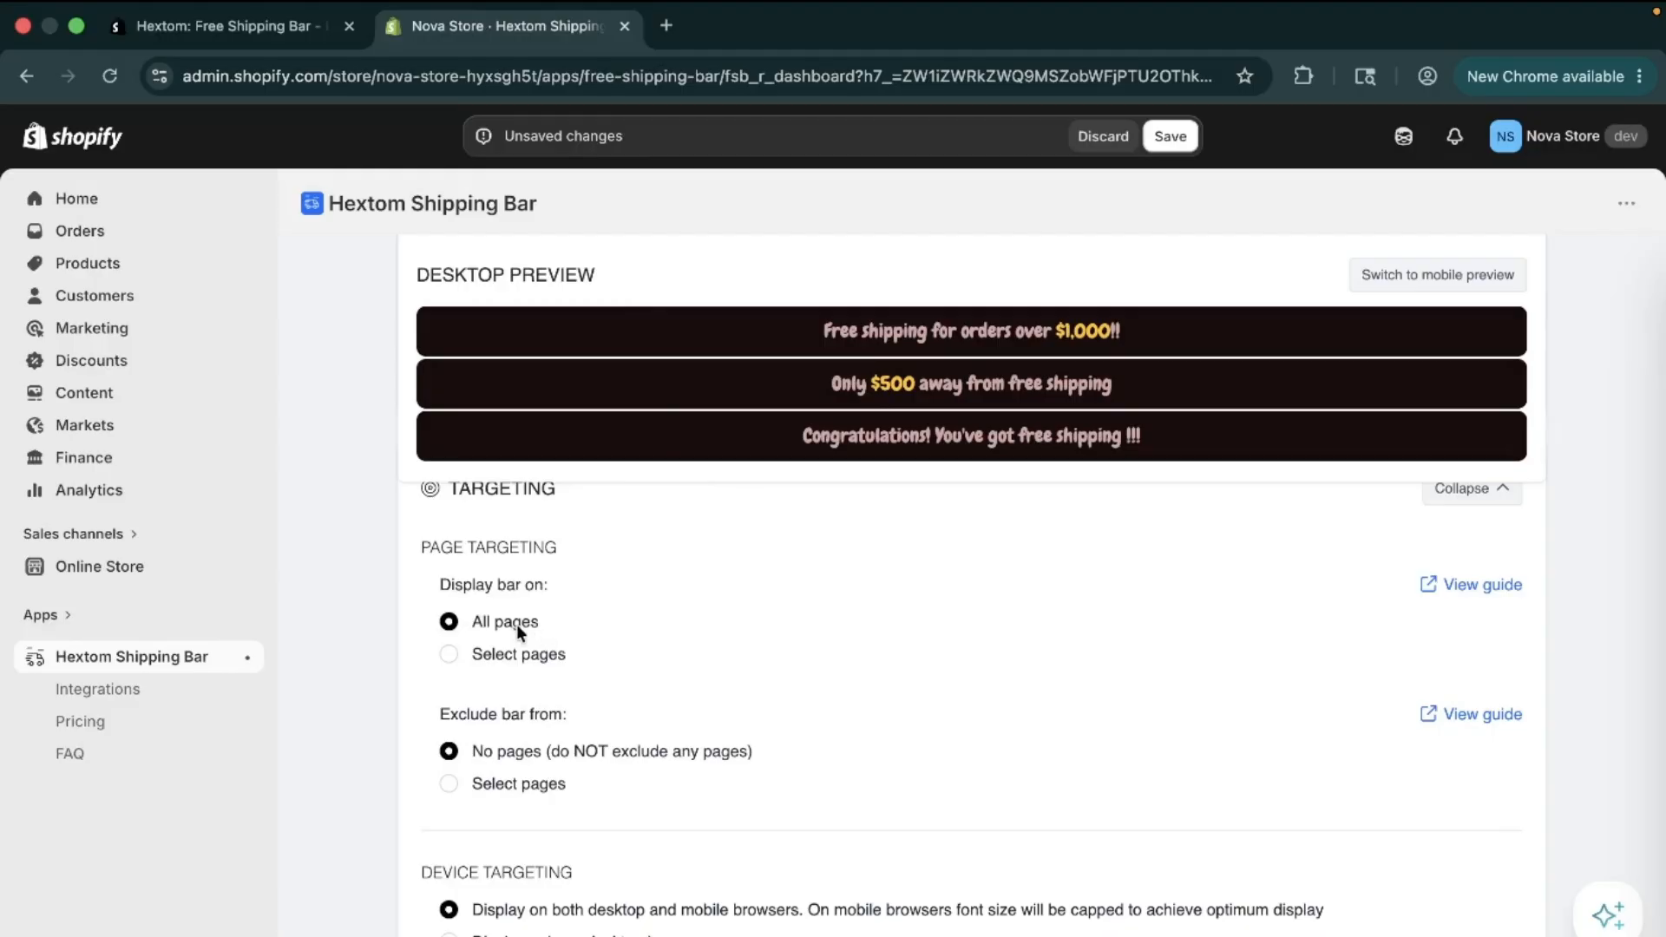
left_click(531, 658)
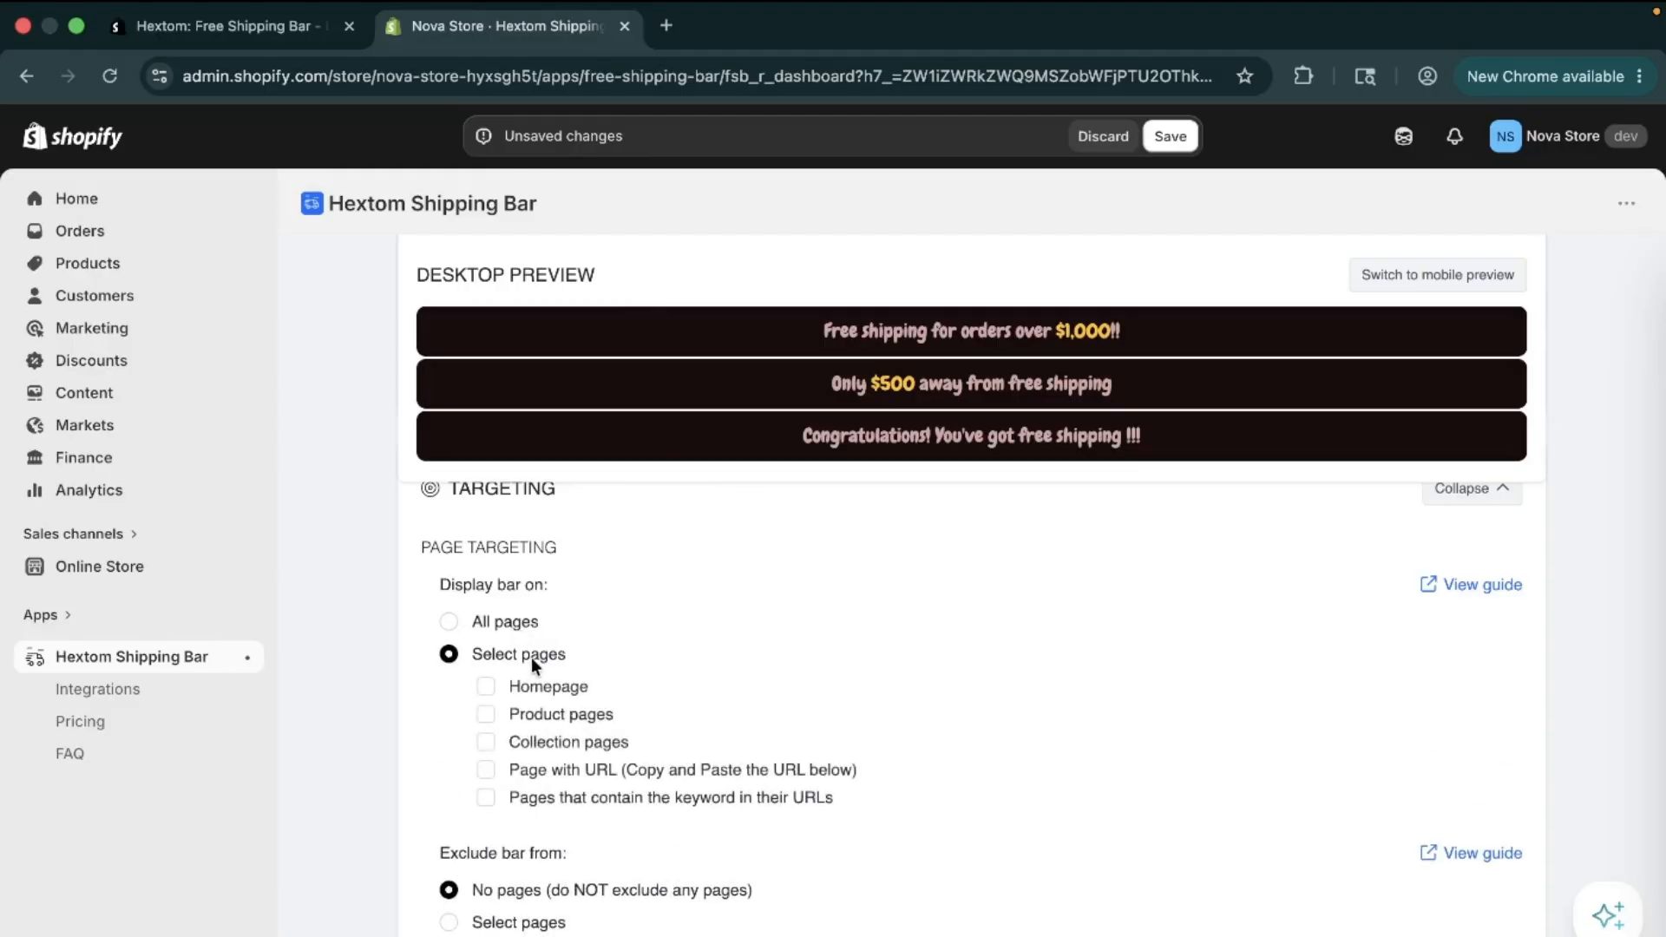
left_click(540, 695)
left_click(542, 712)
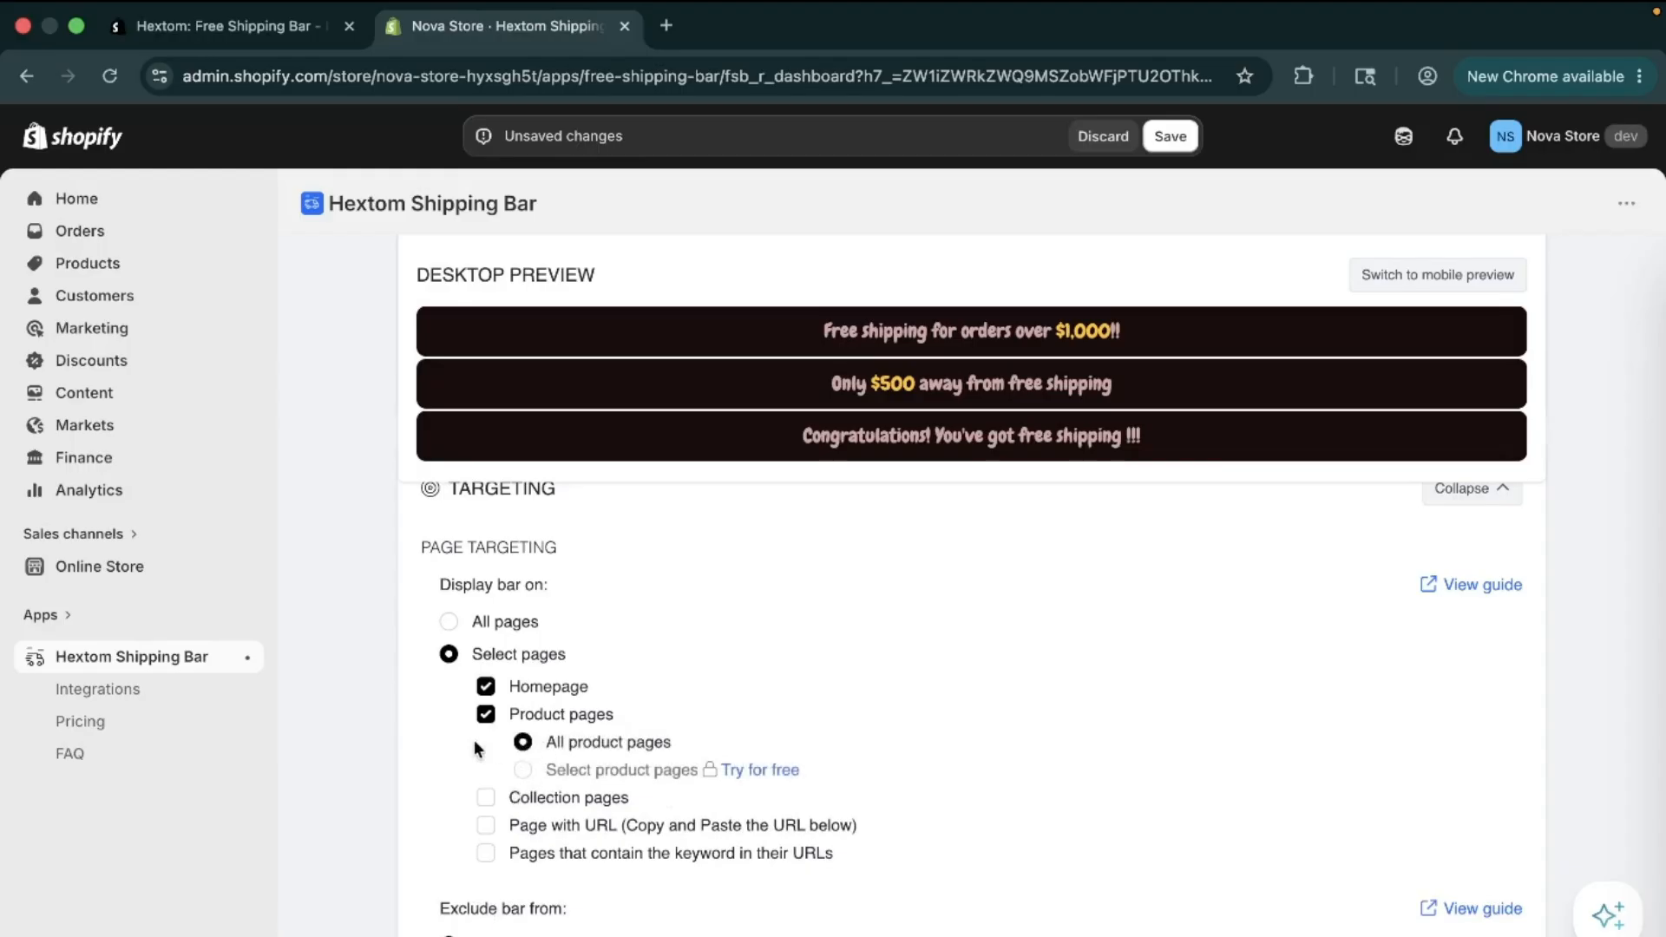
left_click(554, 796)
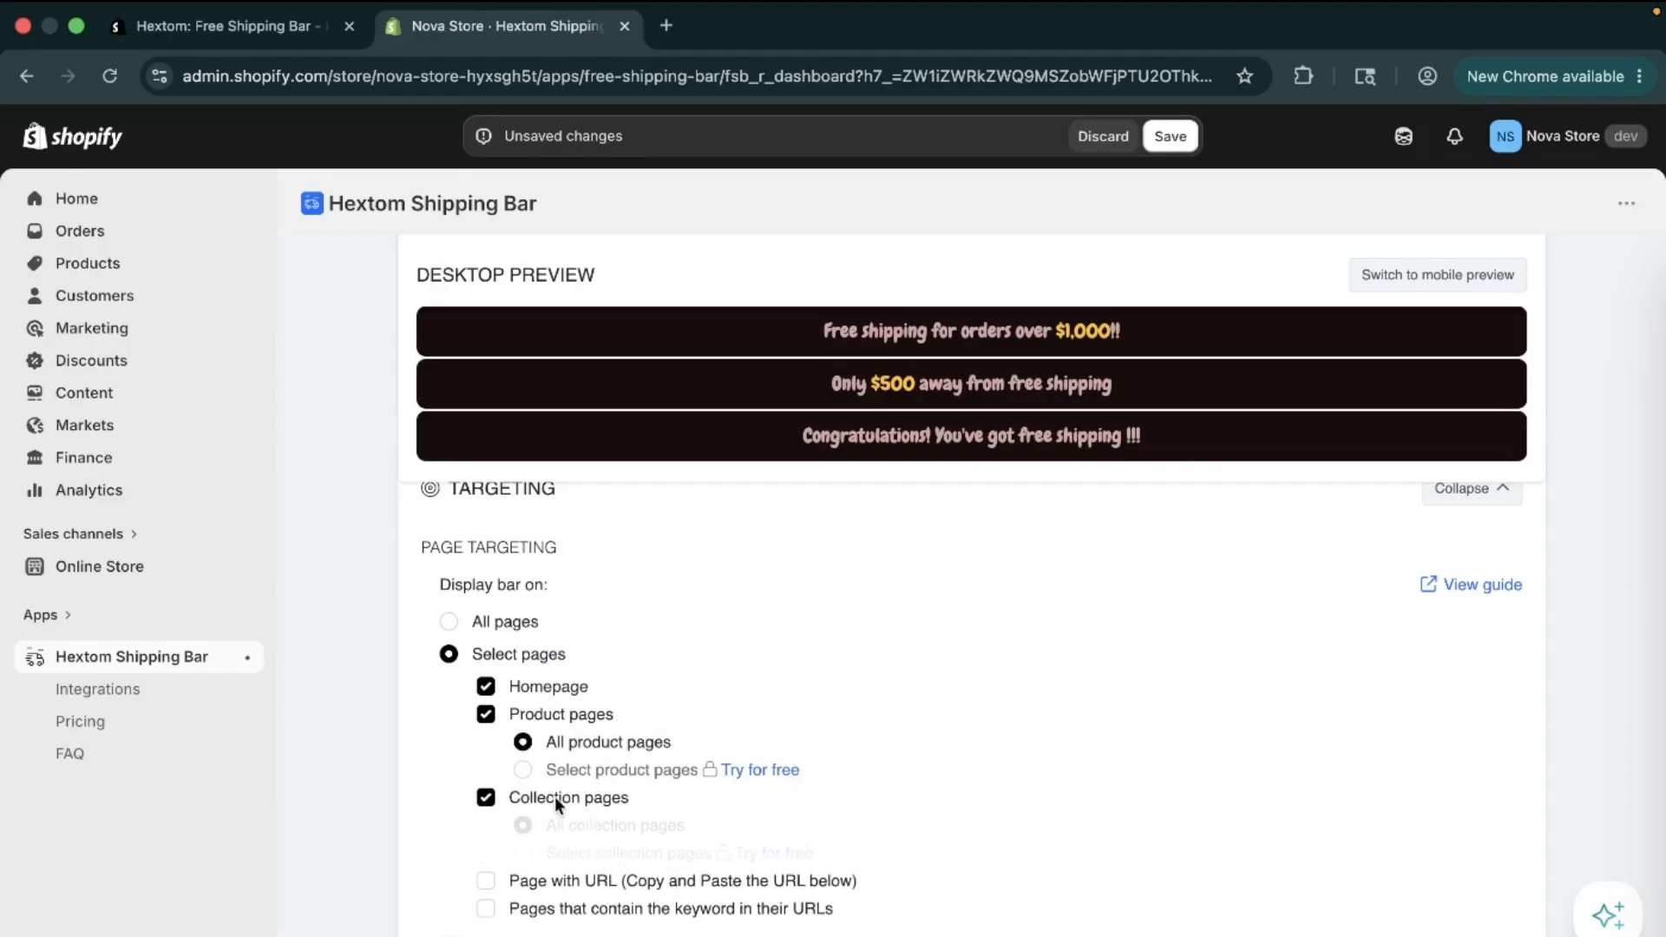
Check which pages the bar can be excluded from and keep No pages (do NOT exclude any pages)
scroll(1015, 822, "down", 3)
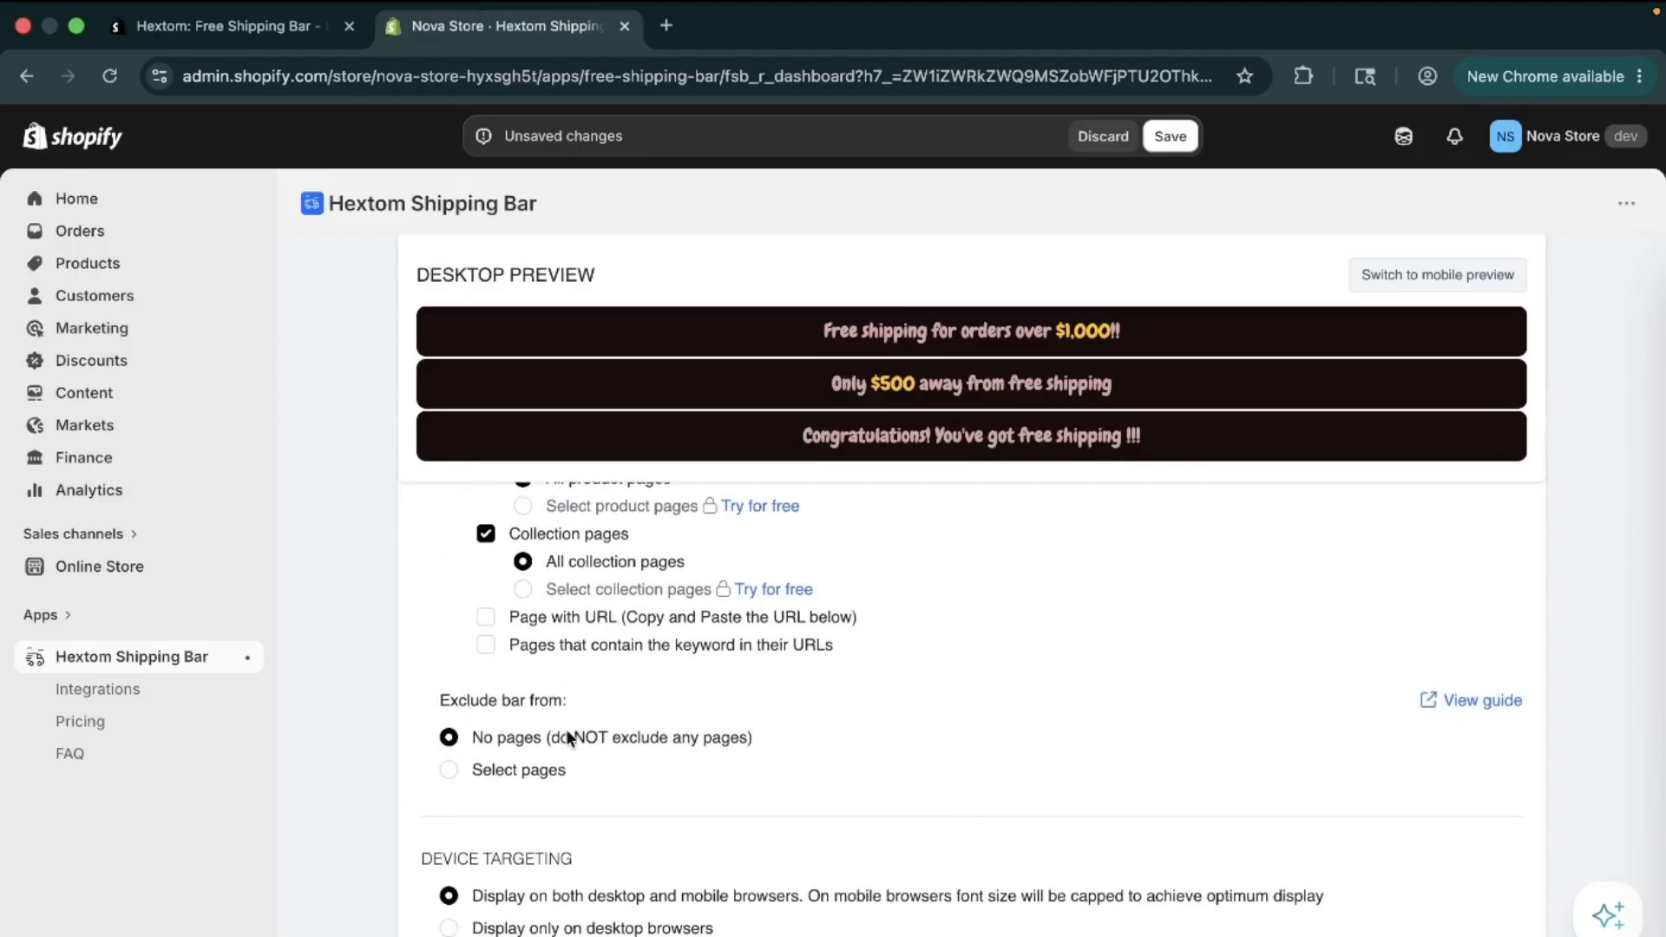
left_click(505, 769)
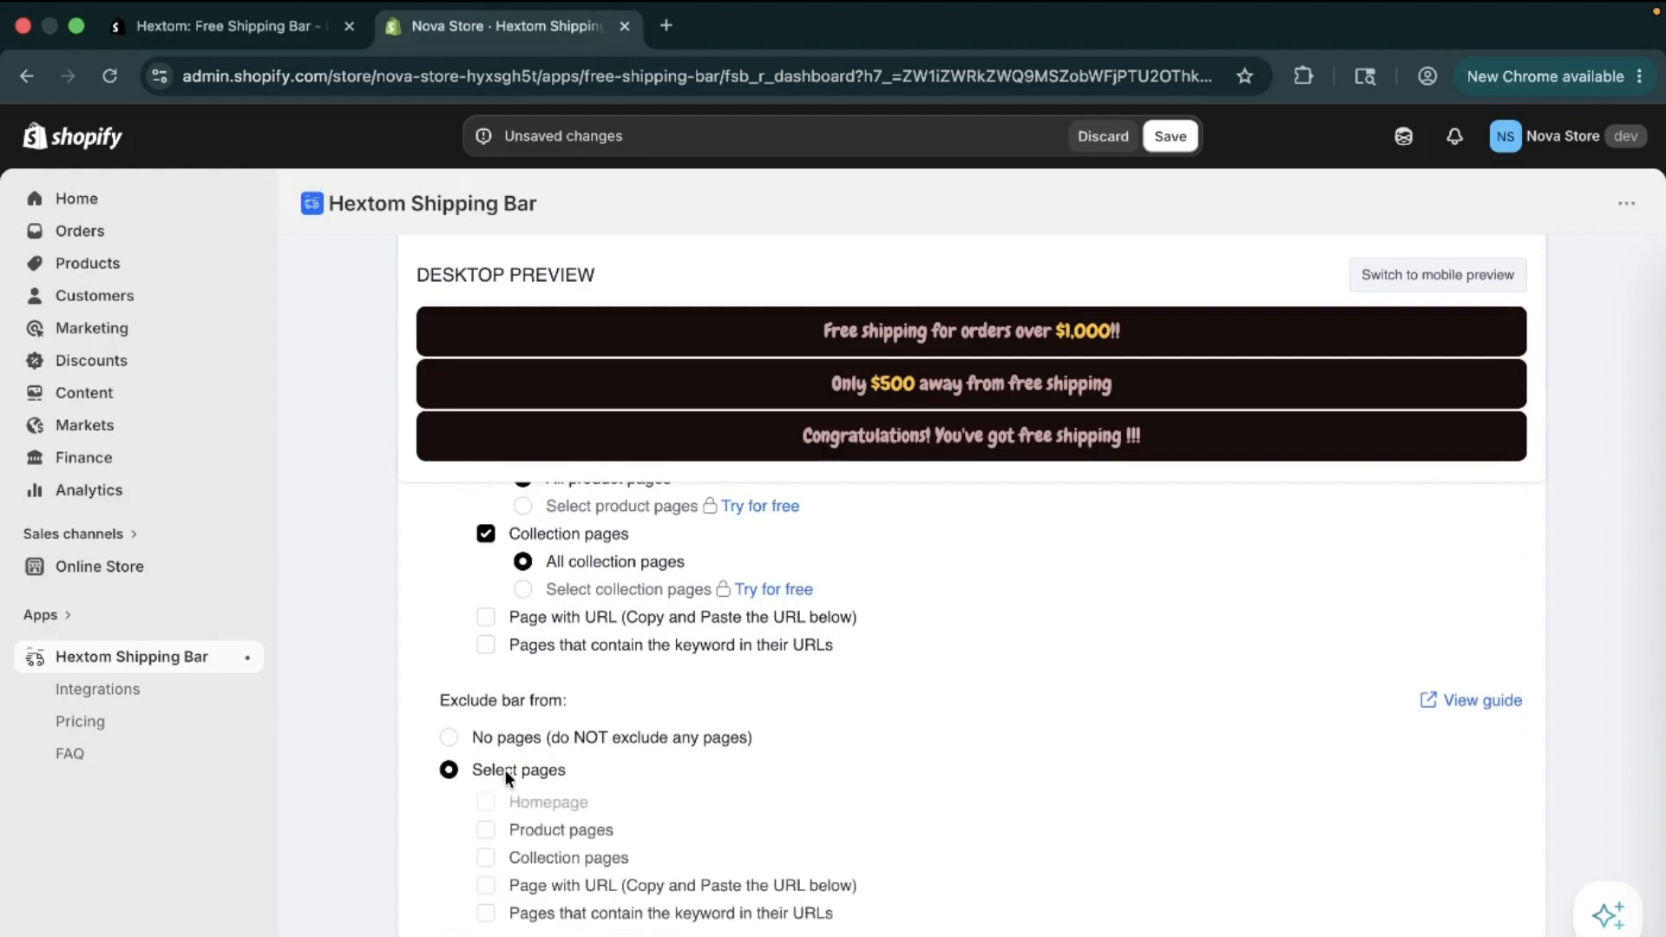
left_click(461, 737)
Review the device, free shipping exception, customer, market and preview targeting options and the translation section
scroll(461, 736, "down", 5)
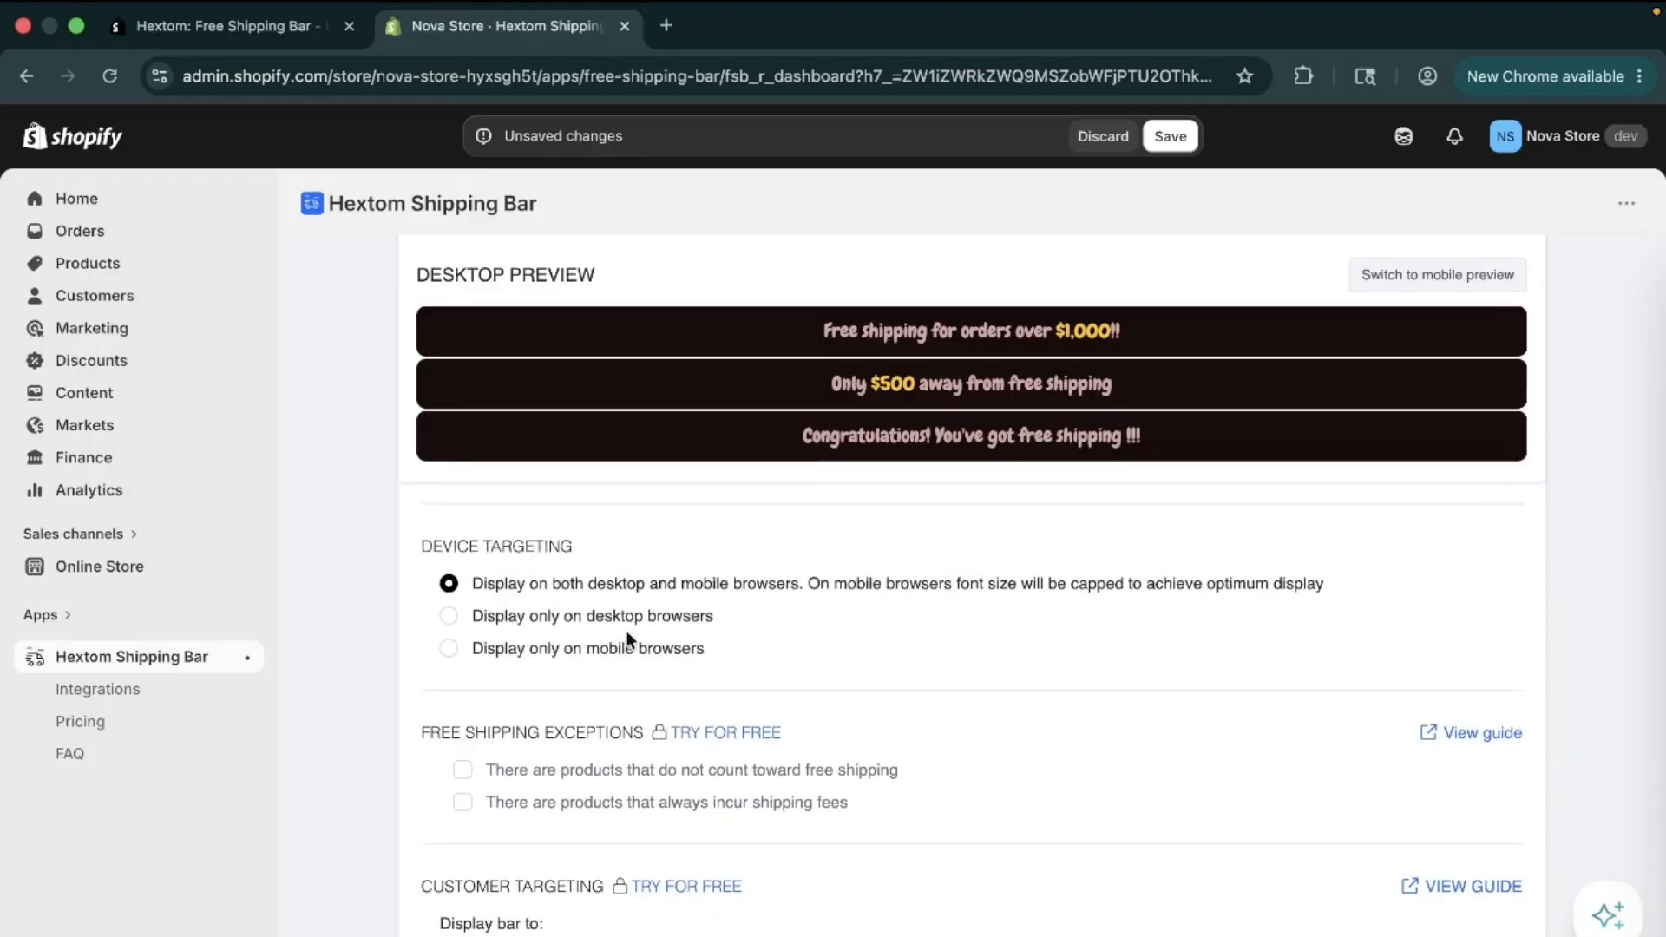
scroll(607, 731, "down", 4)
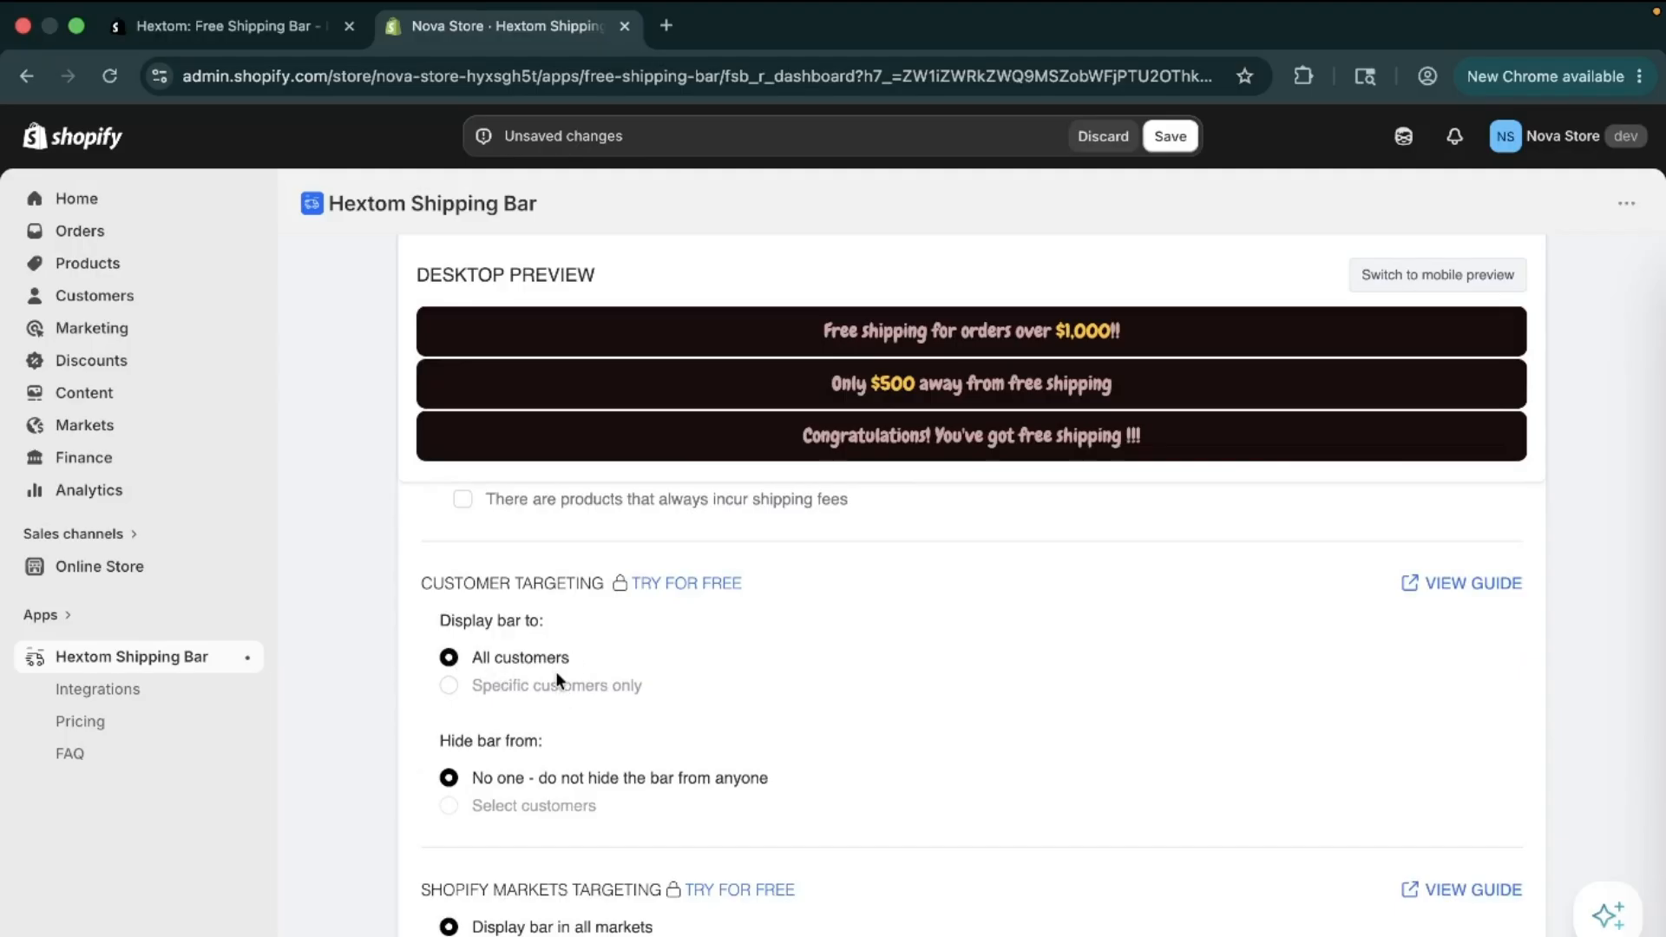
scroll(534, 739, "down", 2)
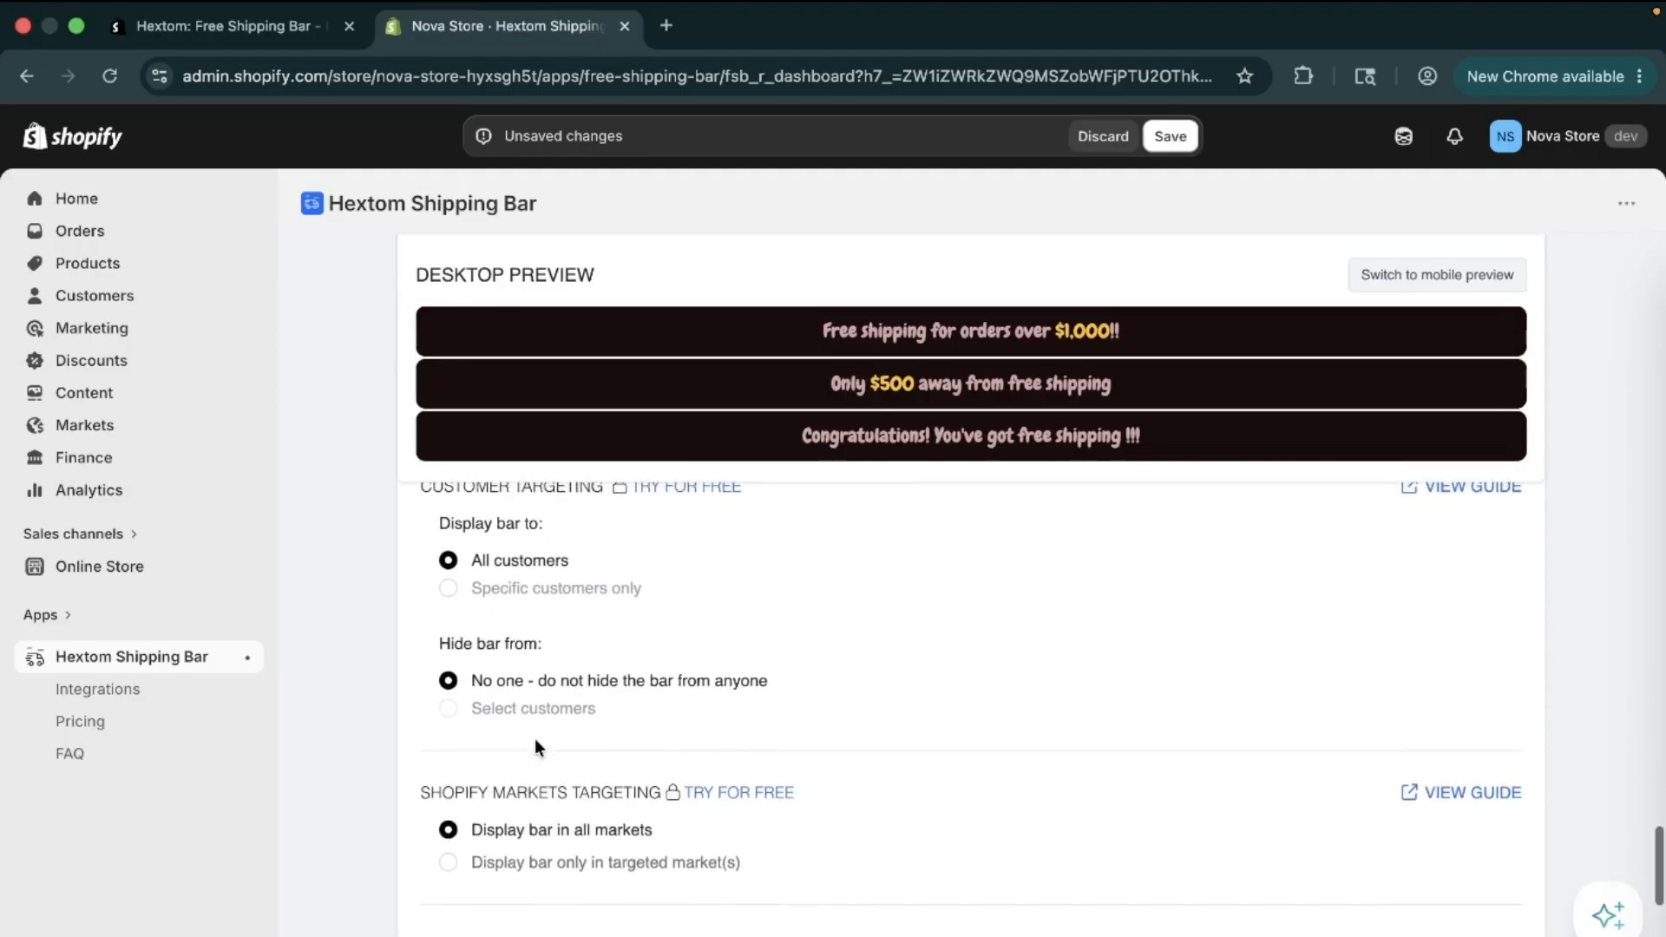
scroll(534, 737, "down", 3)
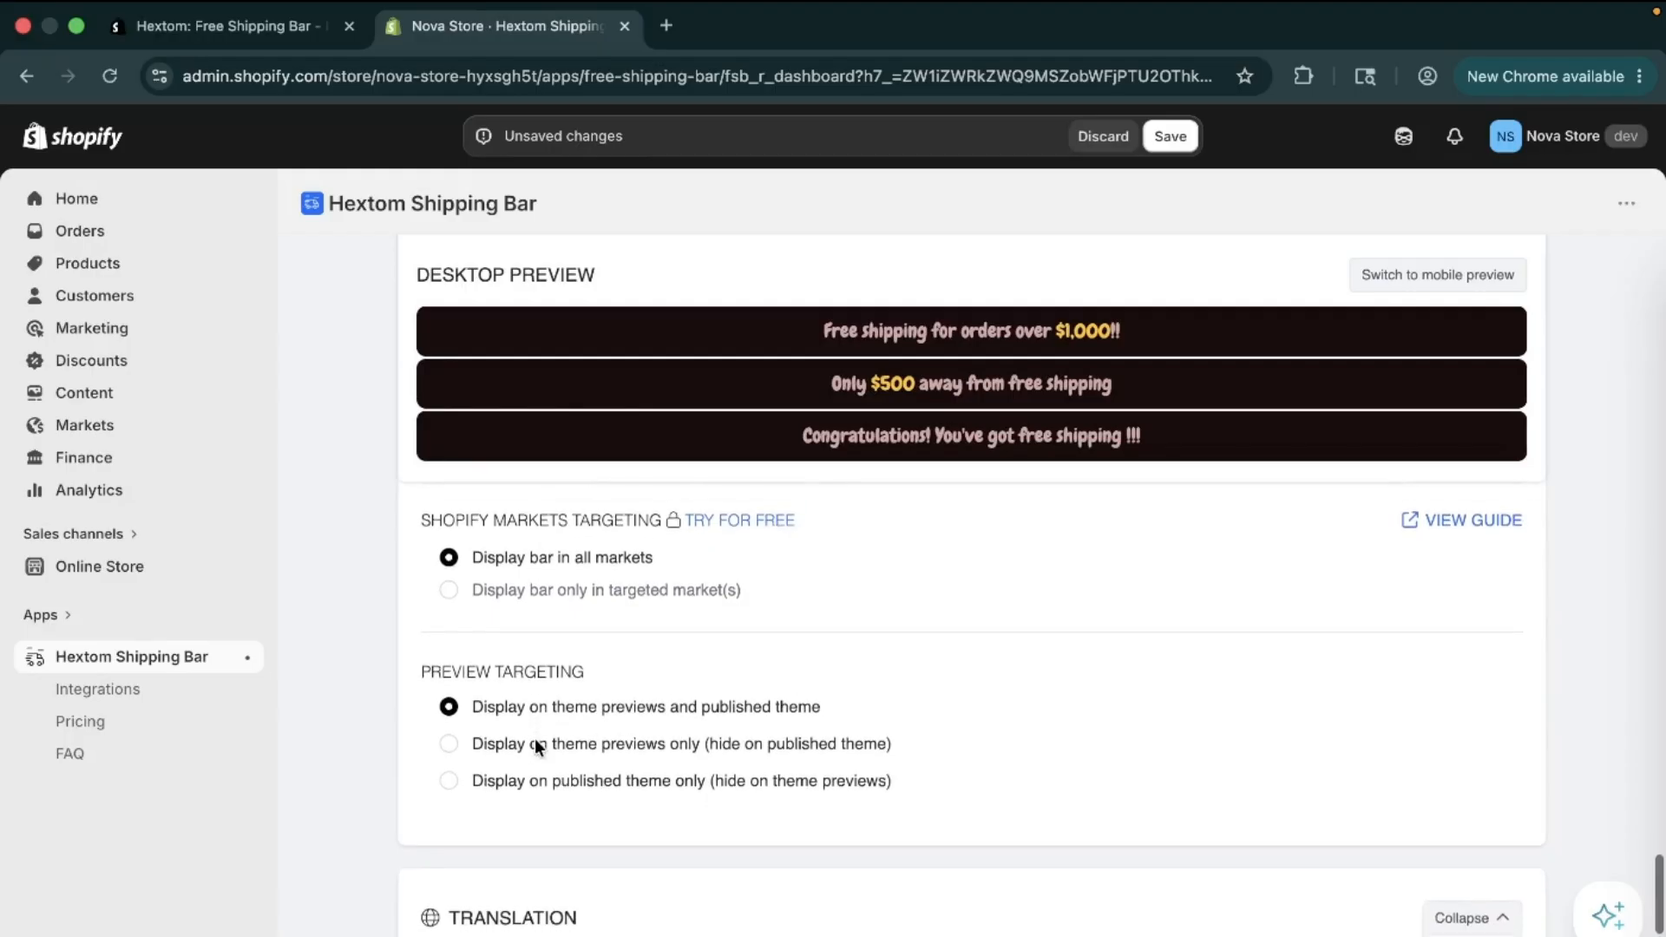
scroll(534, 737, "down", 8)
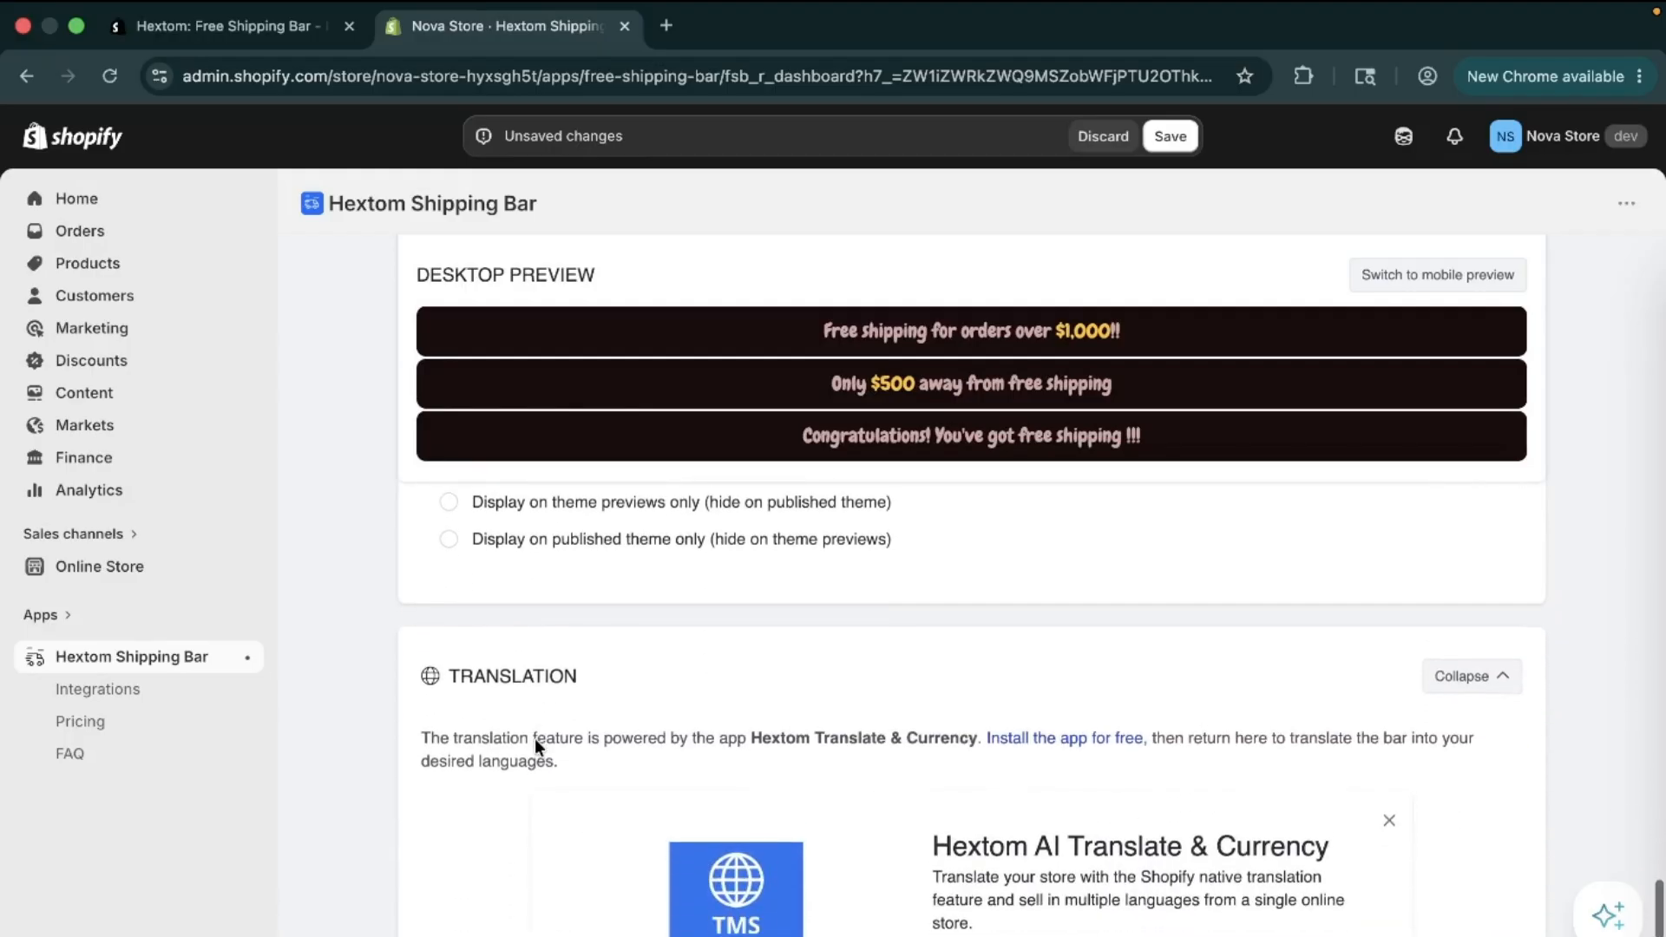
Go back over the configured settings and save the free shipping bar
scroll(534, 738, "up", 1)
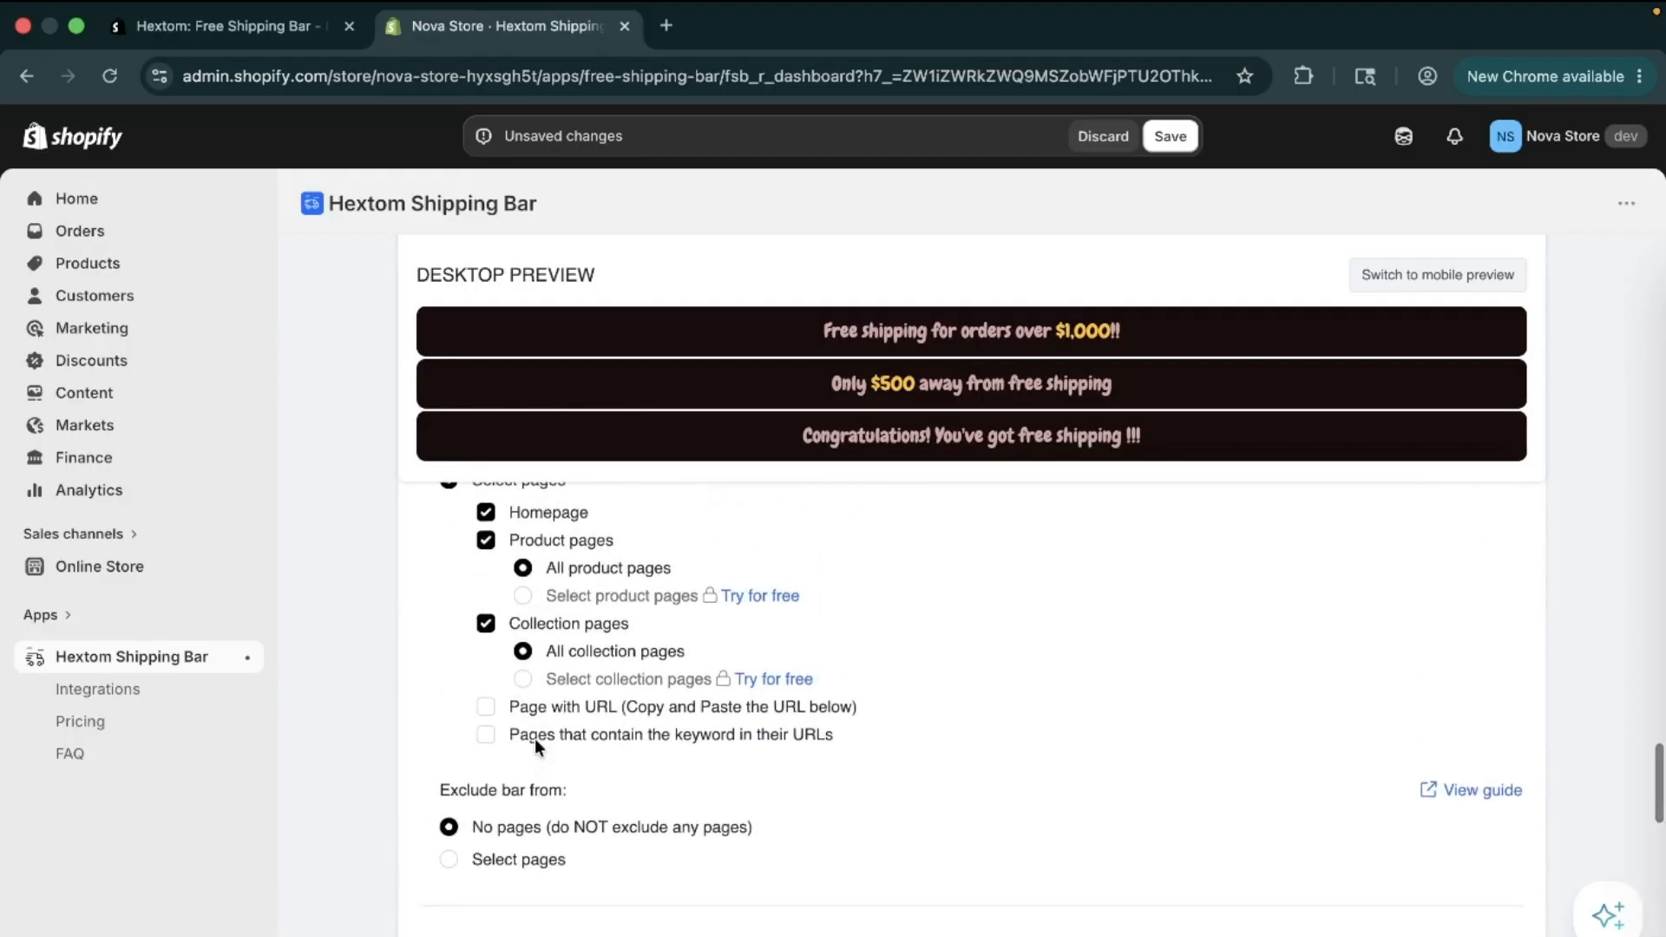
scroll(798, 649, "up", 20)
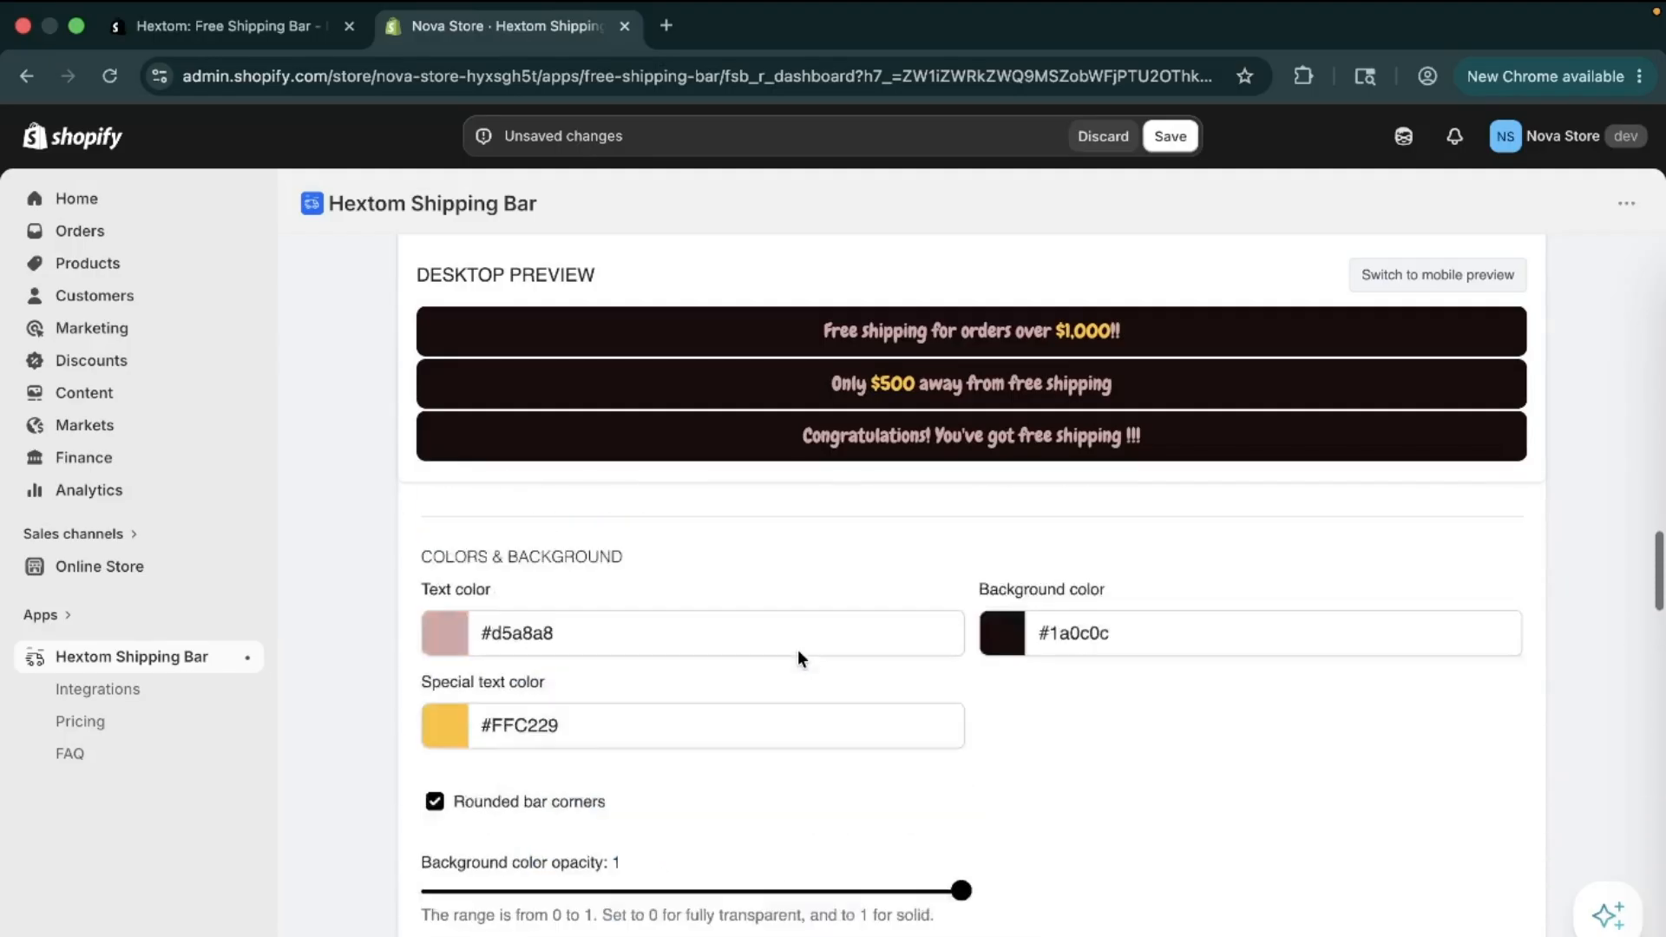
scroll(794, 649, "up", 9)
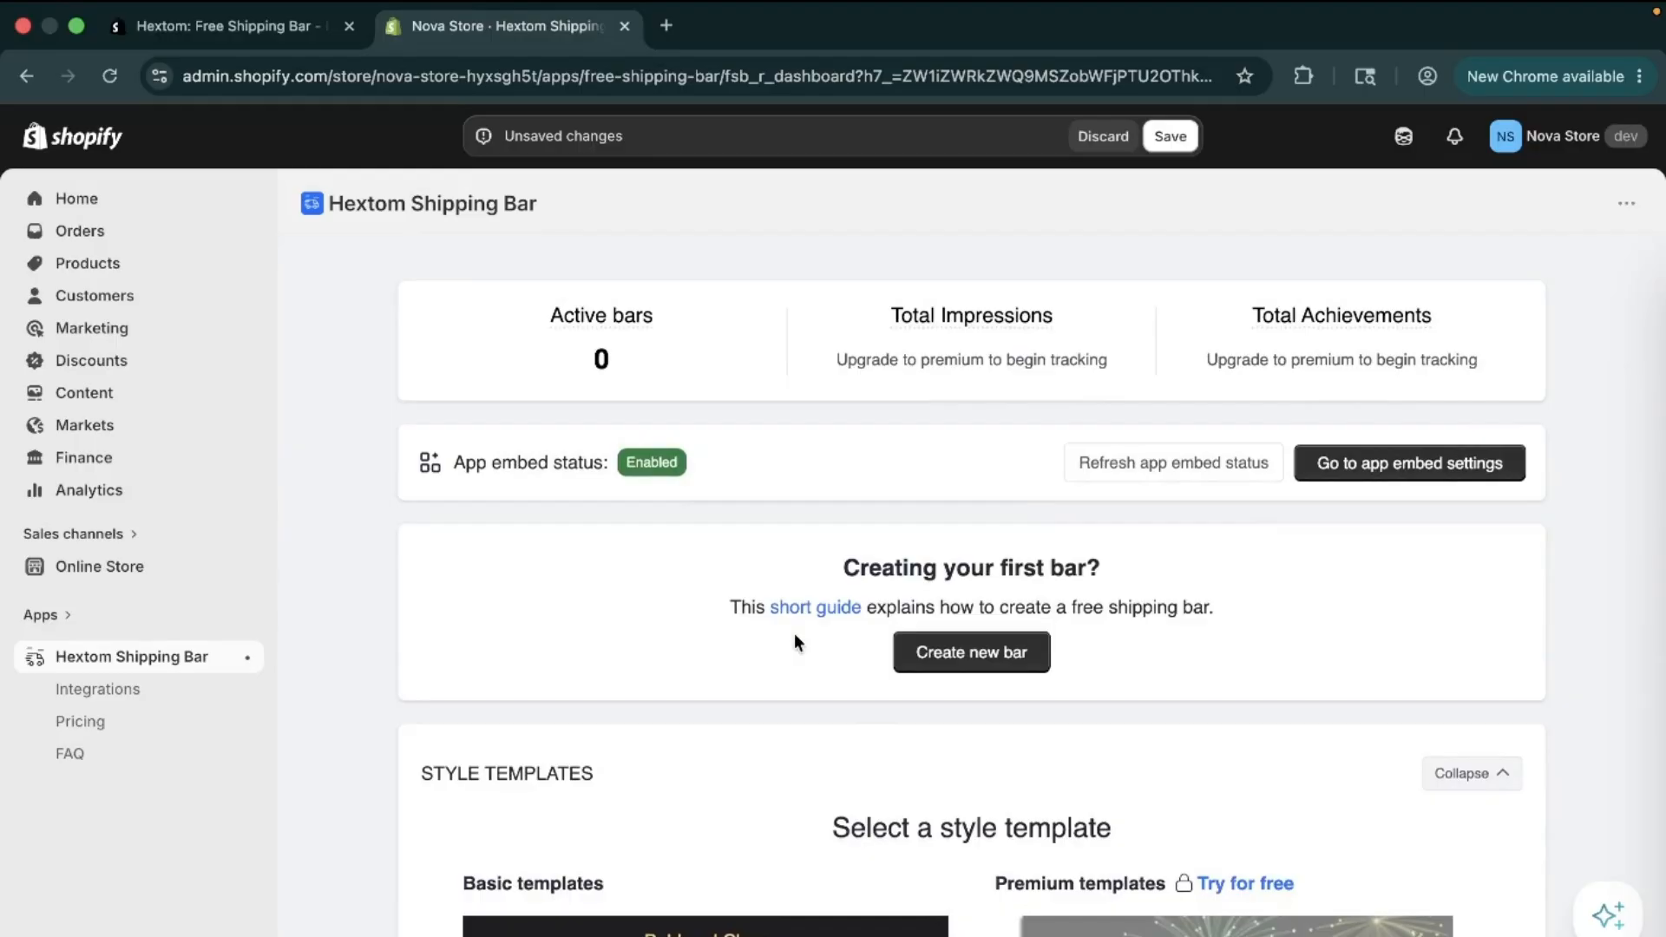
left_click(1172, 143)
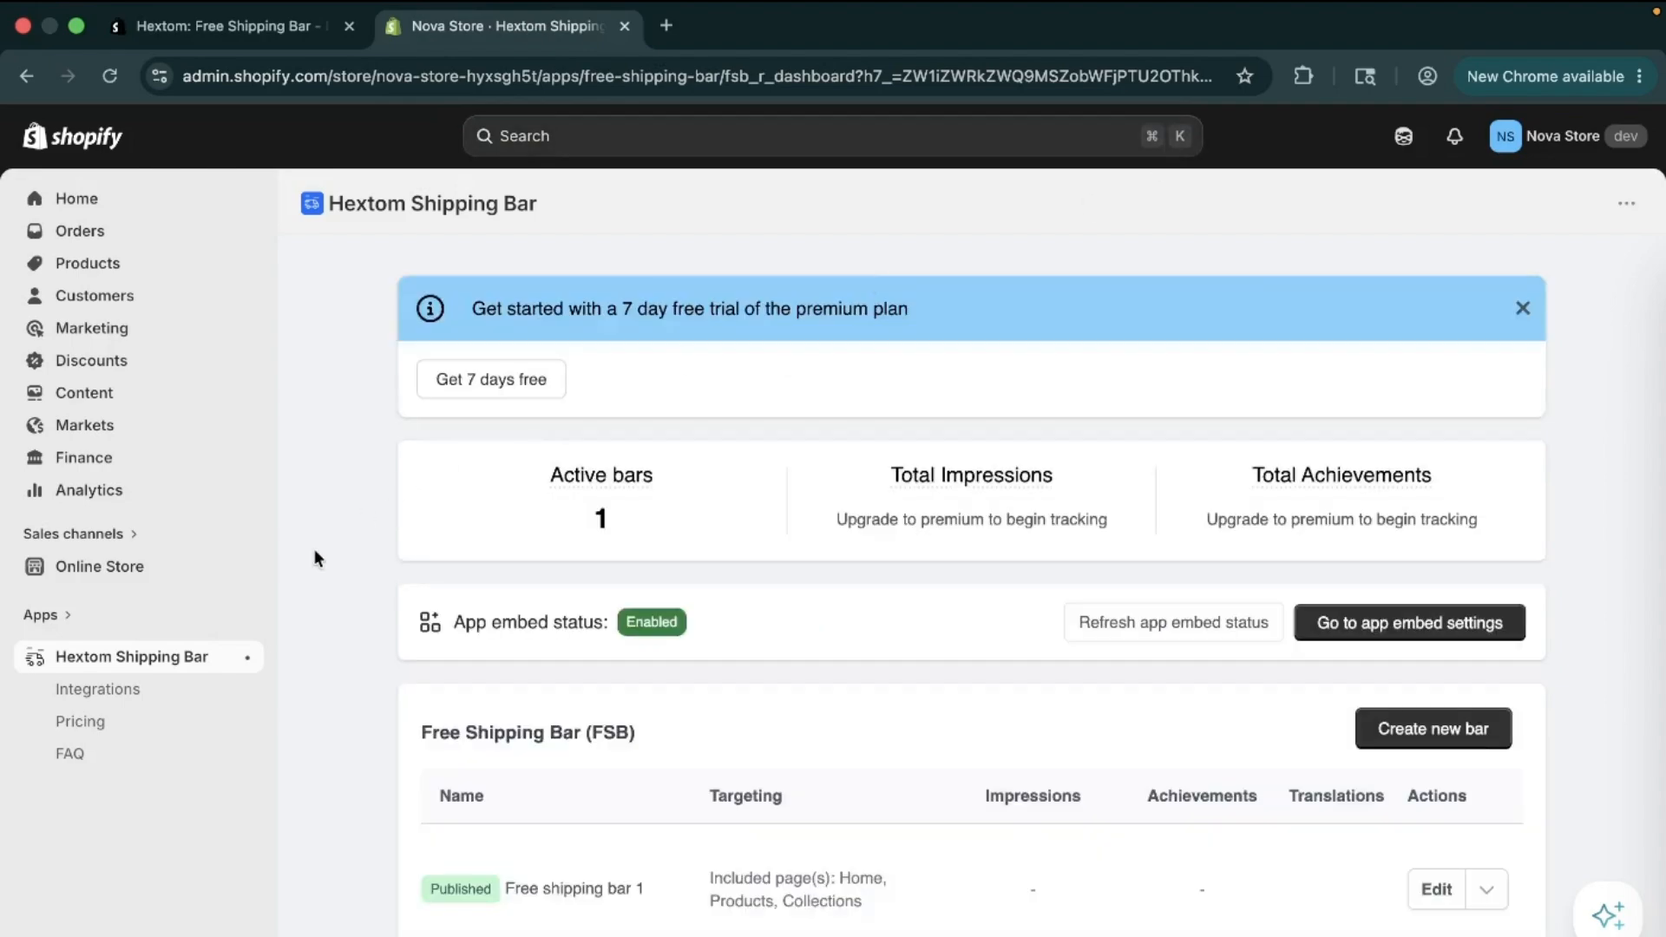
Open the live online store and check how the shipping bar looks on the homepage while scrolling
left_click(250, 571)
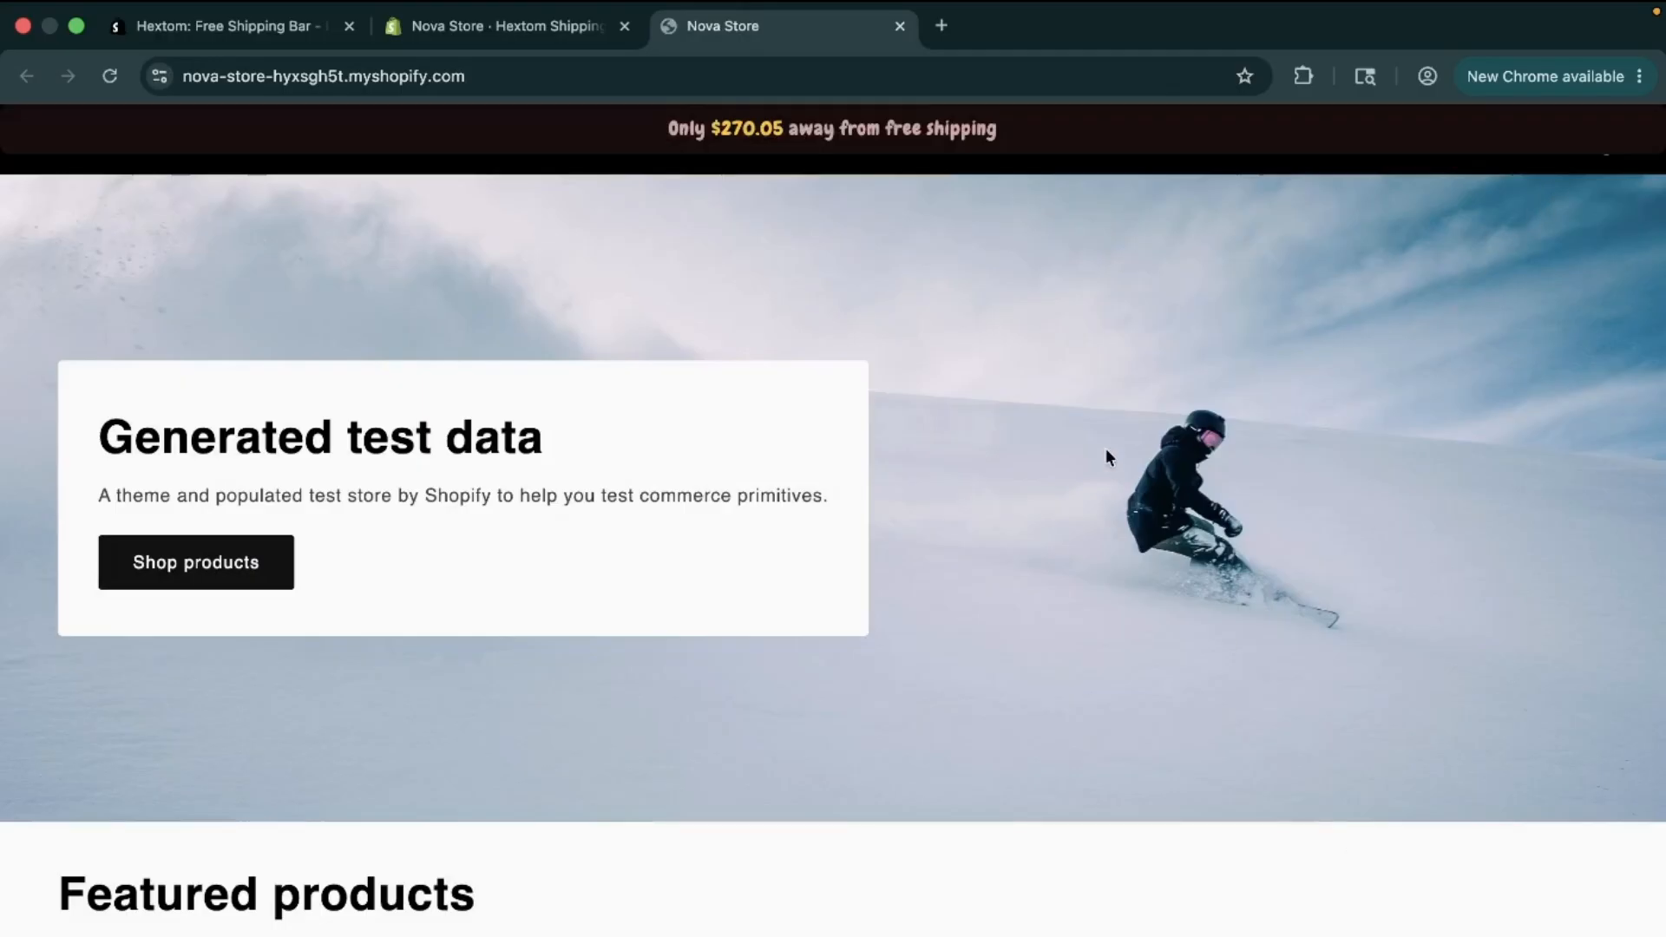
left_click(1549, 920)
scroll(1445, 330, "up", 1)
scroll(1445, 330, "down", 3)
scroll(1444, 329, "up", 4)
scroll(1446, 329, "down", 1)
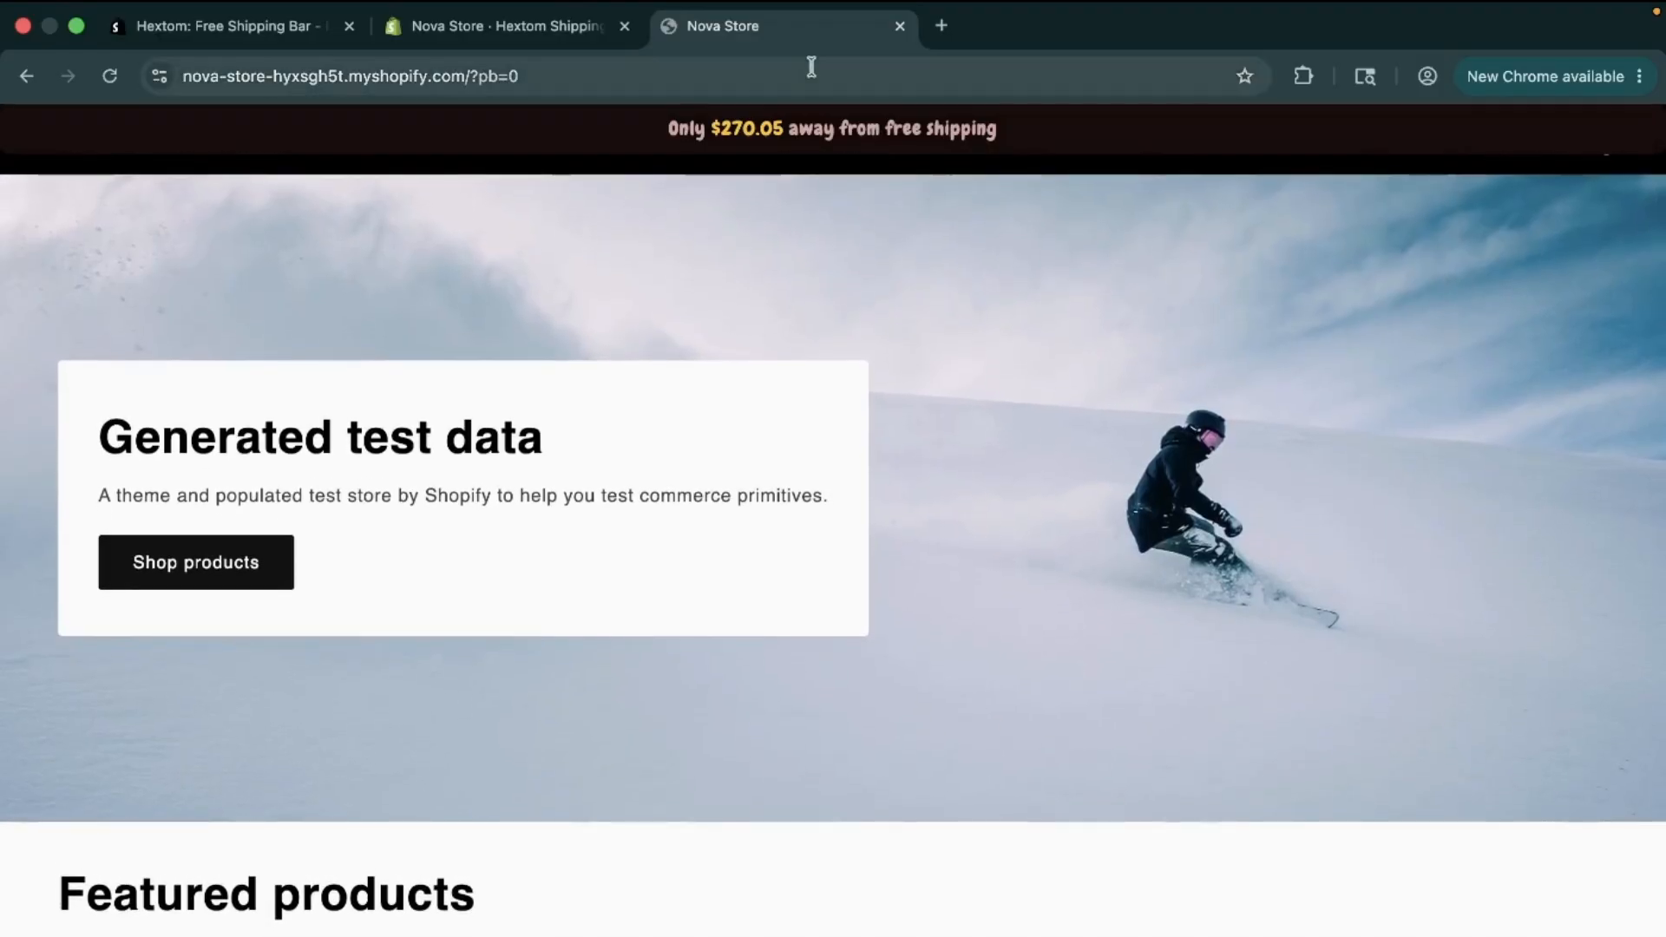
scroll(480, 280, "up", 1)
scroll(483, 283, "down", 1)
Open the product page of The Collection Snowboard: Liquid and check the shipping bar there
left_click(539, 935)
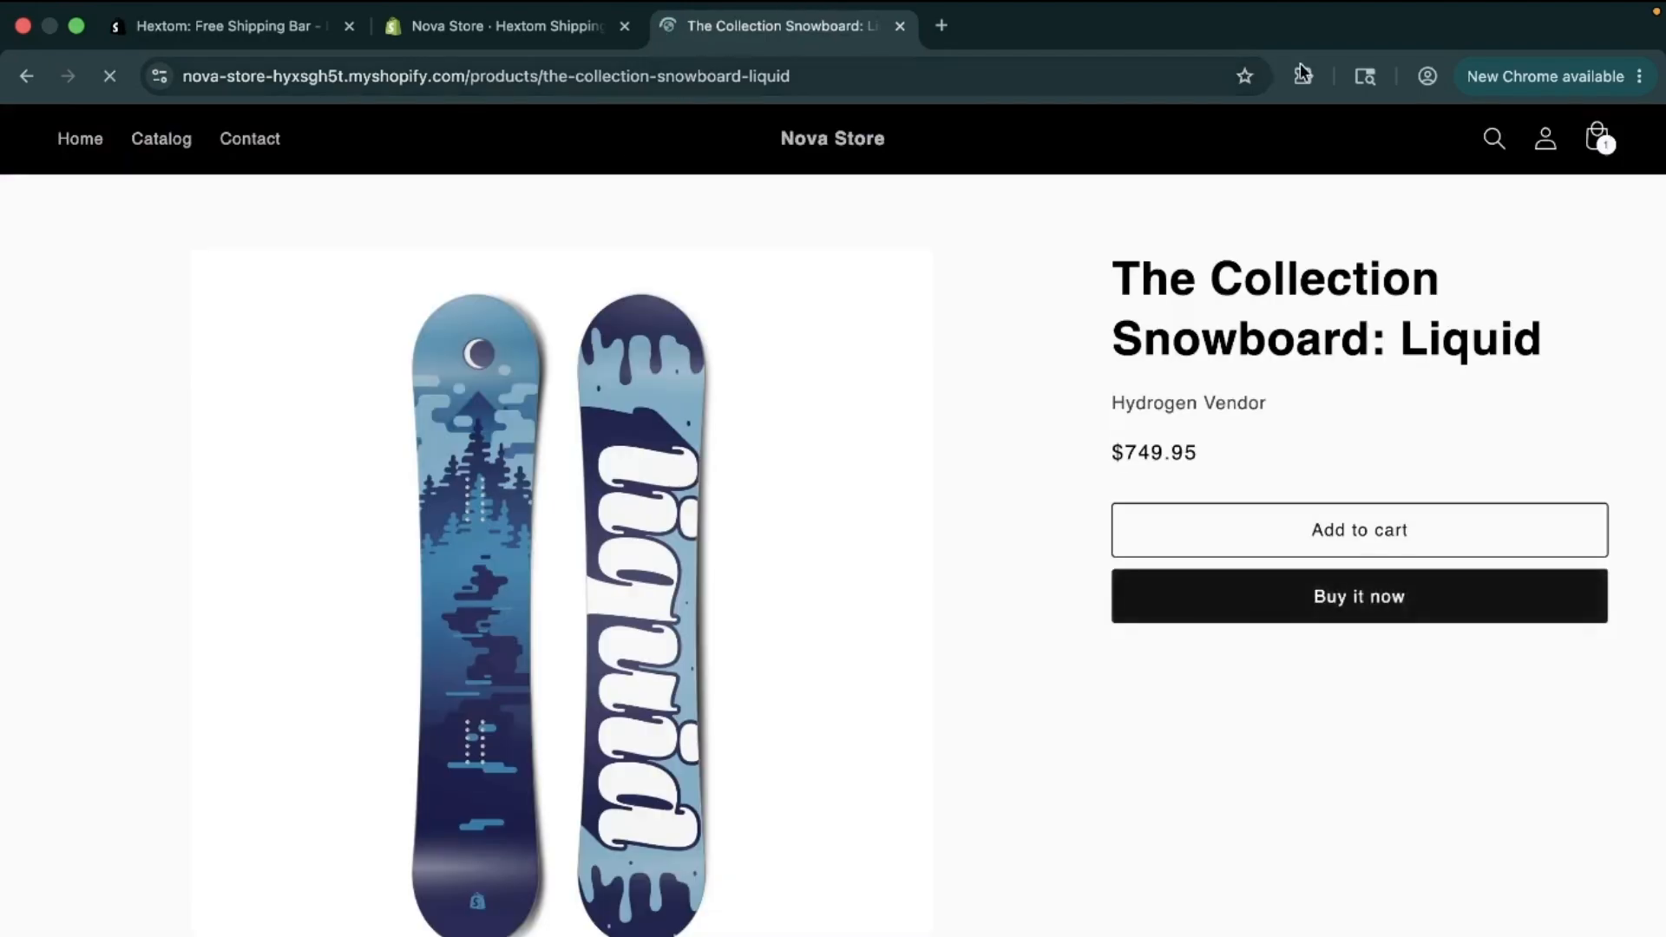
scroll(1146, 285, "up", 1)
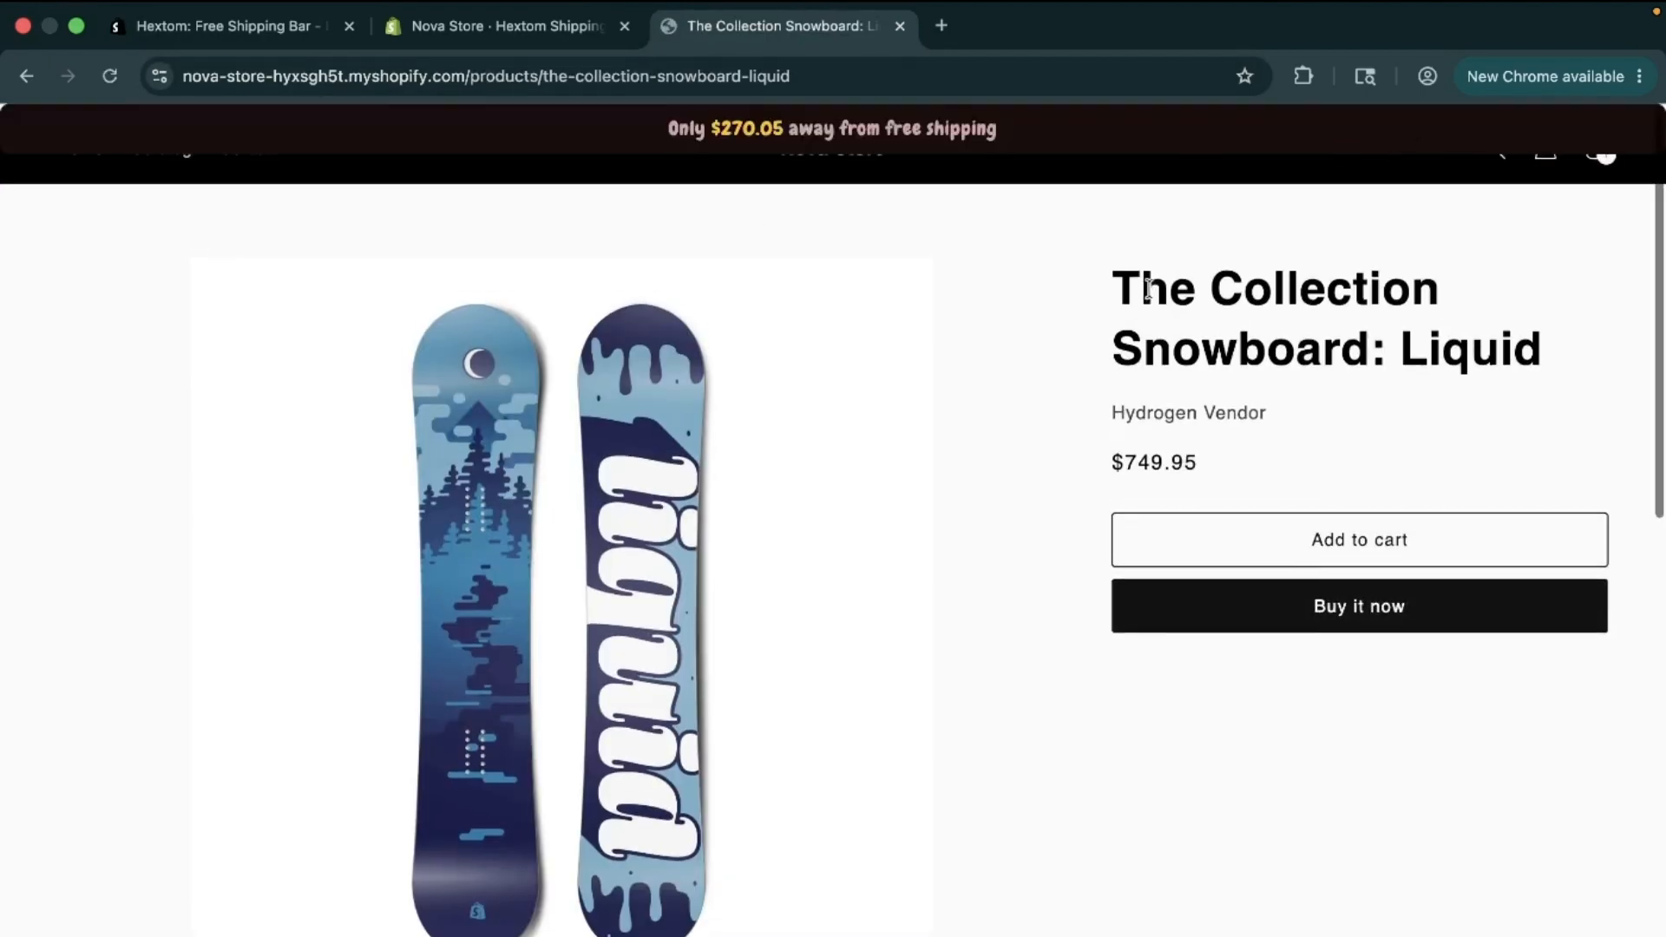
scroll(1342, 371, "up", 1)
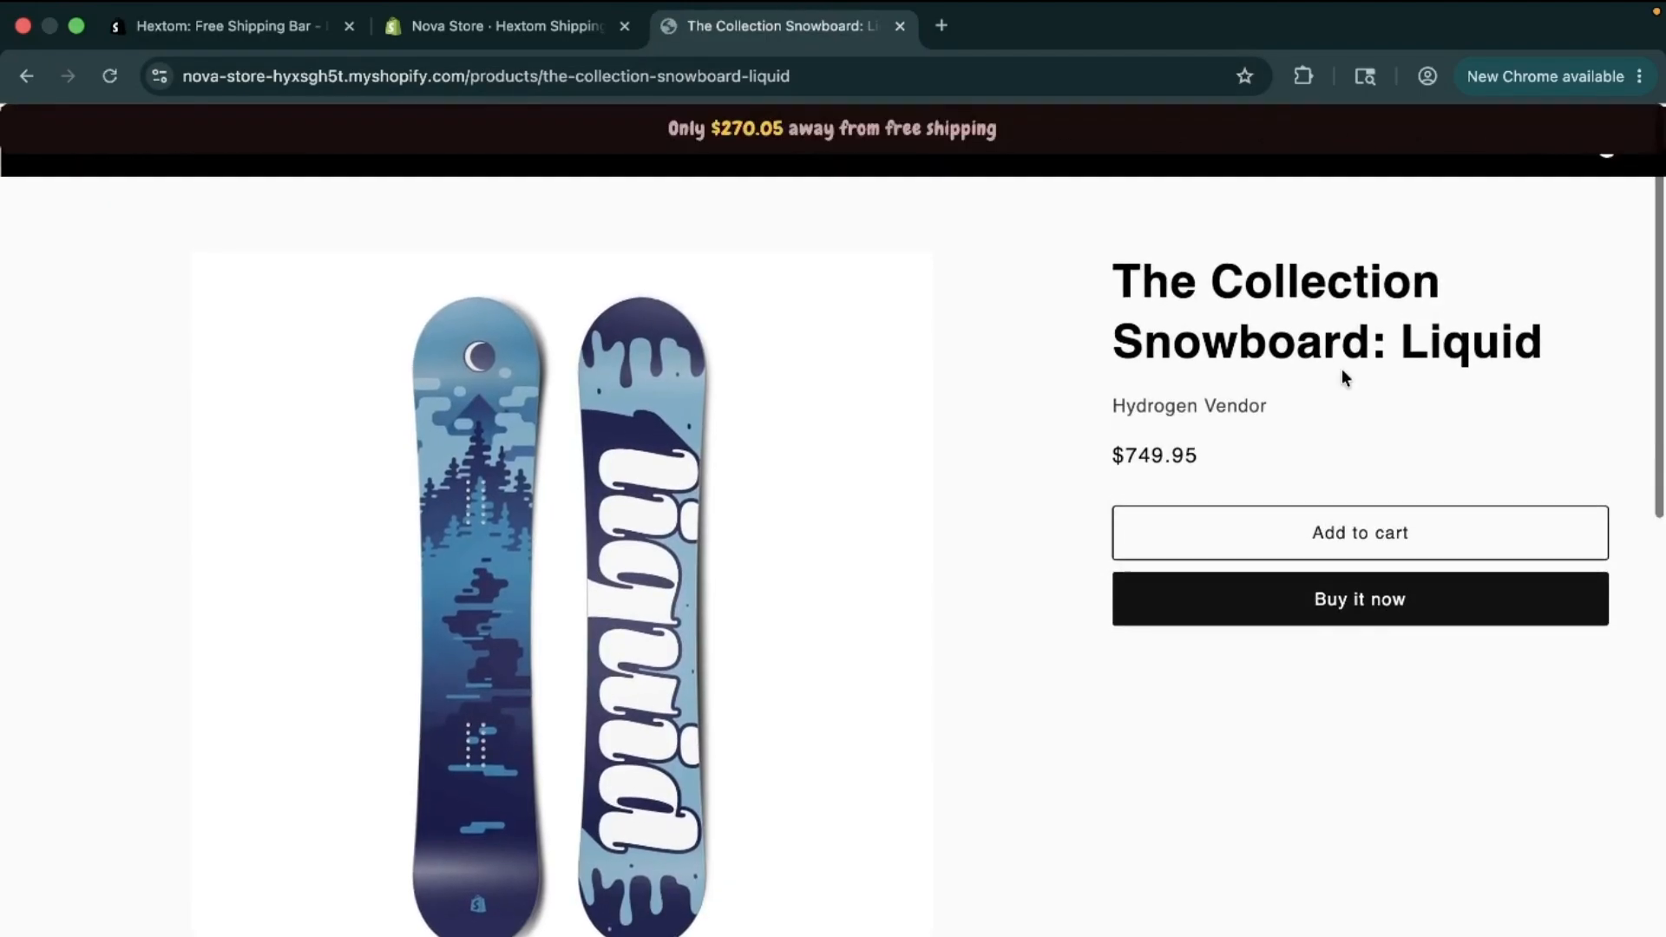
Return to the Hextom Shipping Bar dashboard and open Free shipping bar 1 for editing
left_click(594, 10)
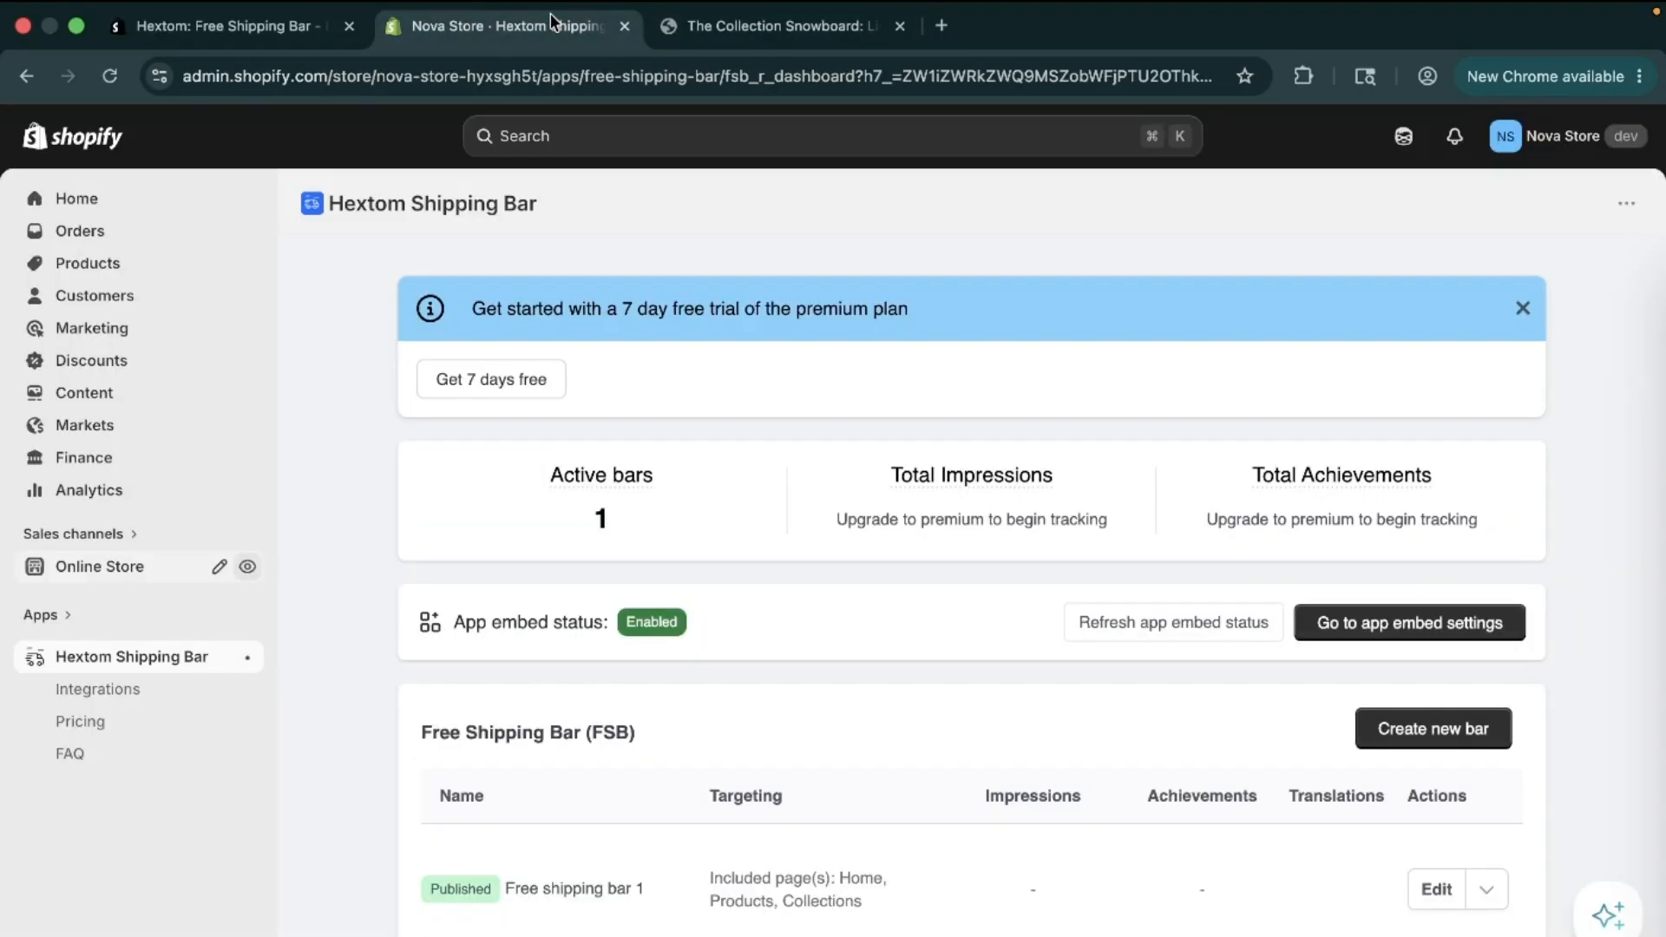
scroll(1071, 578, "down", 8)
scroll(1070, 577, "up", 3)
scroll(1072, 578, "up", 2)
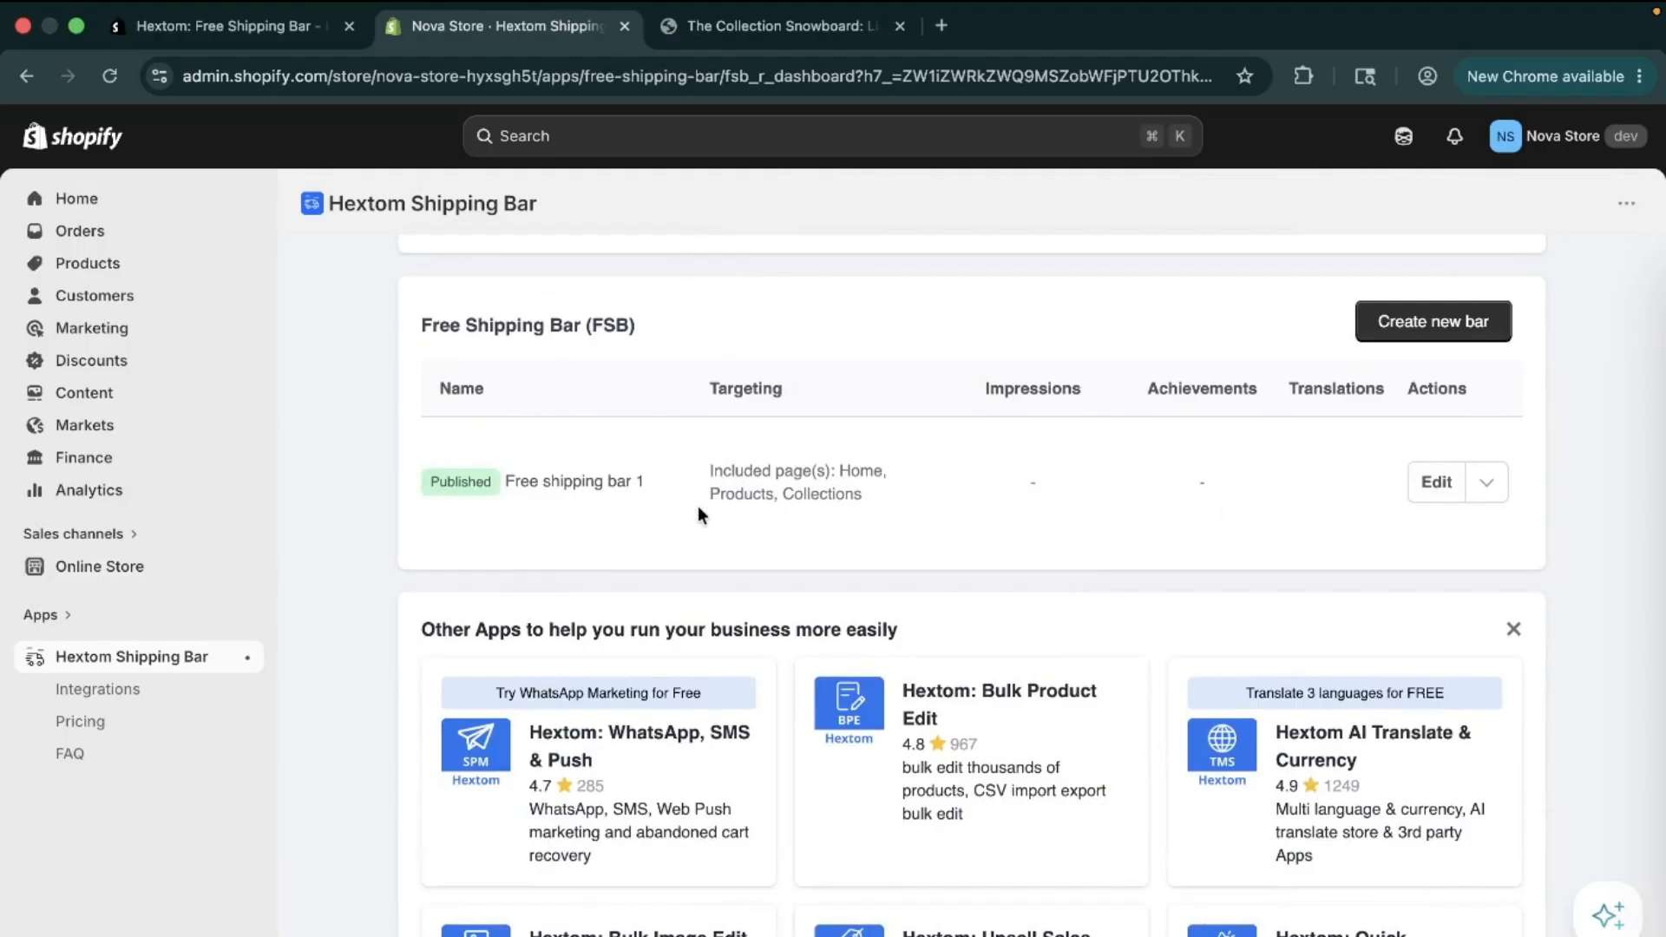
left_click(1440, 491)
Set the display position to Top bar pushes down the rest of the page (always visible while scrolling) and save the bar
scroll(1439, 491, "down", 6)
scroll(1026, 672, "down", 1)
scroll(1024, 674, "down", 15)
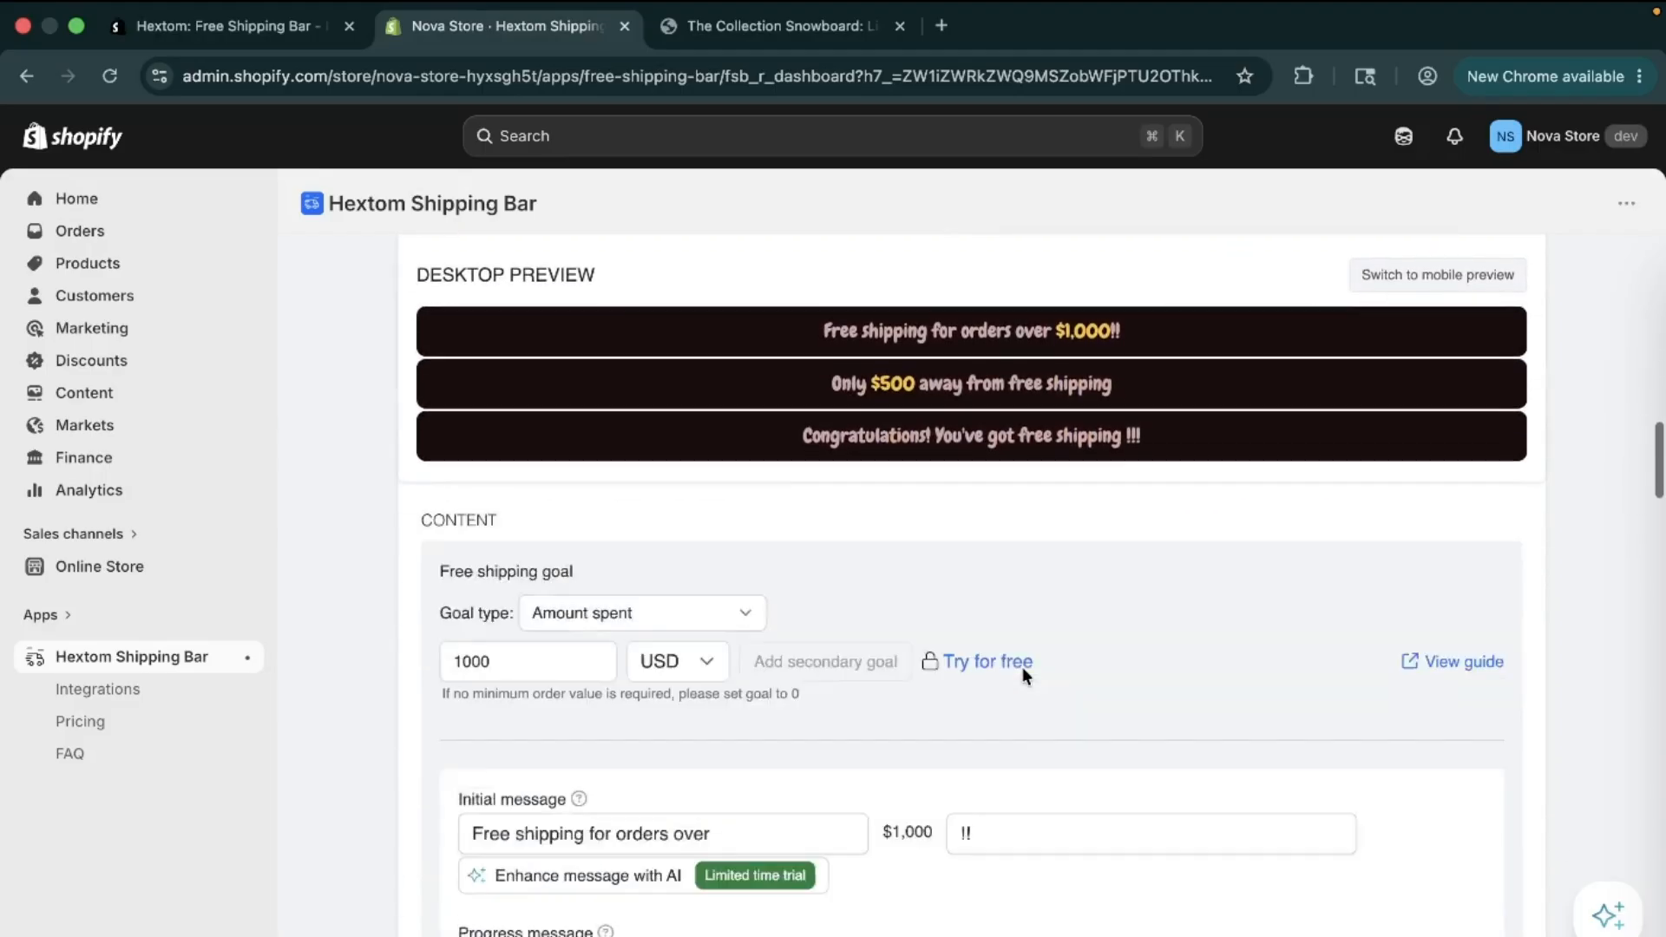
scroll(1025, 676, "down", 12)
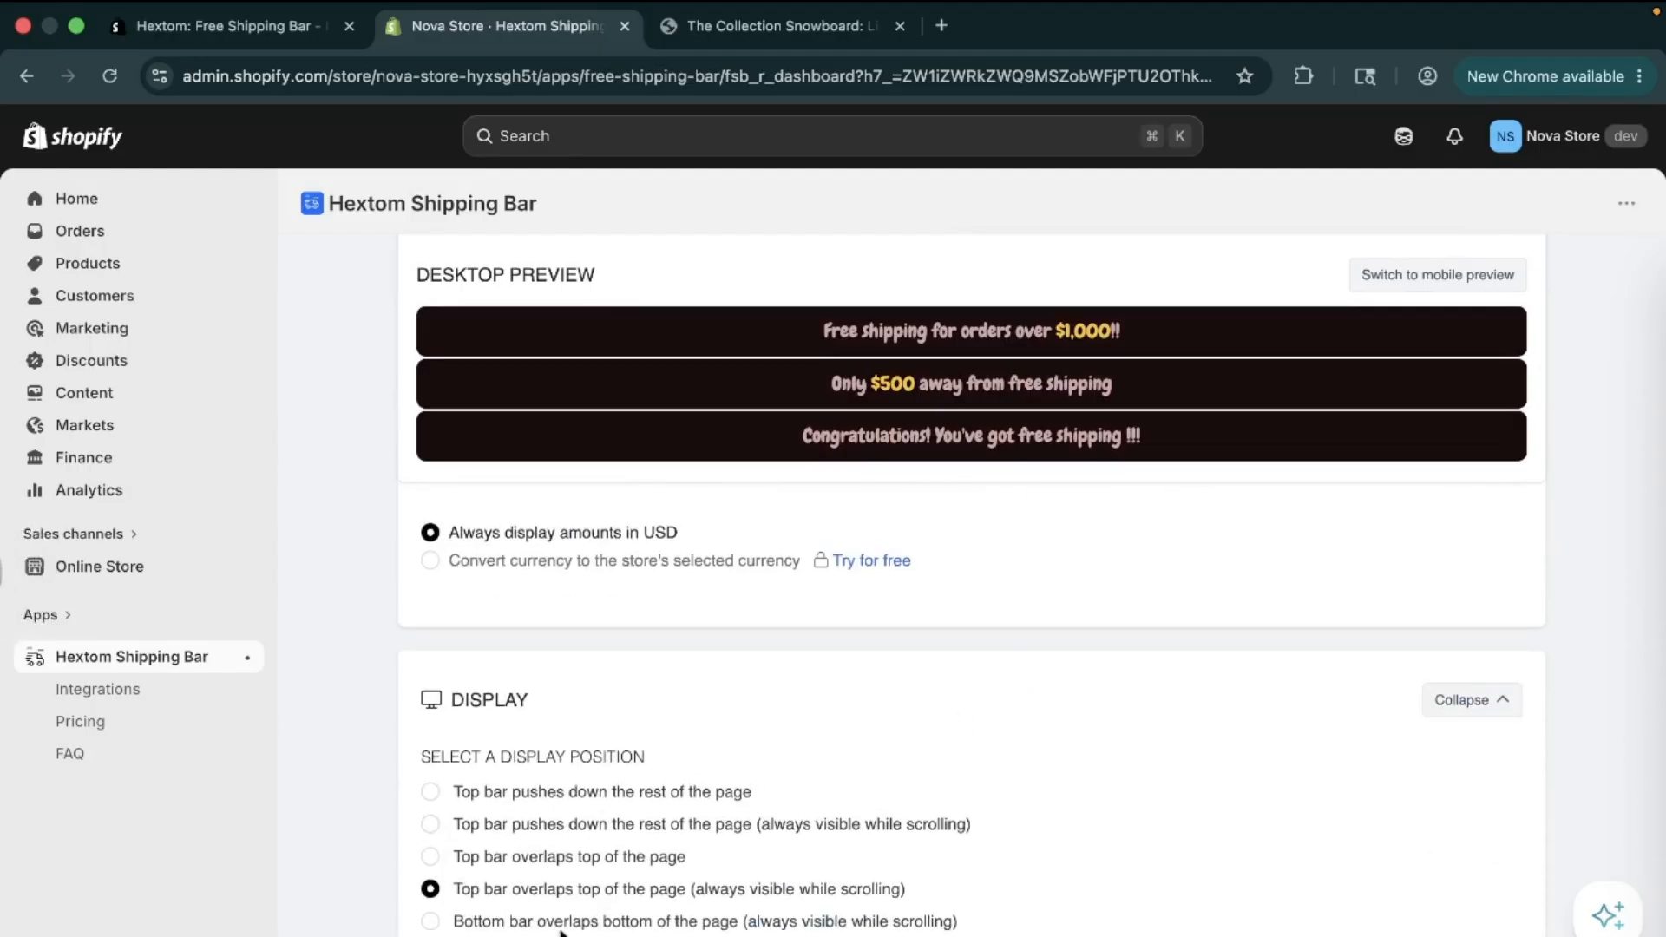
left_click(445, 824)
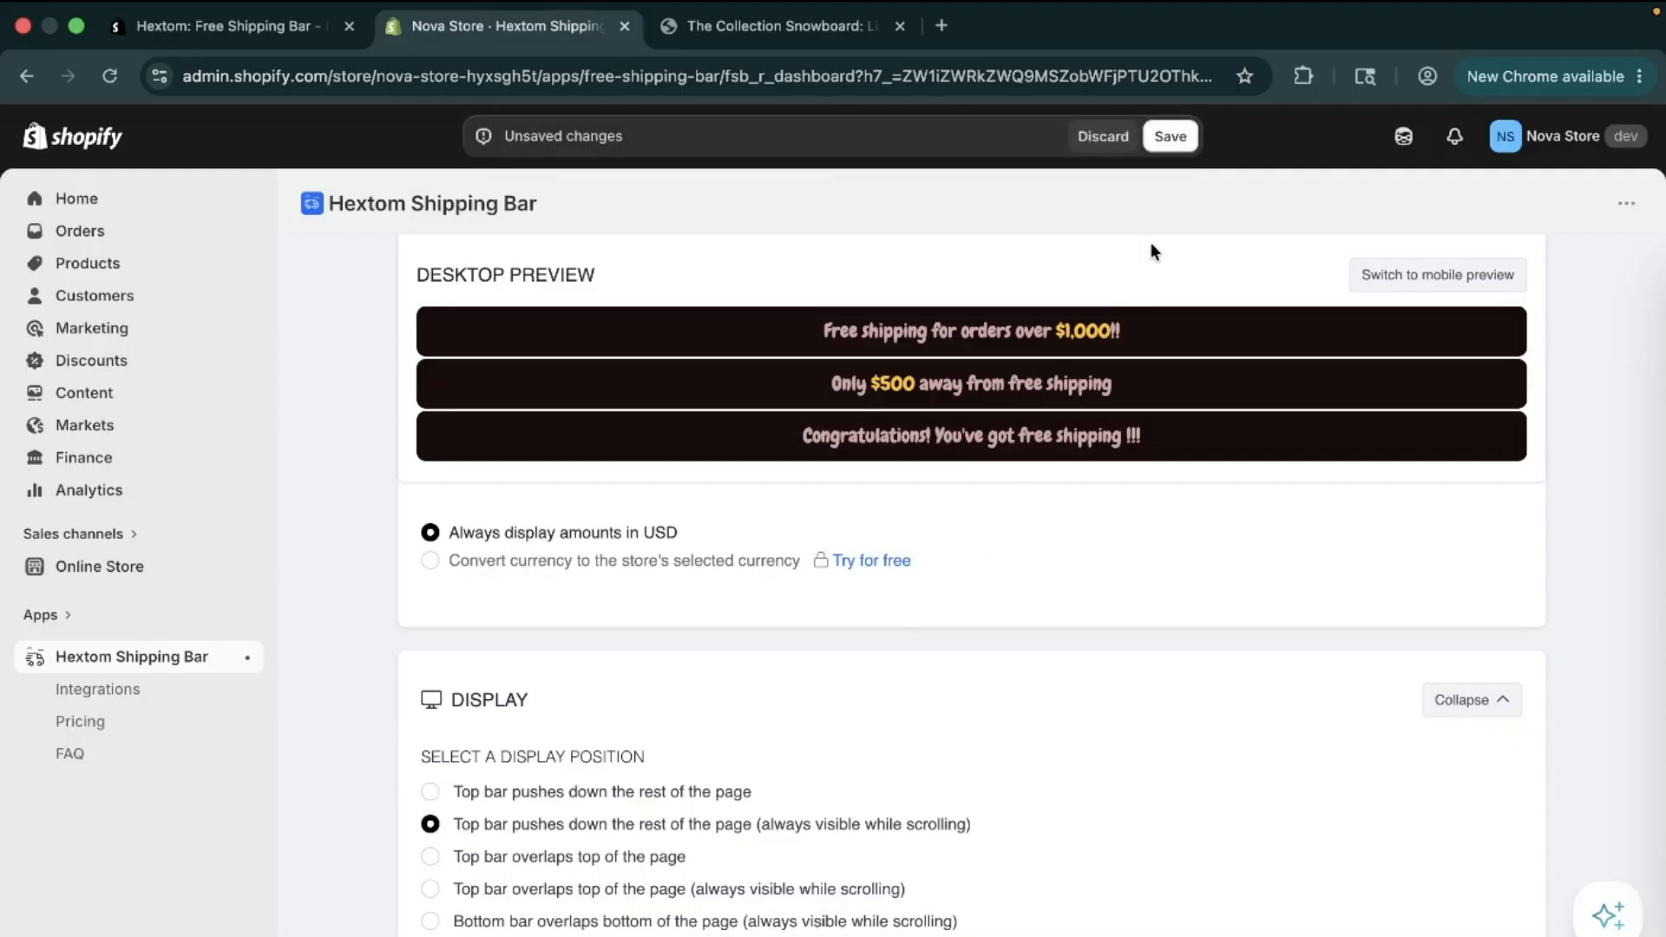
left_click(1171, 139)
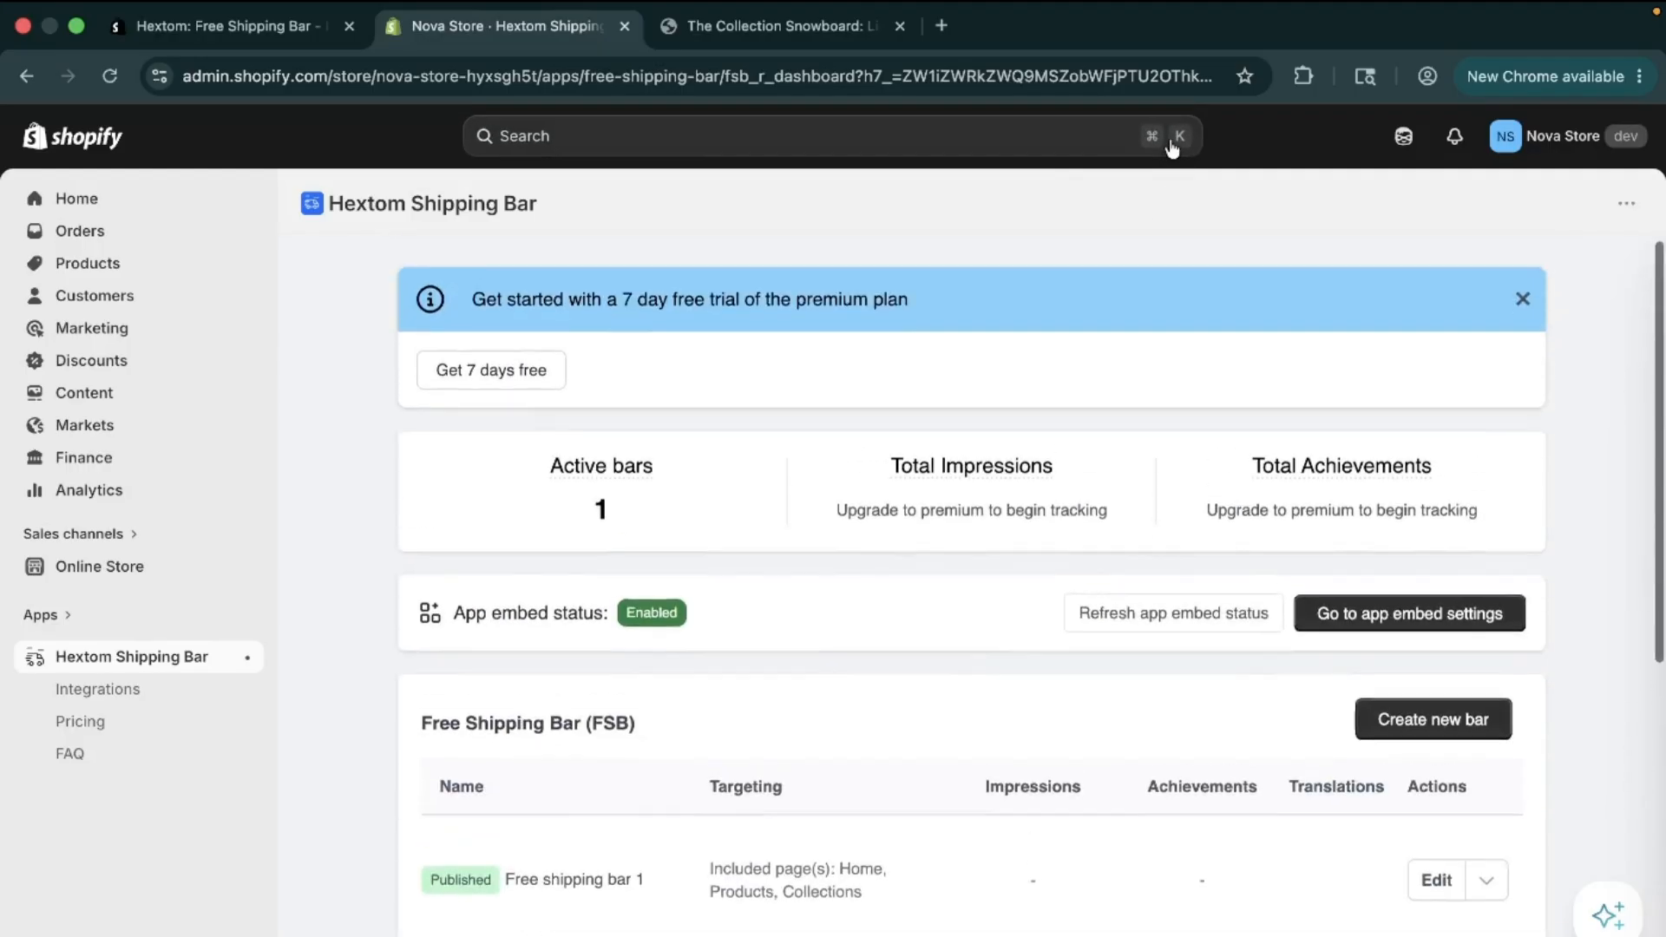
Reload the live product page and increase The Multi-location Snowboard's quantity in the cart to 2 to test the shipping bar
left_click(777, 36)
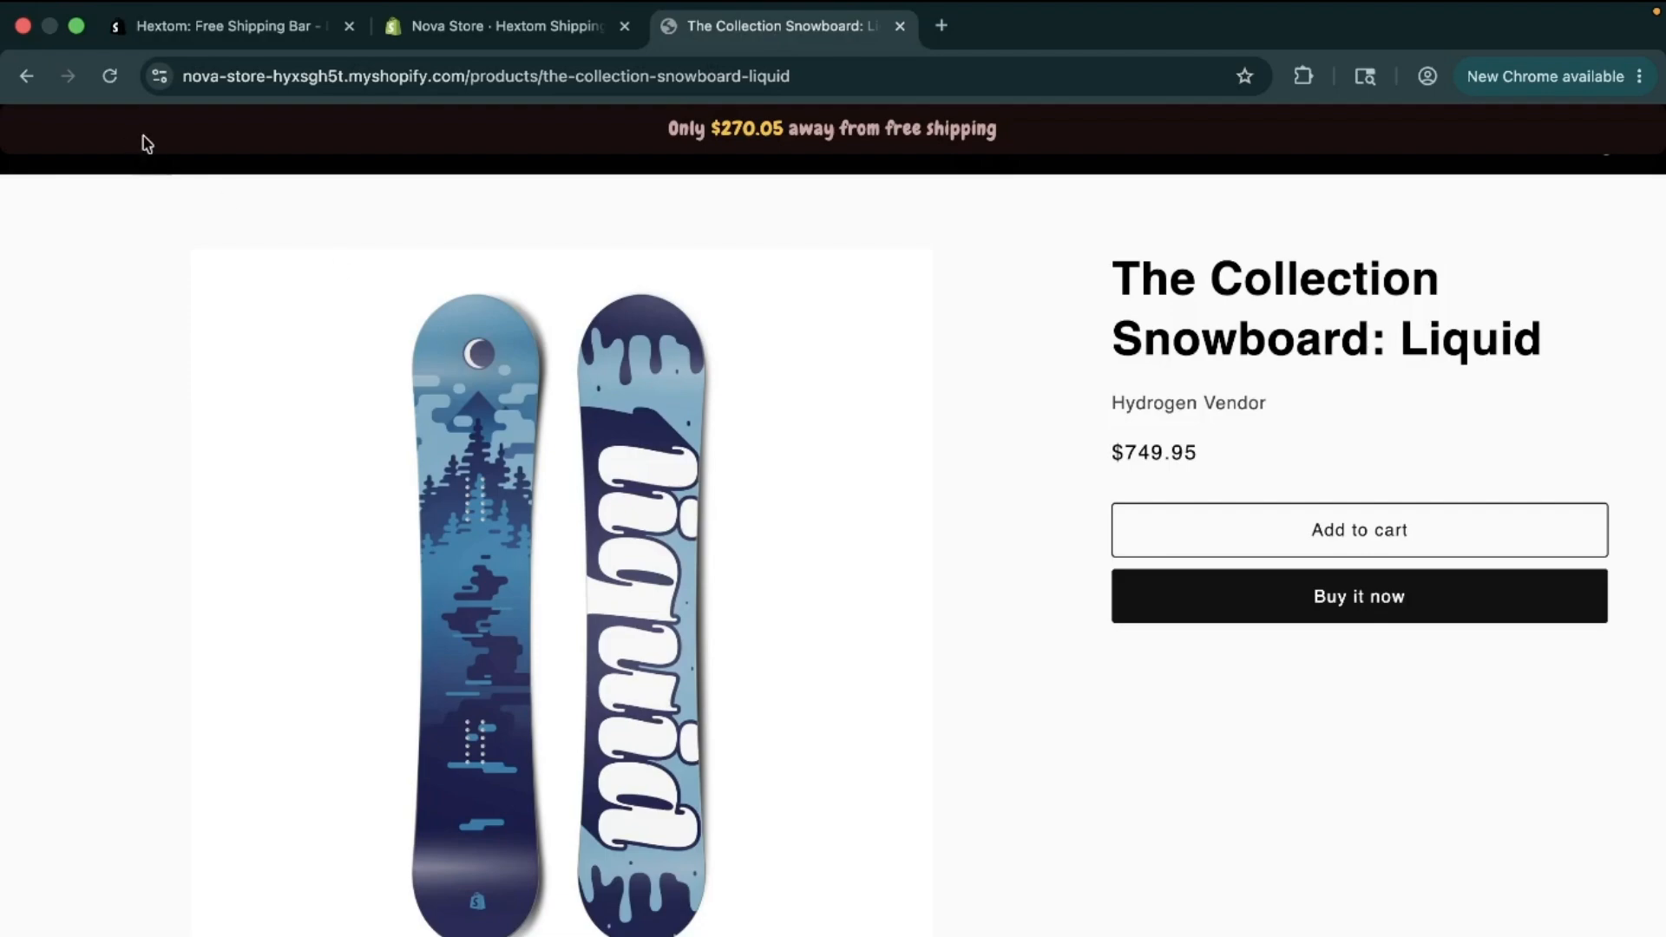
left_click(109, 76)
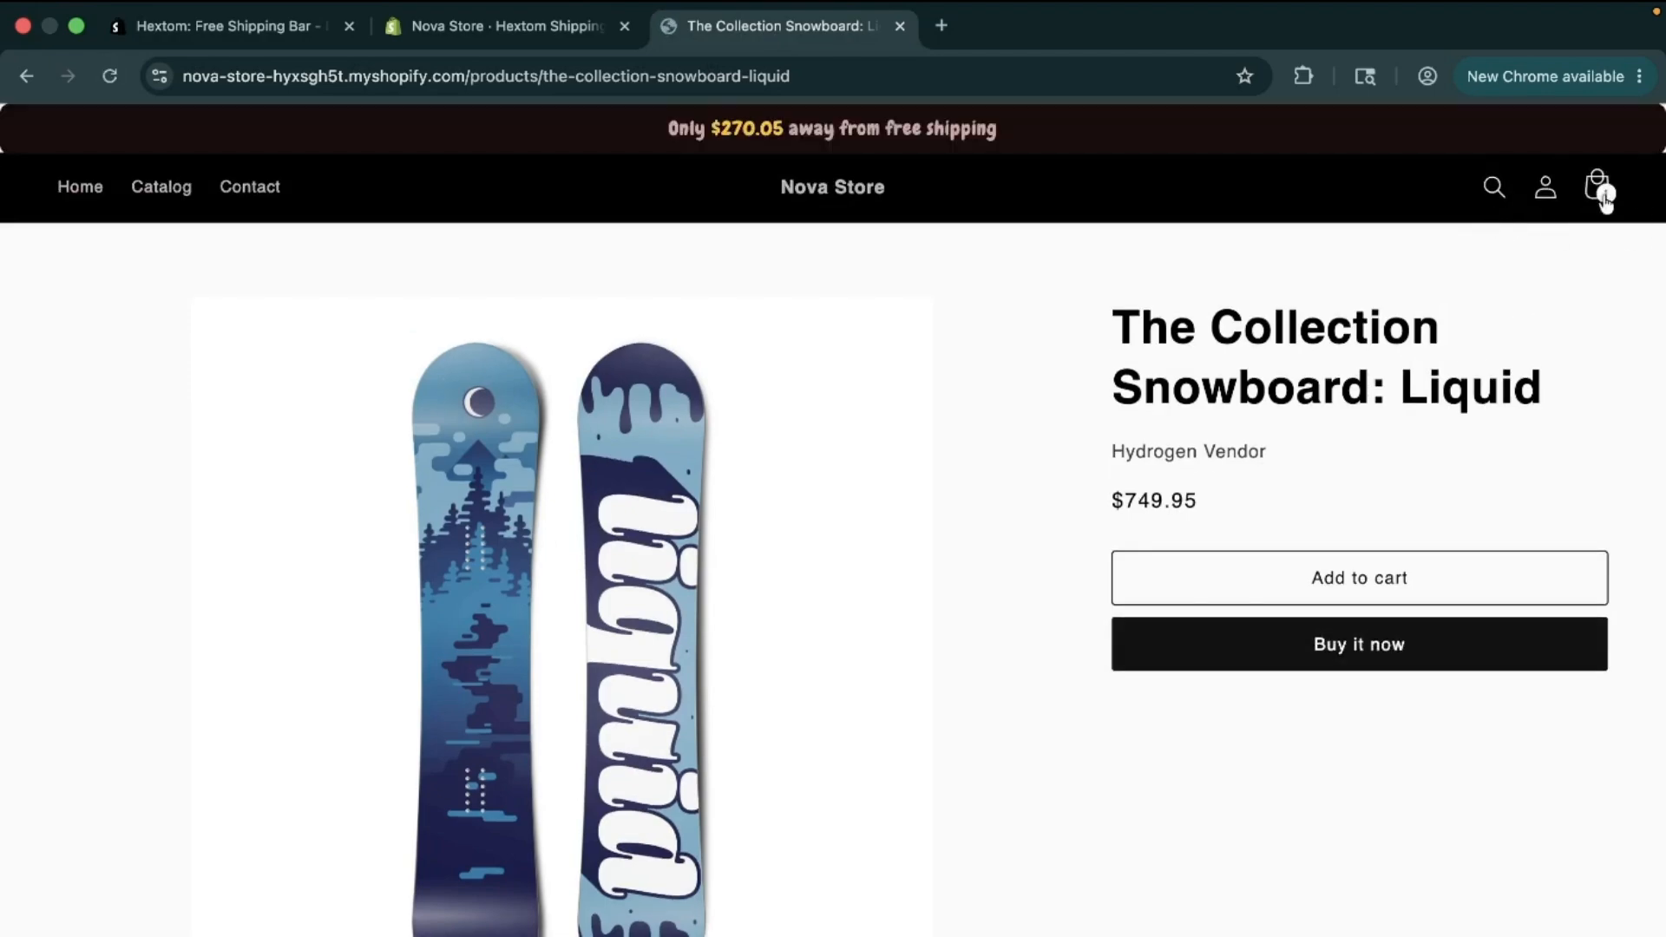
left_click(1601, 192)
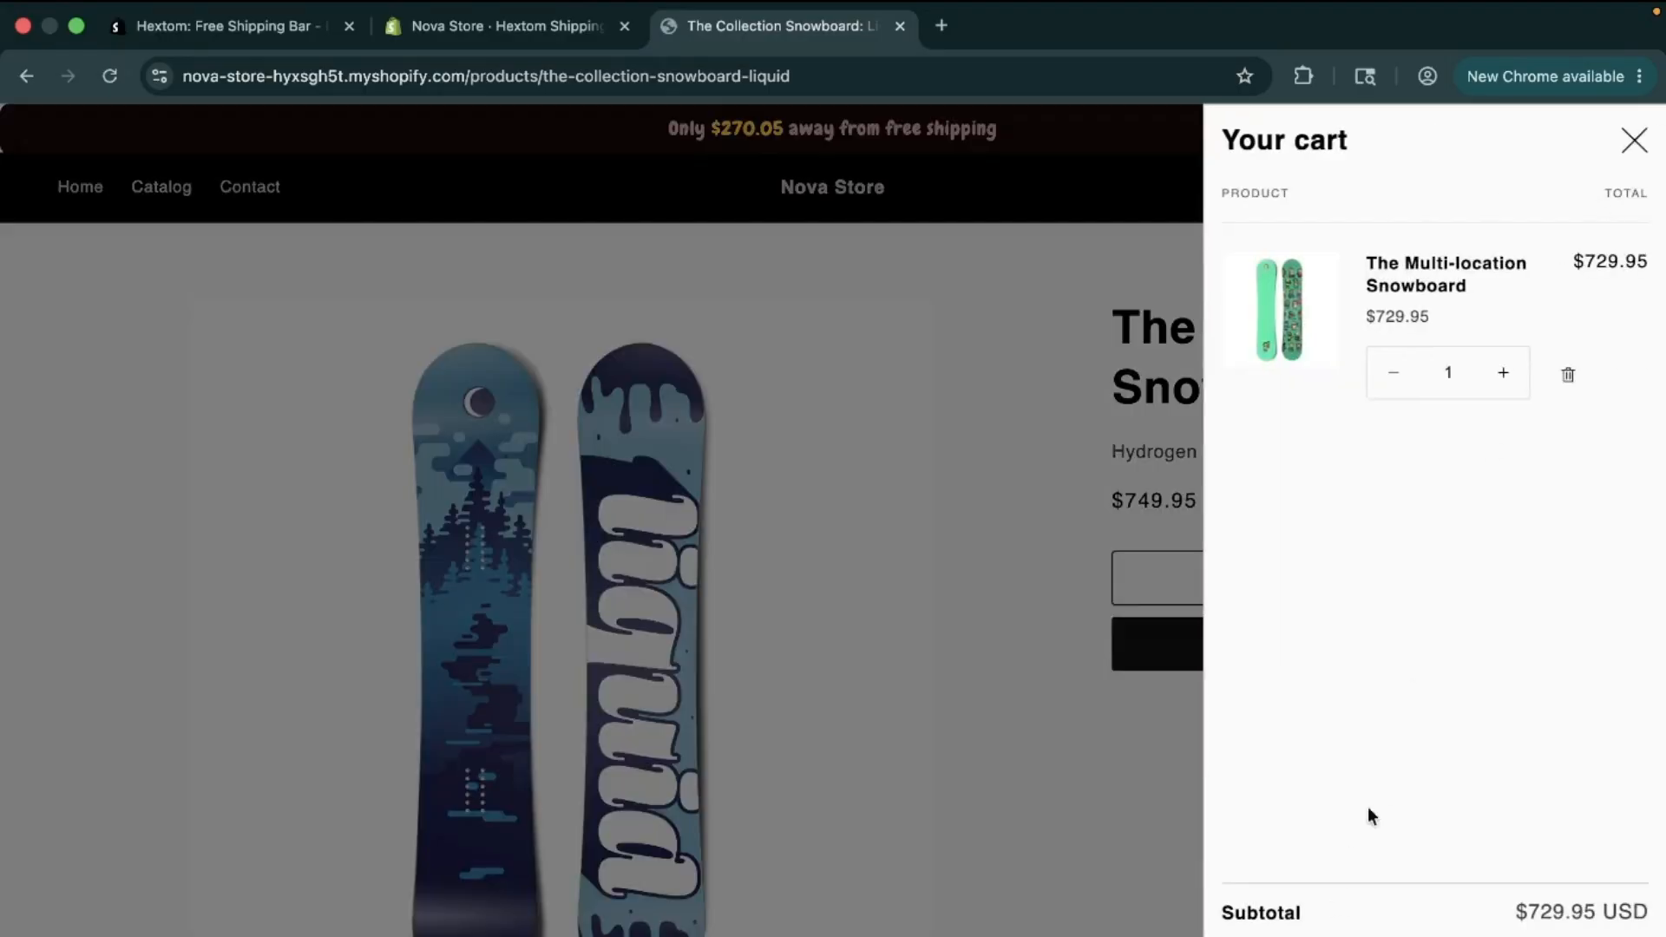
left_click(1504, 377)
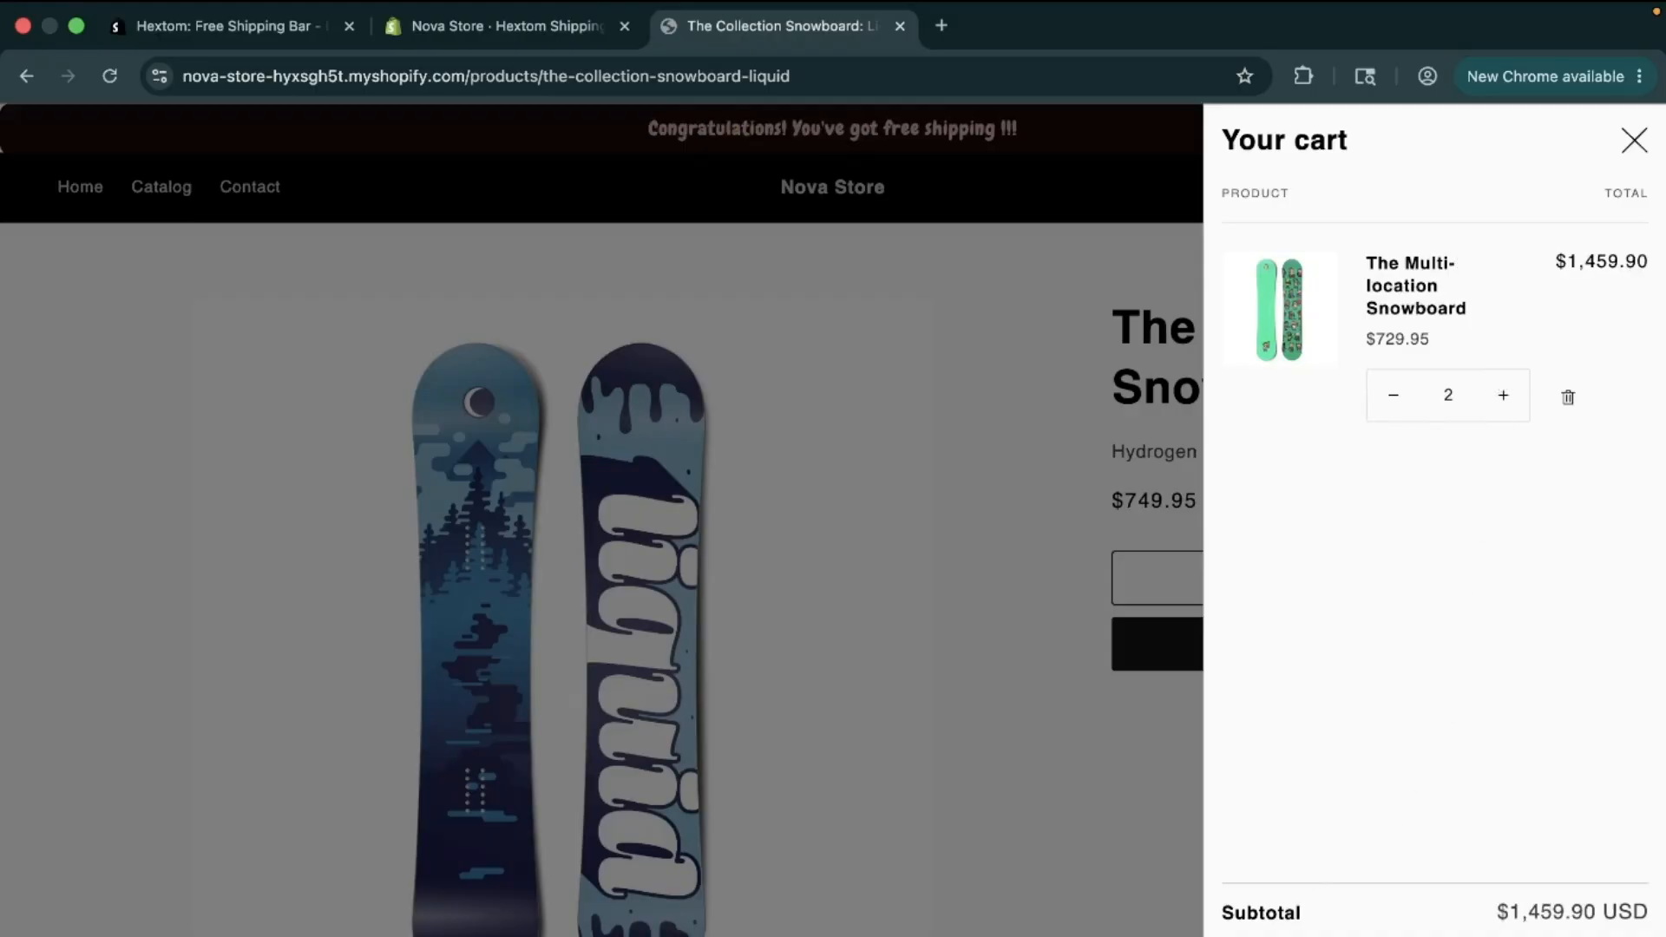
left_click(922, 767)
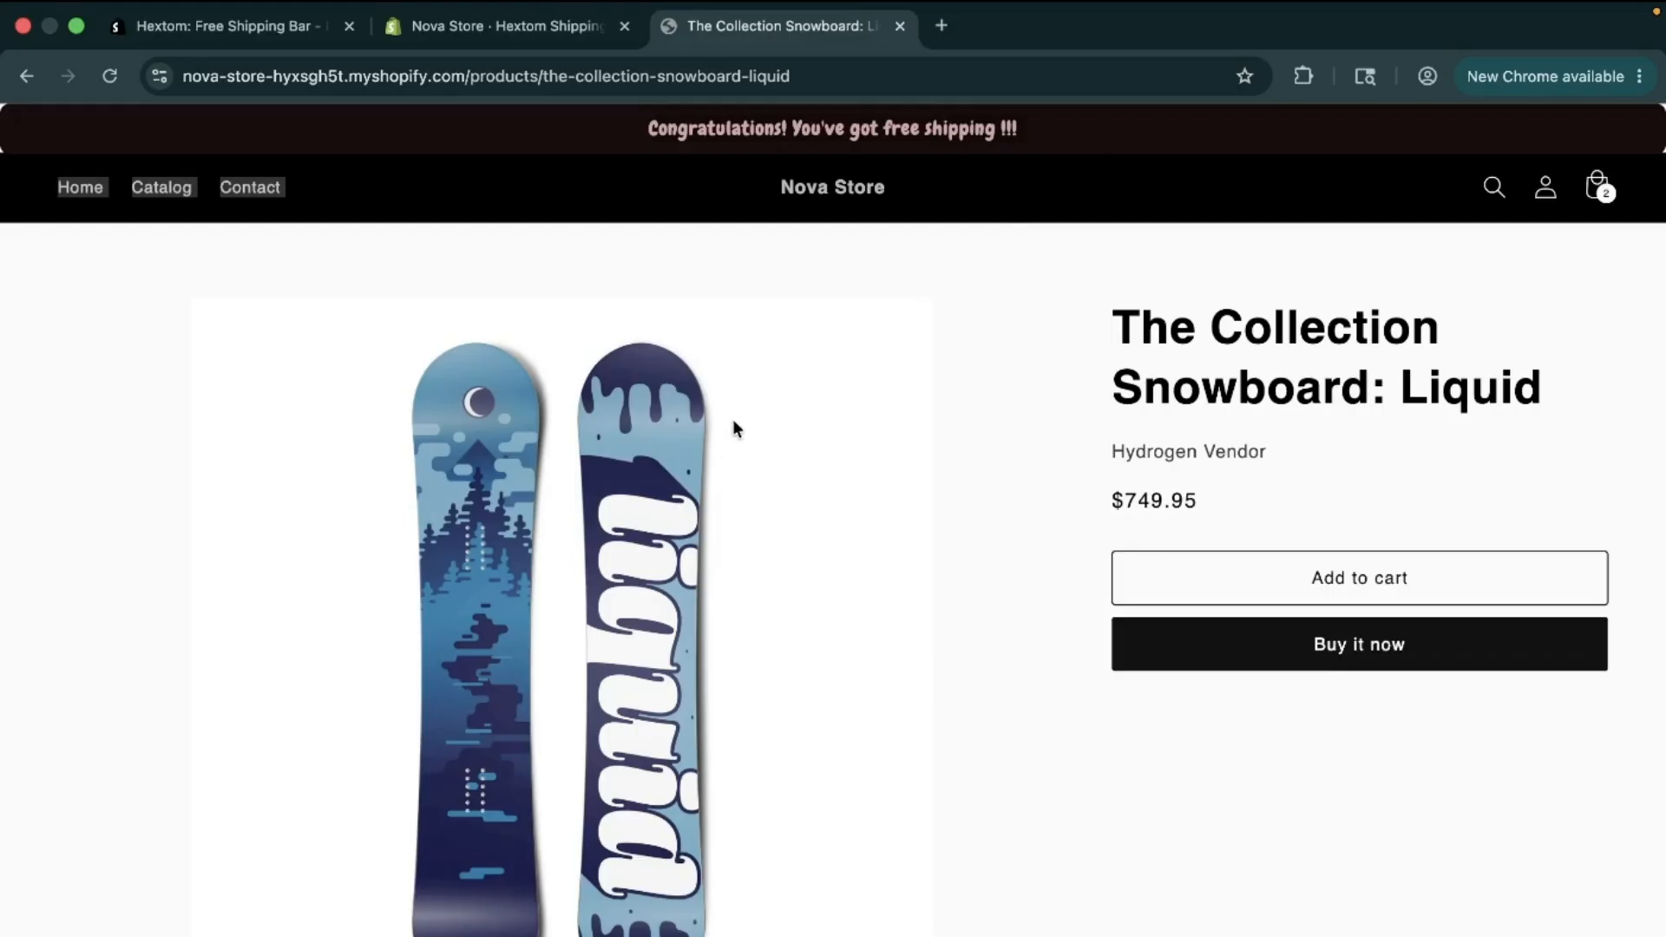
Check the shipping bar's position on the product page while scrolling to the related products and back
scroll(735, 429, "down", 4)
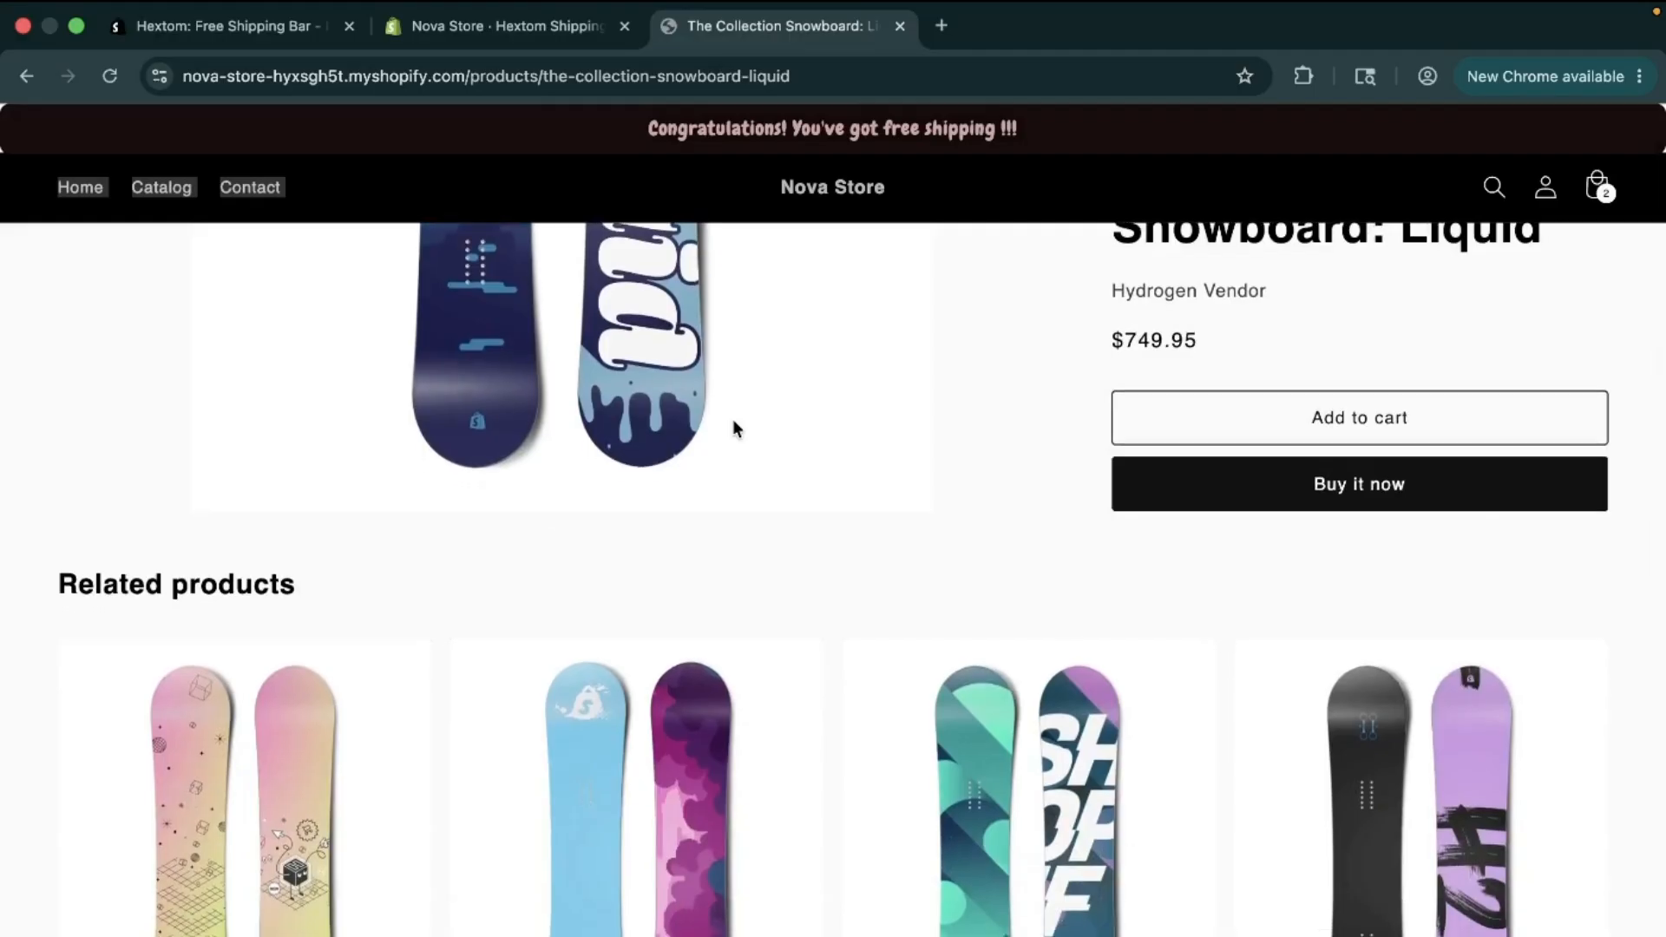
scroll(733, 428, "down", 5)
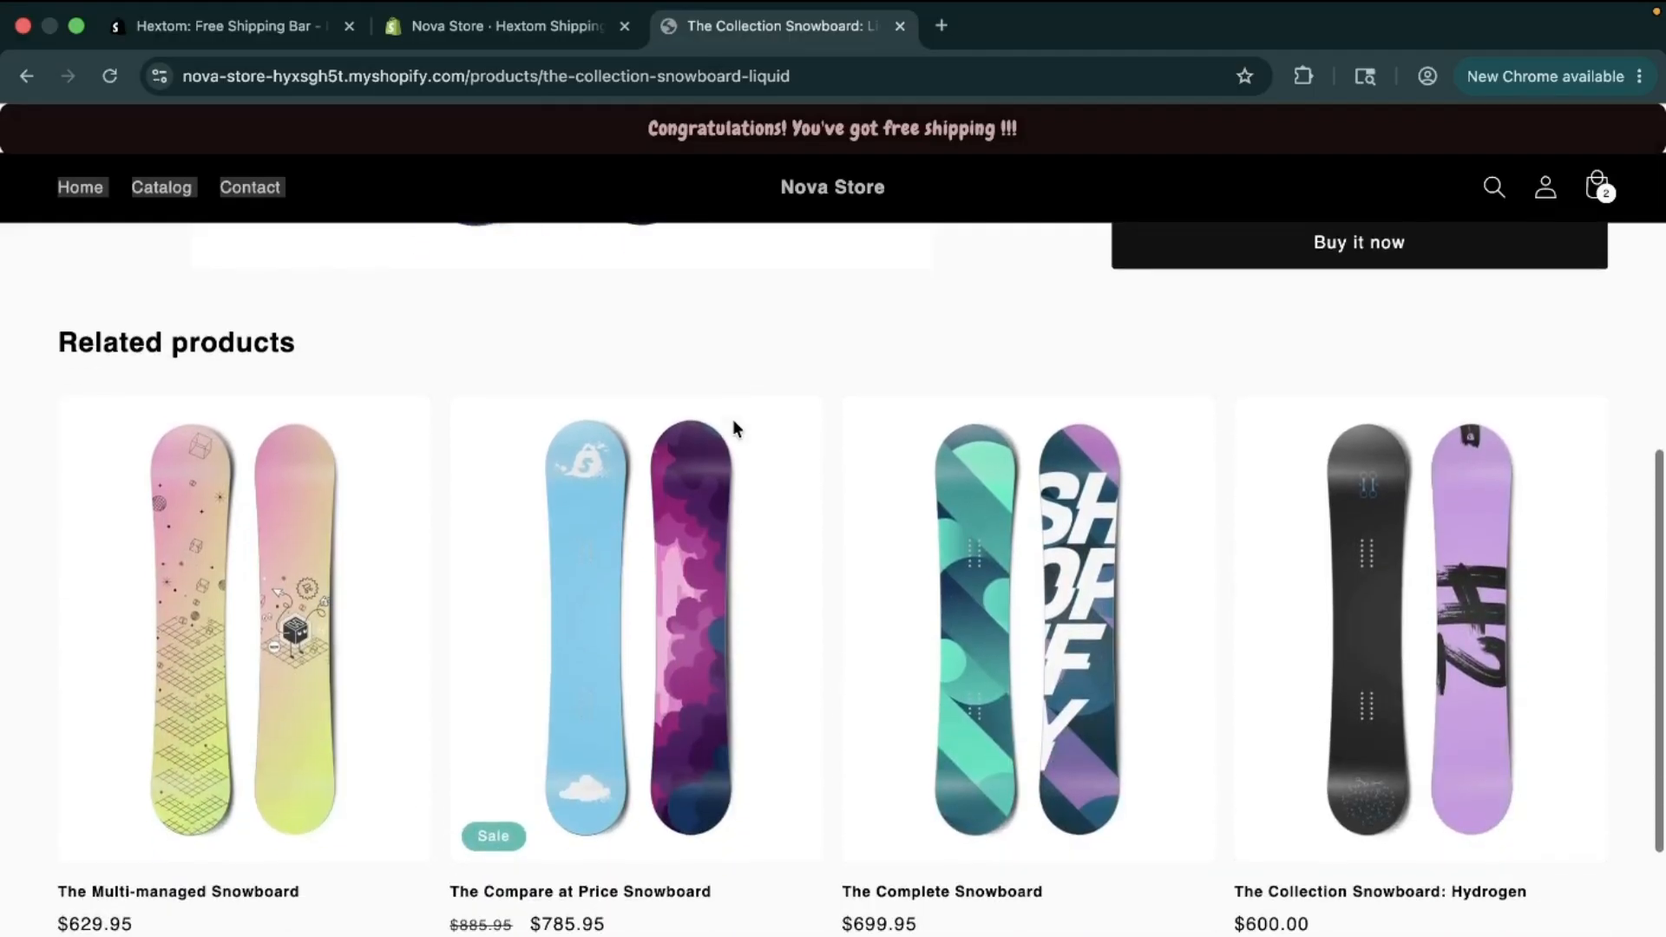
scroll(643, 544, "up", 8)
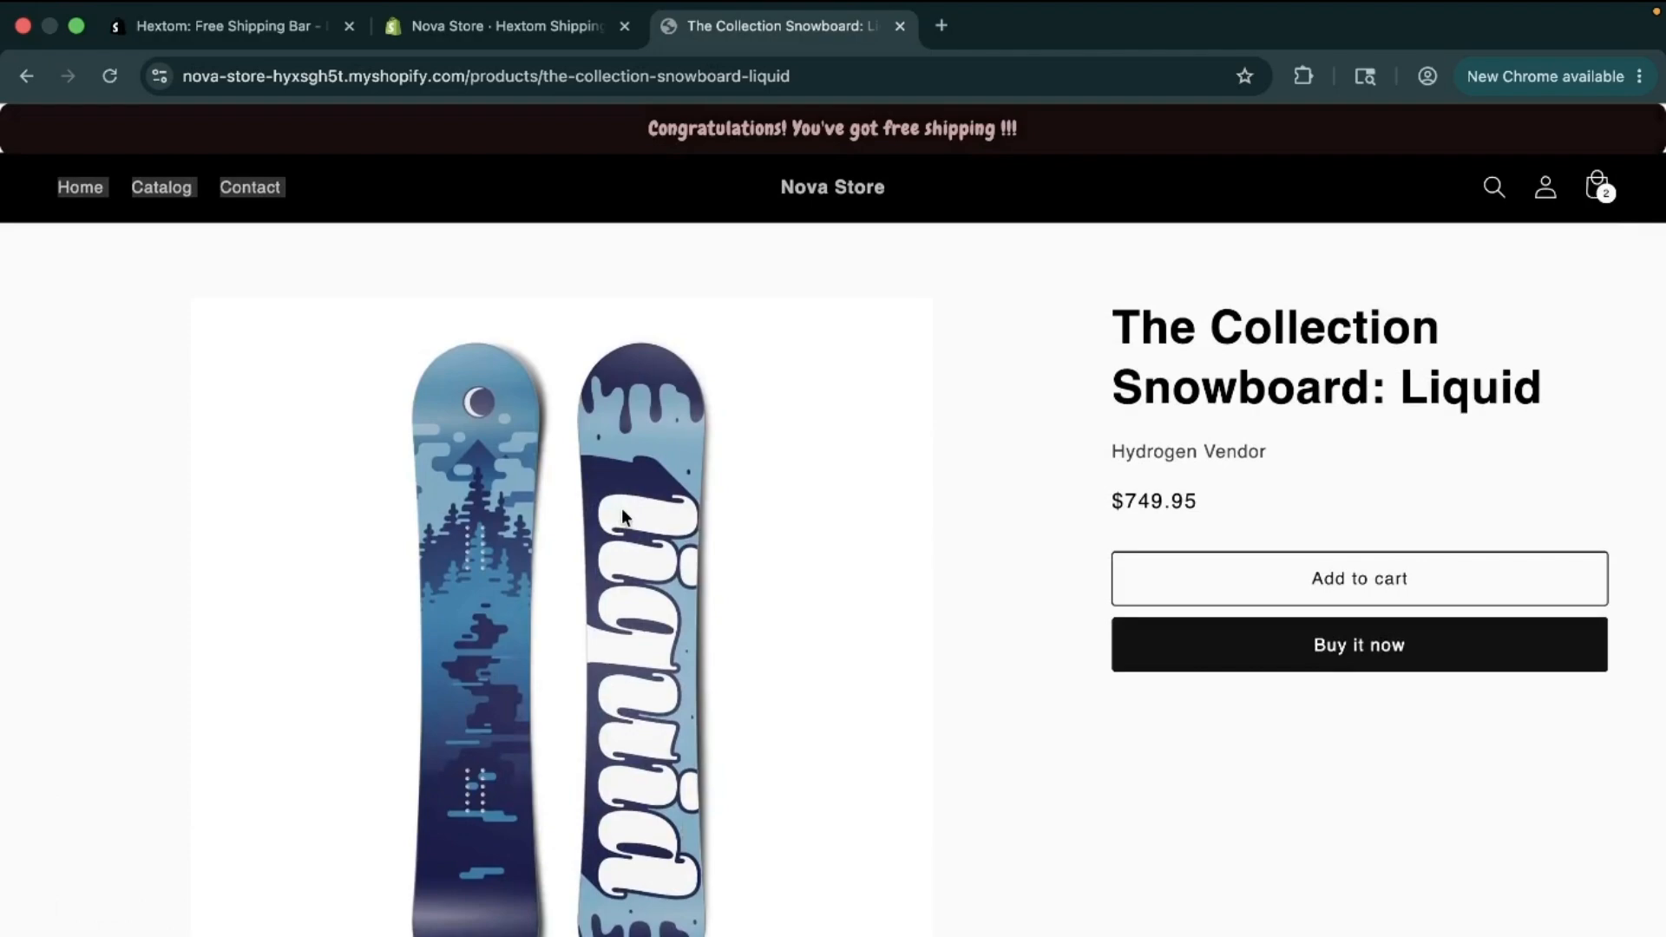